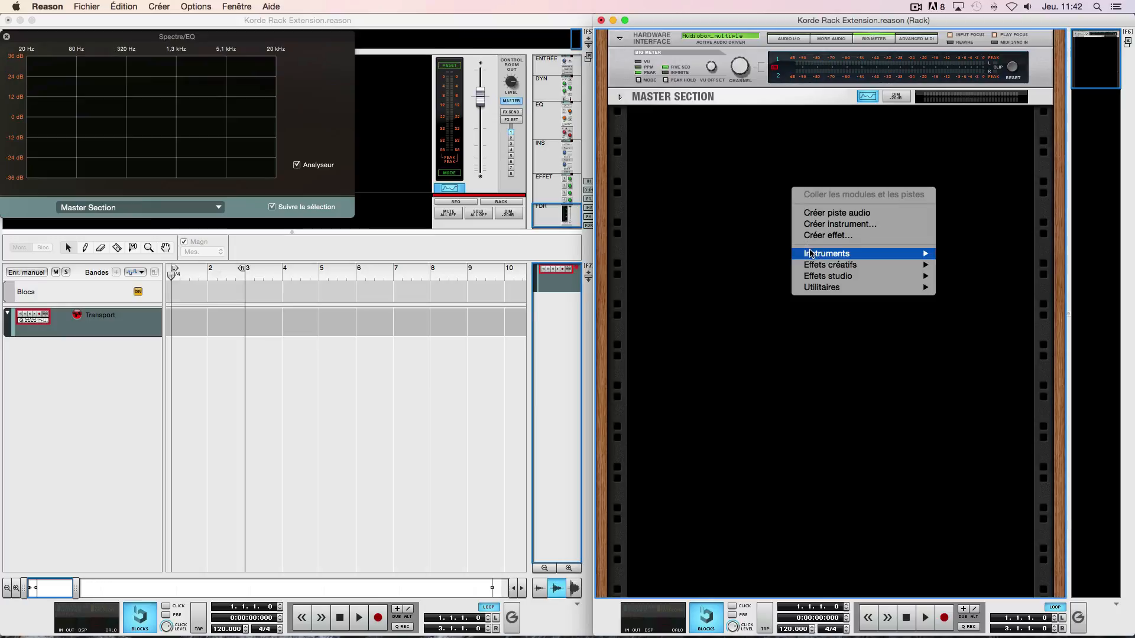
# Create a Korde Sequencer instrument in the empty rack space.
pyautogui.moveTo(812, 255)
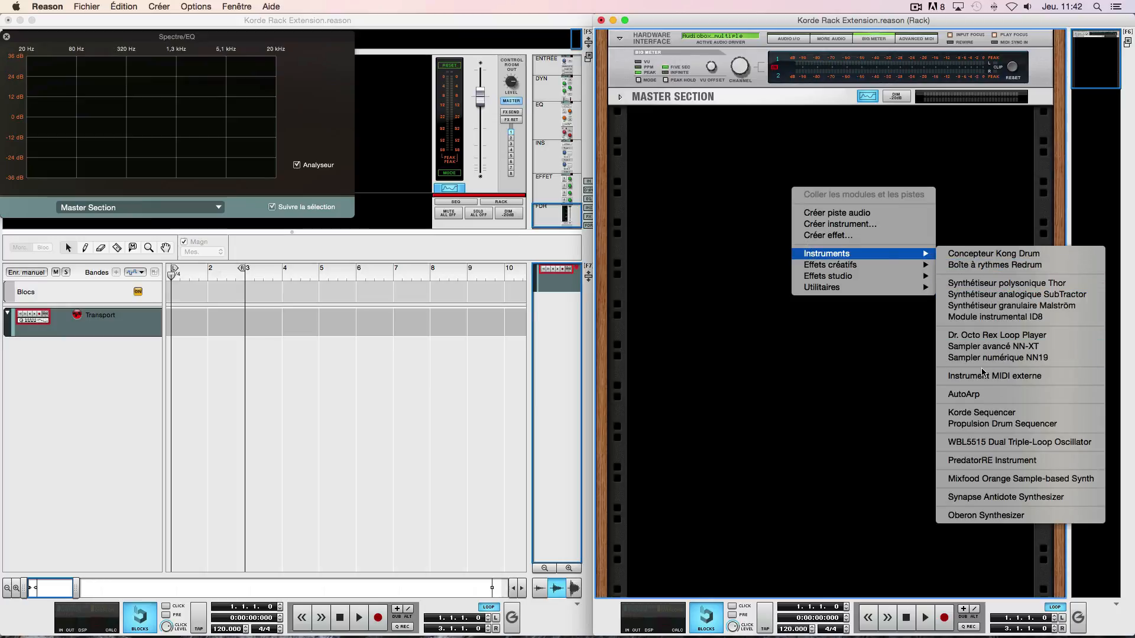
pyautogui.click(992, 414)
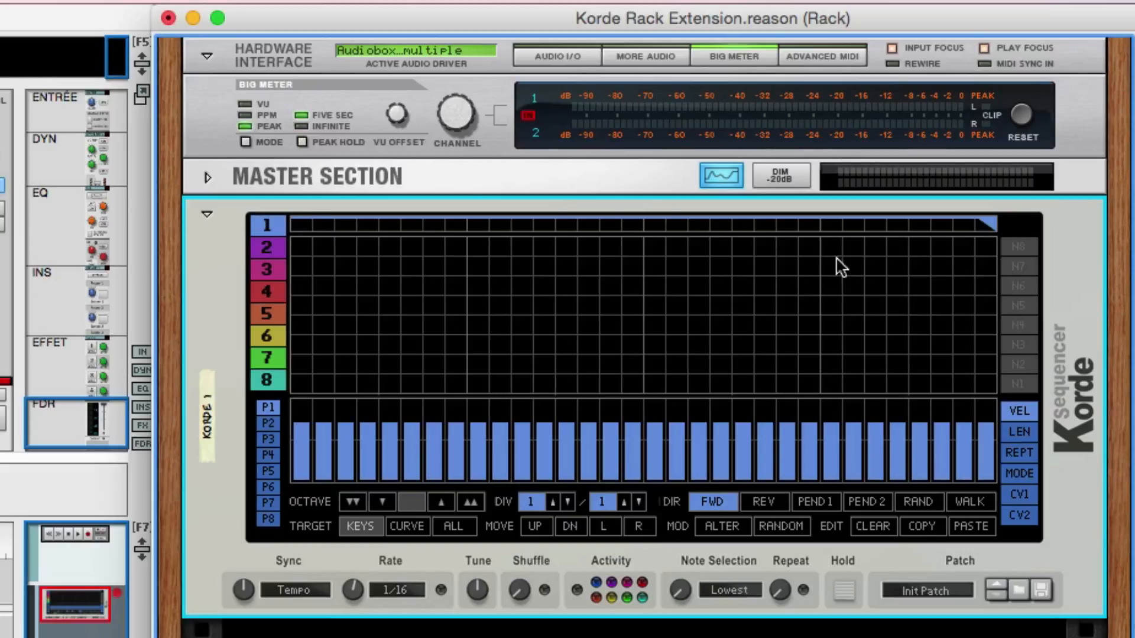
# Compare sequences 1 and 2 of the Korde Sequencer by switching between them, ending on sequence 1.
pyautogui.click(265, 250)
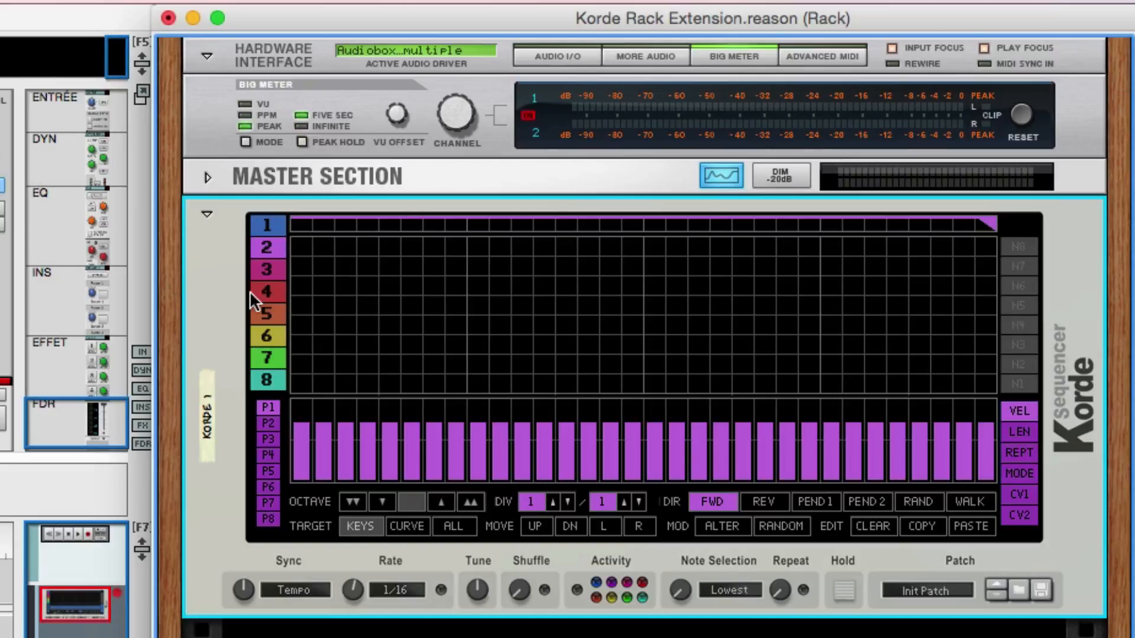
pyautogui.click(271, 223)
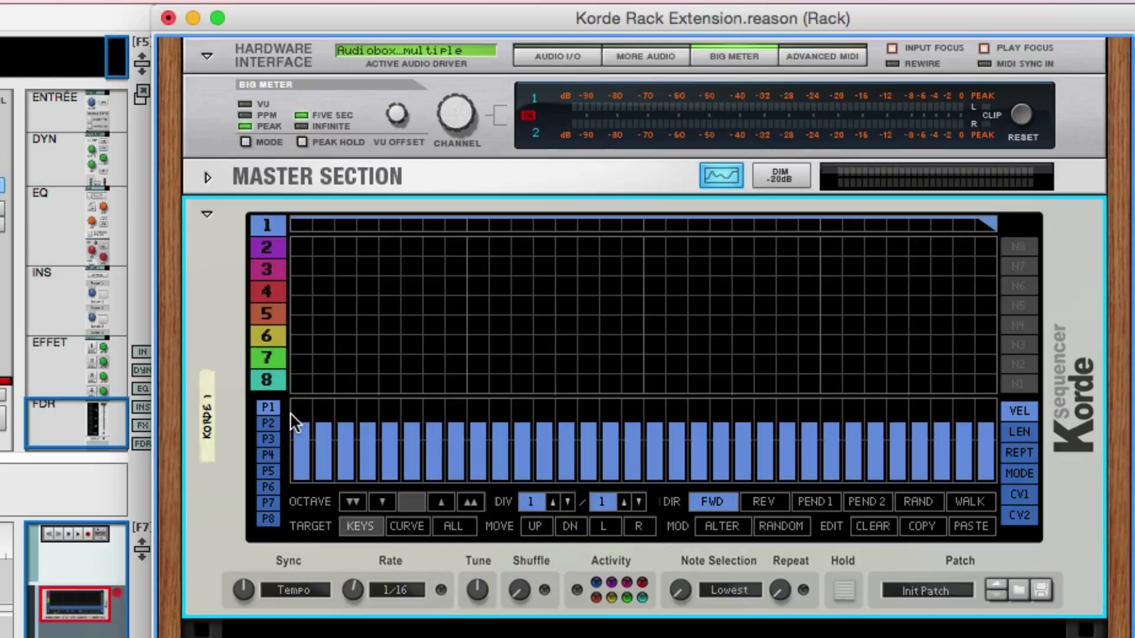
pyautogui.click(264, 243)
pyautogui.click(264, 225)
pyautogui.click(265, 250)
pyautogui.click(267, 227)
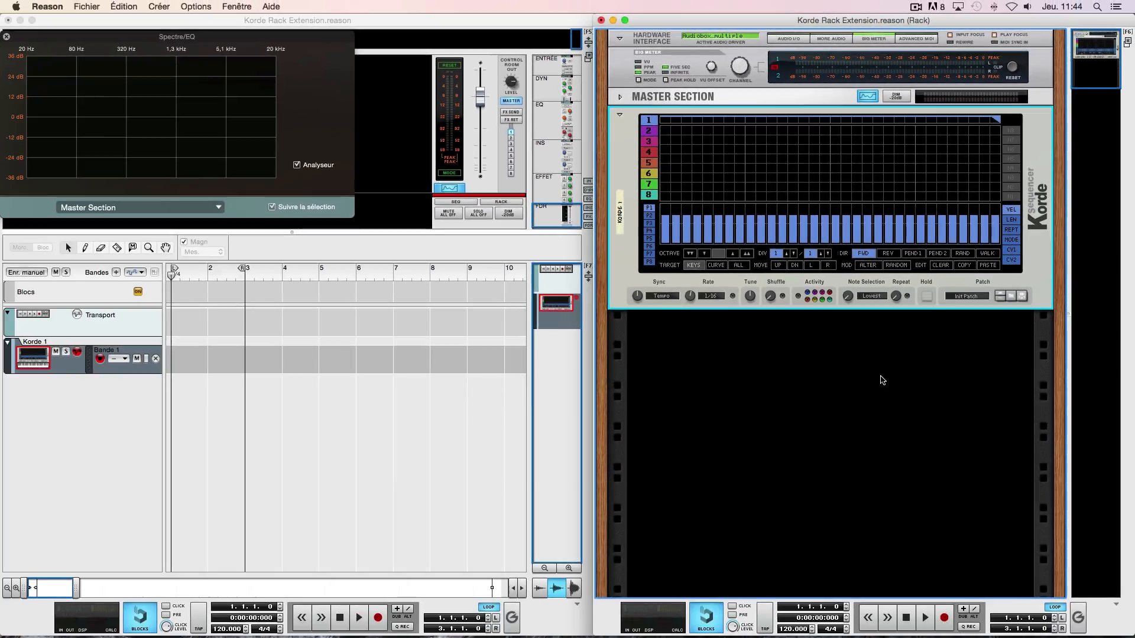
# Browse the Rack Extensions for a new instrument and preview the Korde Sequencer patches Init Patch, Korde, Odawn and Bode.
pyautogui.rightClick(874, 371)
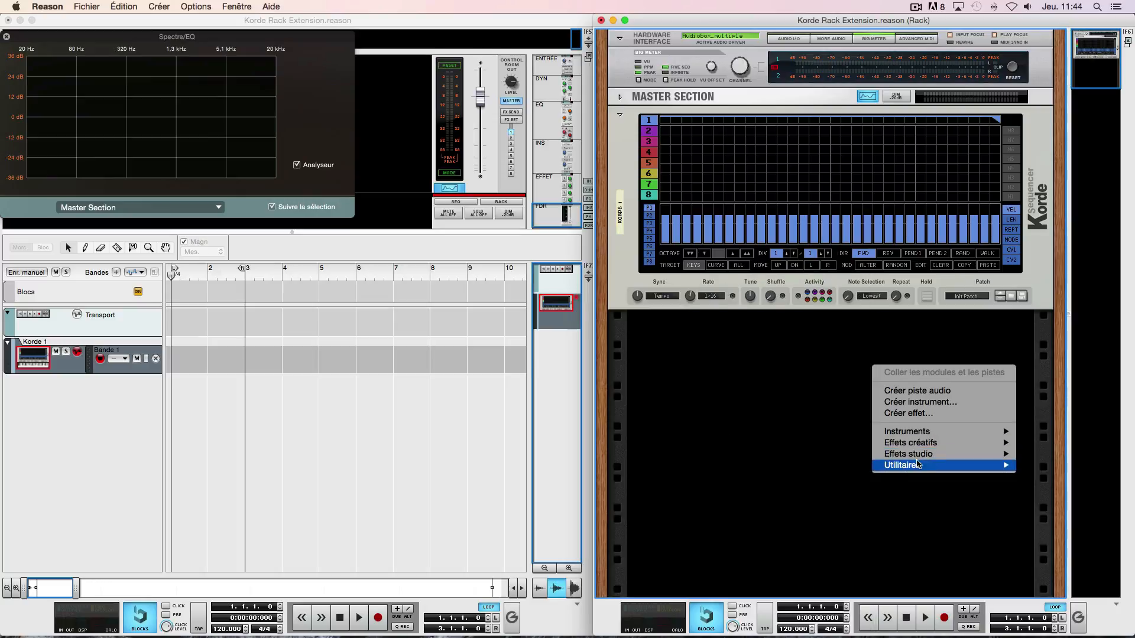
pyautogui.moveTo(916, 470)
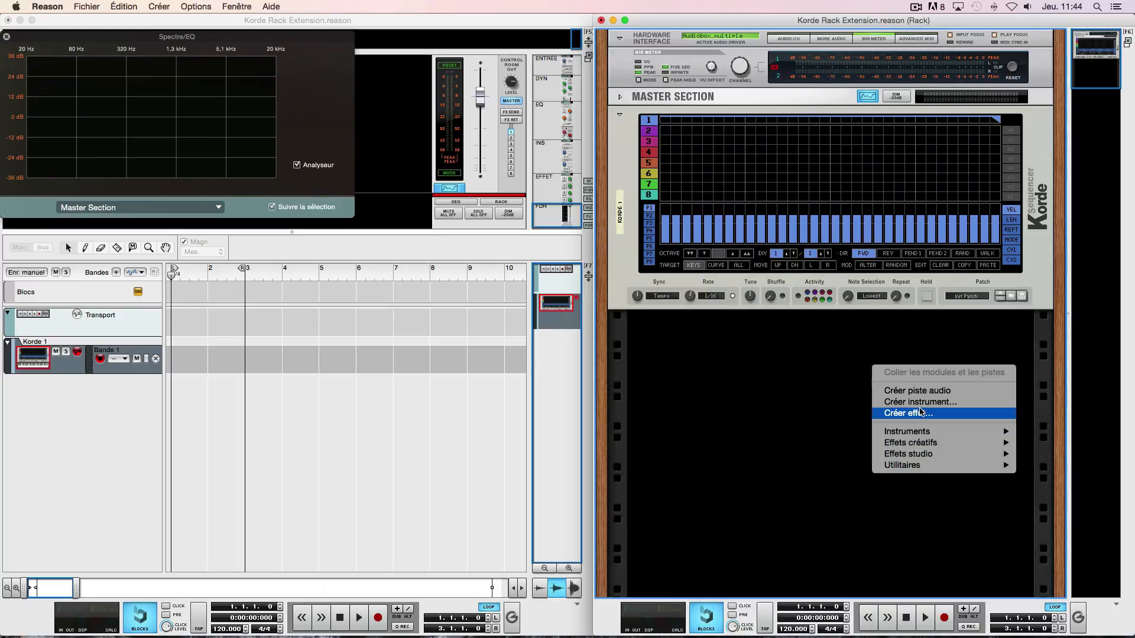
pyautogui.click(918, 404)
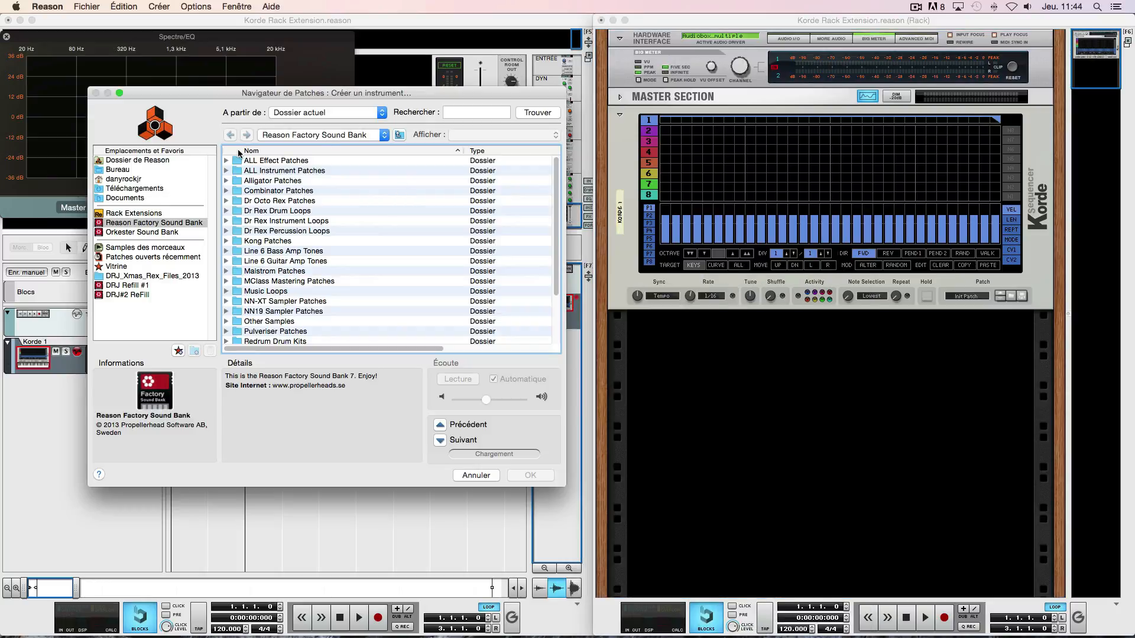
pyautogui.click(134, 213)
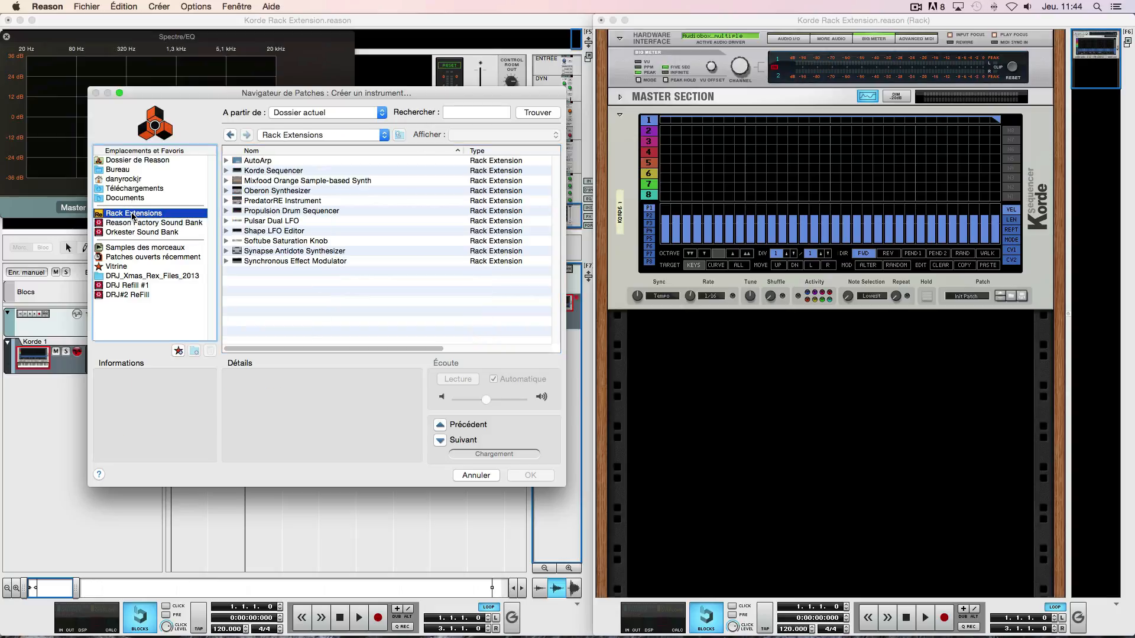
pyautogui.click(226, 171)
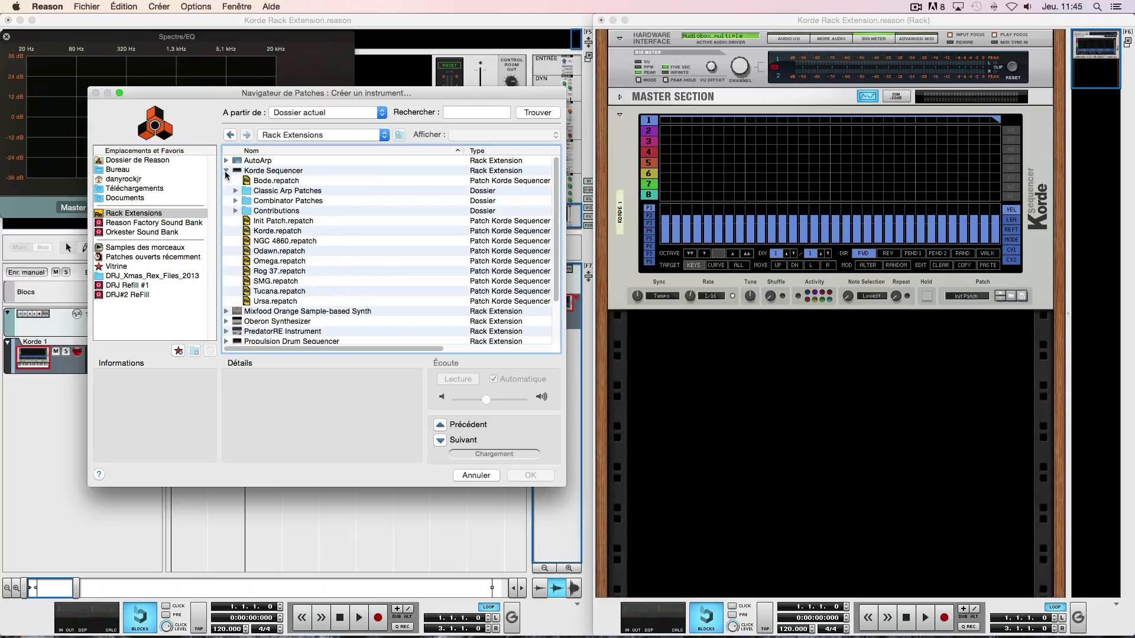
pyautogui.click(269, 223)
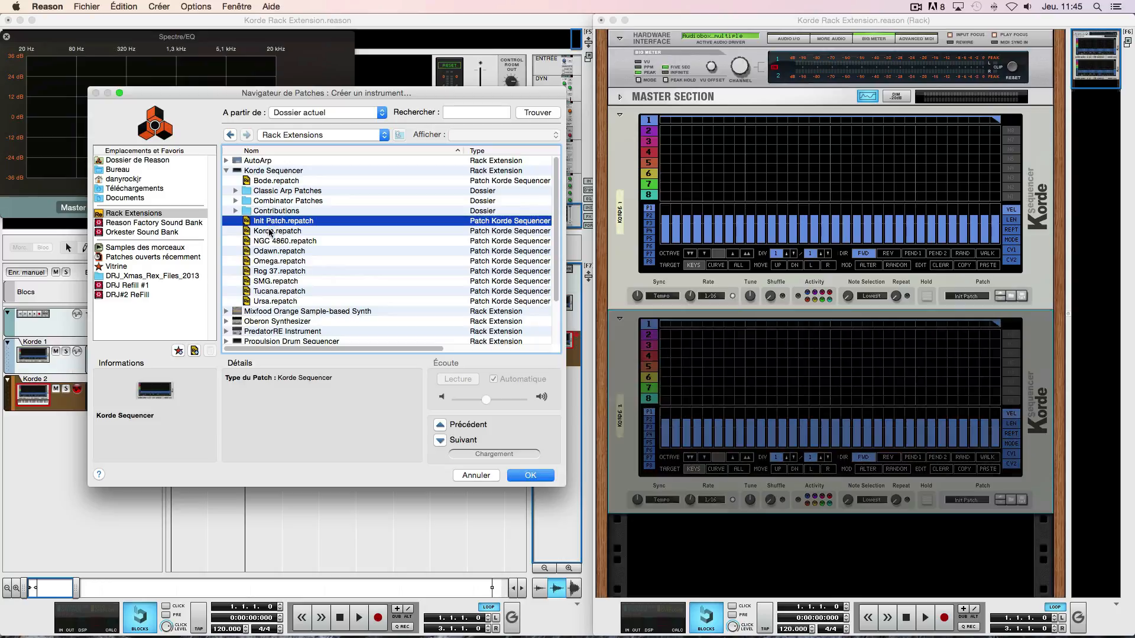
pyautogui.click(269, 233)
pyautogui.click(271, 251)
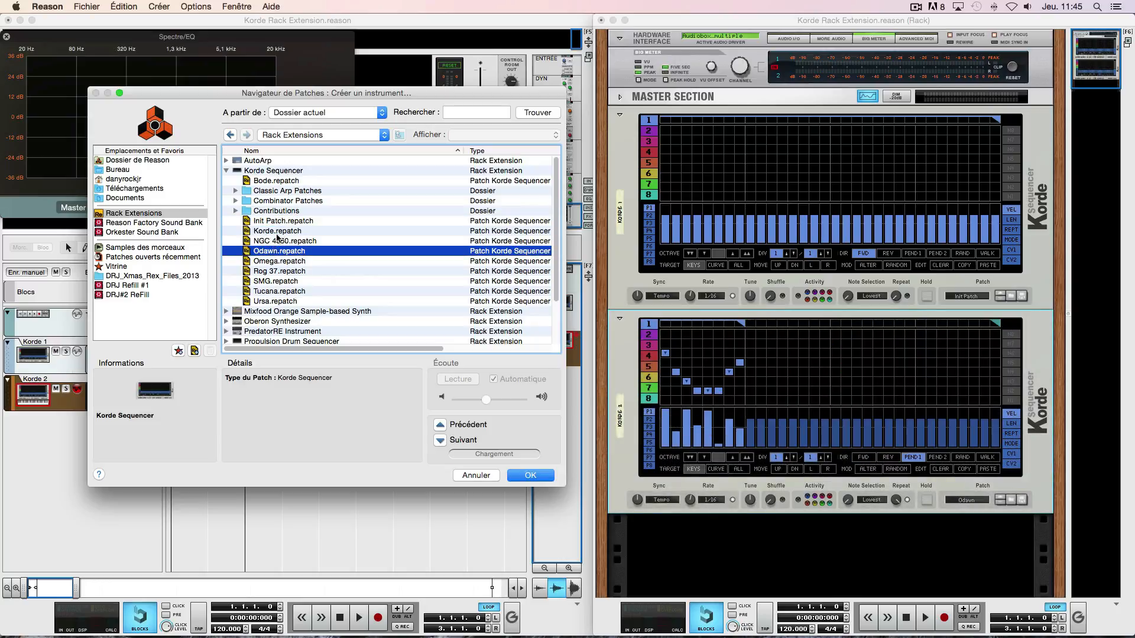
pyautogui.click(270, 180)
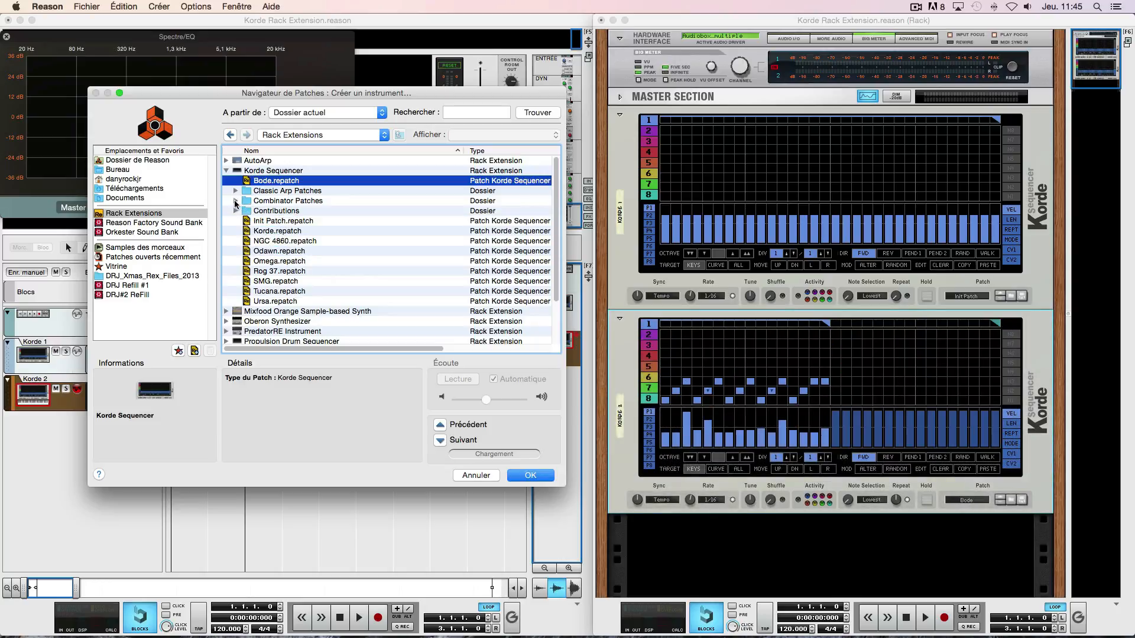
# Preview Acid Bath and Acid Rain in the Combinator Patches folder and create an instrument from Rezonate.cmb.
pyautogui.click(235, 202)
pyautogui.click(275, 172)
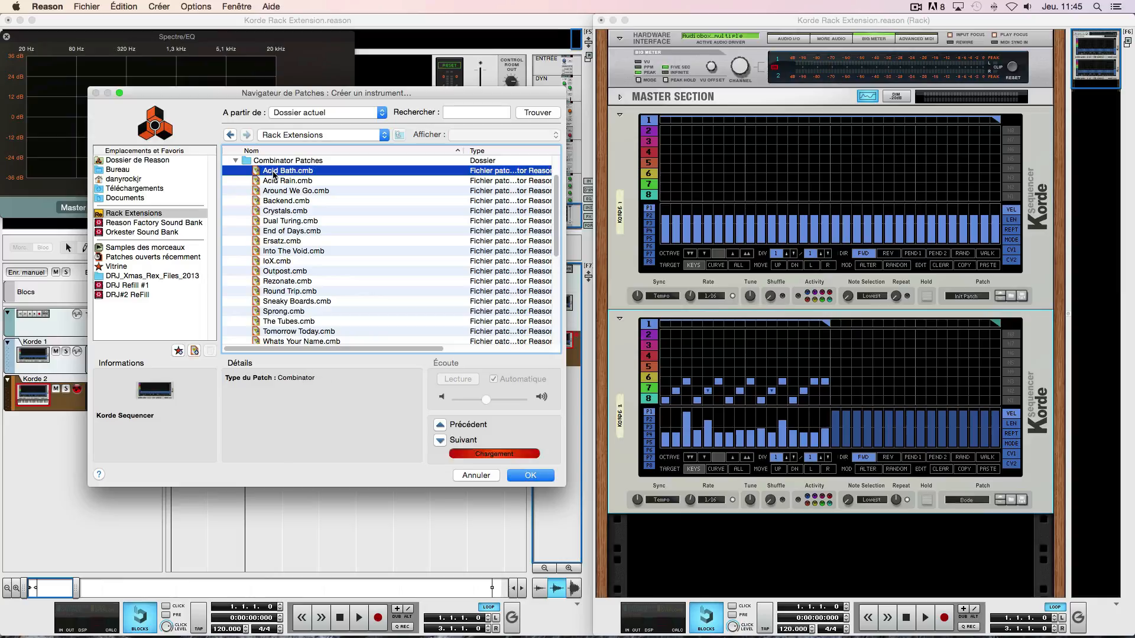
pyautogui.click(278, 181)
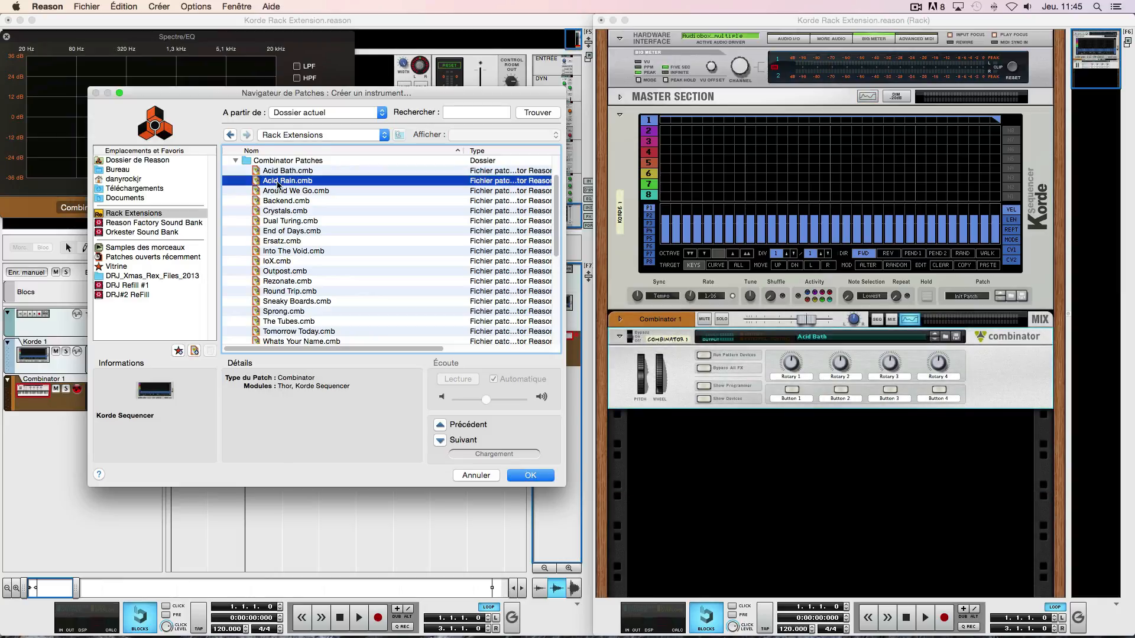
pyautogui.click(297, 282)
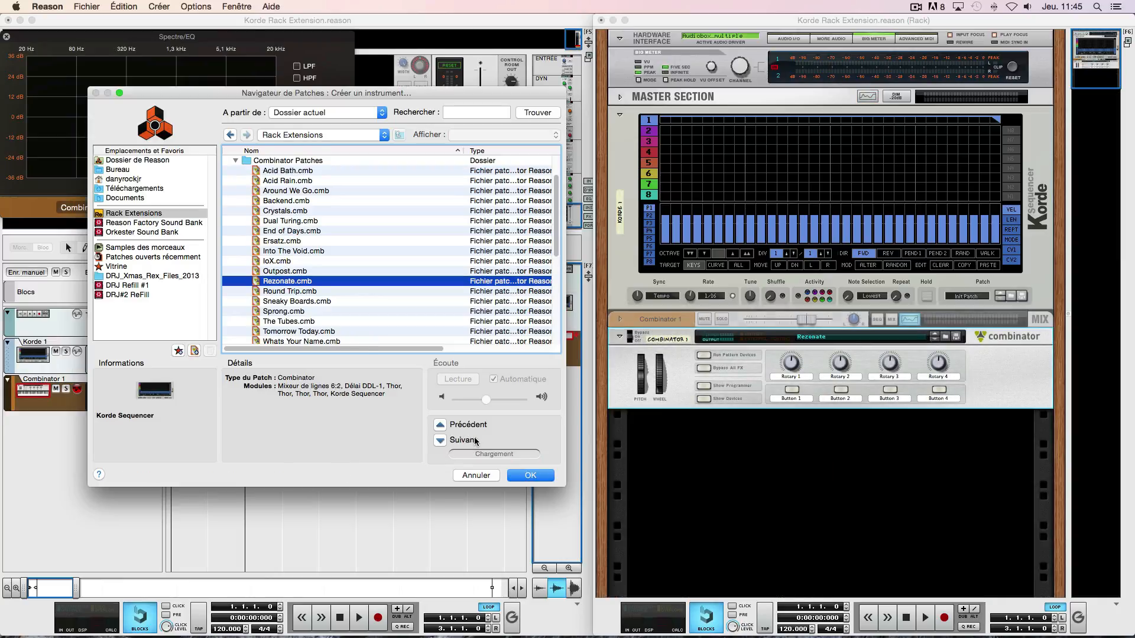
pyautogui.click(531, 475)
# Show the devices inside the Rezonate Combinator, and delete the Combinator from the rack.
pyautogui.click(704, 398)
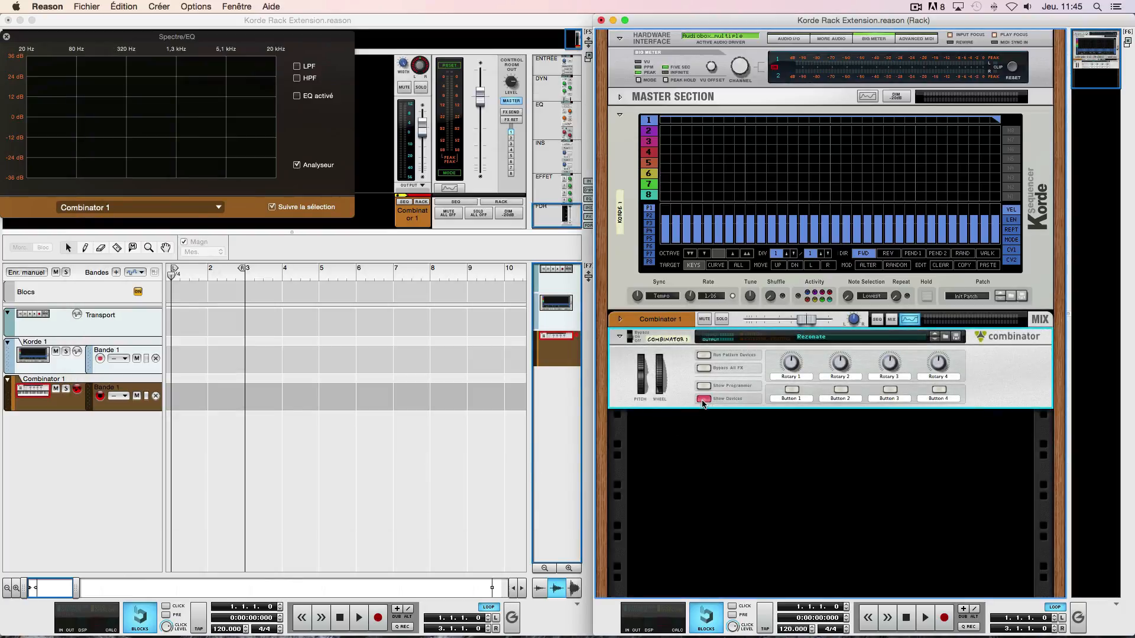
pyautogui.scroll(-2, 790, 476)
pyautogui.scroll(1, 789, 476)
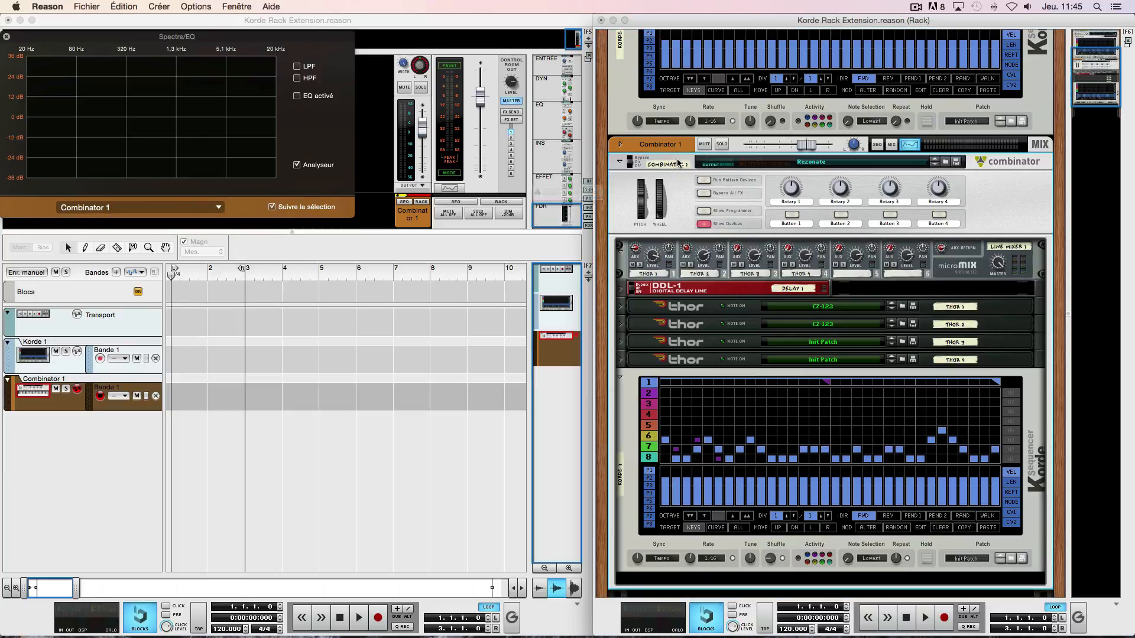
pyautogui.press('Delete')
pyautogui.press('Return')
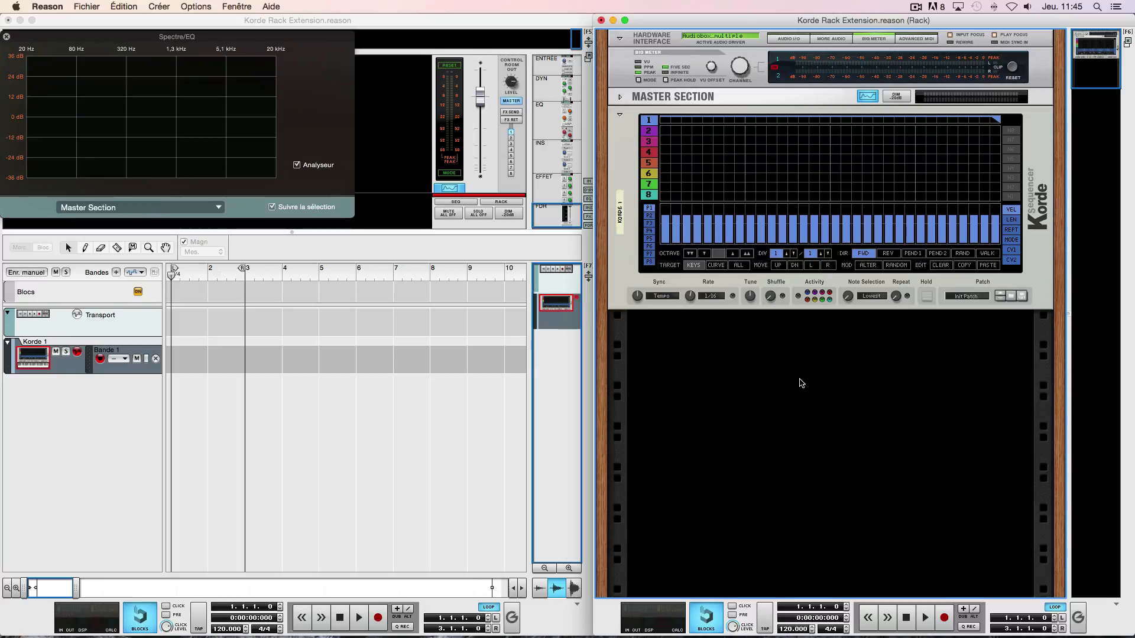
# Create a SubTractor analog synthesizer below the Korde Sequencer.
pyautogui.rightClick(786, 364)
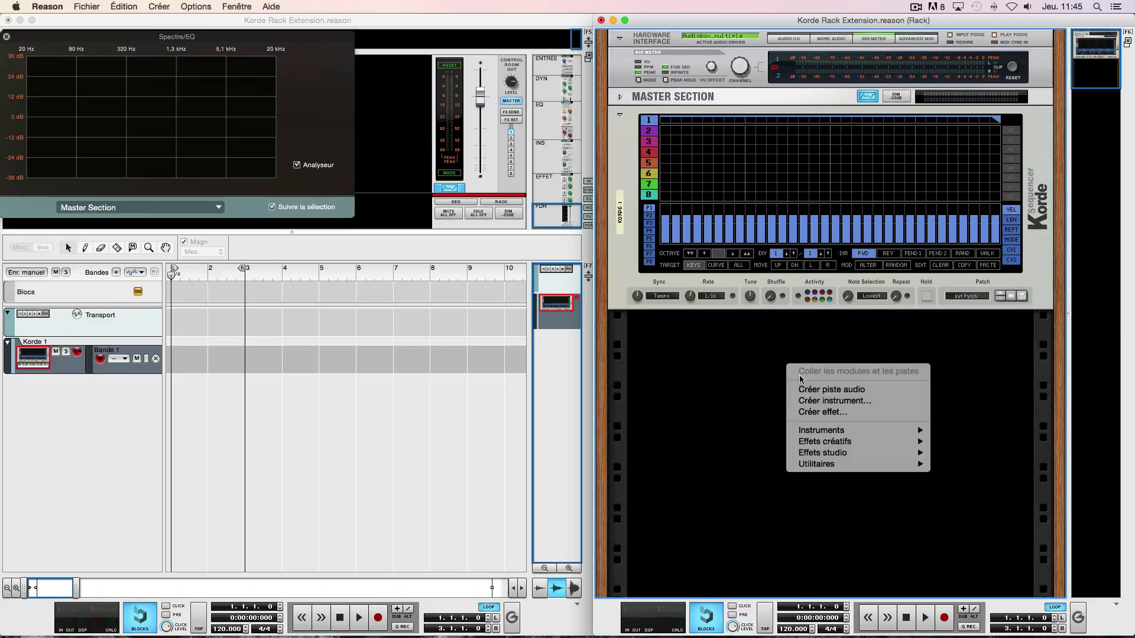
pyautogui.moveTo(828, 436)
pyautogui.click(988, 404)
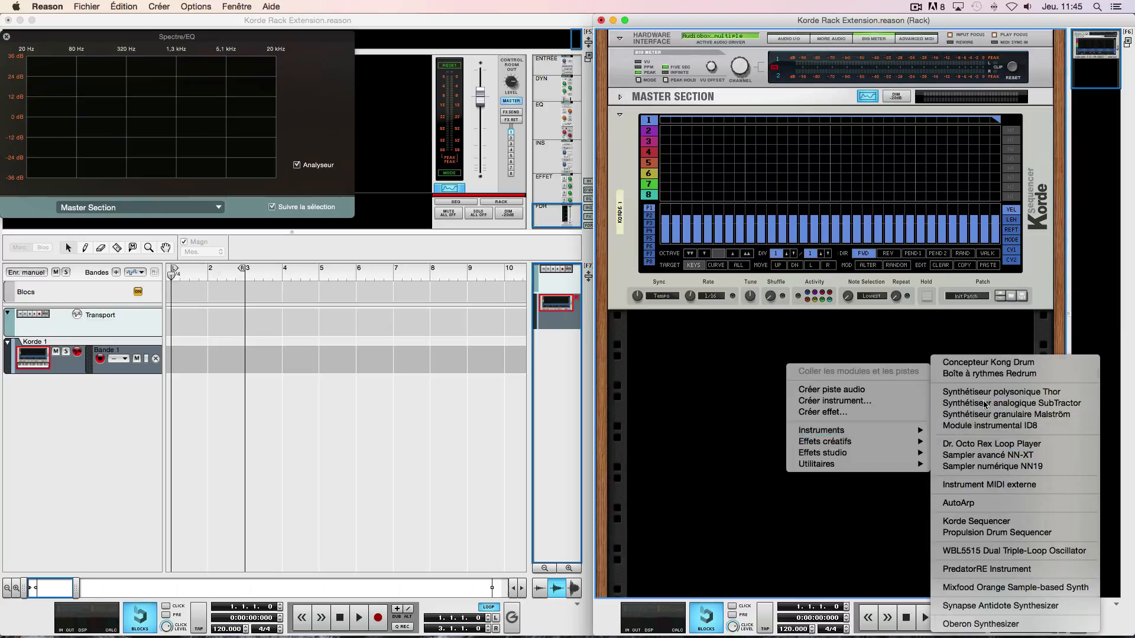
# Cable Korde's sequence 1 Gate output to the SubTractor's Sequencer Control Gate input on the rear of the rack.
pyautogui.press('Tab')
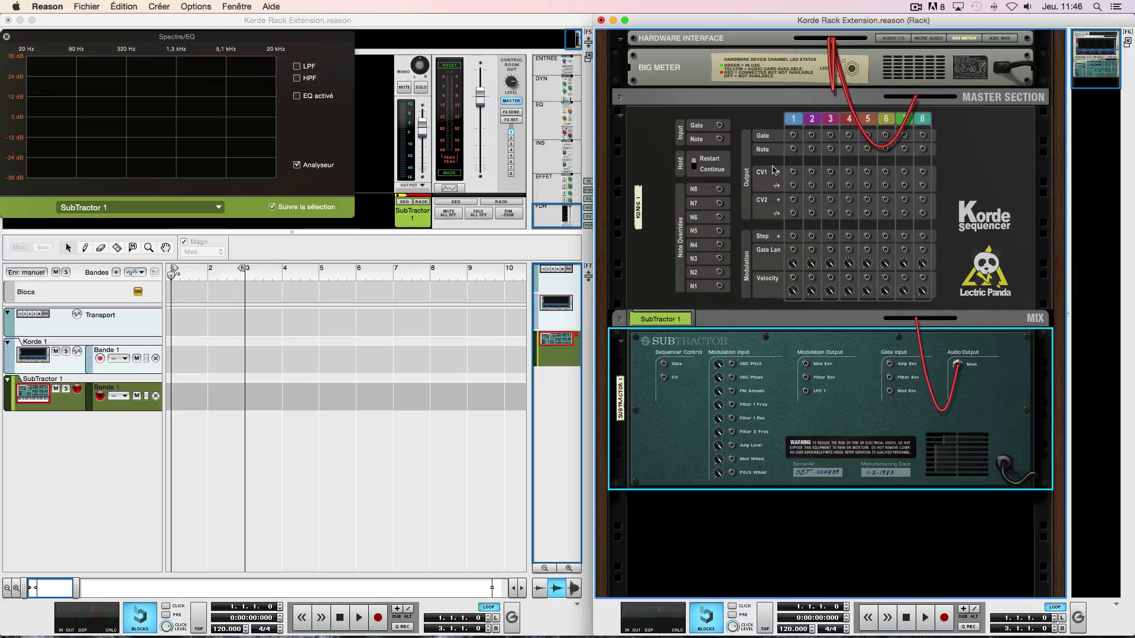
pyautogui.moveTo(794, 137); pyautogui.dragTo(666, 368)
pyautogui.press('Tab')
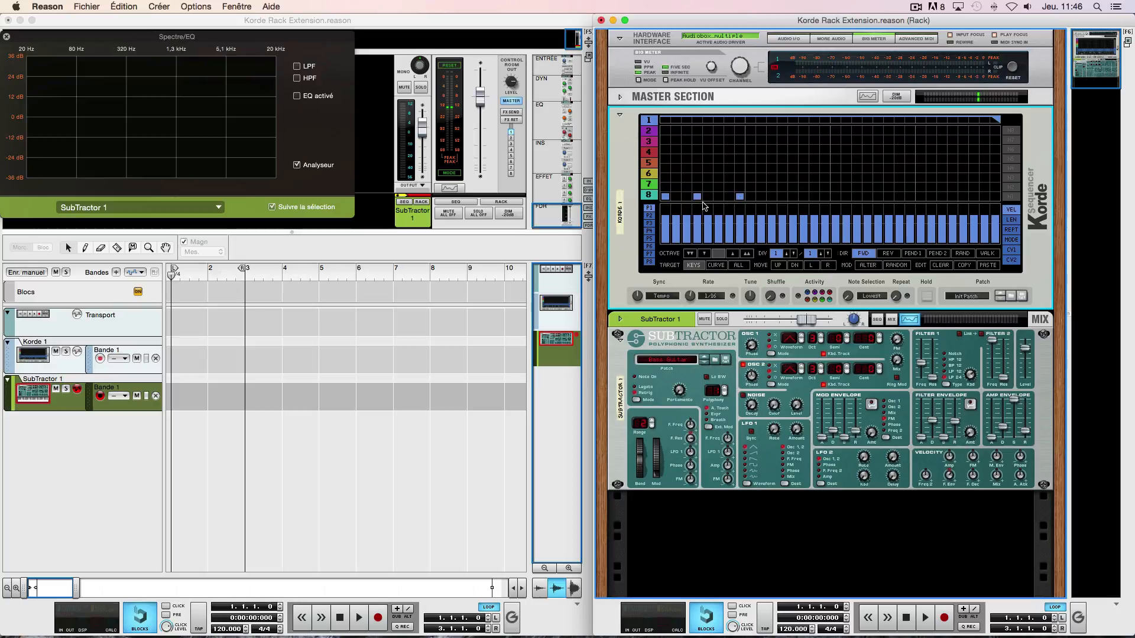
# On the Korde 1 track, rework sequence 1 with notes on step 3 of N2, step 5 of N1 and step 6 of N3.
pyautogui.click(699, 197)
pyautogui.click(33, 357)
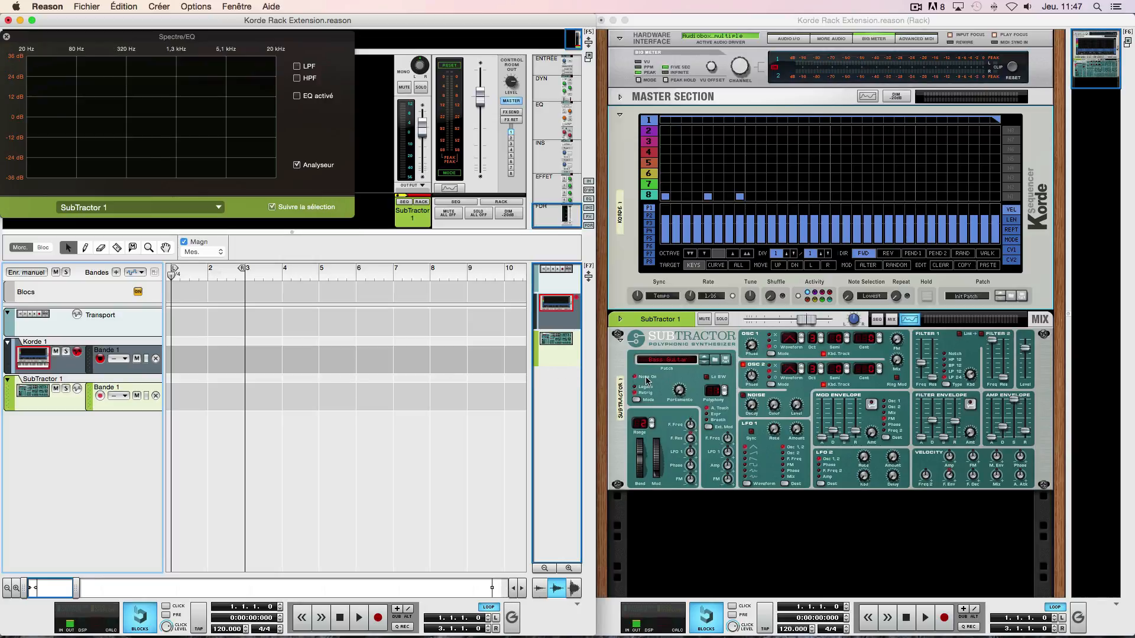
pyautogui.click(686, 187)
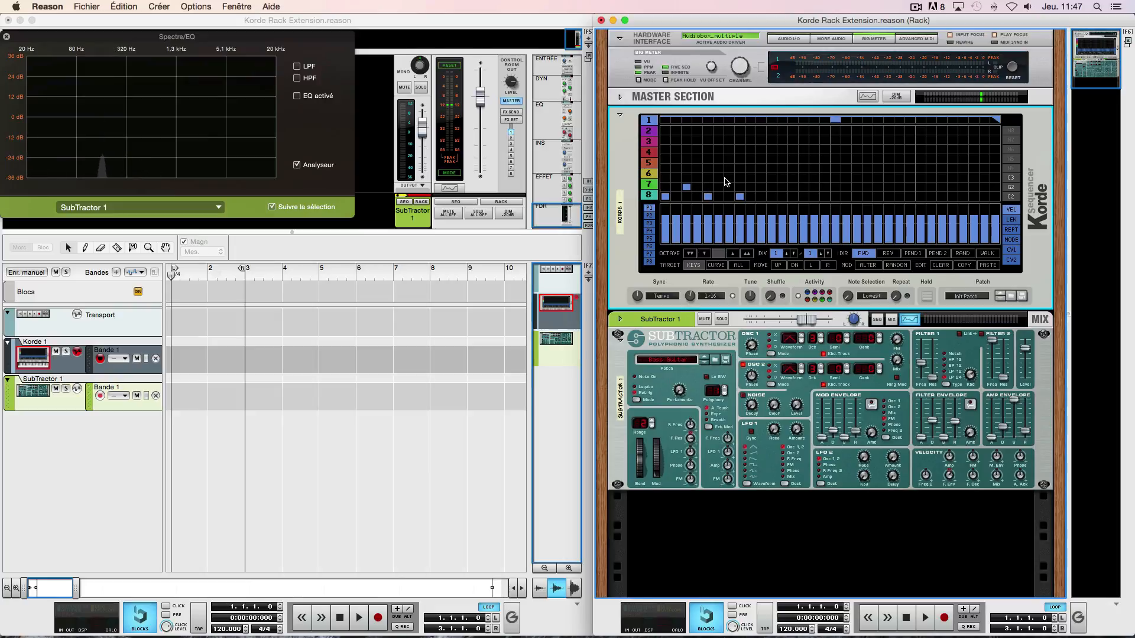
pyautogui.click(722, 178)
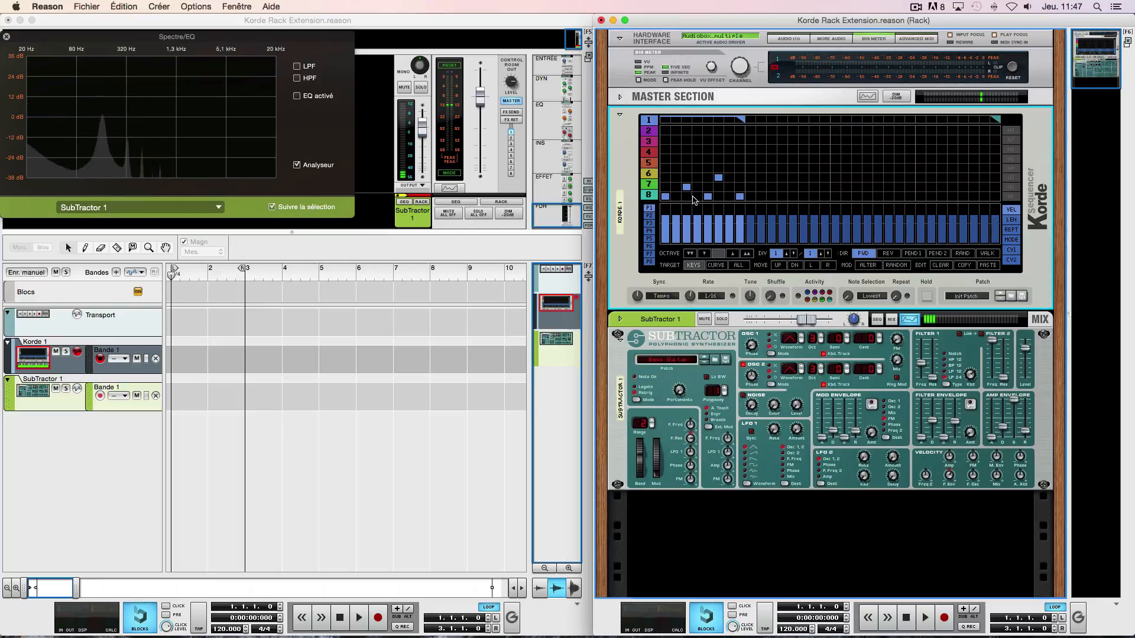
# Cable Korde's sequence 1 Note output to the SubTractor's Sequencer Control CV input on the rear of the rack.
pyautogui.press('Tab')
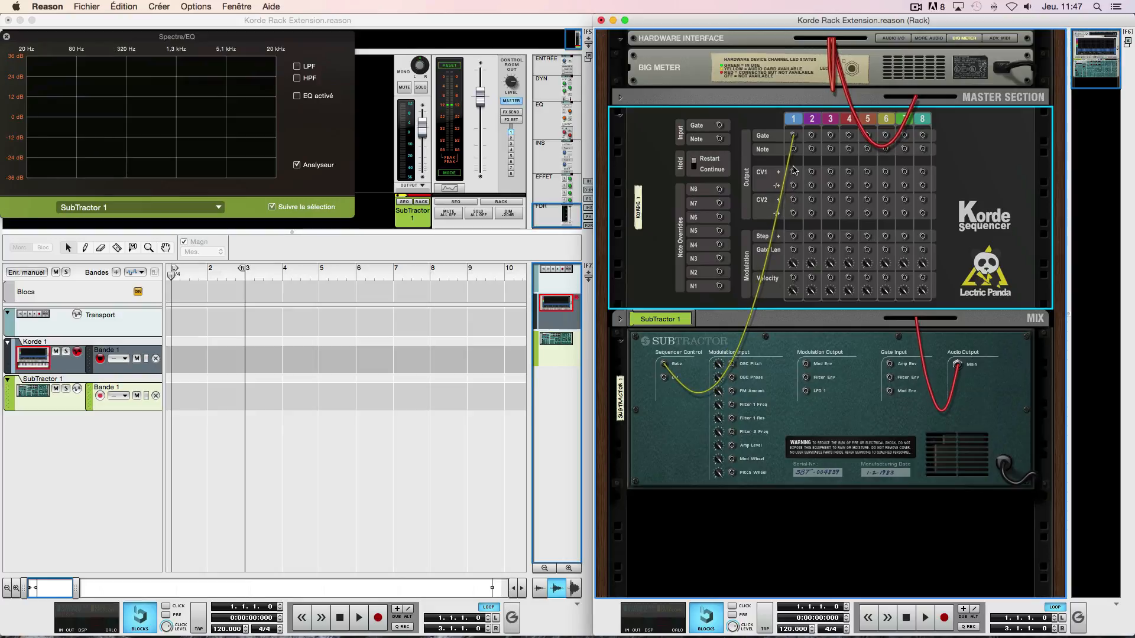
pyautogui.moveTo(796, 155); pyautogui.dragTo(665, 381)
pyautogui.press('Tab')
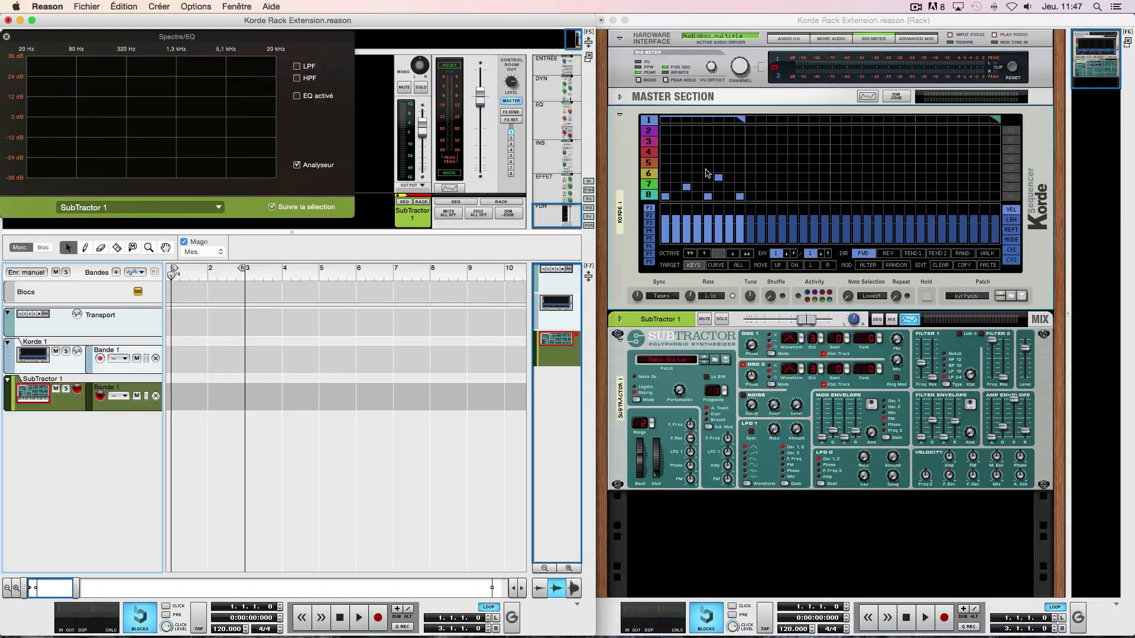
# Clear the notes of sequence 1, select the Korde 1 track and place N1 notes on steps 1, 4 and 8.
pyautogui.click(686, 191)
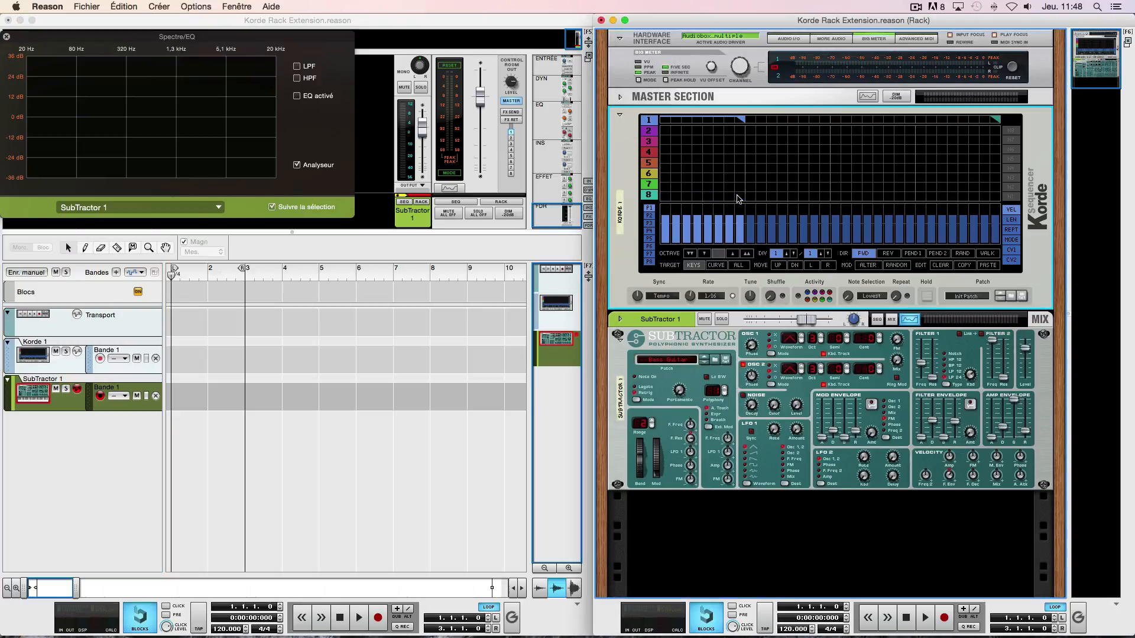
pyautogui.click(137, 366)
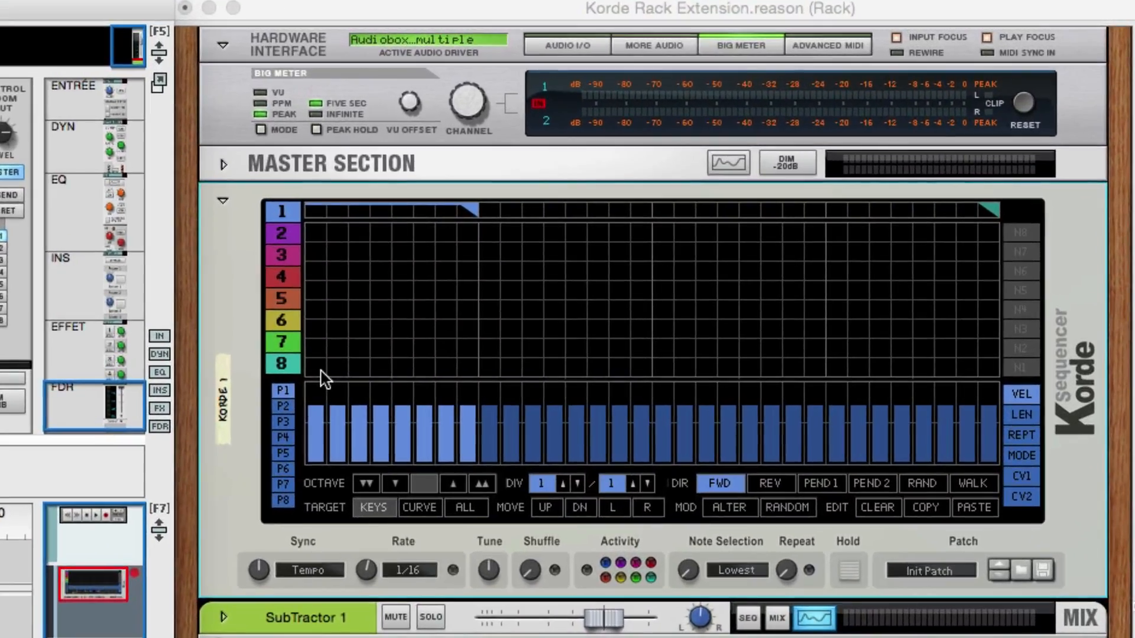
pyautogui.click(668, 196)
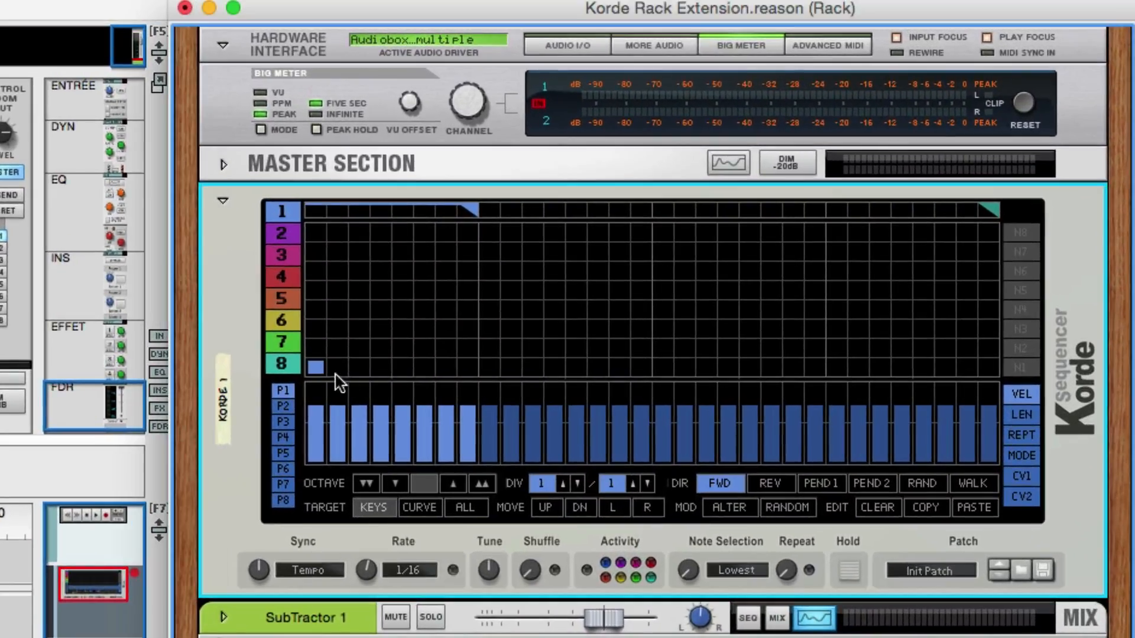
pyautogui.click(381, 367)
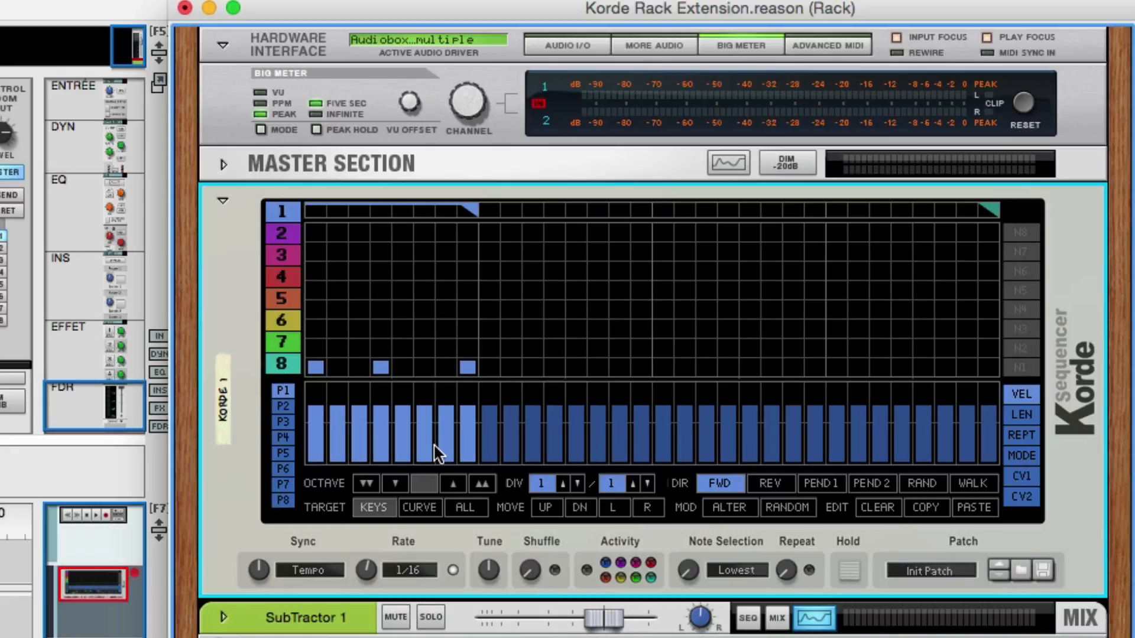
# Audition the three-note pattern and extend the length of sequence 1 to 16 steps.
pyautogui.press('space')
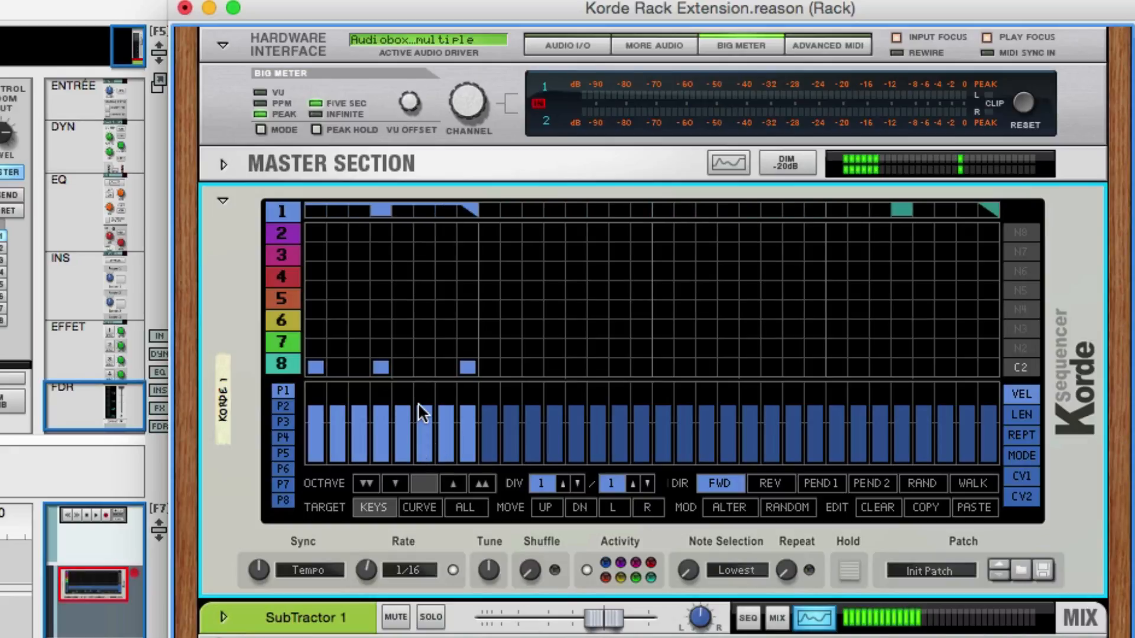
pyautogui.press('space')
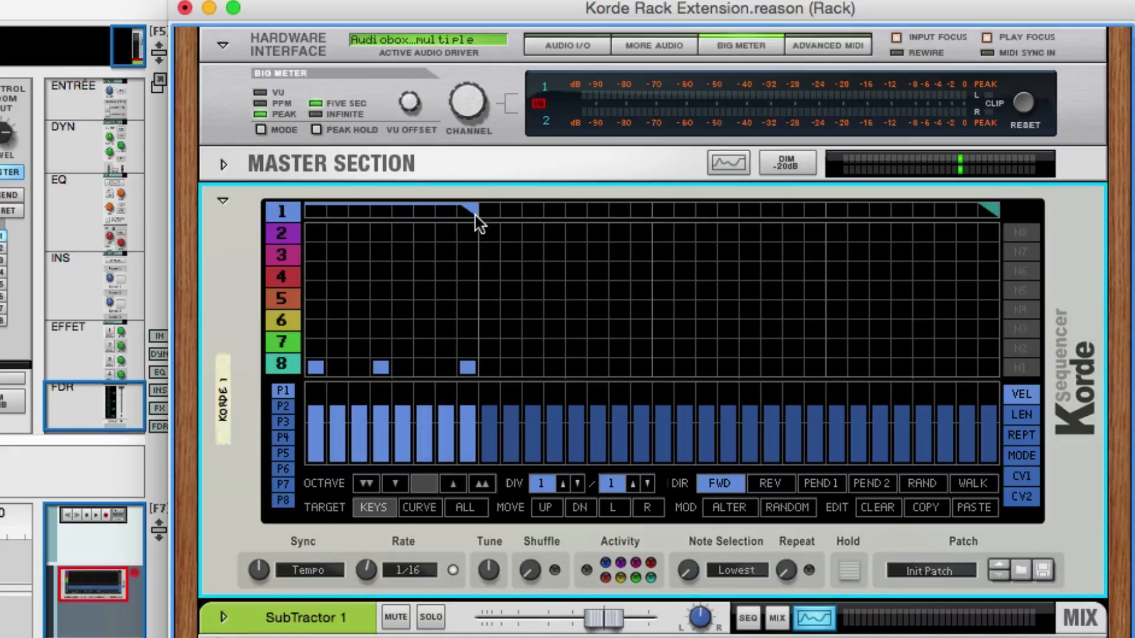
pyautogui.moveTo(476, 217); pyautogui.dragTo(637, 220)
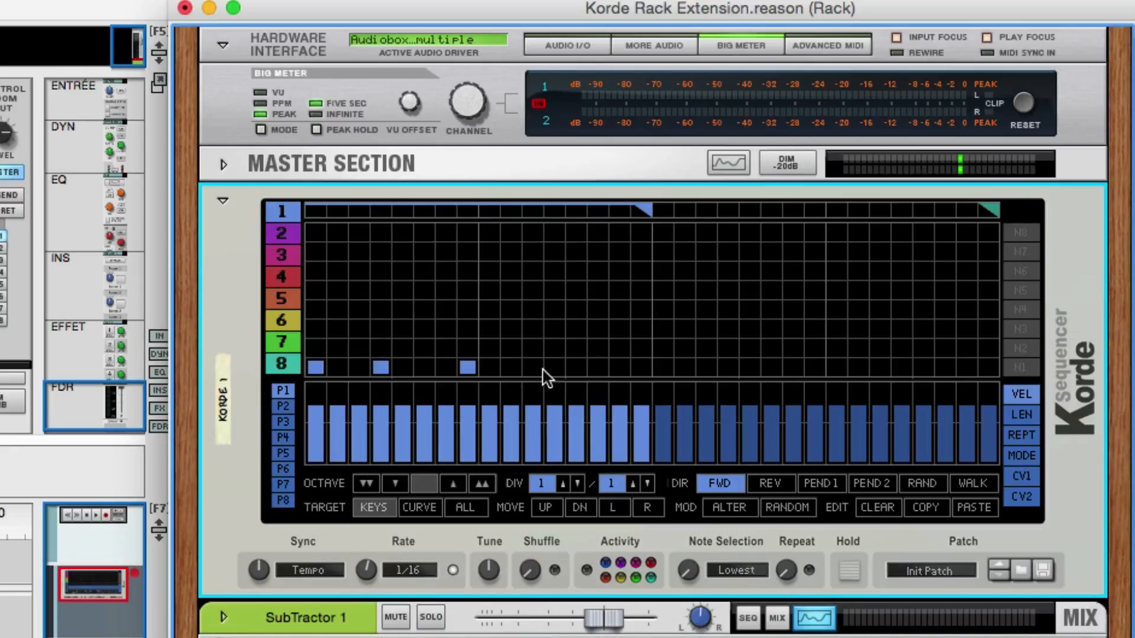
# Rework sequence 1 to N1 notes on steps 1 and 5 only, and shorten its length to 8 steps.
pyautogui.click(461, 371)
pyautogui.press('space')
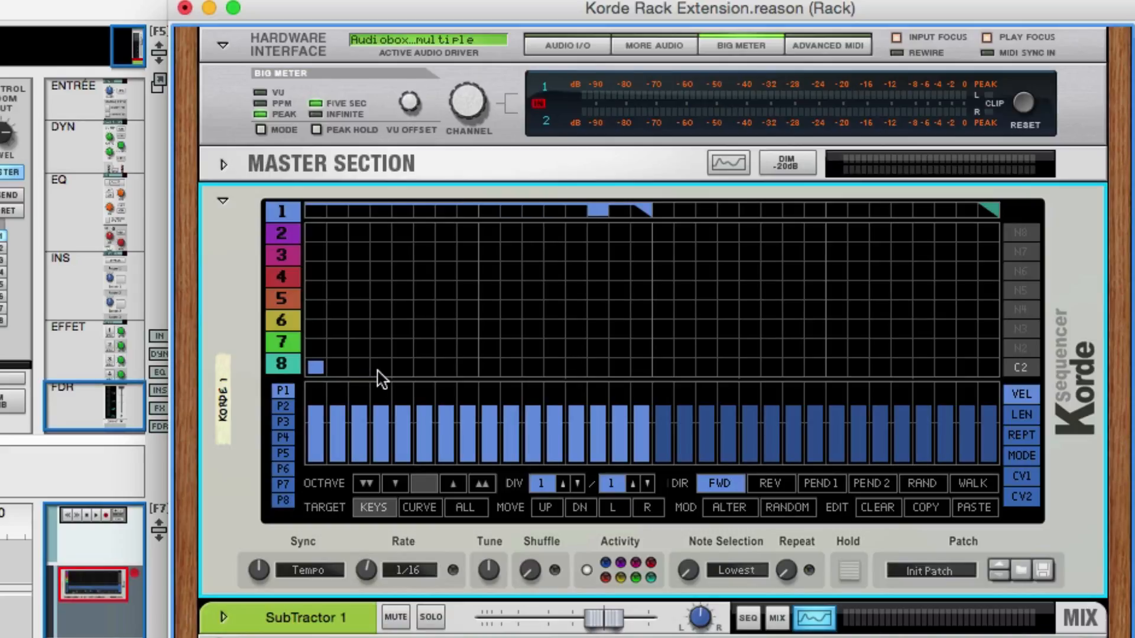
pyautogui.click(402, 369)
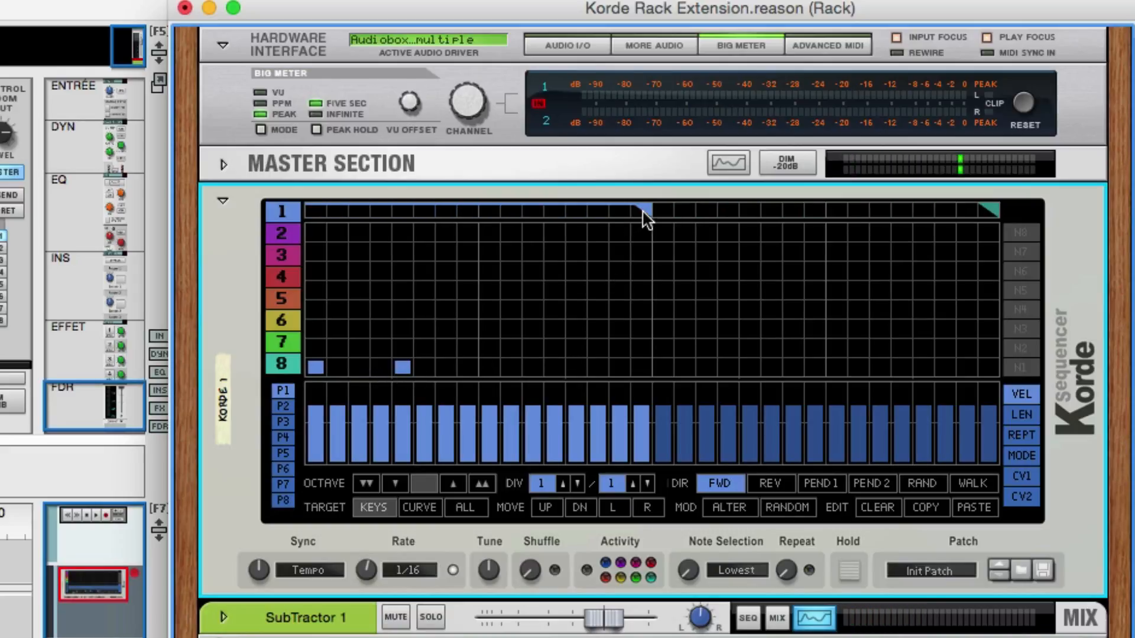
pyautogui.moveTo(643, 211); pyautogui.dragTo(471, 254)
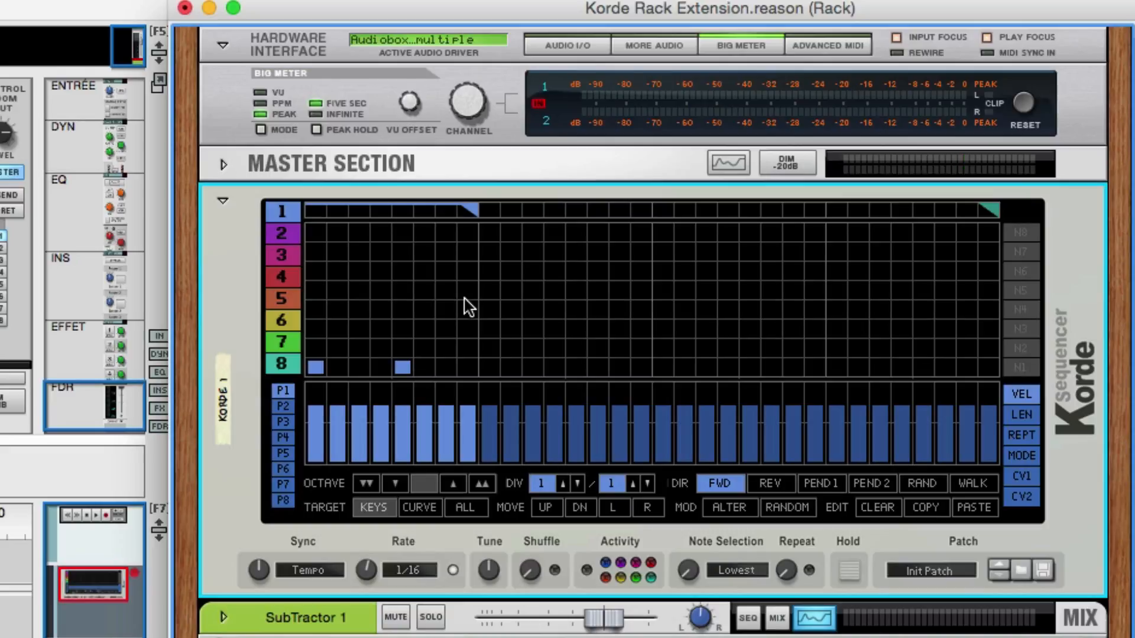
# Try an N2 note on step 3 of sequence 1, audition the pattern and remove that note again.
pyautogui.click(363, 347)
pyautogui.press('space')
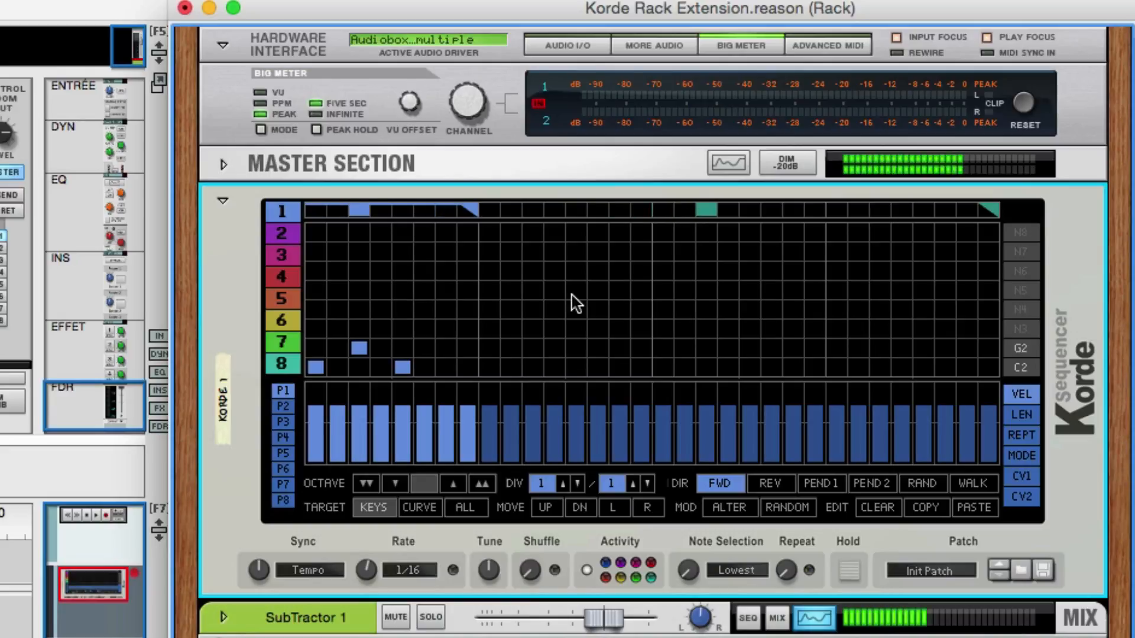
pyautogui.press('space')
pyautogui.click(358, 348)
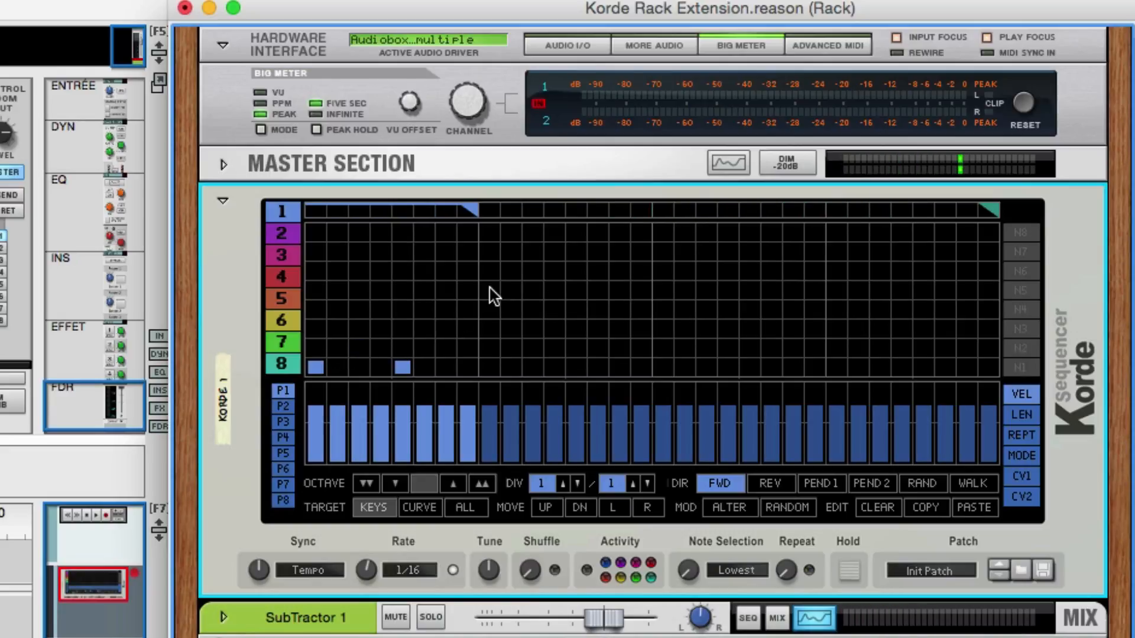
# While the pattern plays, add N2 notes on steps 3 and 7 and an N3 note on step 8 of sequence 1, and stop playback.
pyautogui.press('space')
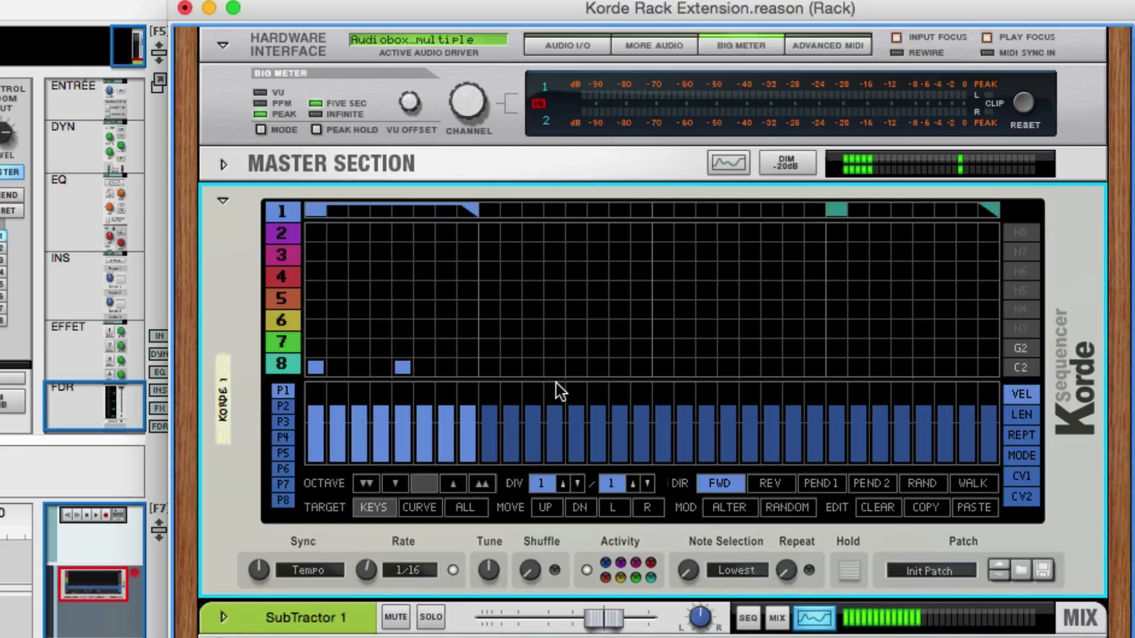
pyautogui.click(362, 349)
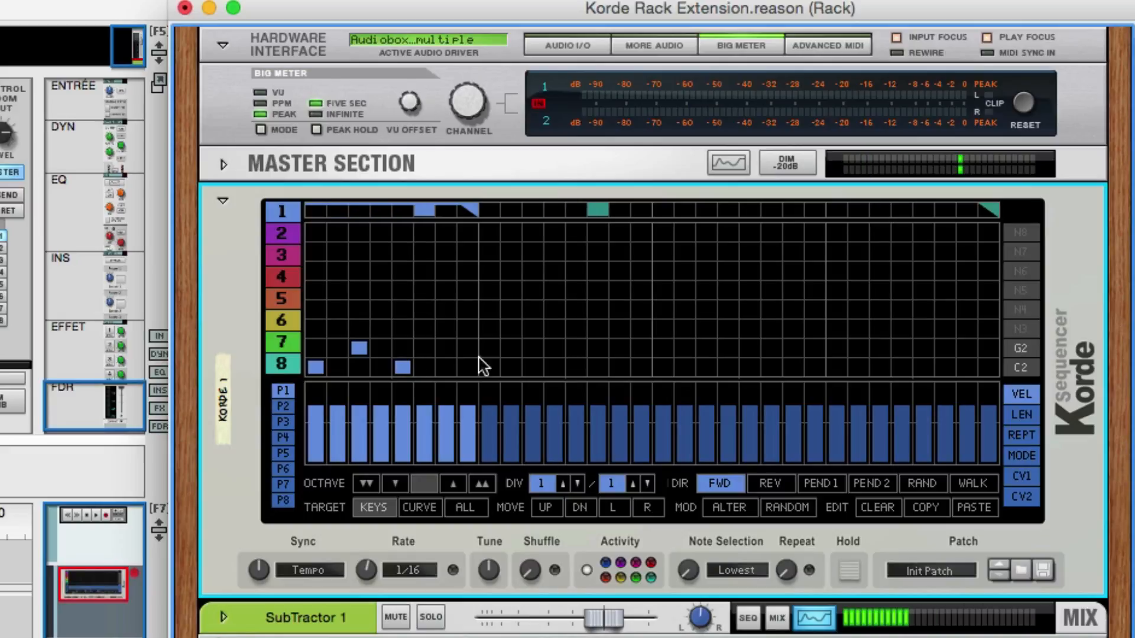
pyautogui.click(446, 349)
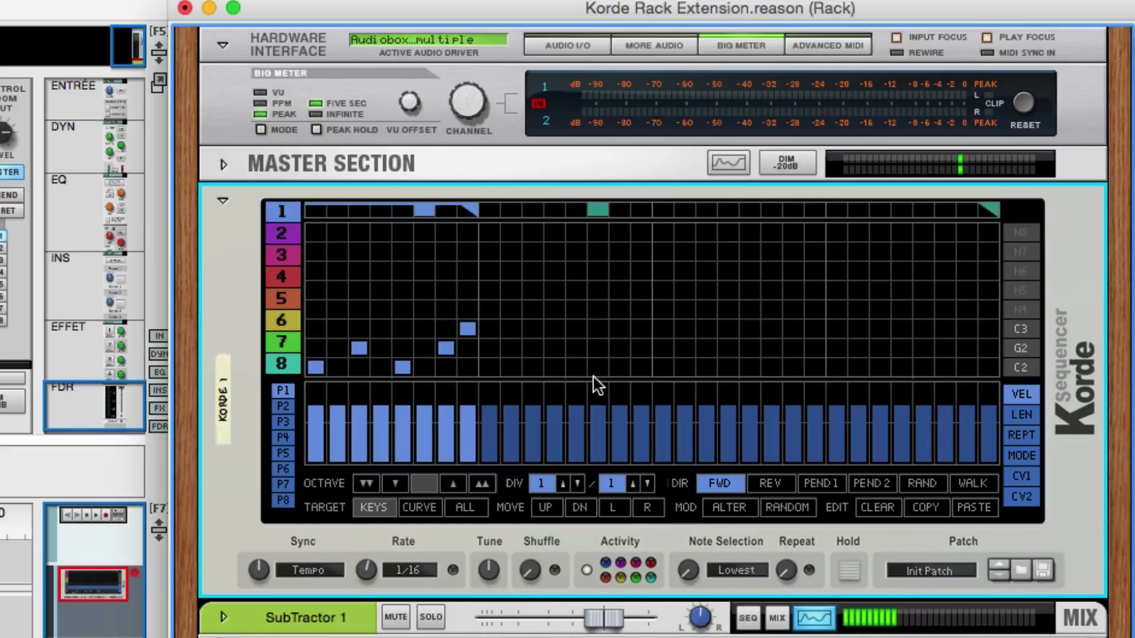
pyautogui.press('space')
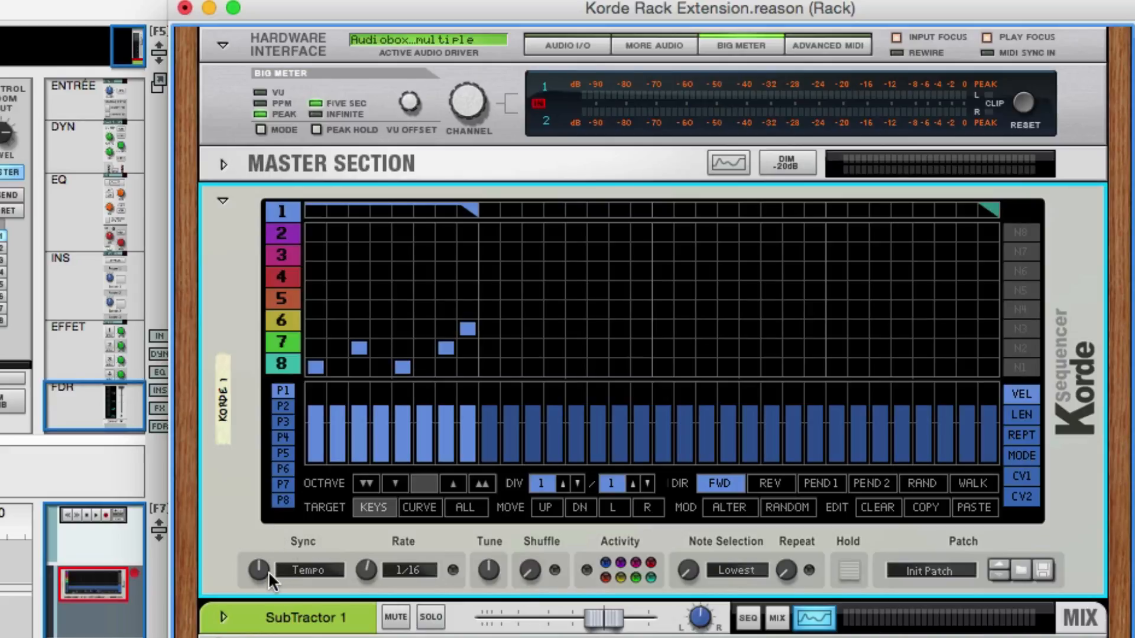
# Try Korde's Free, Tempo and Transport sync modes and return Sync to Tempo.
pyautogui.moveTo(268, 571); pyautogui.dragTo(256, 623)
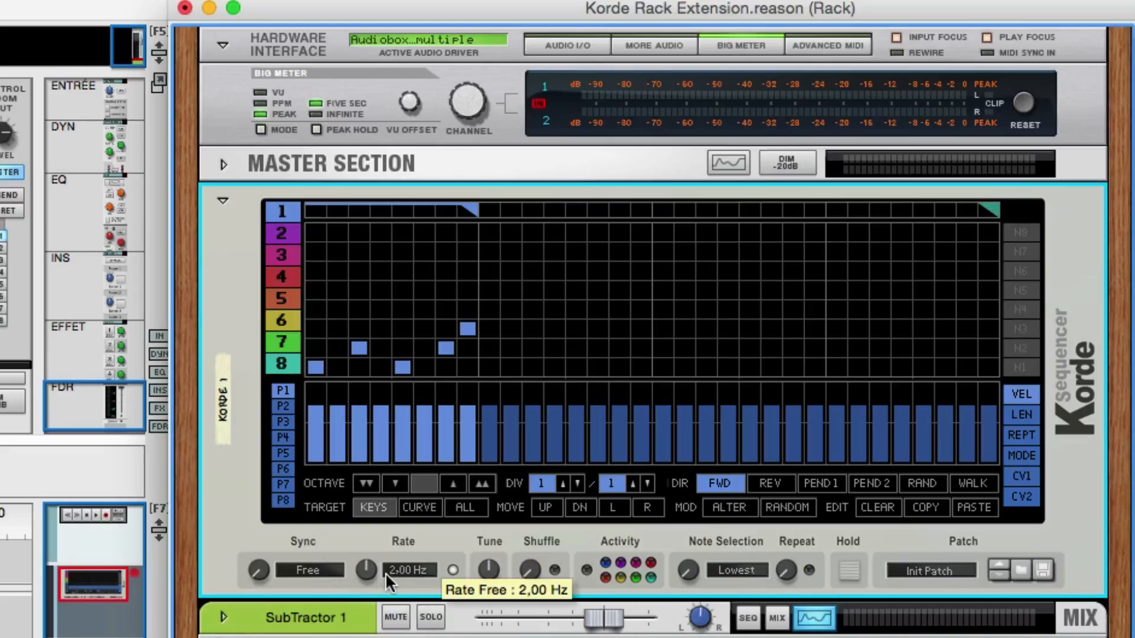
pyautogui.moveTo(267, 556); pyautogui.dragTo(267, 548)
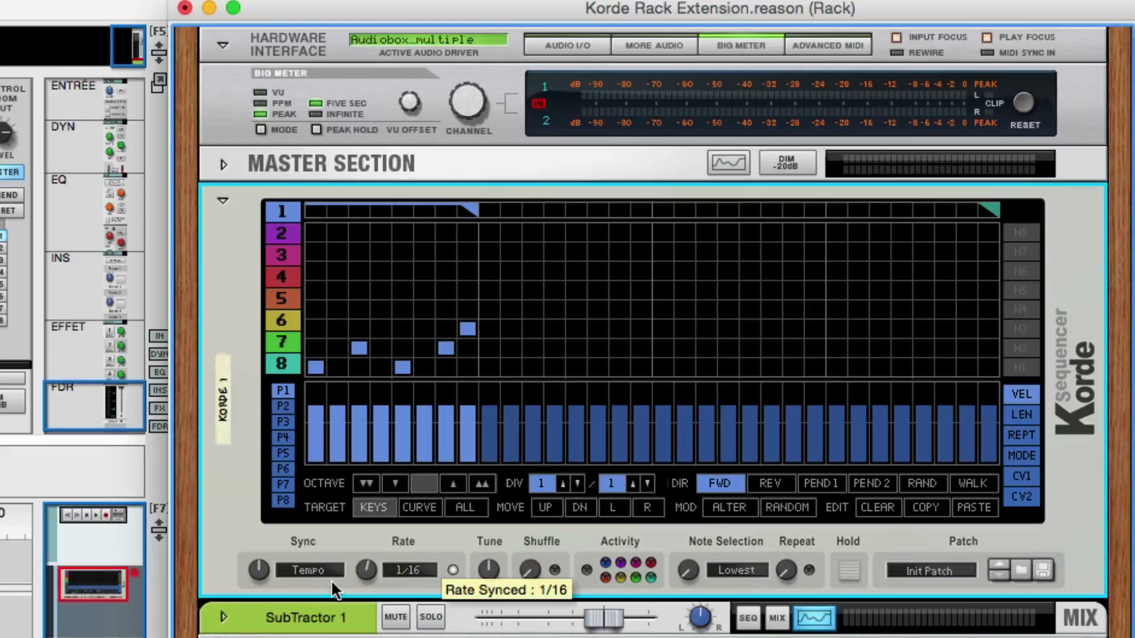
pyautogui.moveTo(256, 569); pyautogui.dragTo(266, 523)
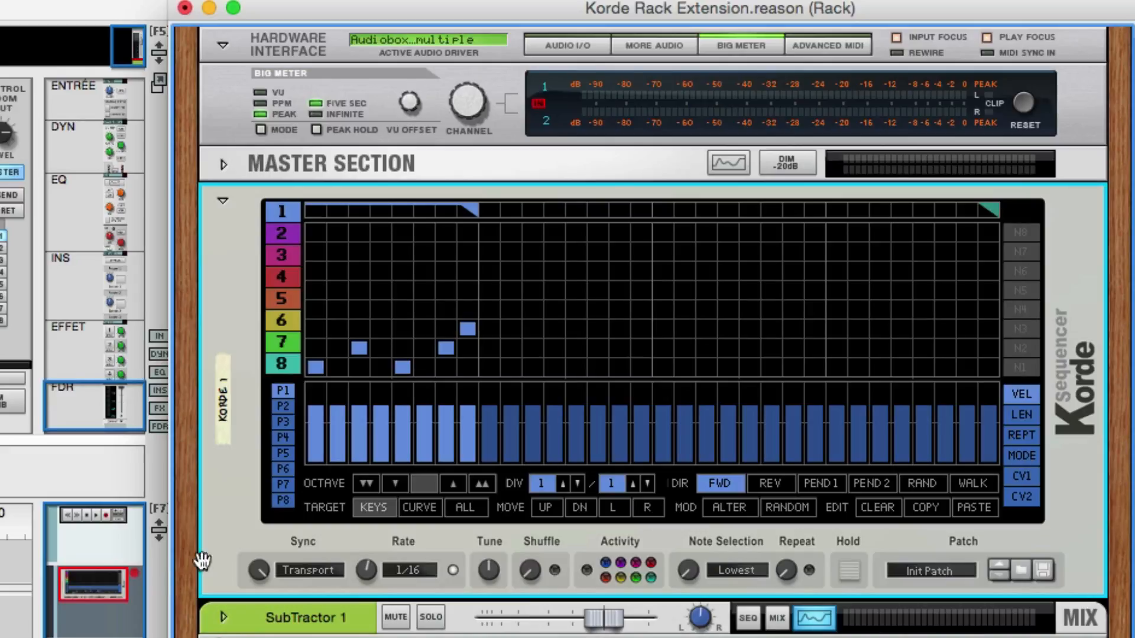
pyautogui.click(255, 581)
# Audition the pattern with Tempo sync and switch Hold on and off again while it plays.
pyautogui.press('space')
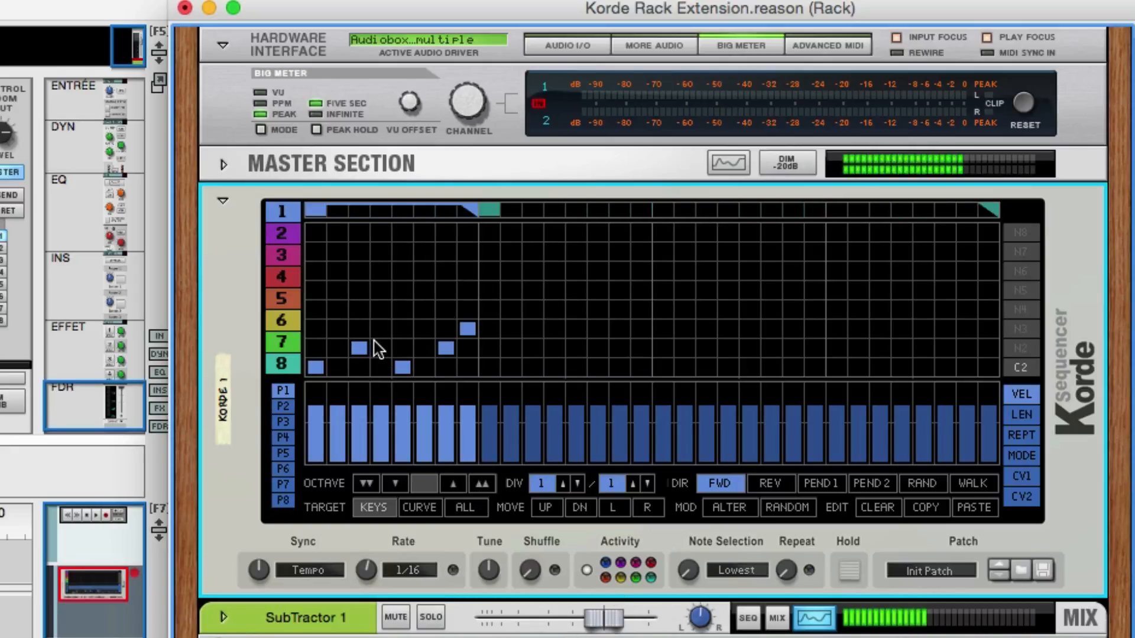
pyautogui.press('space')
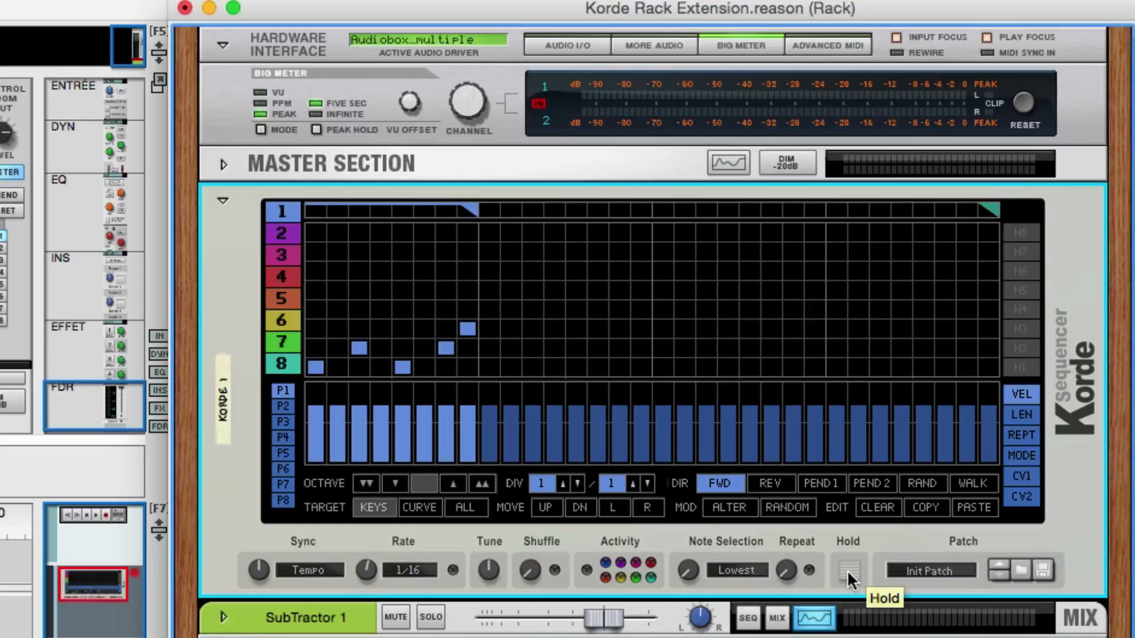
pyautogui.press('space')
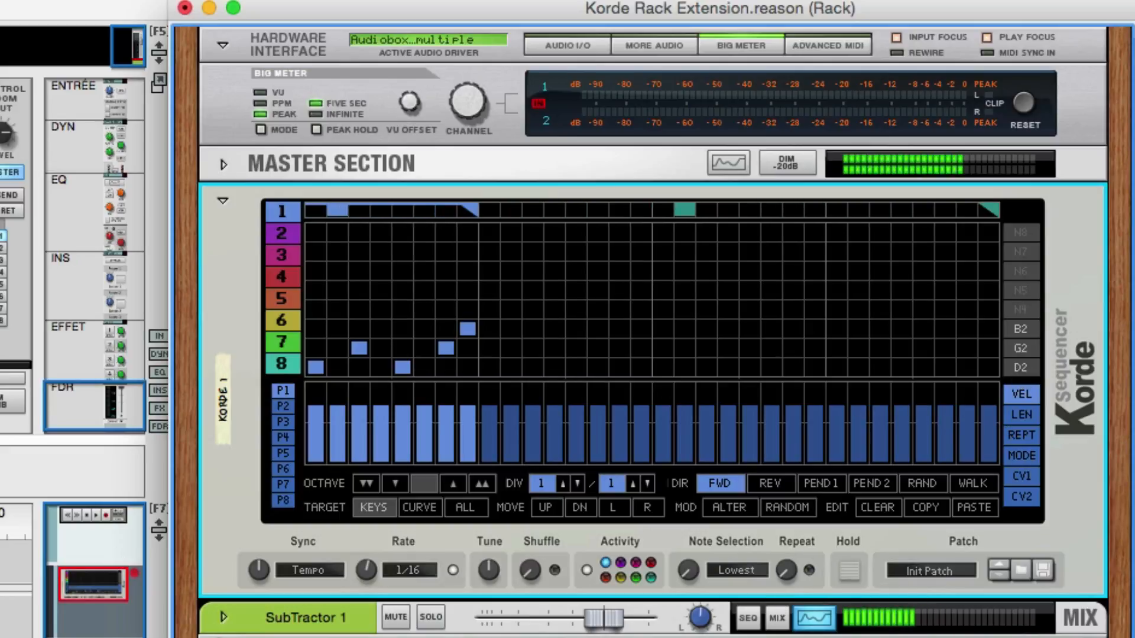
pyautogui.click(849, 571)
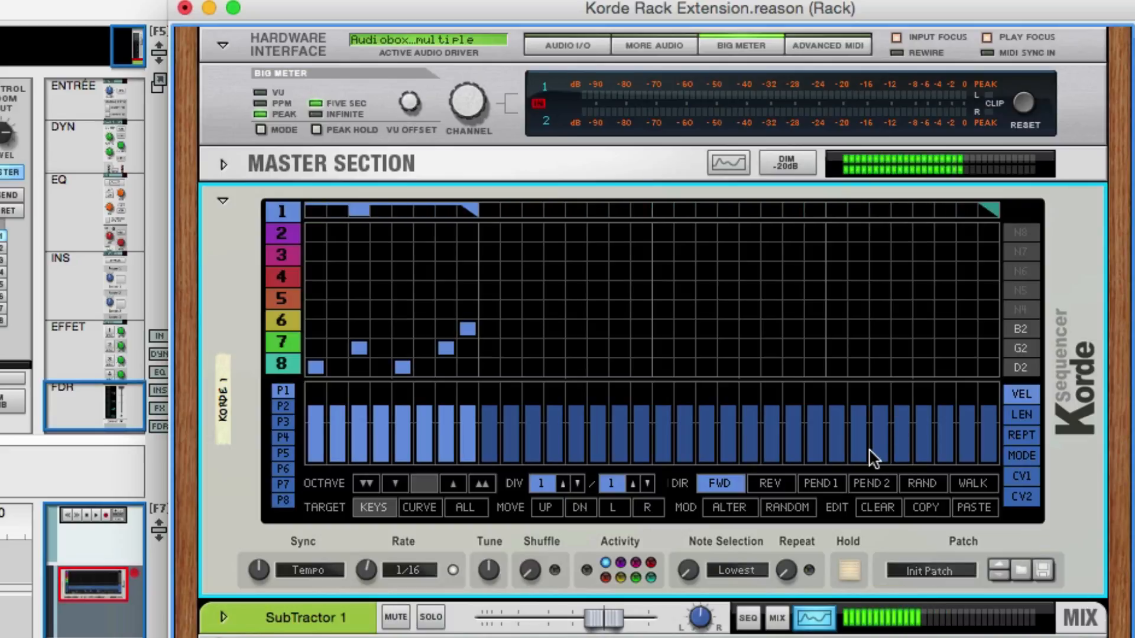
pyautogui.click(846, 567)
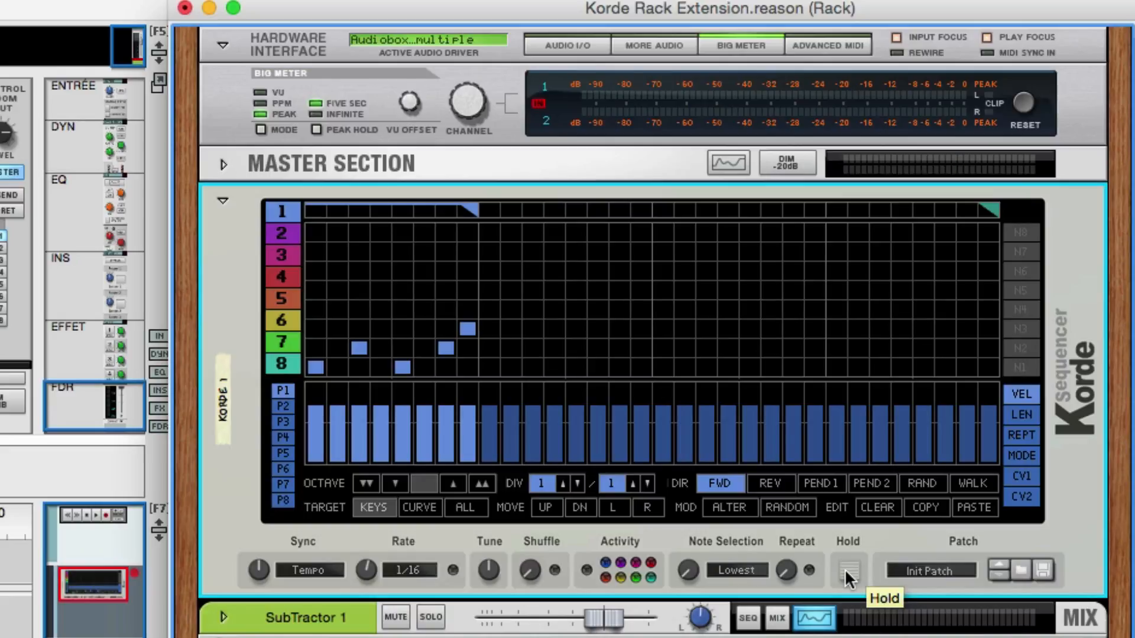
# Toggle the Hold switch between Restart and Continue on Korde's rear, and return to the front of the rack.
pyautogui.press('Tab')
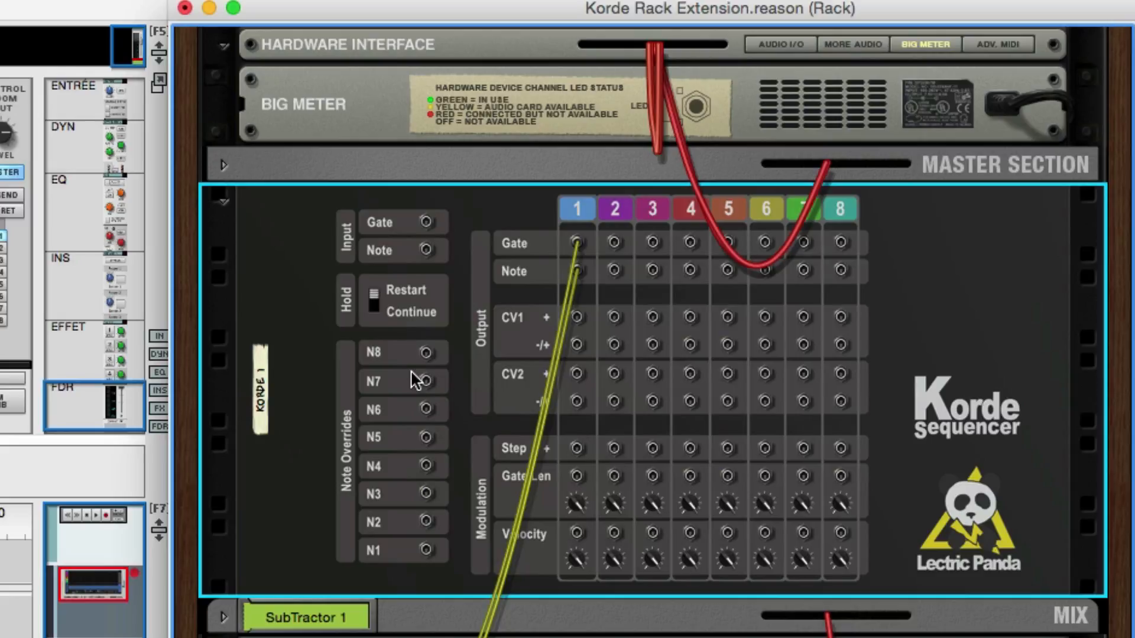
pyautogui.press('Tab')
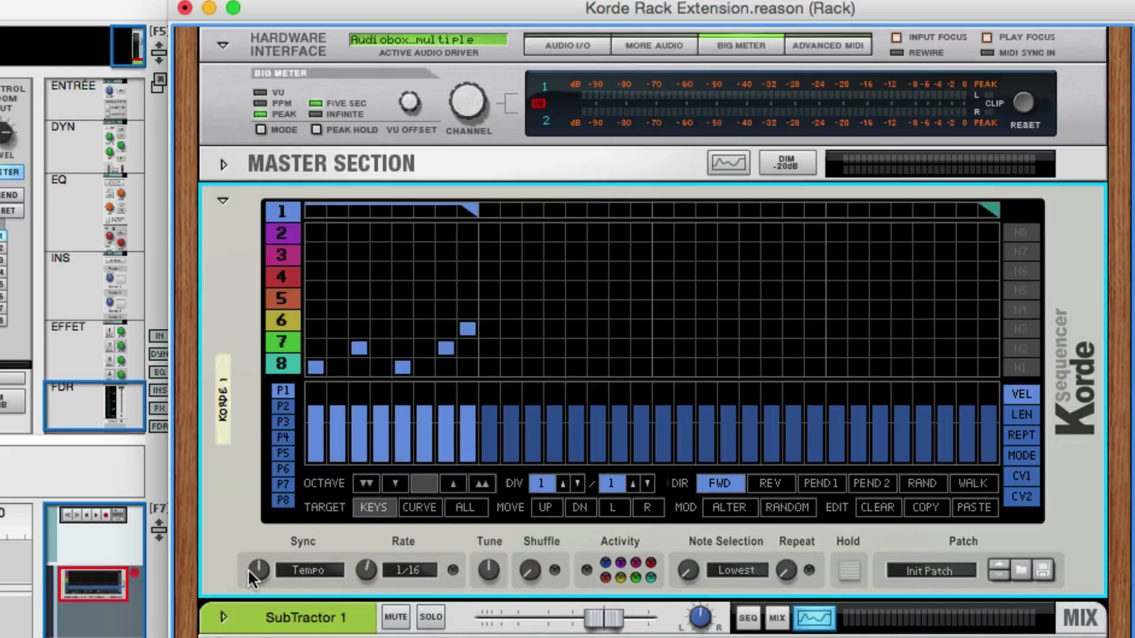
pyautogui.moveTo(250, 572)
pyautogui.mouseDown()
pyautogui.moveTo(255, 603)
pyautogui.moveTo(257, 579)
pyautogui.mouseUp()
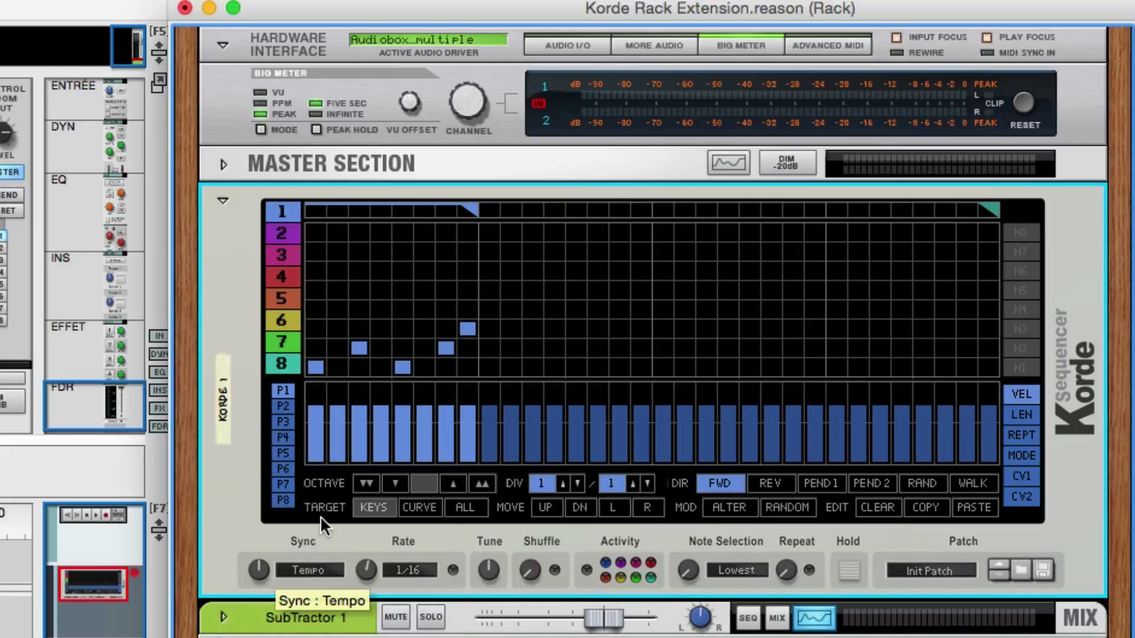
pyautogui.press('Tab')
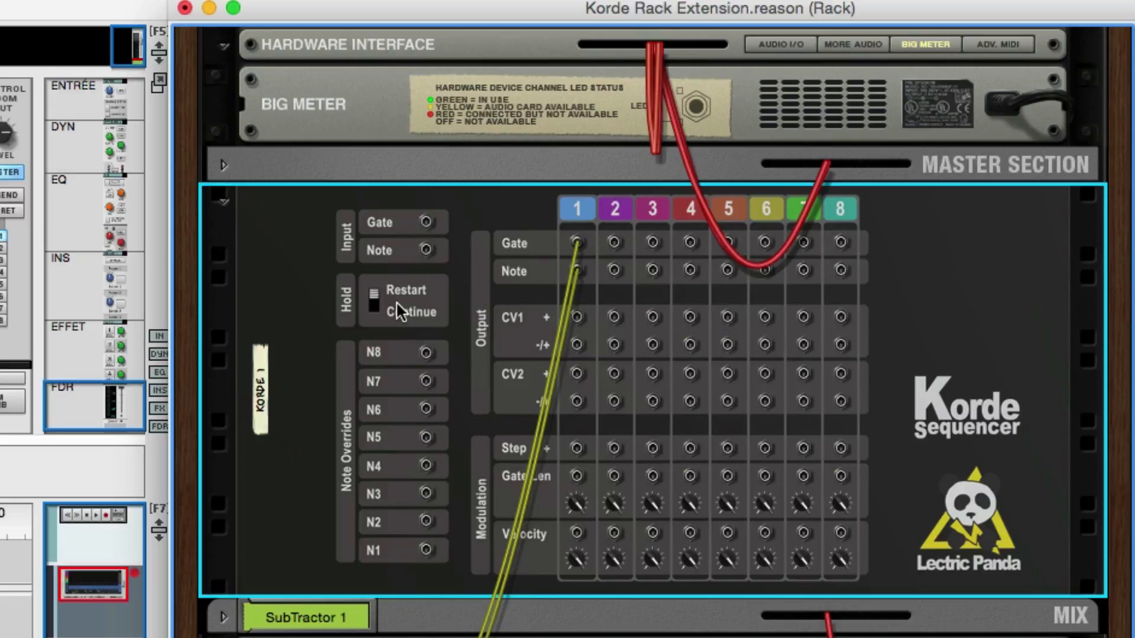
pyautogui.click(375, 307)
pyautogui.click(369, 310)
pyautogui.press('Tab')
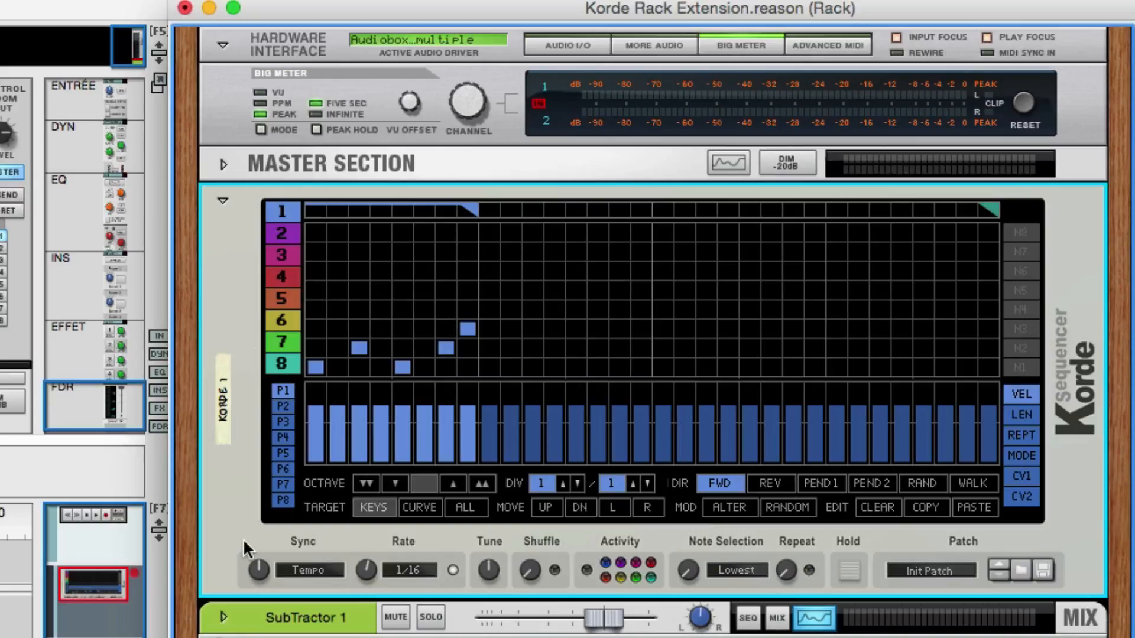
# Set Korde's Sync mode to Transport.
pyautogui.moveTo(258, 559); pyautogui.dragTo(264, 516)
pyautogui.scroll(-1, 264, 517)
pyautogui.scroll(1, 264, 516)
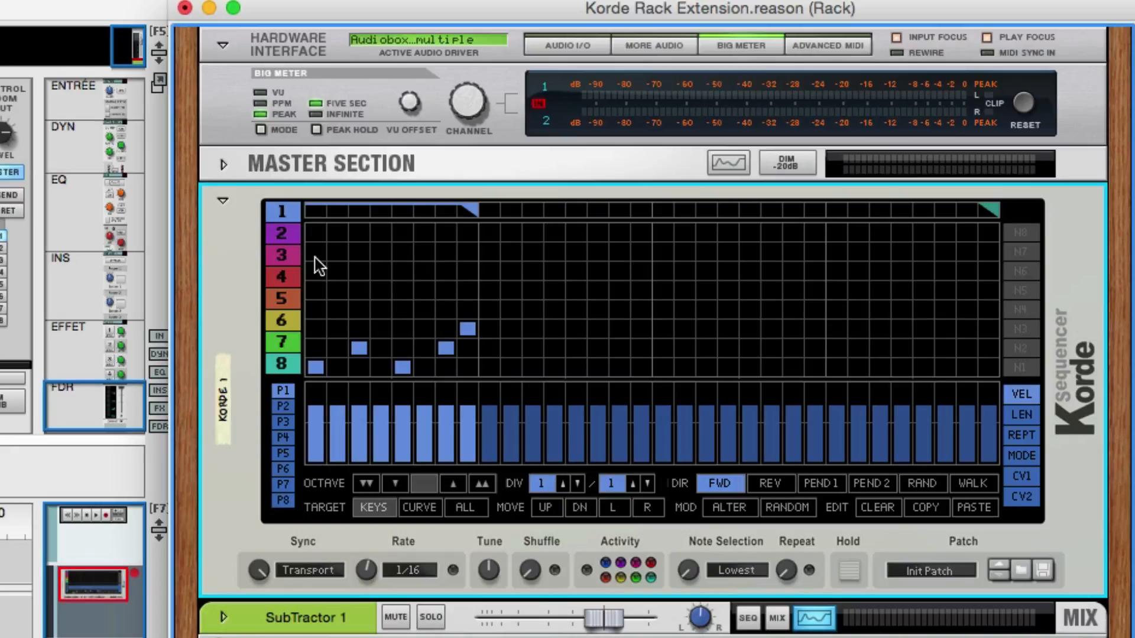
# Look through sequences 2 to 5 and their settings, and return to sequence 1.
pyautogui.click(283, 239)
pyautogui.click(283, 254)
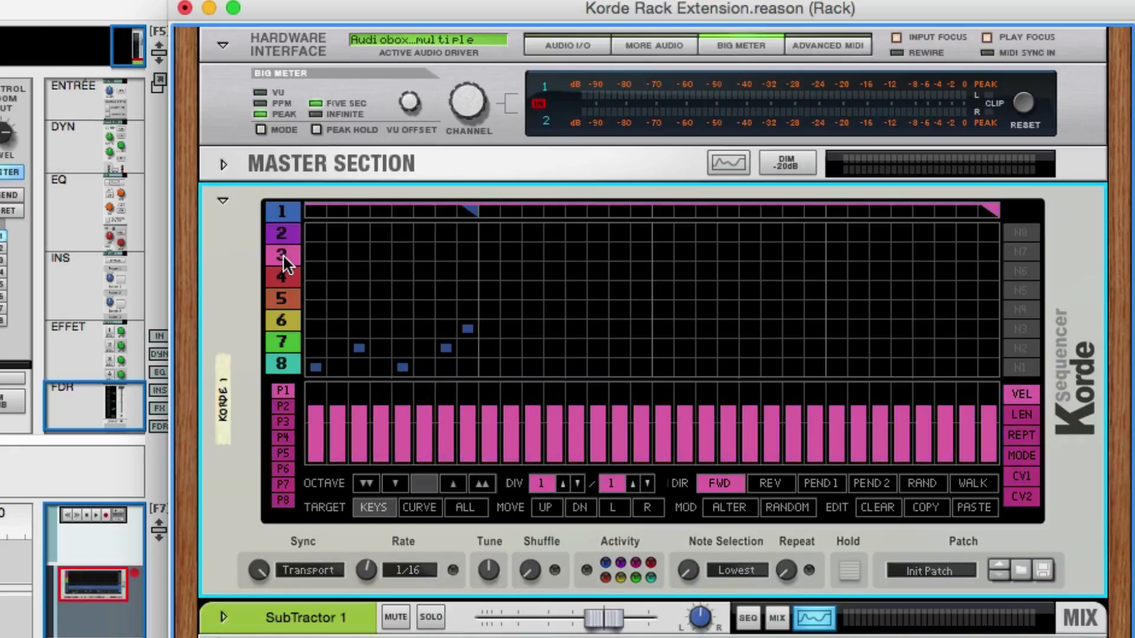
pyautogui.click(283, 276)
pyautogui.click(281, 299)
pyautogui.click(284, 213)
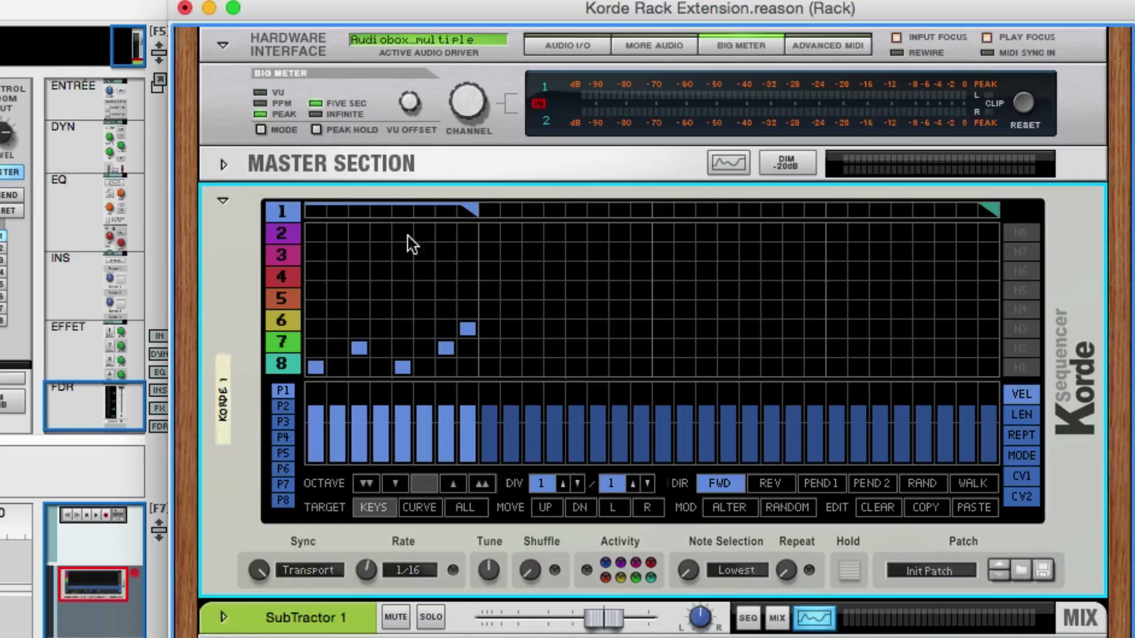
pyautogui.click(280, 249)
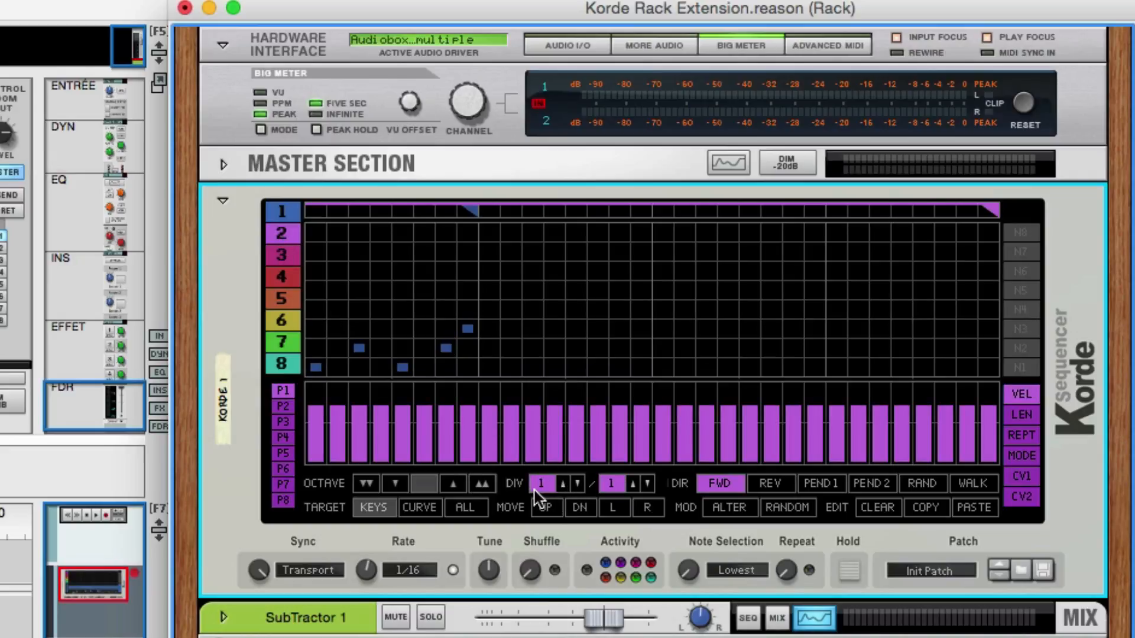
pyautogui.click(294, 222)
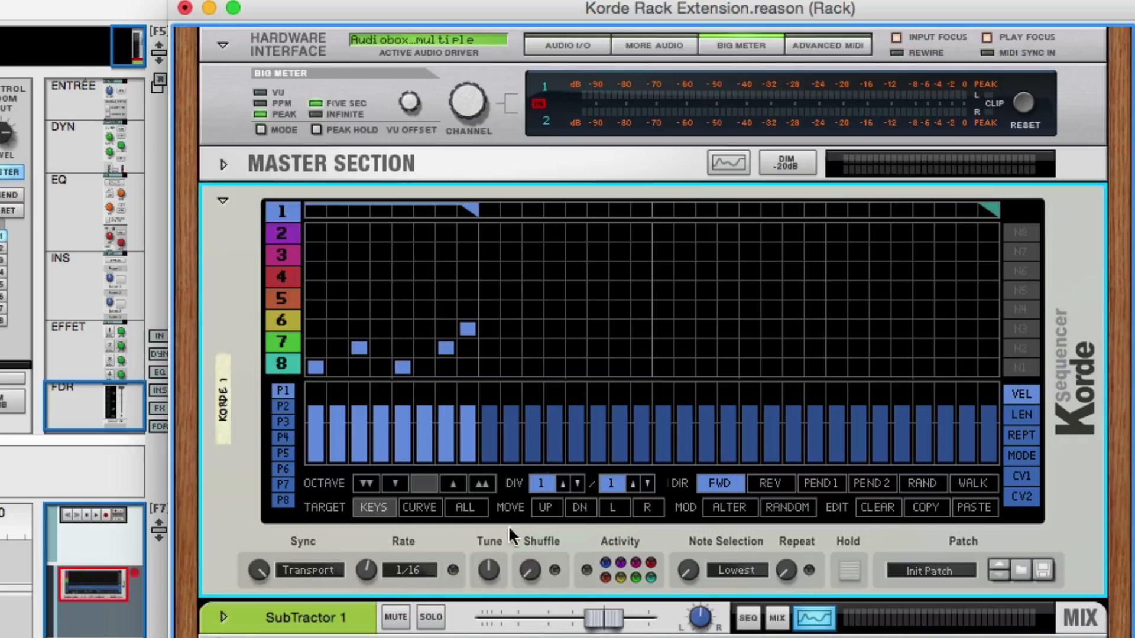
pyautogui.click(288, 235)
pyautogui.click(281, 211)
# Try the Move functions on sequence 1: shift its notes up and down one row, and two steps right and back.
pyautogui.click(543, 509)
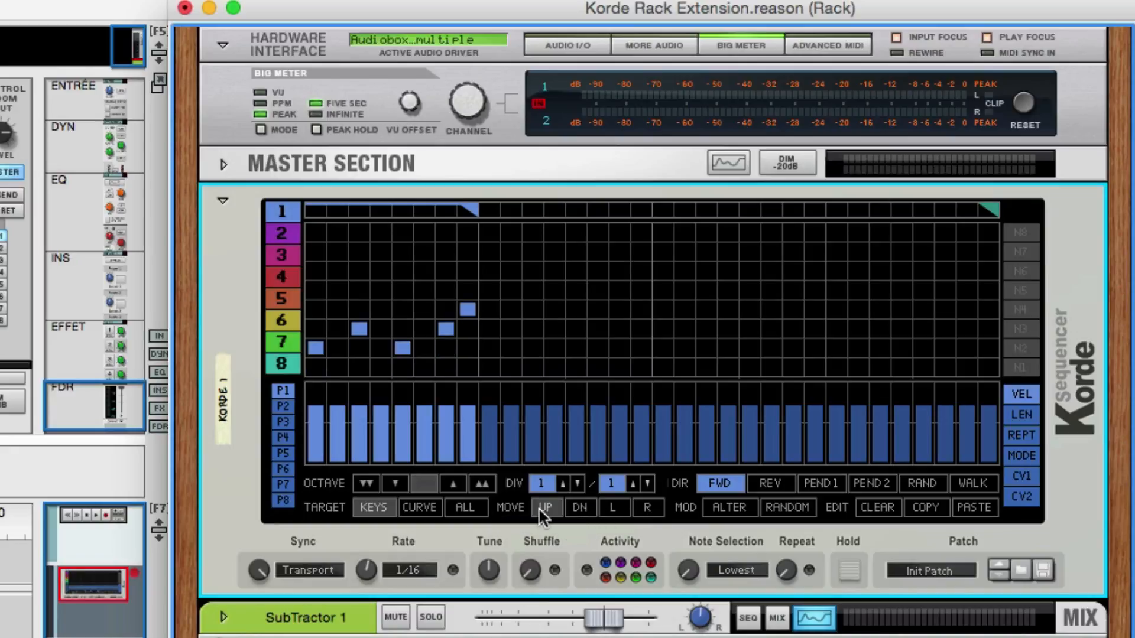
pyautogui.click(580, 509)
pyautogui.click(647, 509)
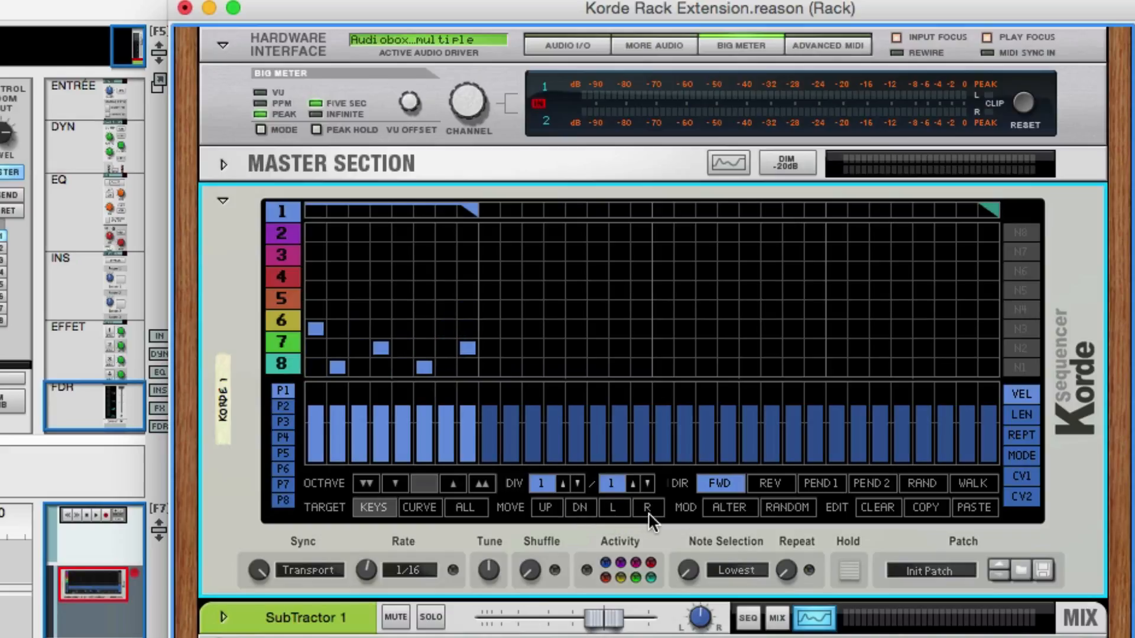
pyautogui.click(648, 514)
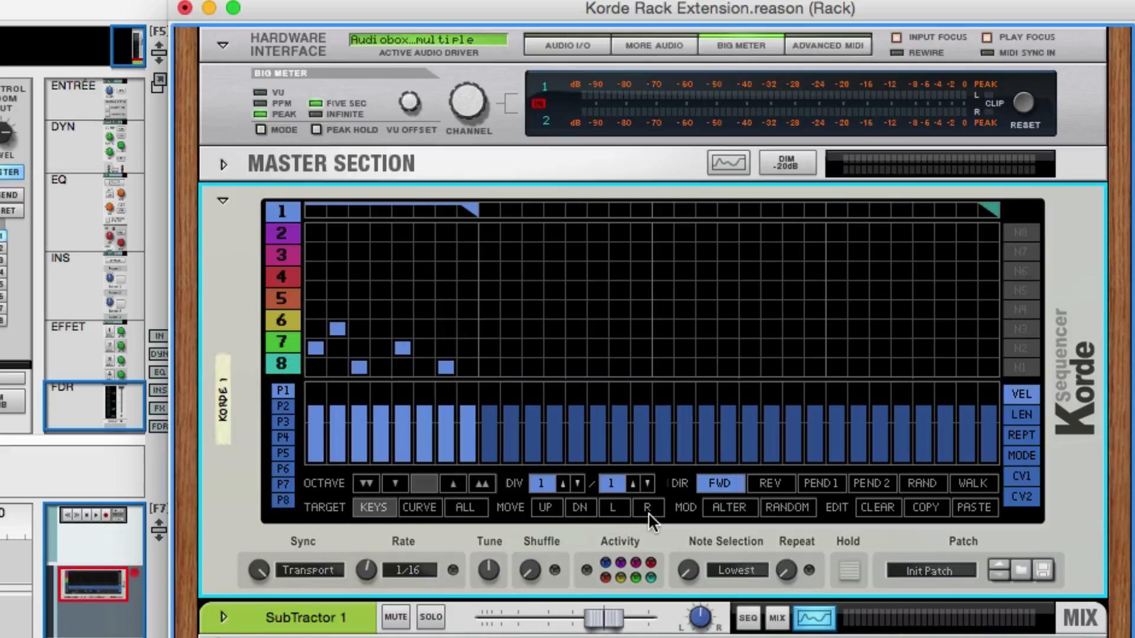
pyautogui.click(615, 508)
pyautogui.click(615, 508)
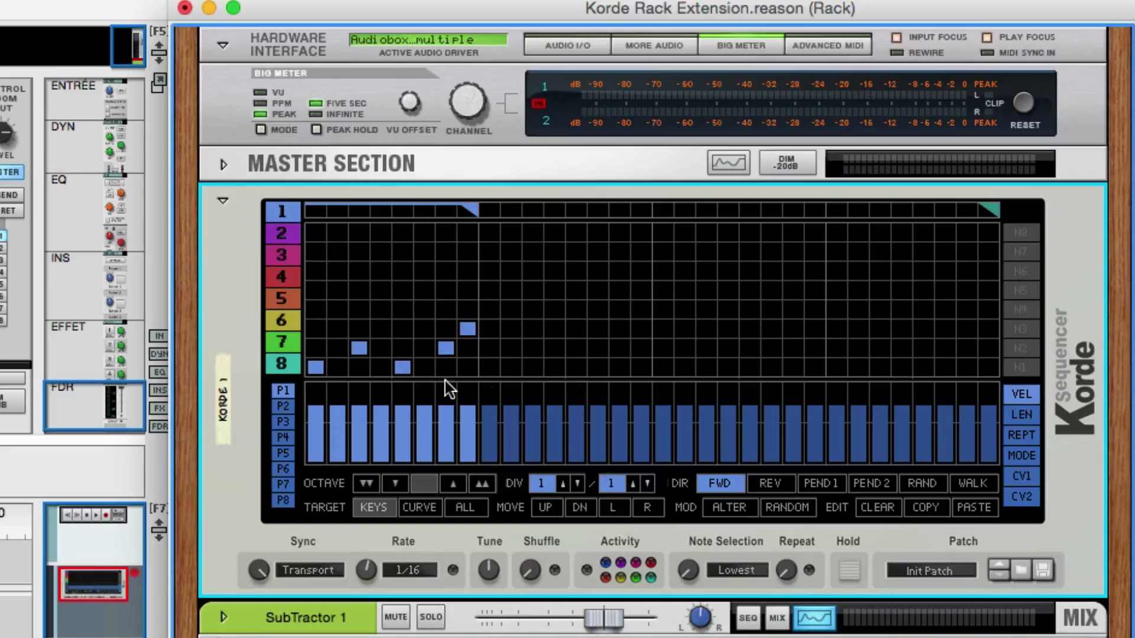
# Extend sequence 1 to 16 steps, shift its notes three steps right and back, and return the length to 8 steps.
pyautogui.moveTo(471, 210); pyautogui.dragTo(641, 213)
pyautogui.click(647, 508)
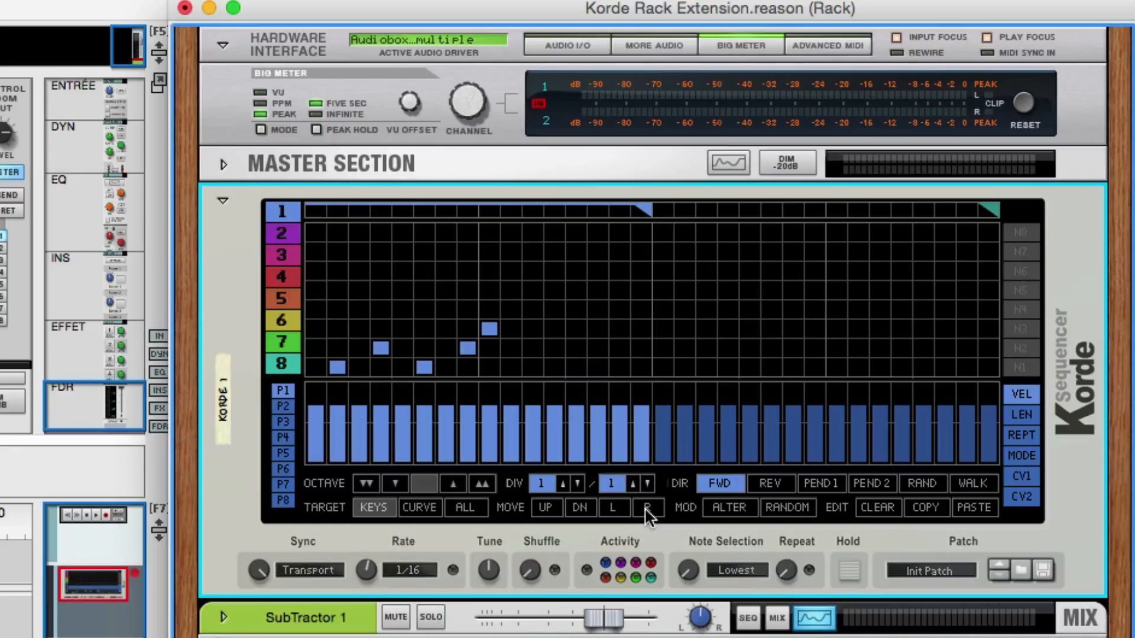
pyautogui.click(648, 508)
pyautogui.click(647, 508)
pyautogui.click(618, 509)
pyautogui.click(618, 510)
pyautogui.click(617, 510)
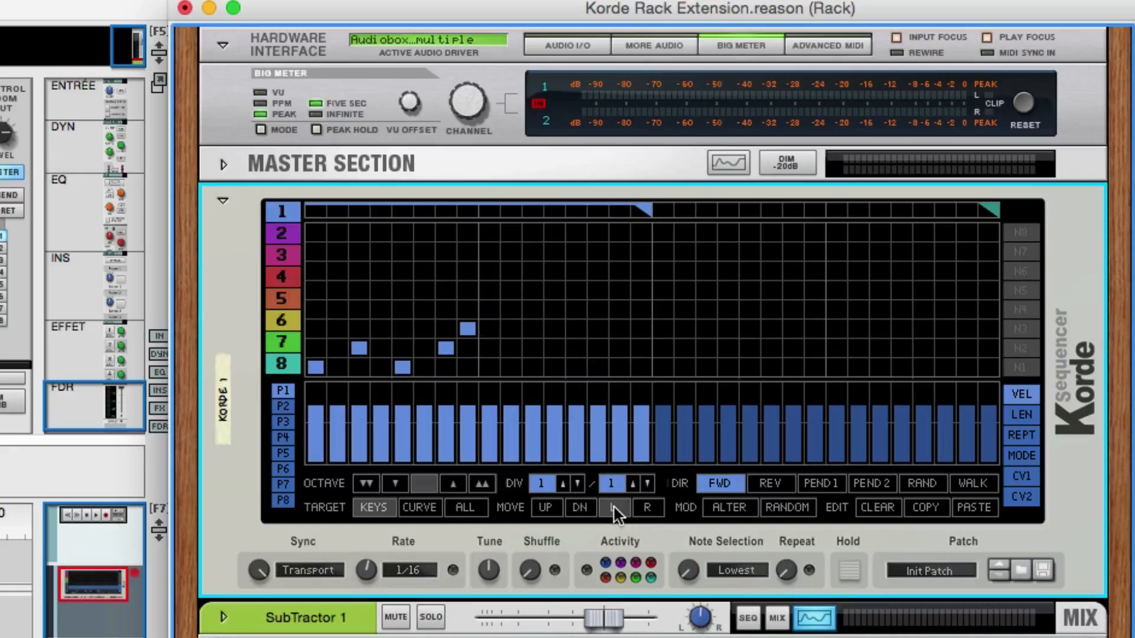
pyautogui.moveTo(646, 213); pyautogui.dragTo(471, 225)
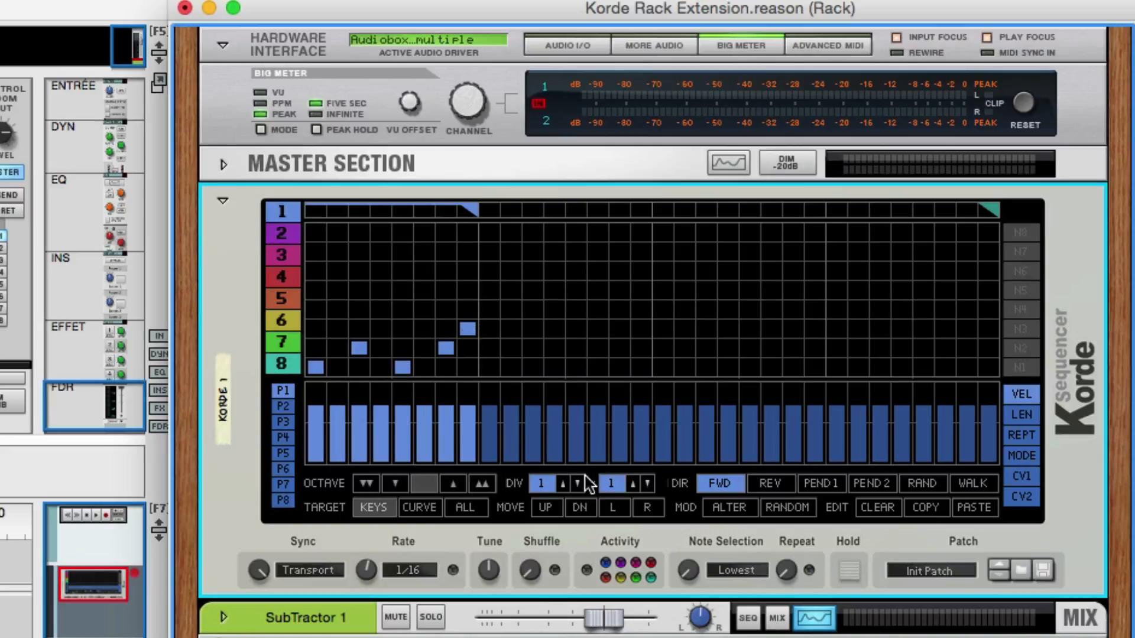
# Shift sequence 1's notes two steps right within the 8-step loop and back again.
pyautogui.click(646, 510)
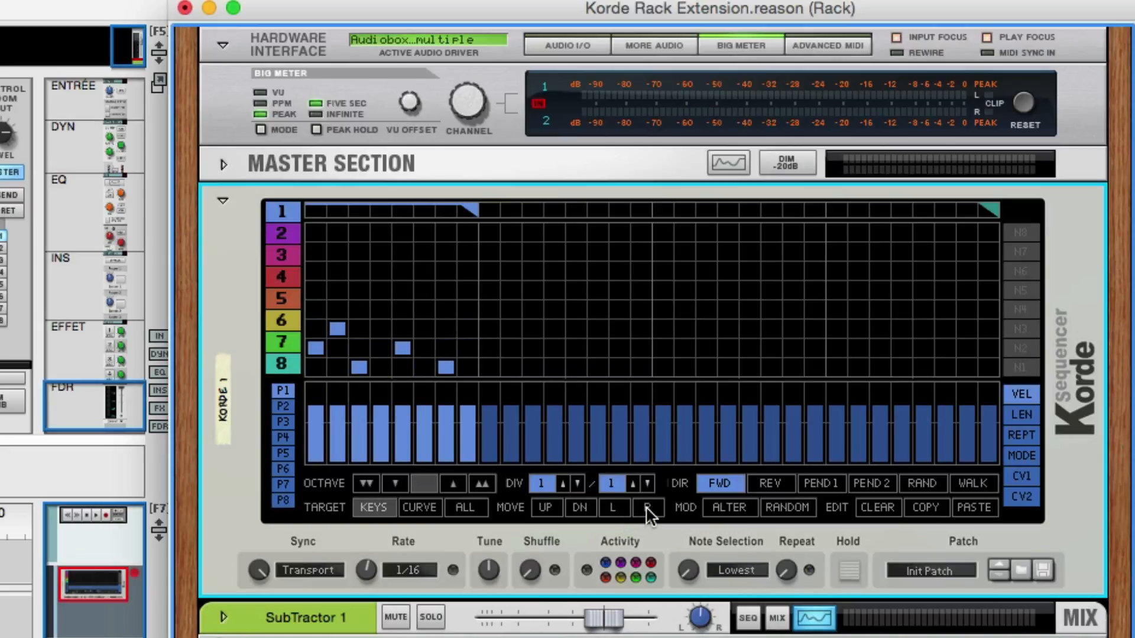
pyautogui.click(619, 509)
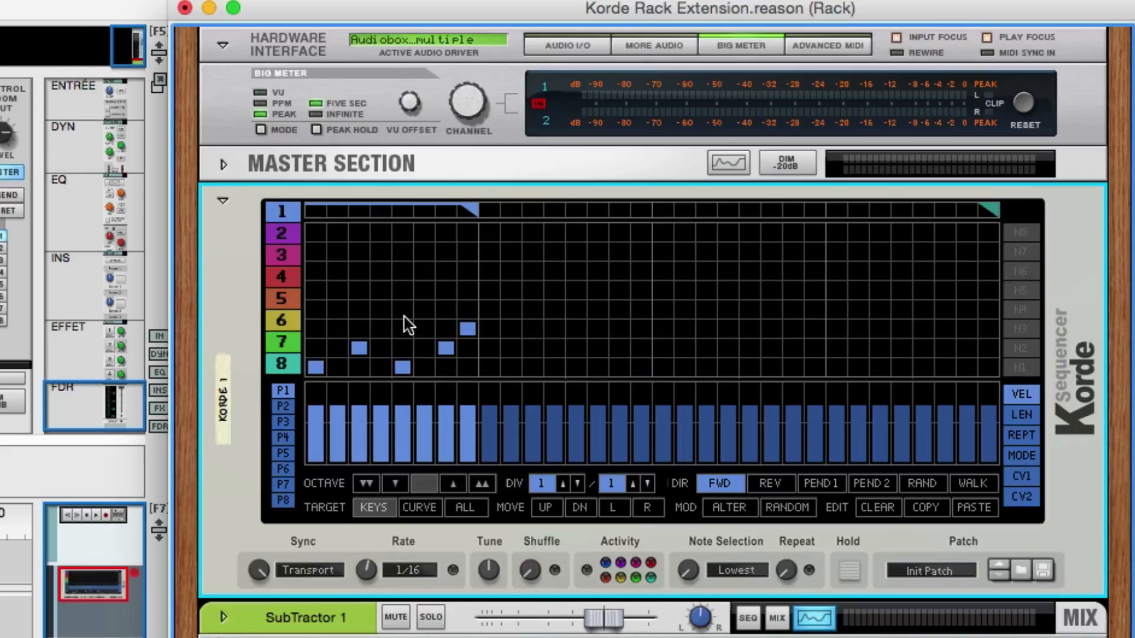
# Play sequence 1 and try the REV, PEND 1, PEND 2, RAND and WALK directions before returning it to FWD.
pyautogui.press('space')
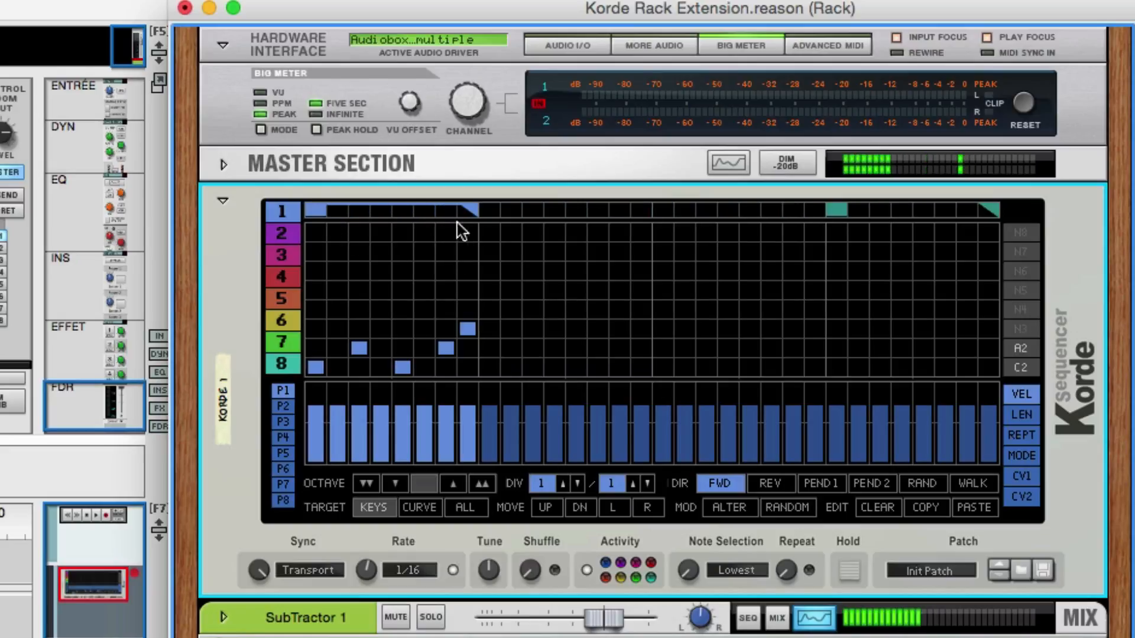
pyautogui.click(752, 476)
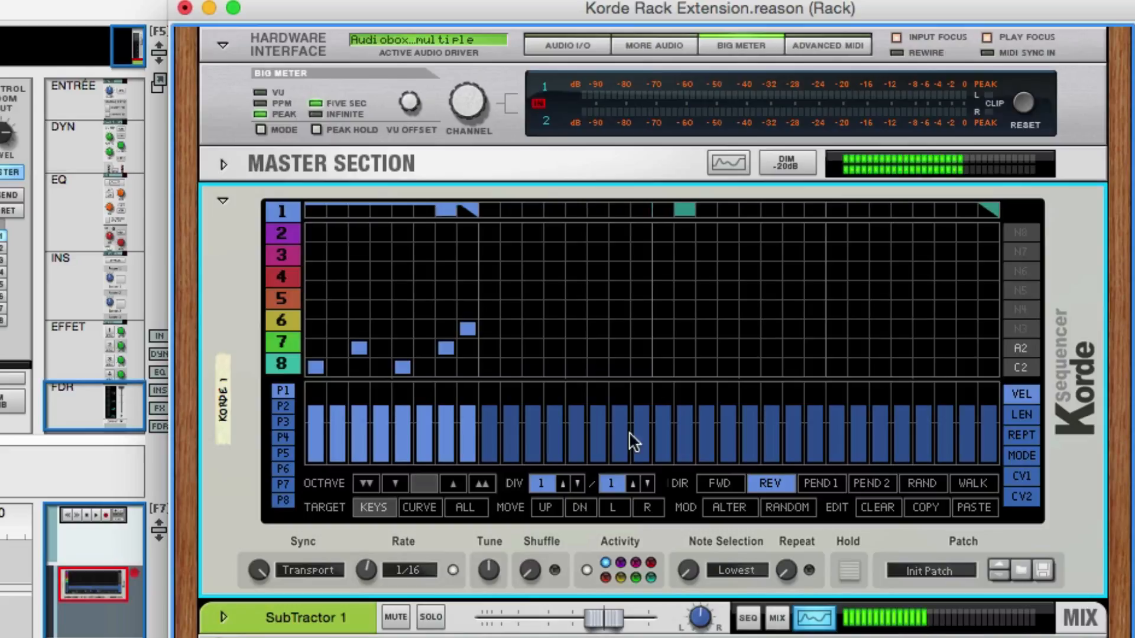
pyautogui.click(822, 485)
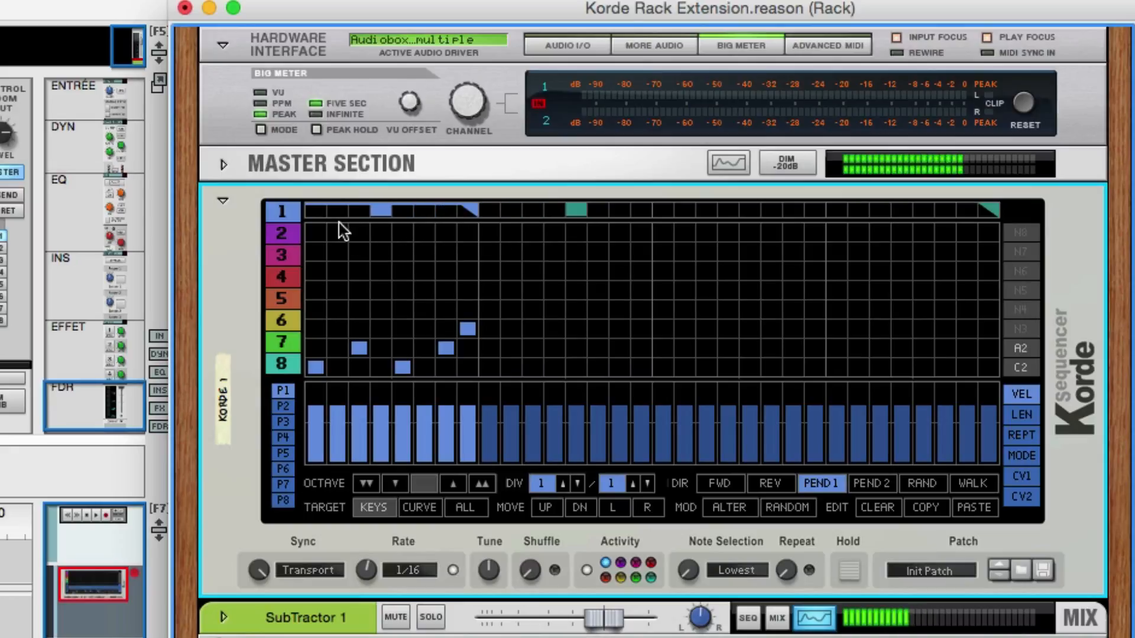
pyautogui.click(892, 488)
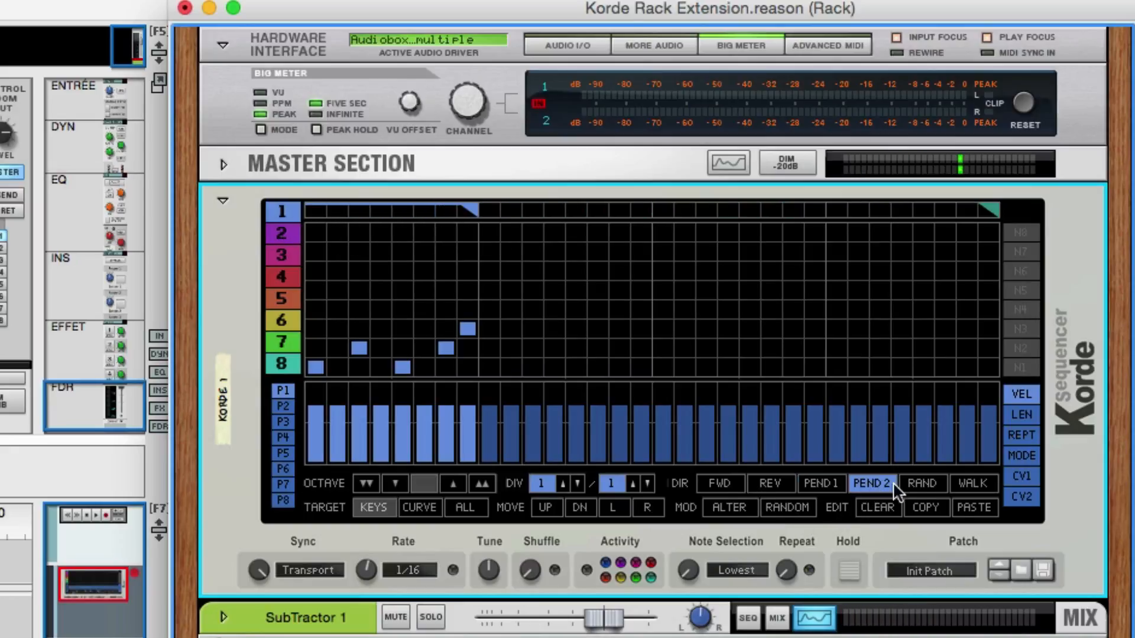
pyautogui.click(922, 487)
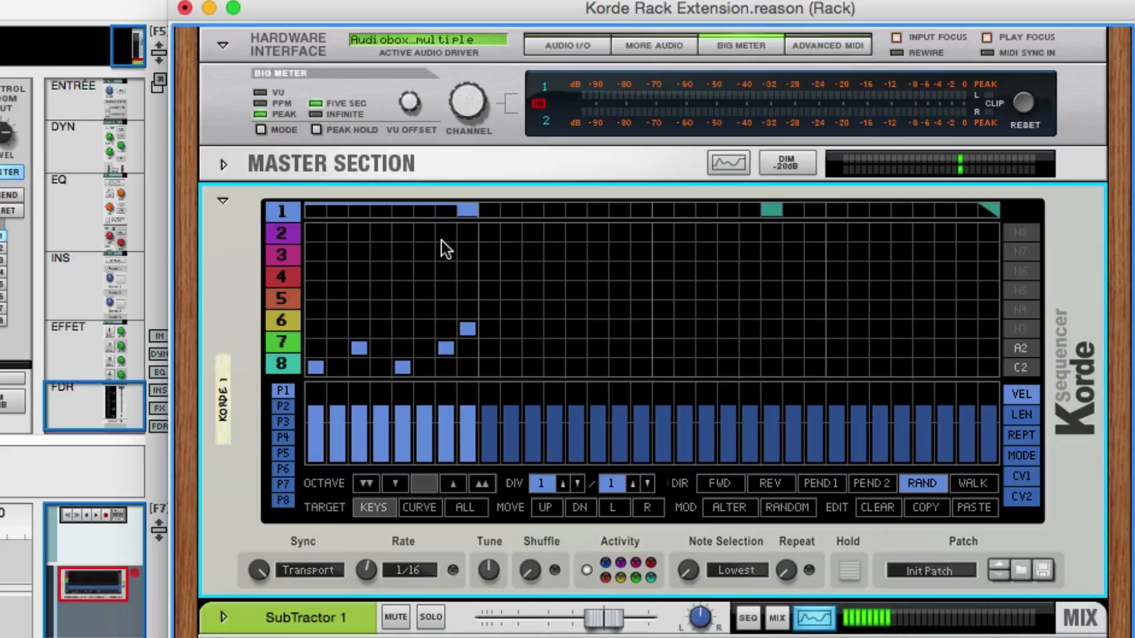
pyautogui.press('space')
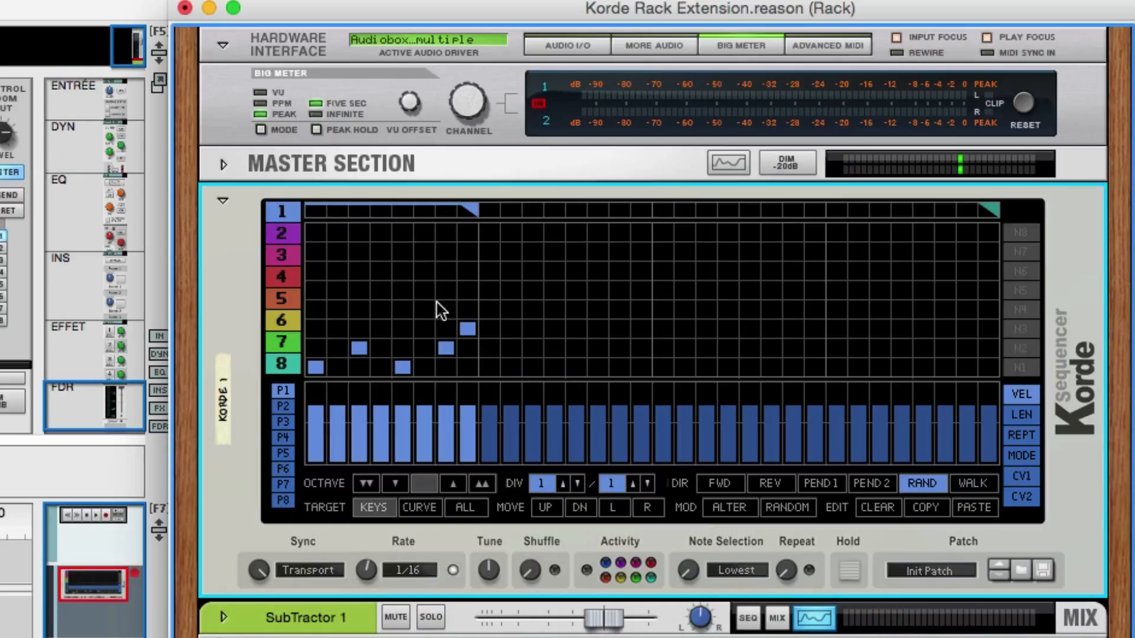
pyautogui.click(972, 483)
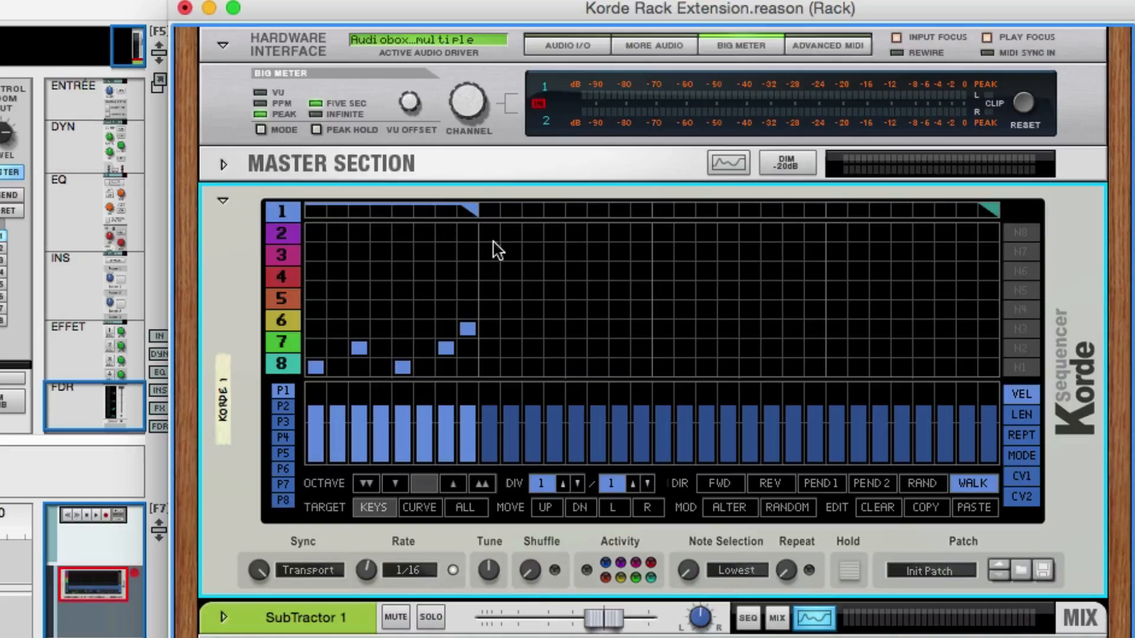
pyautogui.press('space')
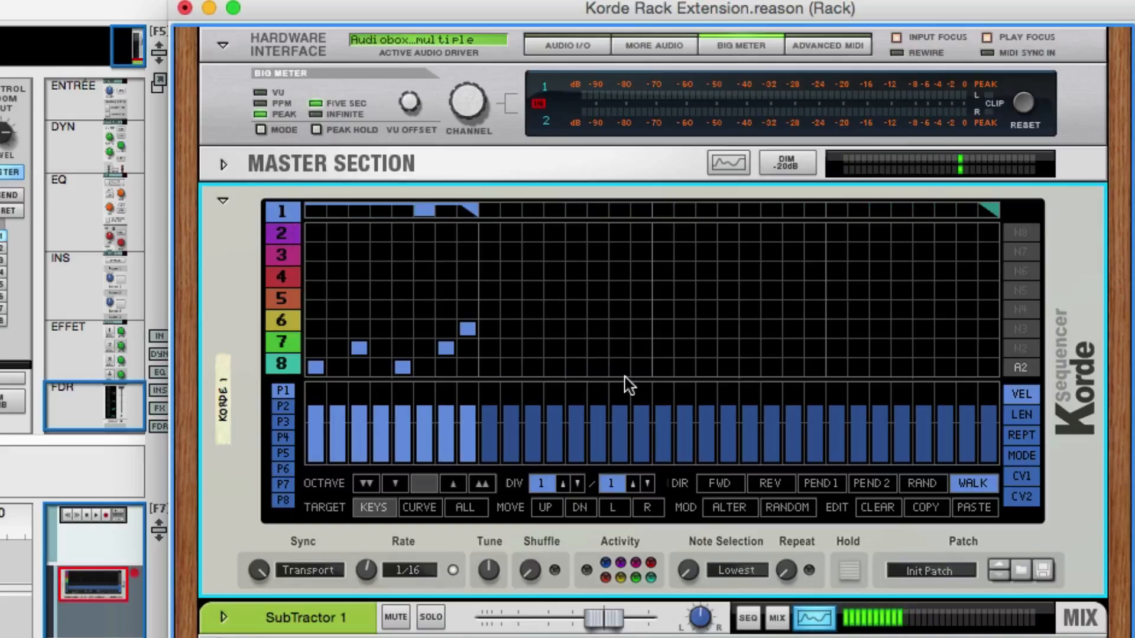
pyautogui.click(721, 484)
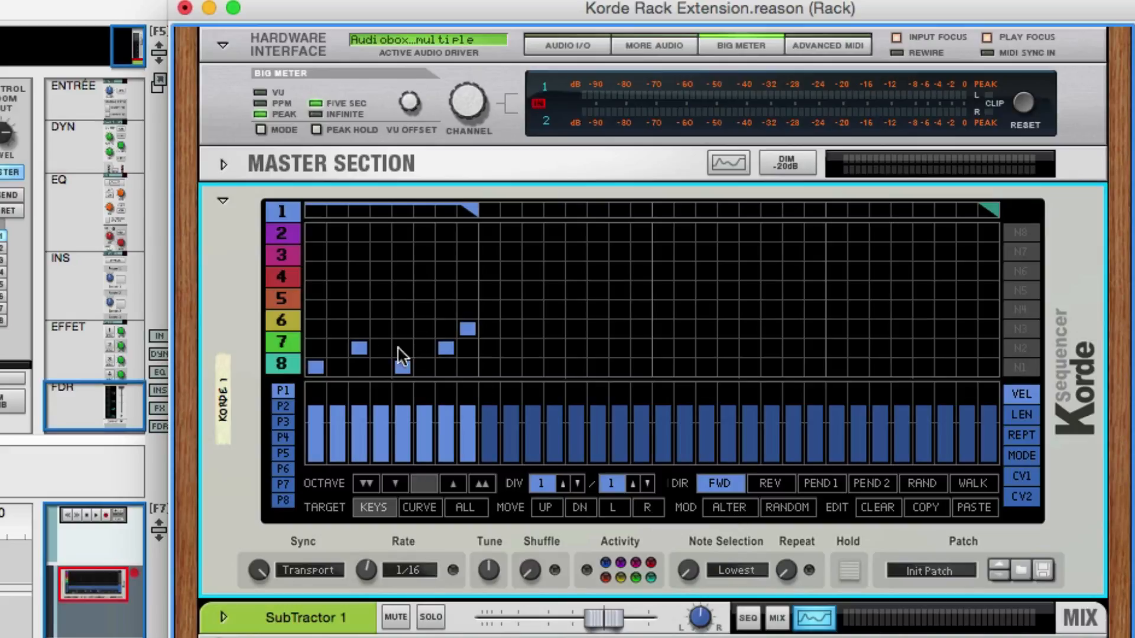
# Alter the arrangement of sequence 1's existing notes several times with the ALTER function.
pyautogui.click(728, 510)
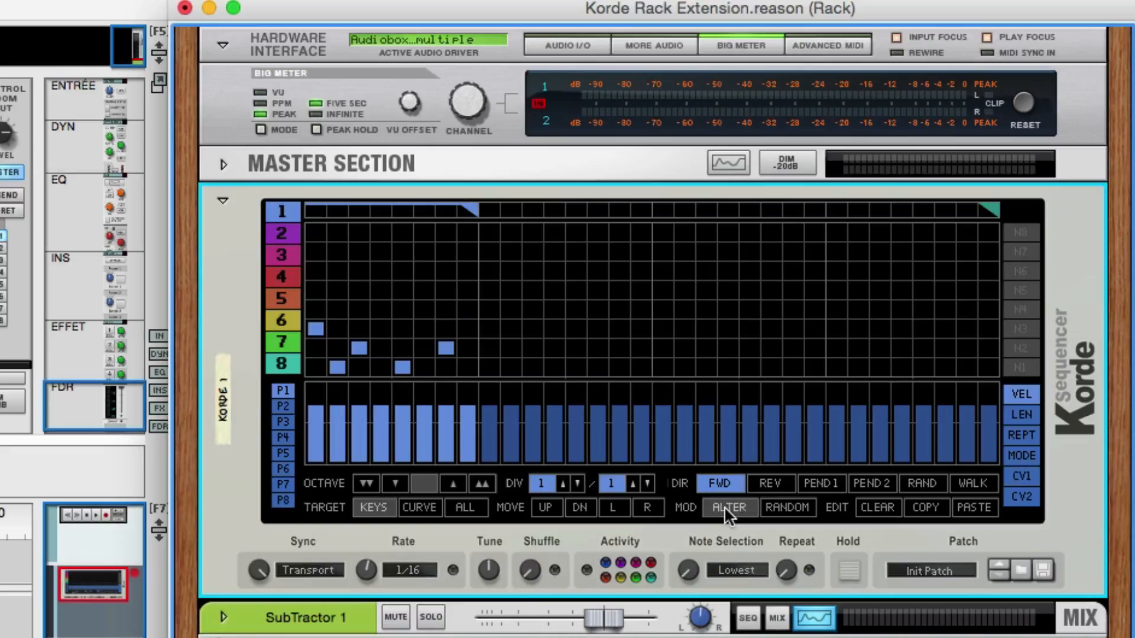
pyautogui.click(728, 510)
pyautogui.click(728, 509)
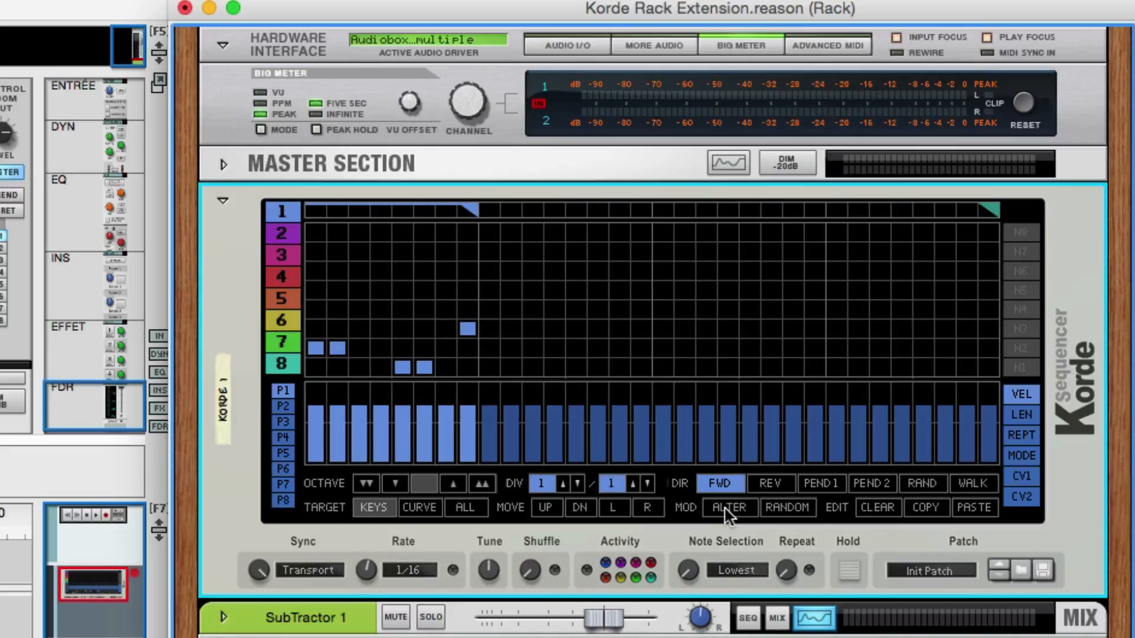
pyautogui.click(726, 509)
pyautogui.click(726, 510)
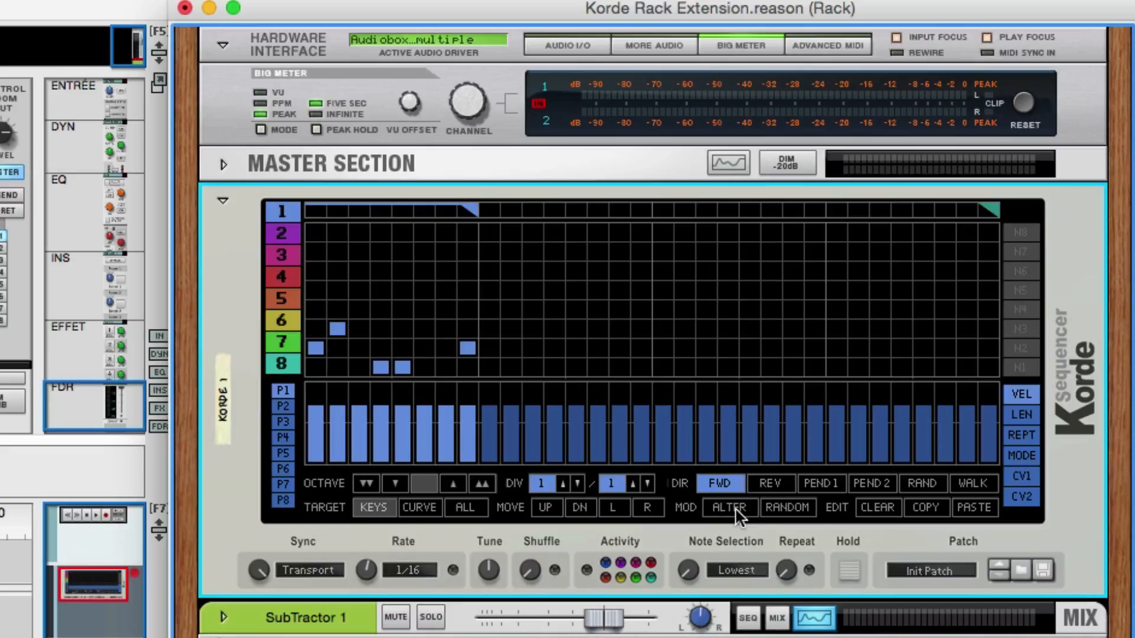
# Randomize sequence 1's notes several times, and clear all its keys.
pyautogui.click(788, 510)
pyautogui.click(790, 512)
pyautogui.click(790, 512)
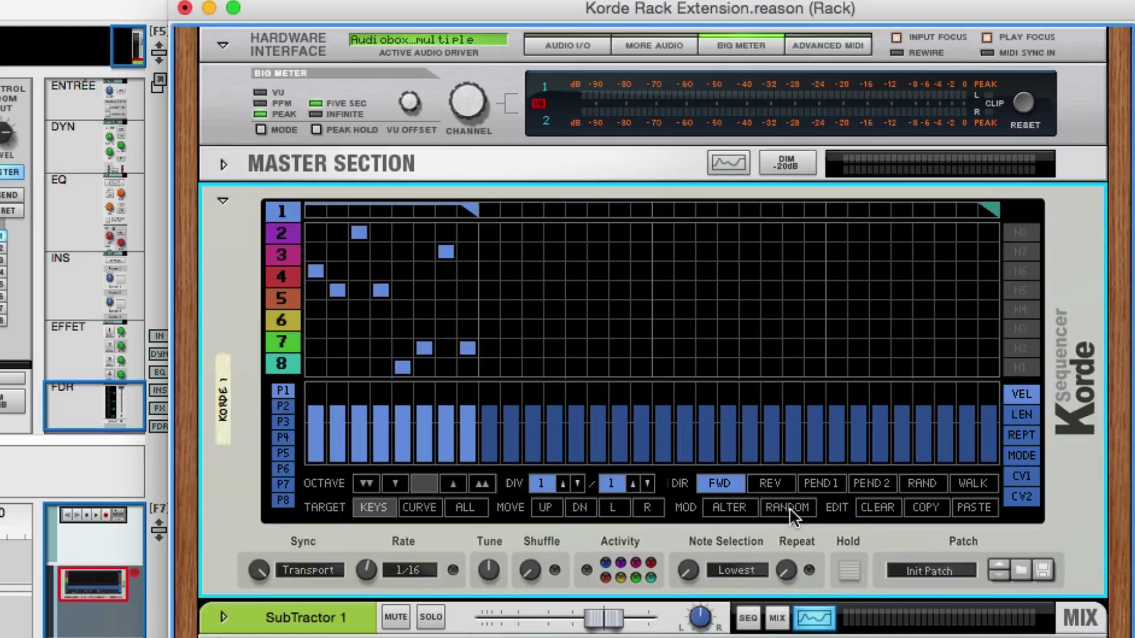
pyautogui.click(791, 514)
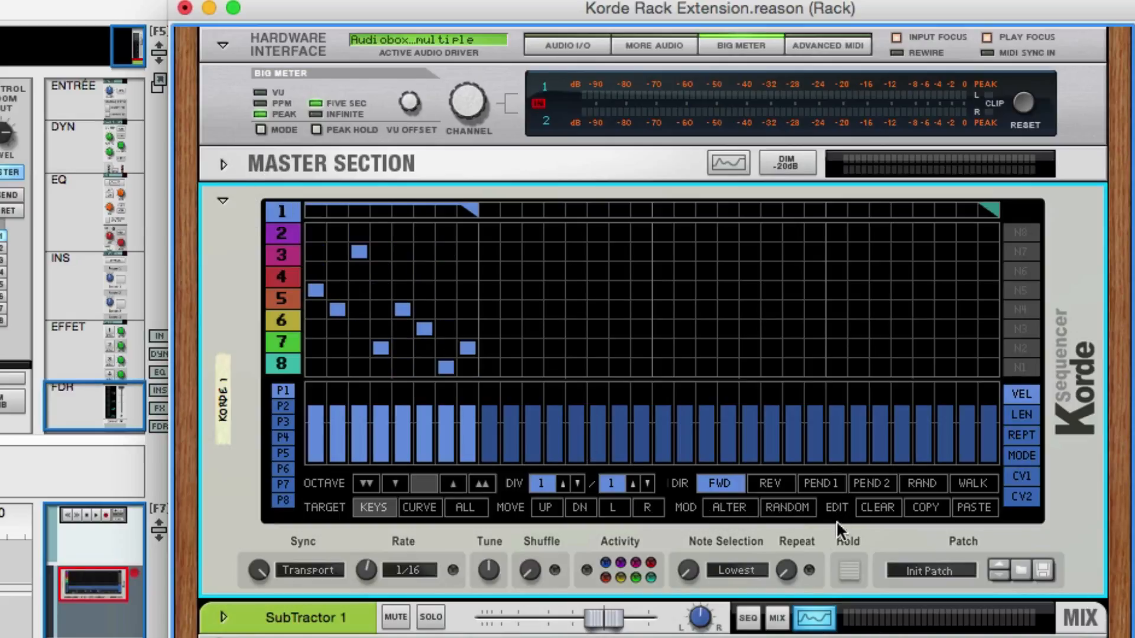
pyautogui.click(876, 514)
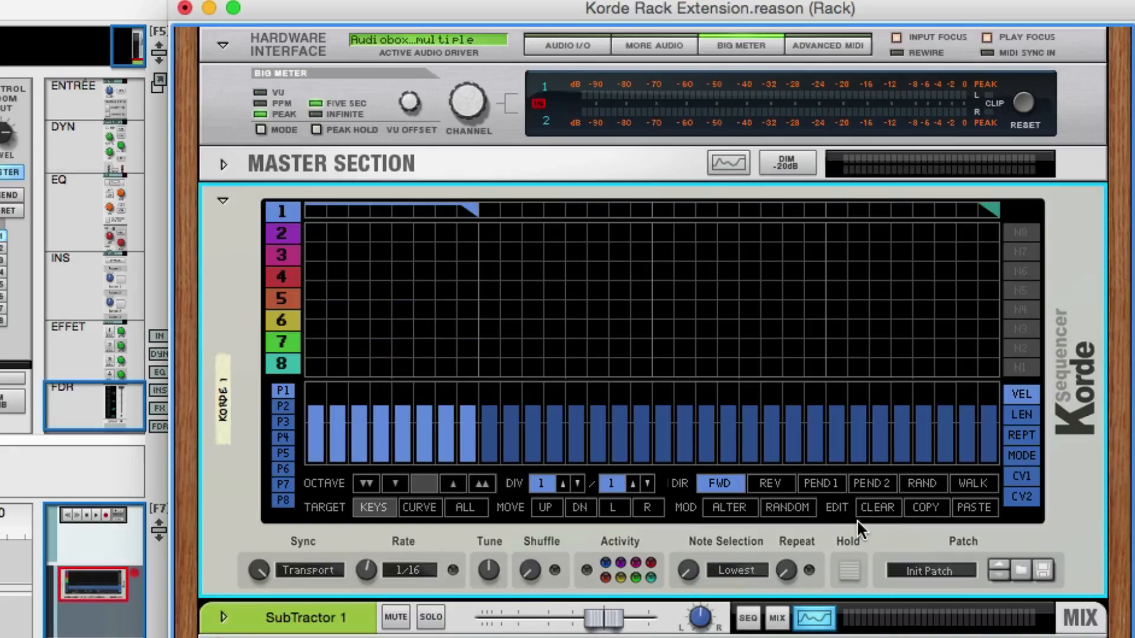
# Place lowest-row notes at steps 1, 4 and 8 of sequence 1, and copy them into sequence 2.
pyautogui.click(316, 367)
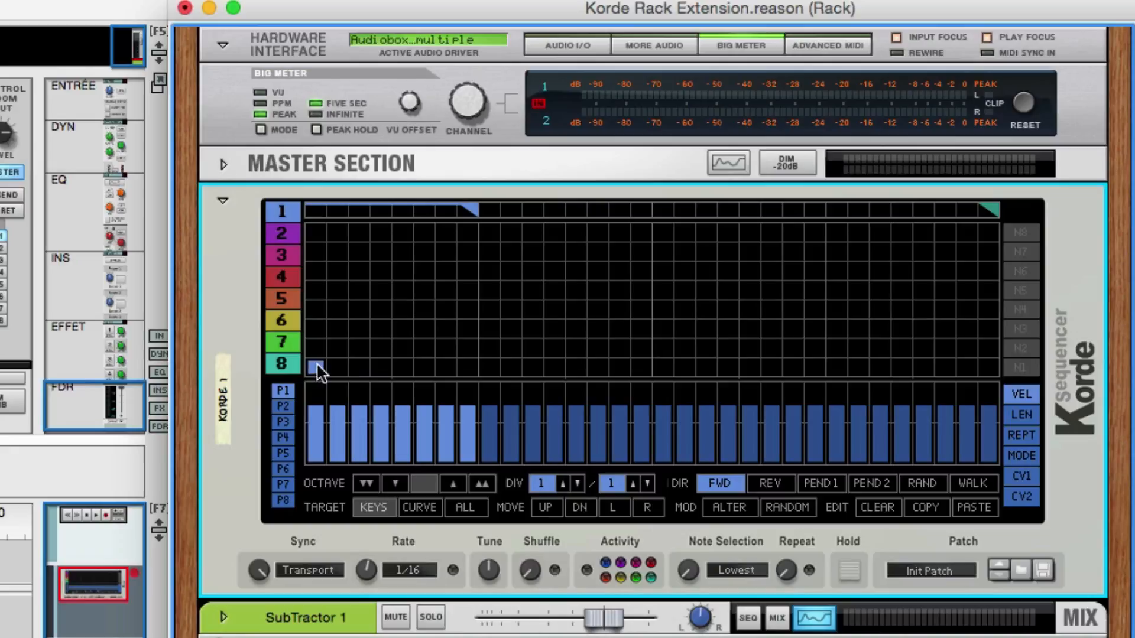
pyautogui.click(380, 368)
pyautogui.click(468, 367)
pyautogui.click(286, 240)
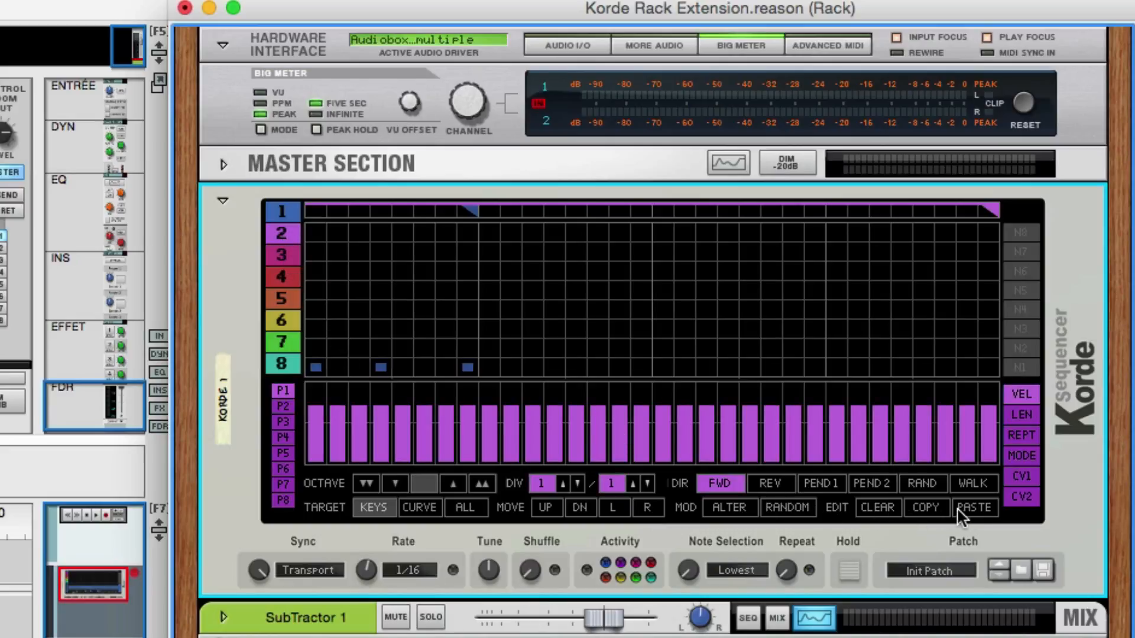
pyautogui.click(974, 509)
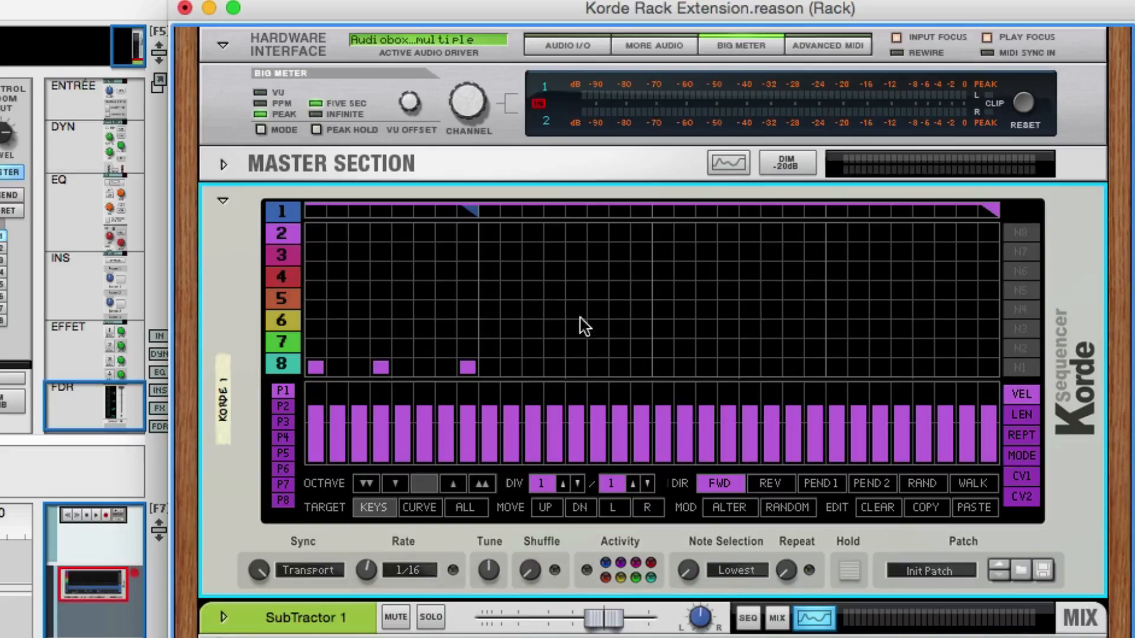
pyautogui.click(466, 349)
pyautogui.click(466, 366)
# Target CURVE and redraw sequence 2's velocities over steps 2 to 8, and copy the whole sequence to sequence 1 with target ALL.
pyautogui.click(421, 508)
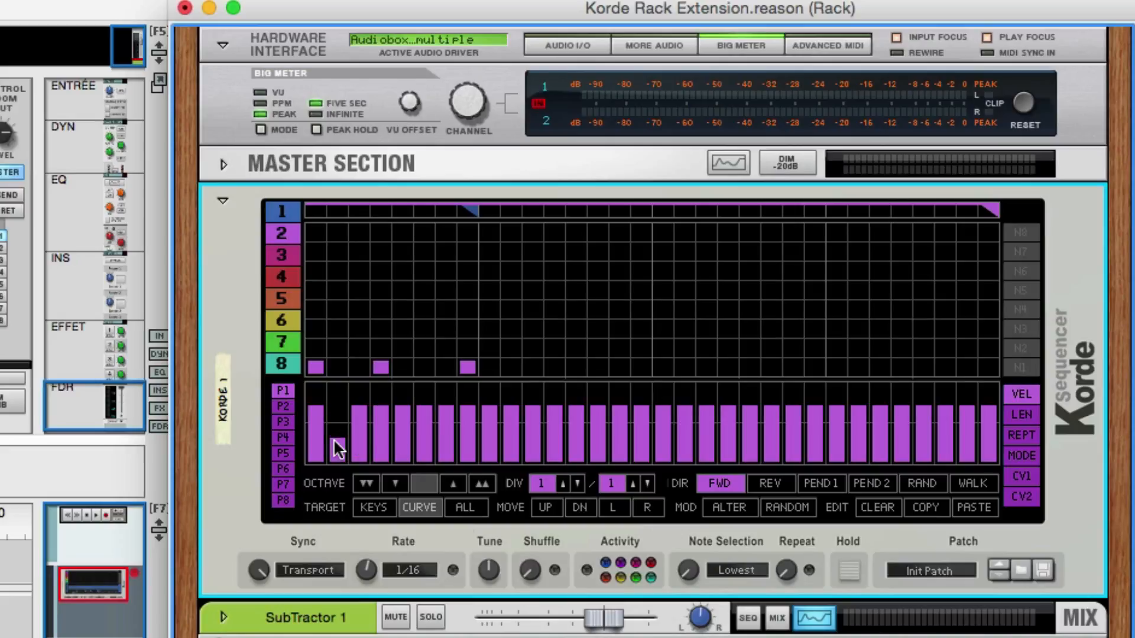
pyautogui.moveTo(338, 450); pyautogui.dragTo(455, 419)
pyautogui.click(464, 507)
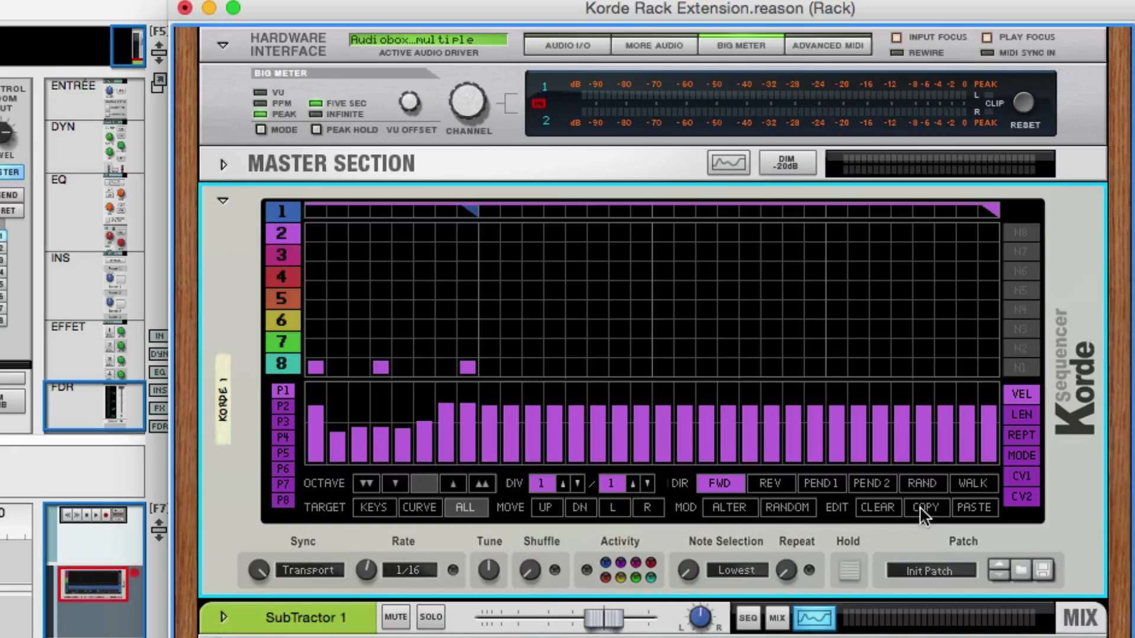
pyautogui.click(290, 212)
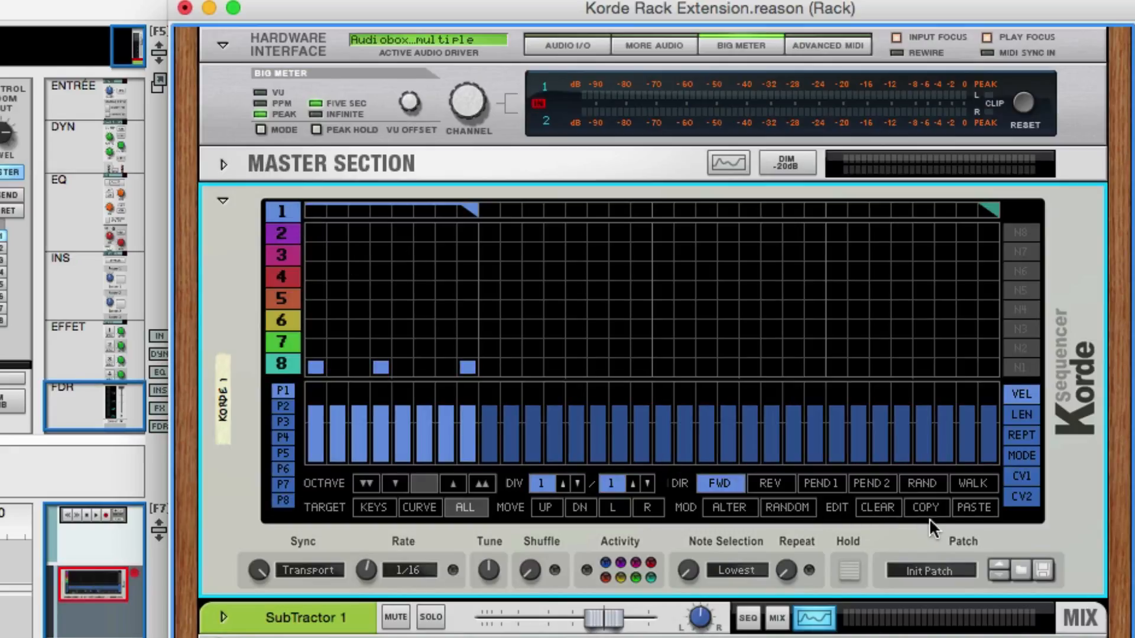
pyautogui.click(972, 518)
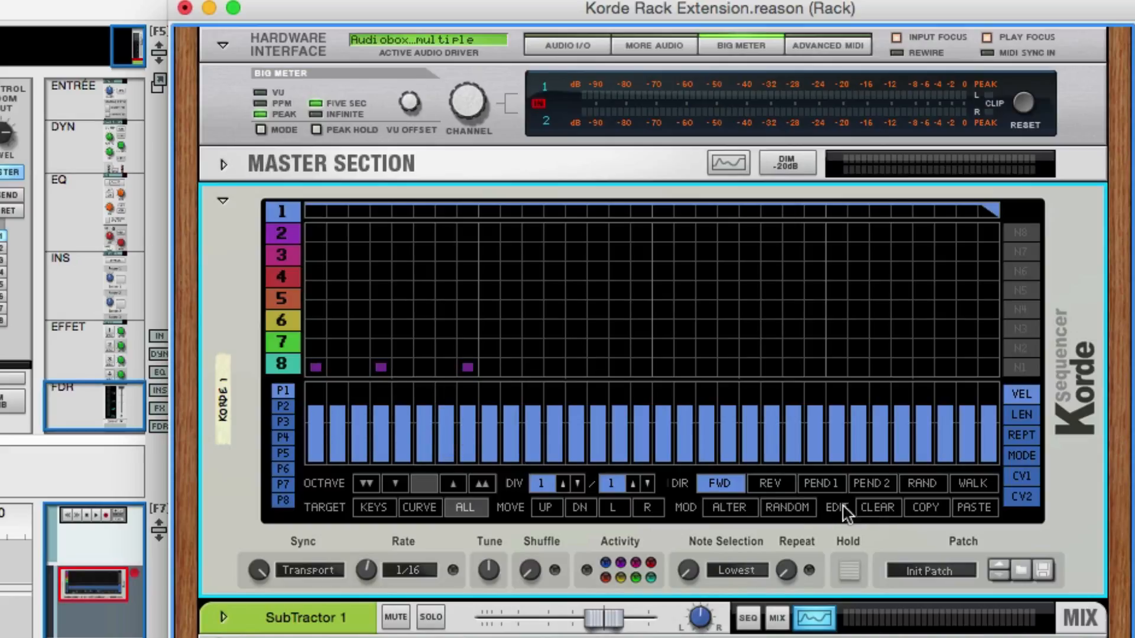
# Clear all notes and curves of sequences 1 and 2, ending on sequence 1.
pyautogui.click(295, 237)
pyautogui.click(879, 509)
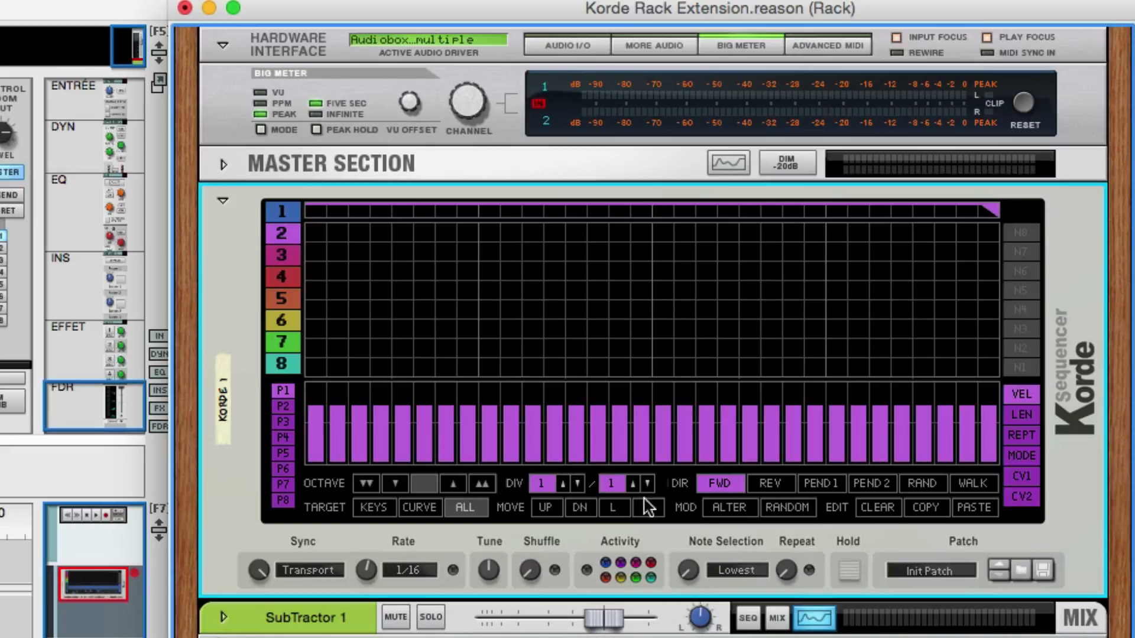
pyautogui.click(281, 208)
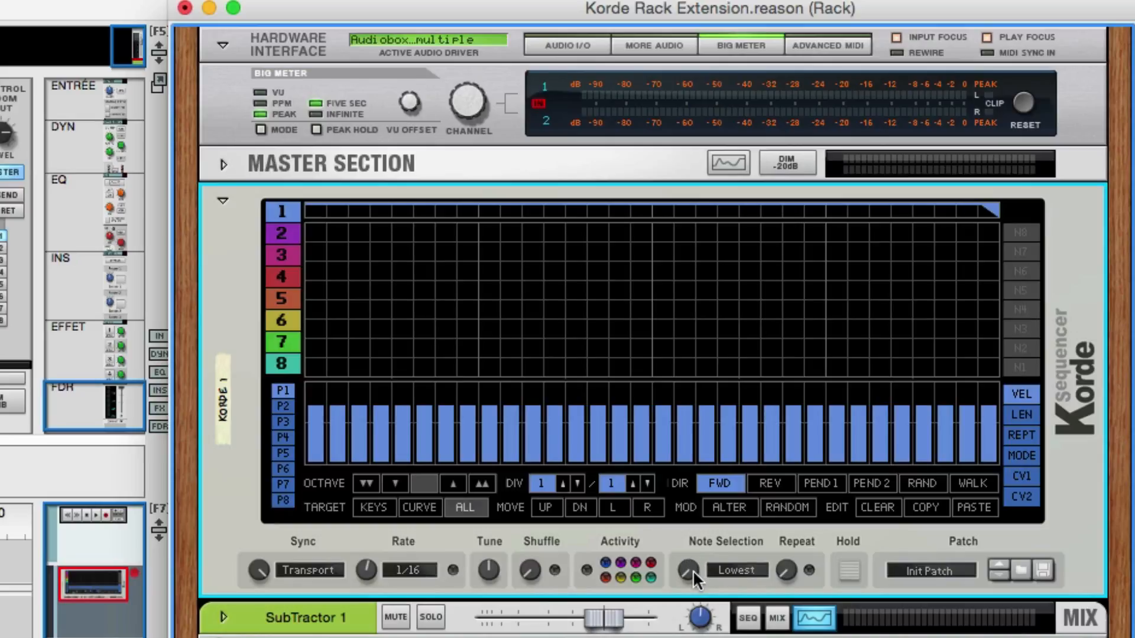
# Sweep Note Selection from Lowest to Last and back to Lowest, and run the transport to test the note order.
pyautogui.moveTo(693, 570); pyautogui.dragTo(690, 503)
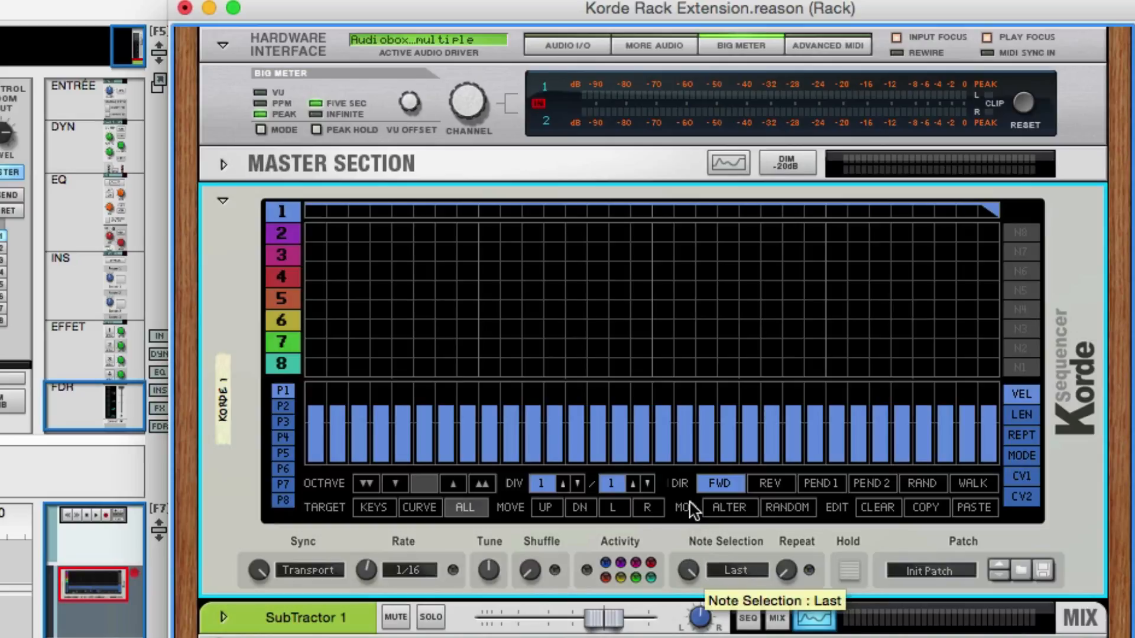
pyautogui.moveTo(686, 568); pyautogui.dragTo(786, 569)
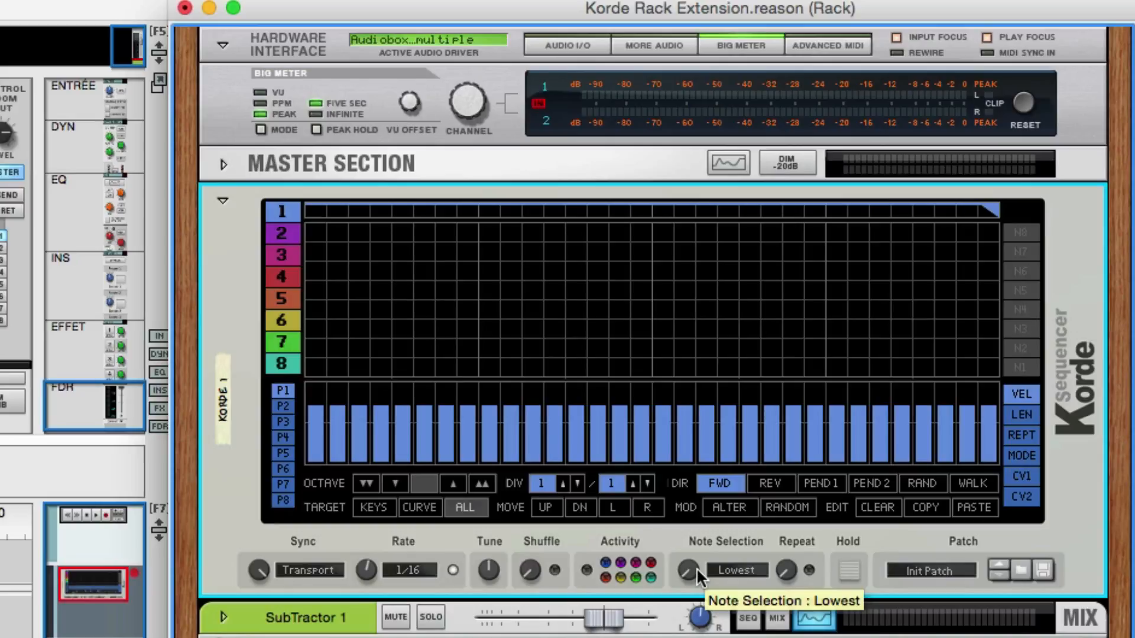
pyautogui.press('space')
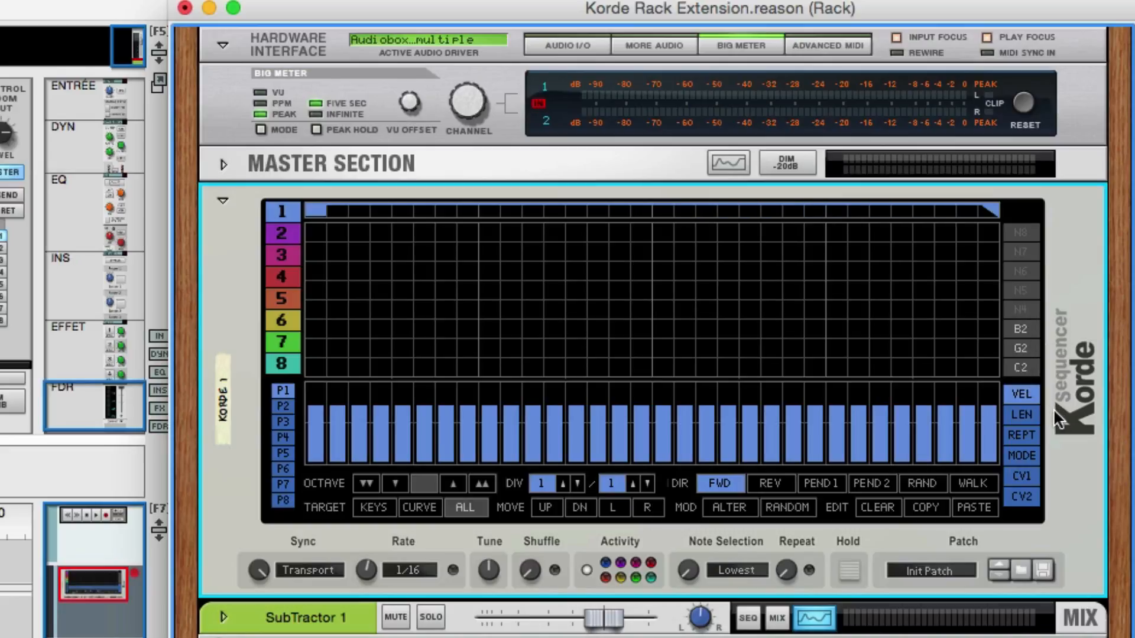
pyautogui.press('space')
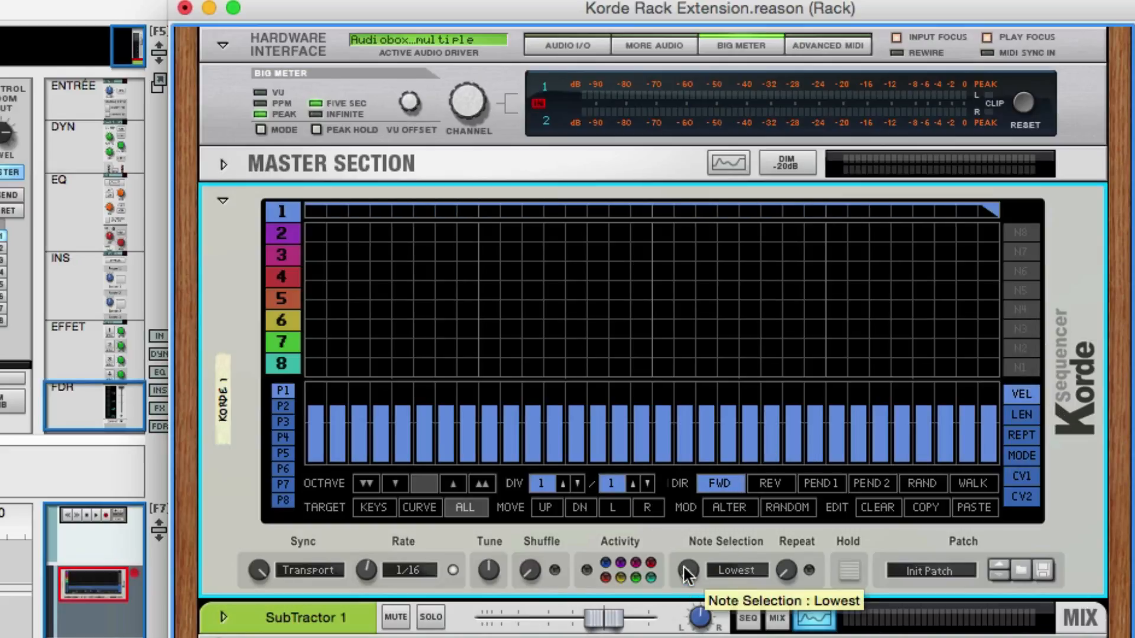
# Test Note Selection in the Highest and Last modes with the transport running, and return it to Lowest.
pyautogui.moveTo(686, 573); pyautogui.dragTo(687, 558)
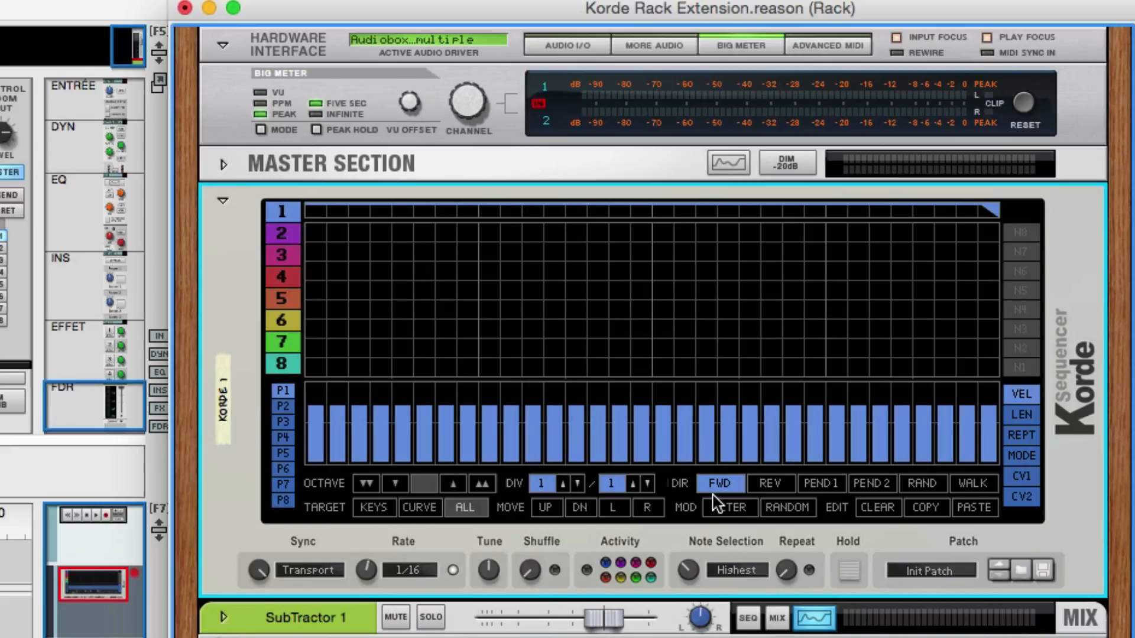
pyautogui.press('space')
pyautogui.moveTo(679, 571); pyautogui.dragTo(713, 510)
pyautogui.moveTo(703, 567); pyautogui.dragTo(693, 531)
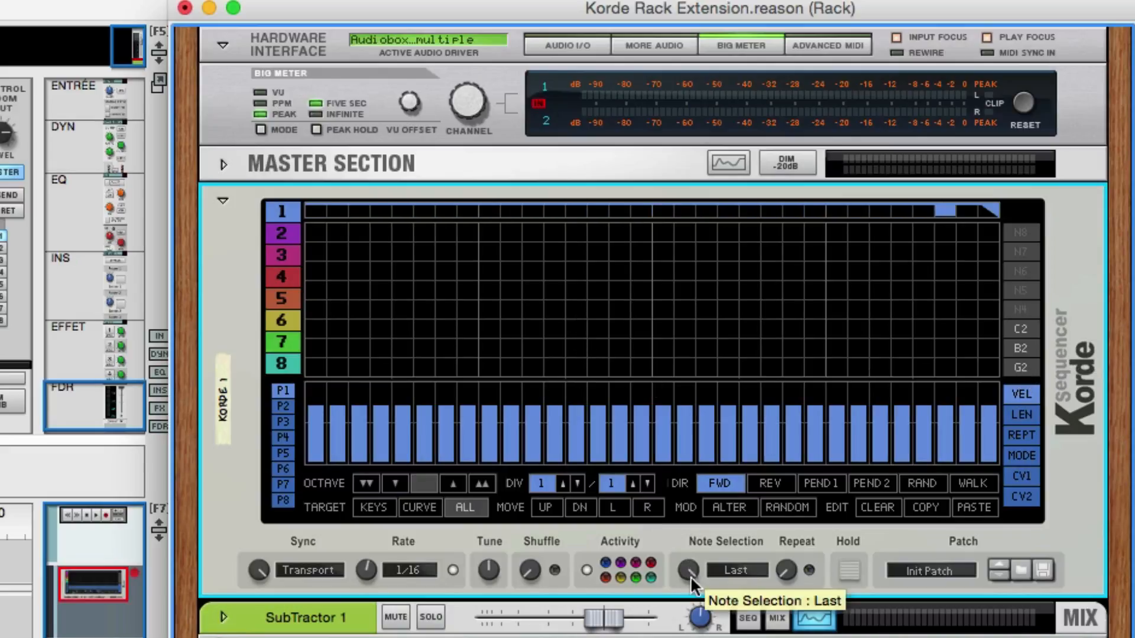
pyautogui.moveTo(691, 576); pyautogui.dragTo(692, 569)
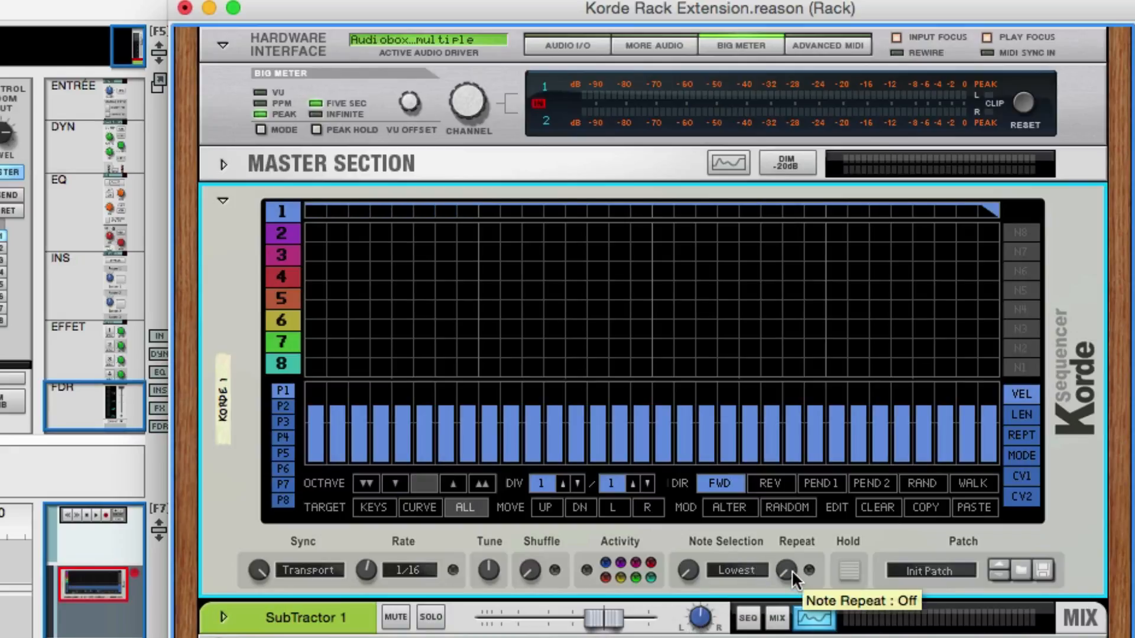
# Set Note Repeat to Repeat.
pyautogui.moveTo(789, 563); pyautogui.dragTo(867, 563)
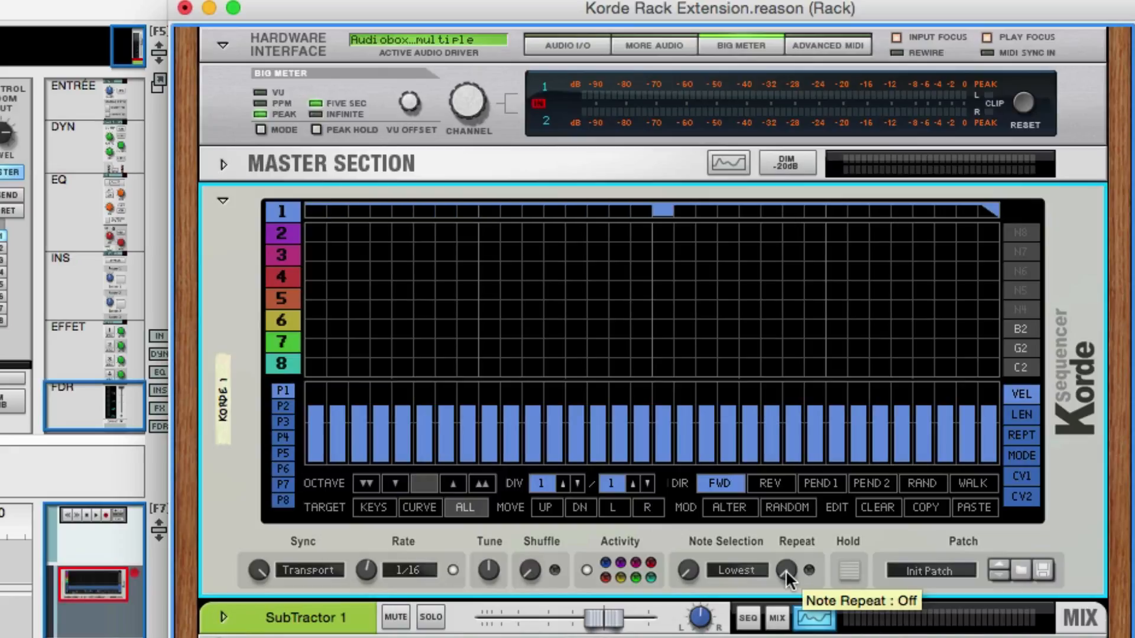
pyautogui.moveTo(793, 551); pyautogui.dragTo(793, 545)
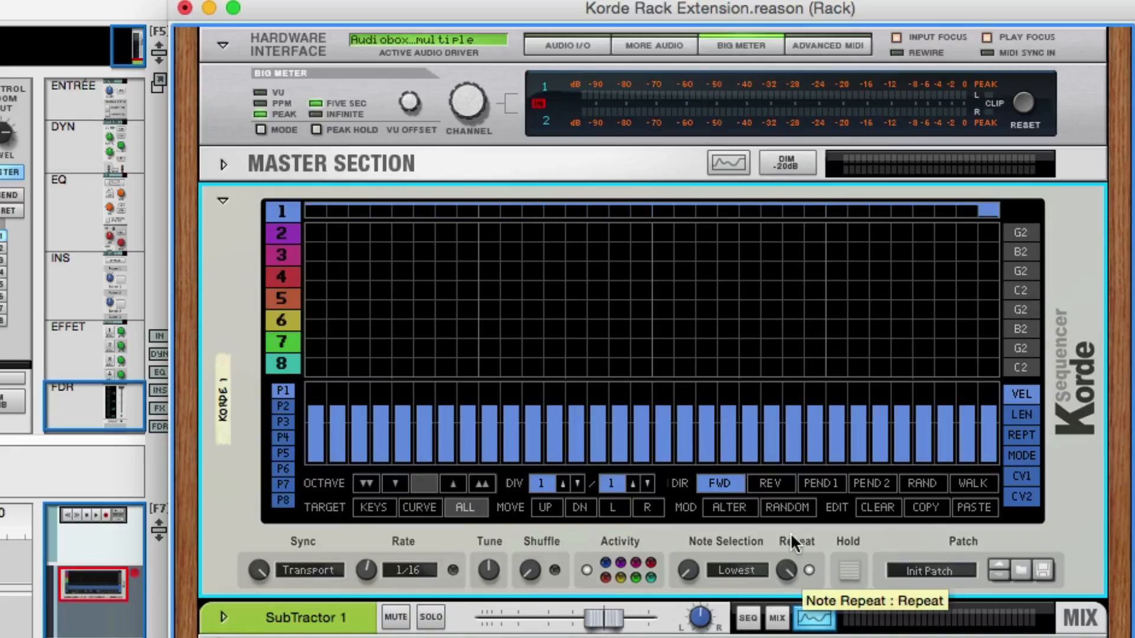
# Adjust Note Repeat, test it with incoming notes while the transport runs, and stop playback.
pyautogui.moveTo(793, 575); pyautogui.dragTo(793, 585)
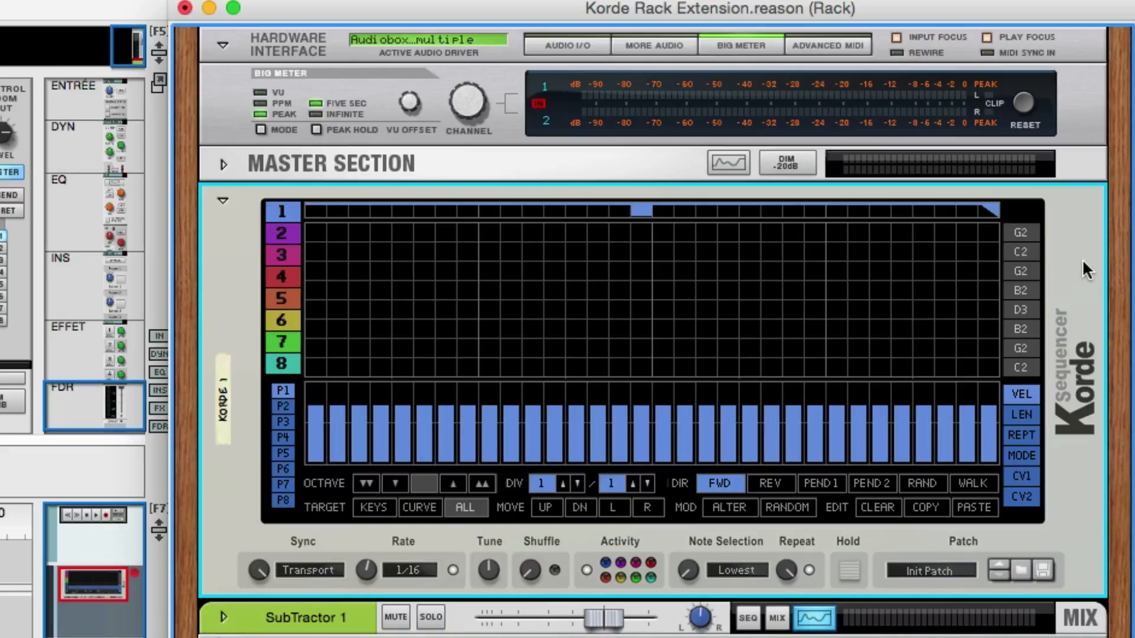
pyautogui.press('space')
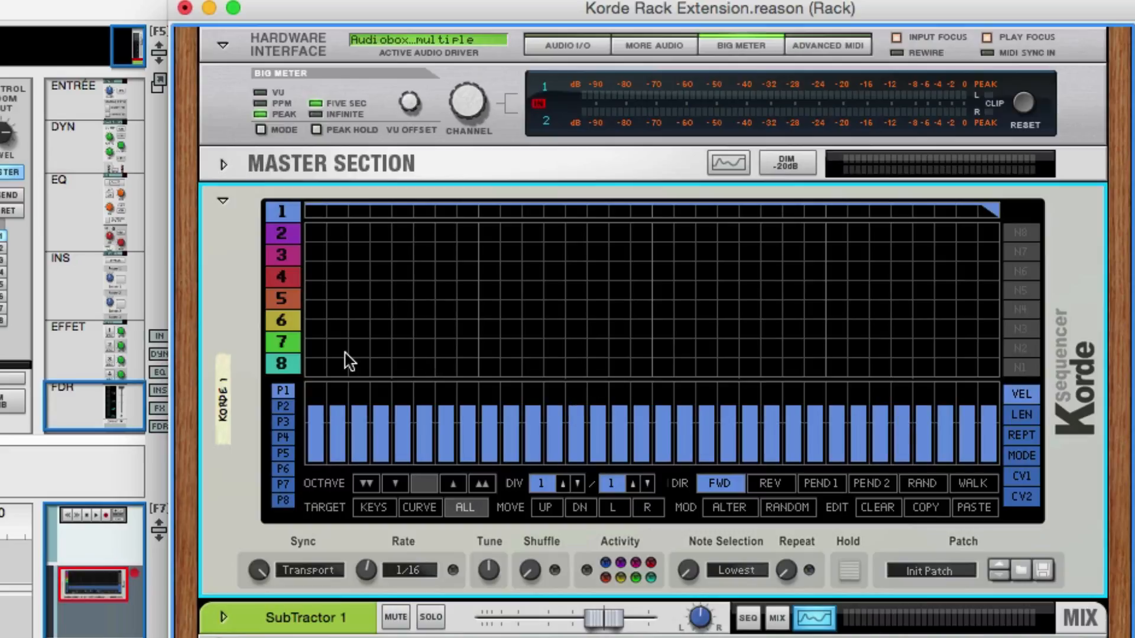
# Place notes in the lowest row at steps 1, 4 and 8, shorten sequence 1 to 8 steps, and audition it.
pyautogui.click(379, 368)
pyautogui.moveTo(994, 211); pyautogui.dragTo(478, 237)
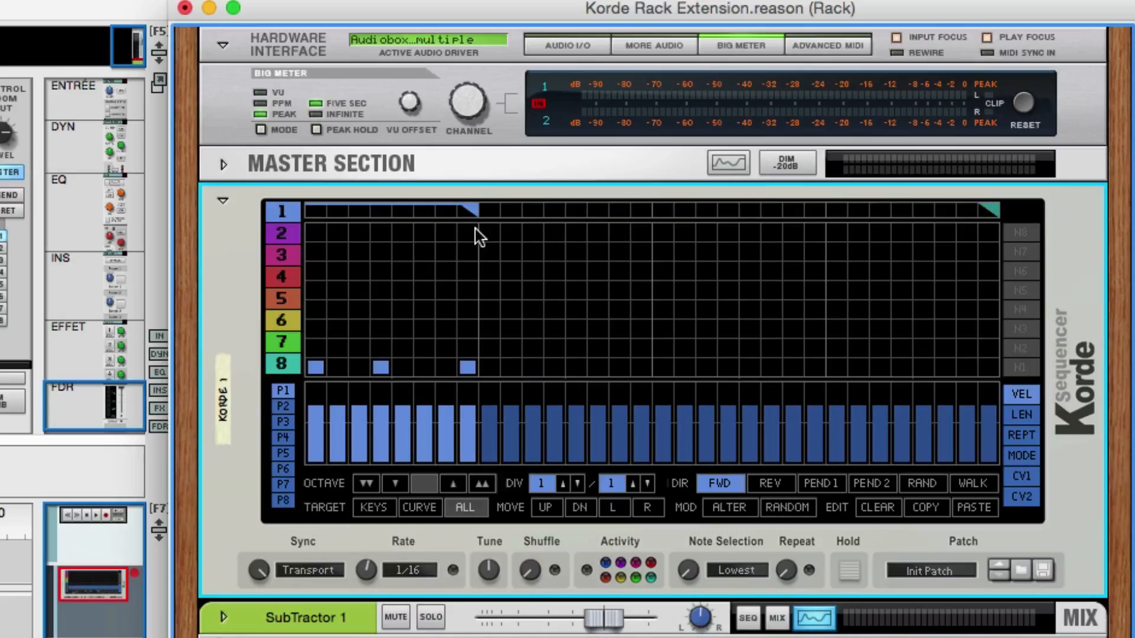
pyautogui.press('space')
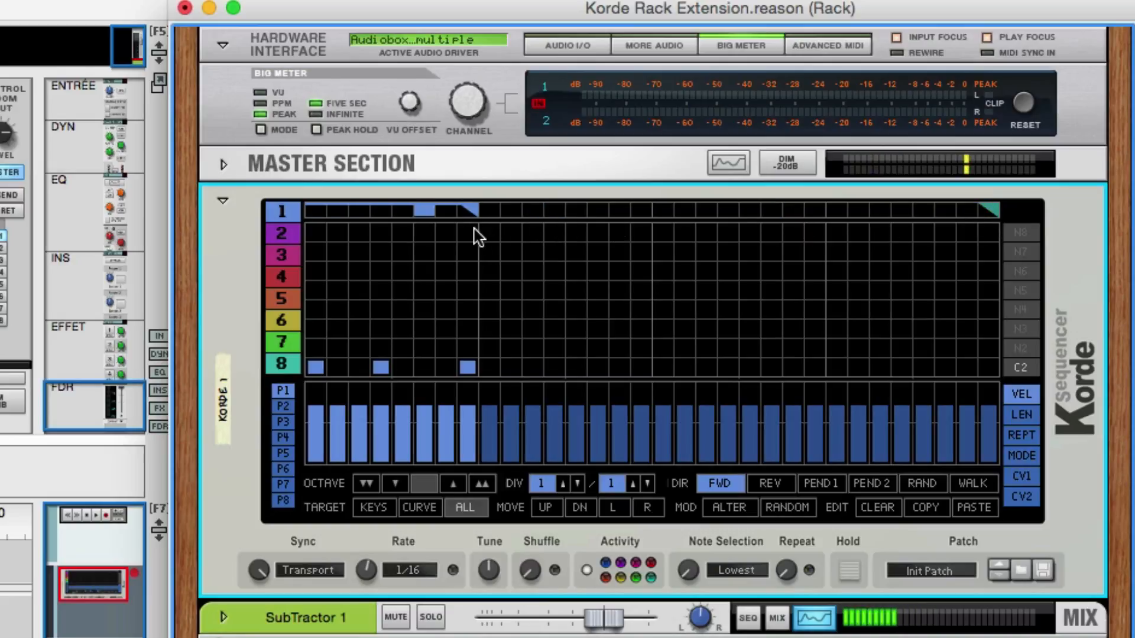
pyautogui.press('space')
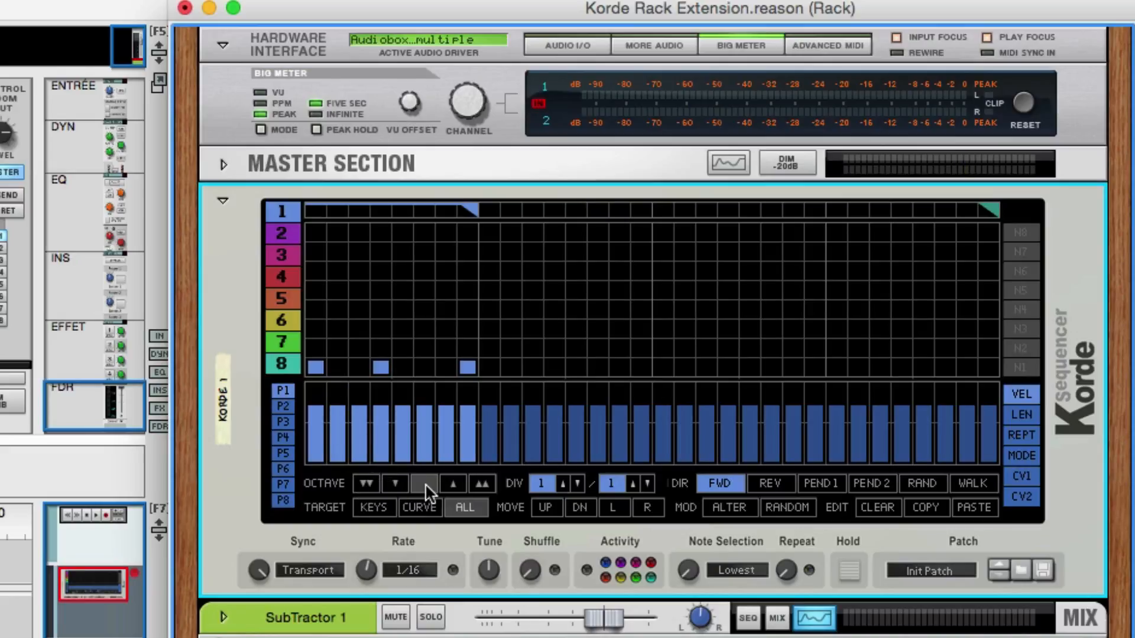
# Shift the step 4 note down one octave and add a step 6 note two octaves down in the lowest row.
pyautogui.click(424, 368)
pyautogui.click(426, 369)
pyautogui.click(396, 486)
pyautogui.click(382, 369)
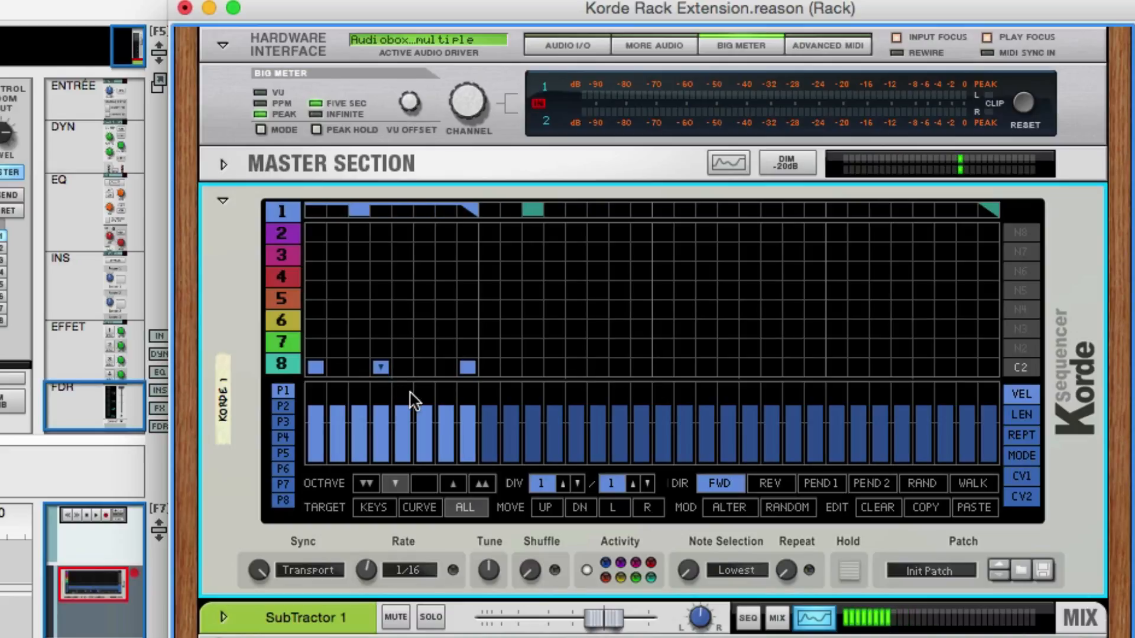
pyautogui.click(366, 486)
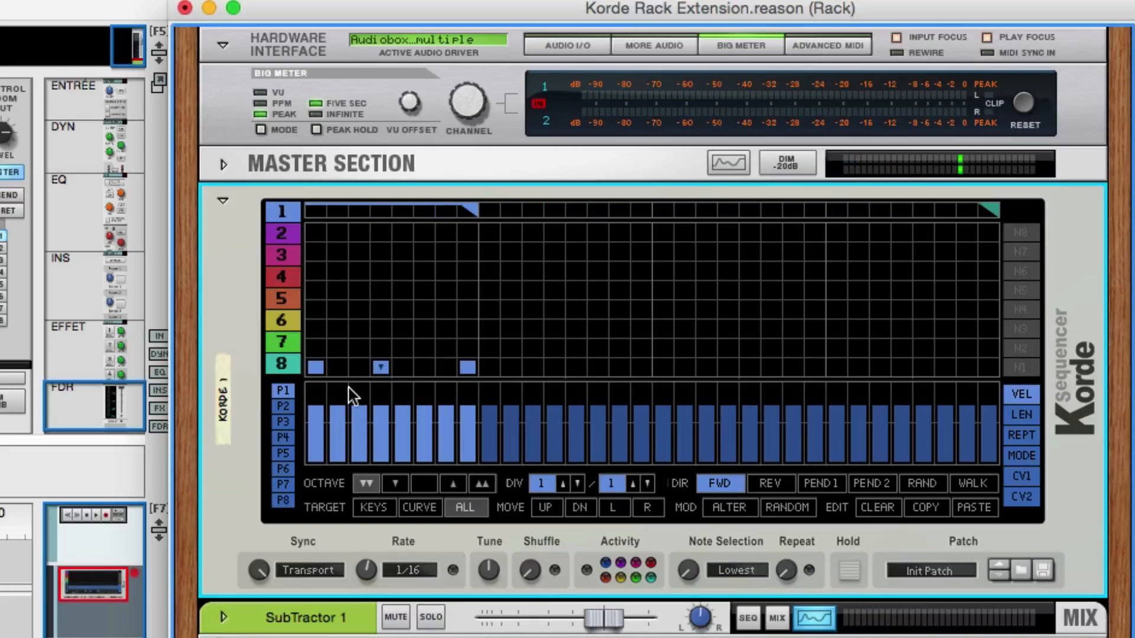
pyautogui.click(424, 369)
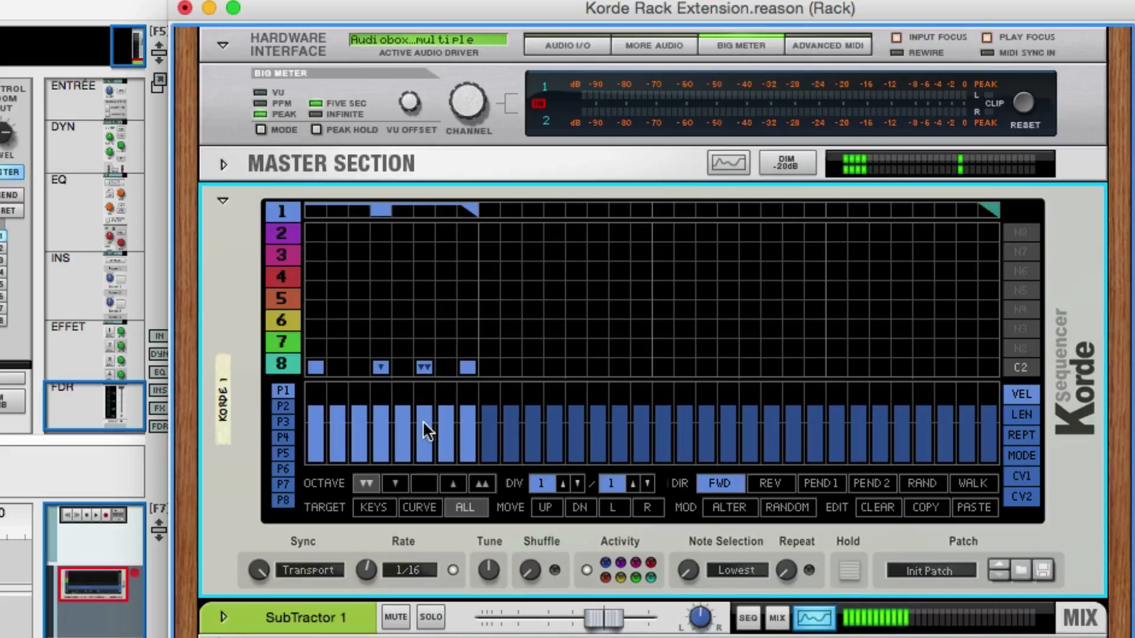
# Set step 6 one octave up and step 8 two octaves up, and add a second-row note one octave up at step 7.
pyautogui.click(453, 484)
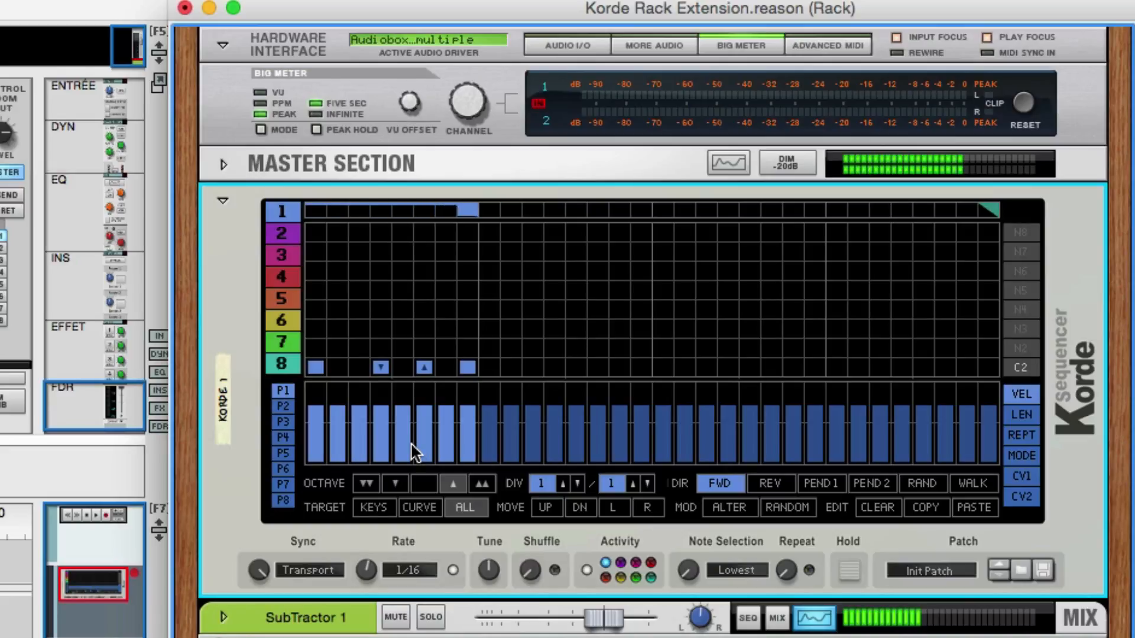
pyautogui.click(482, 484)
pyautogui.click(467, 368)
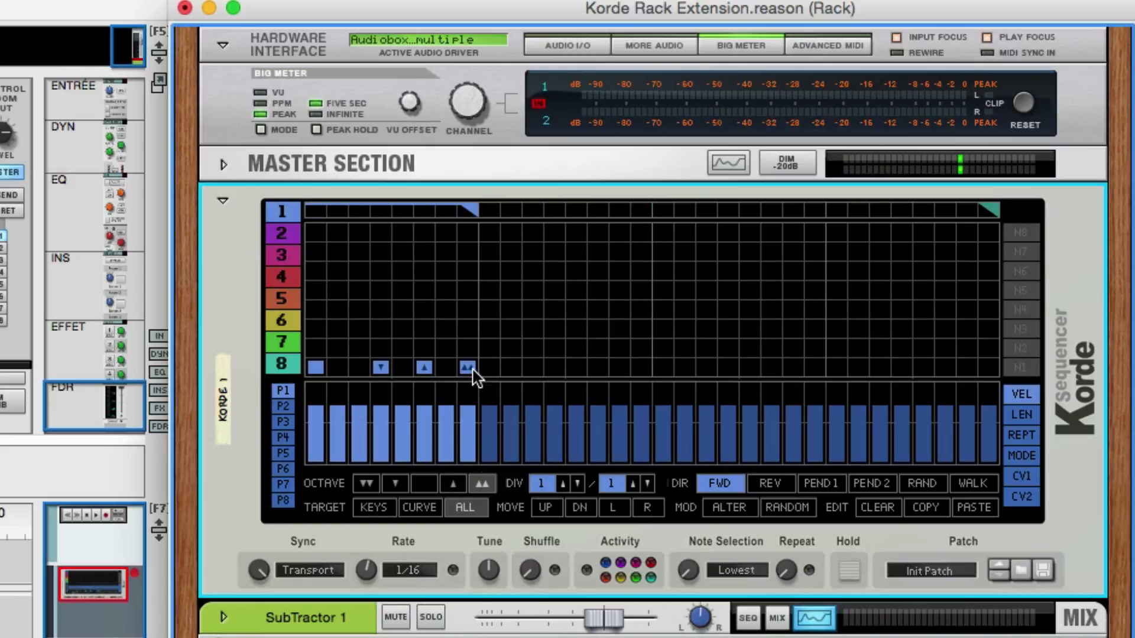
pyautogui.click(446, 349)
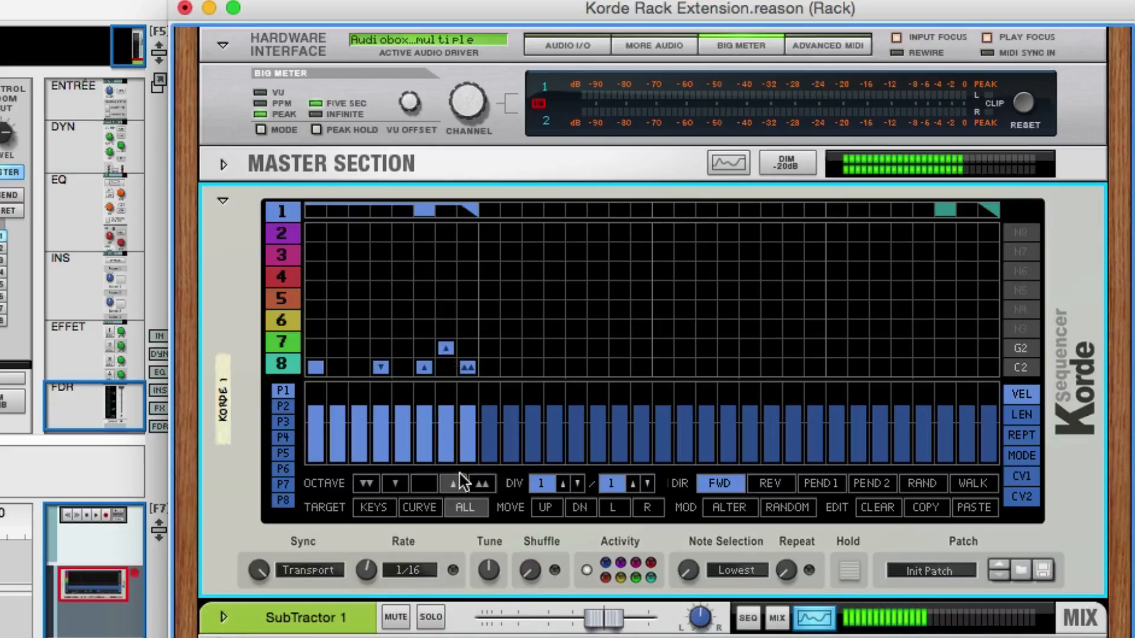
pyautogui.click(397, 485)
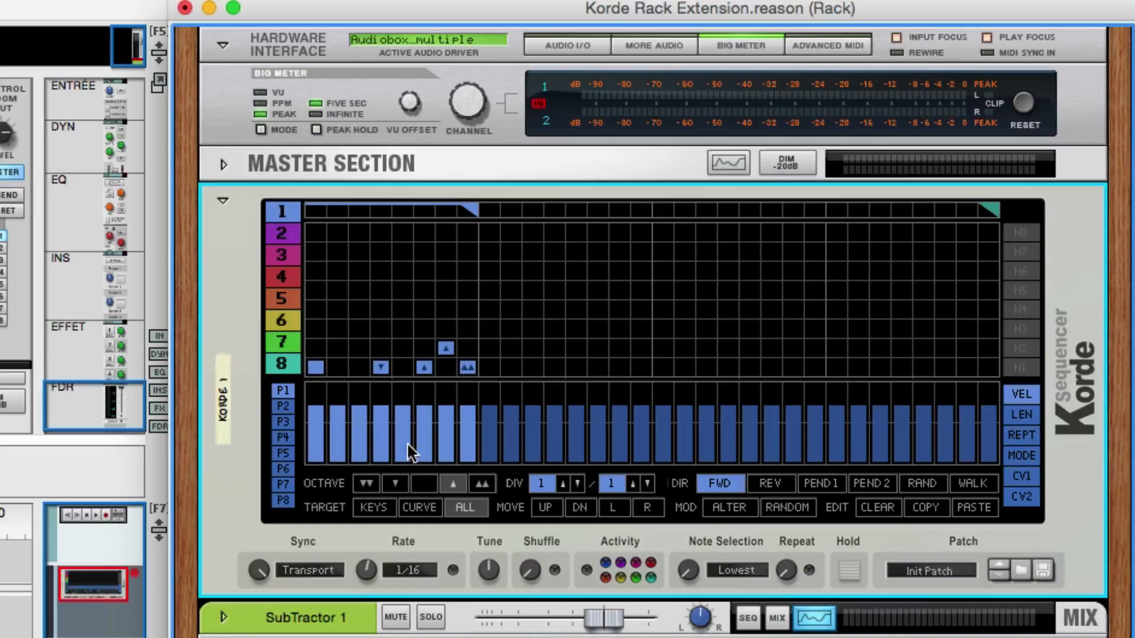
# View the note length curve, set step 6 to 4 repeats in the repeat curve, and play the sequence.
pyautogui.click(1011, 416)
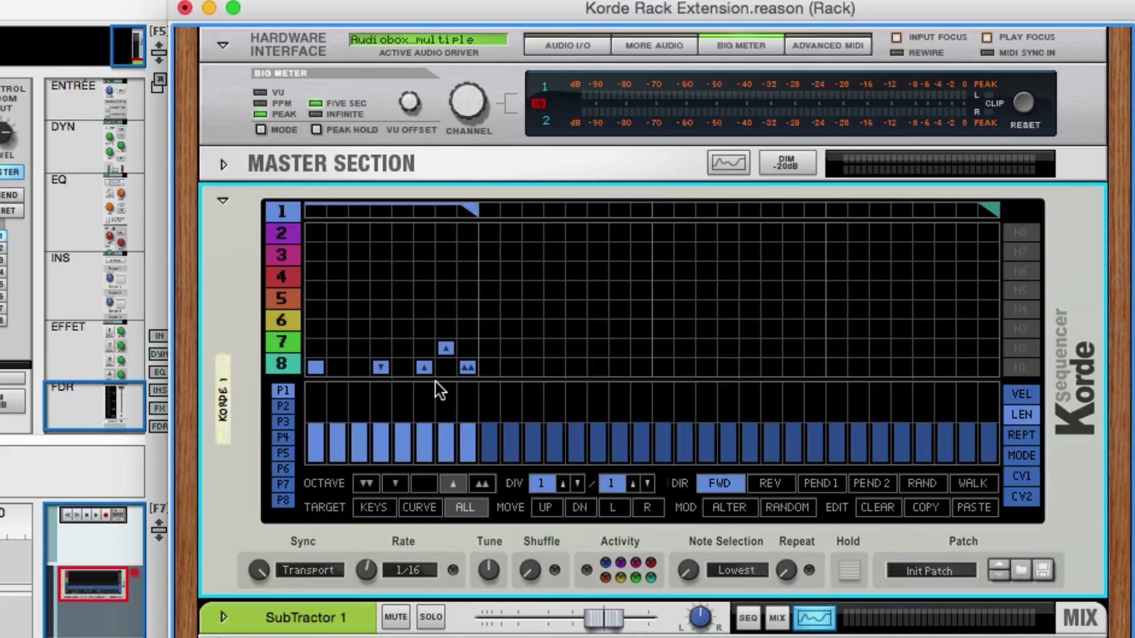
pyautogui.click(1025, 436)
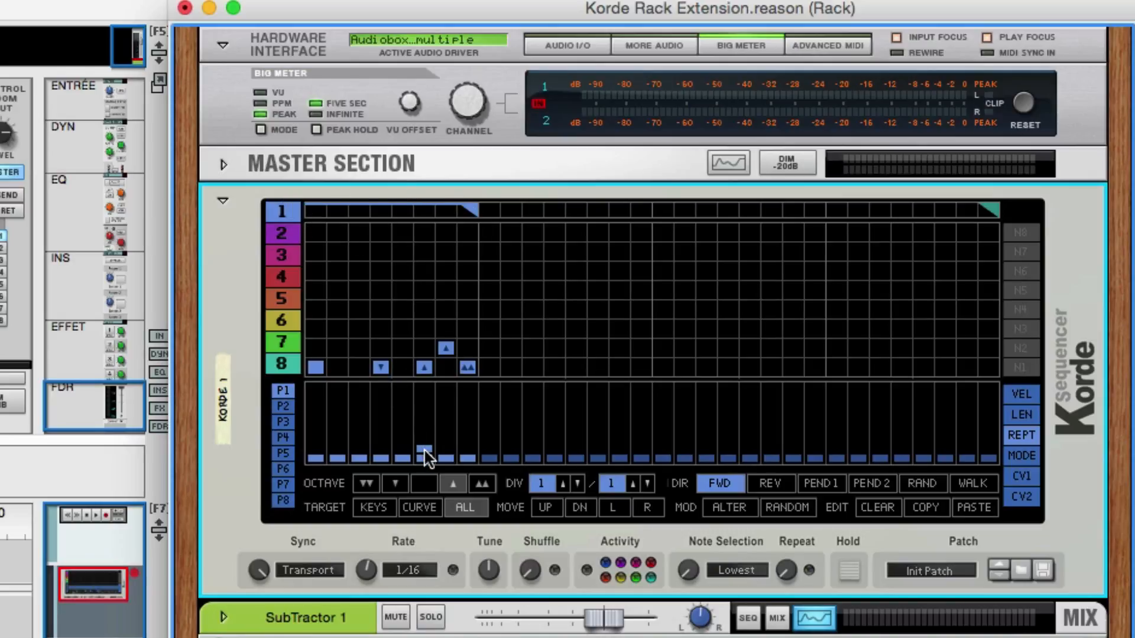
pyautogui.moveTo(425, 449); pyautogui.dragTo(429, 445)
pyautogui.scroll(-1, 430, 432)
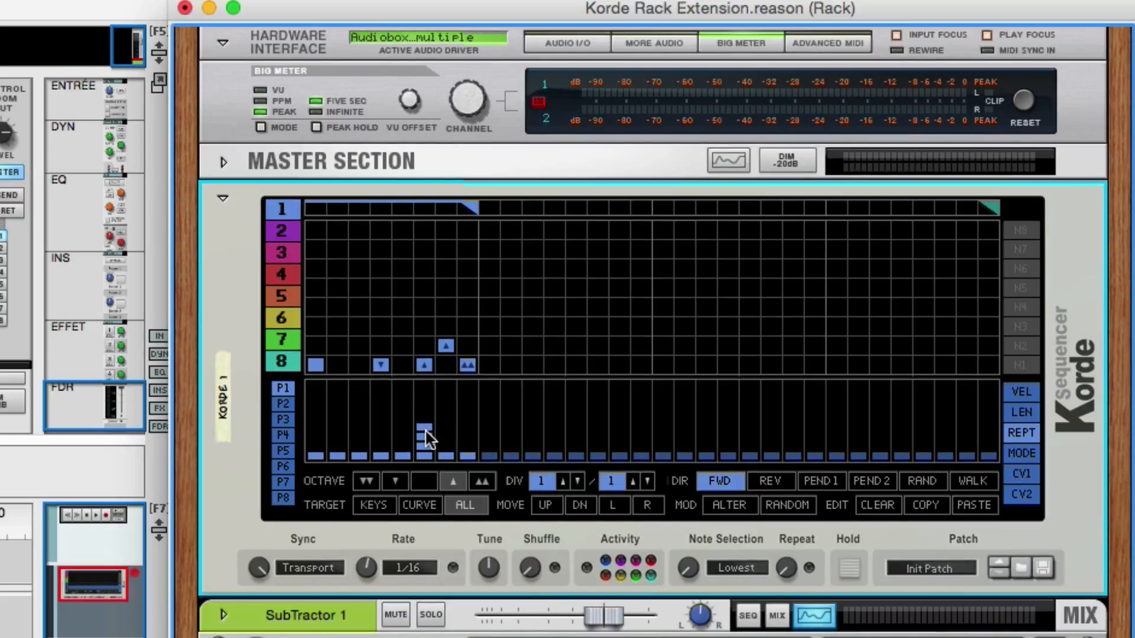
pyautogui.press('space')
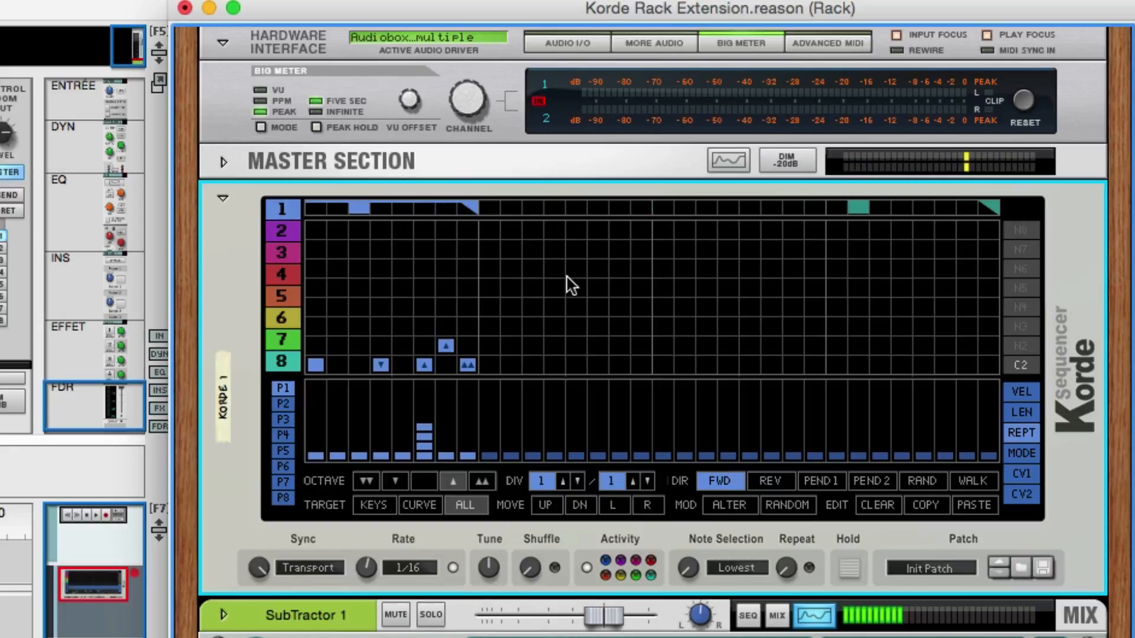
# Try 8 and 2 repeats on step 6 during playback, and return it to 4 repeats.
pyautogui.click(426, 389)
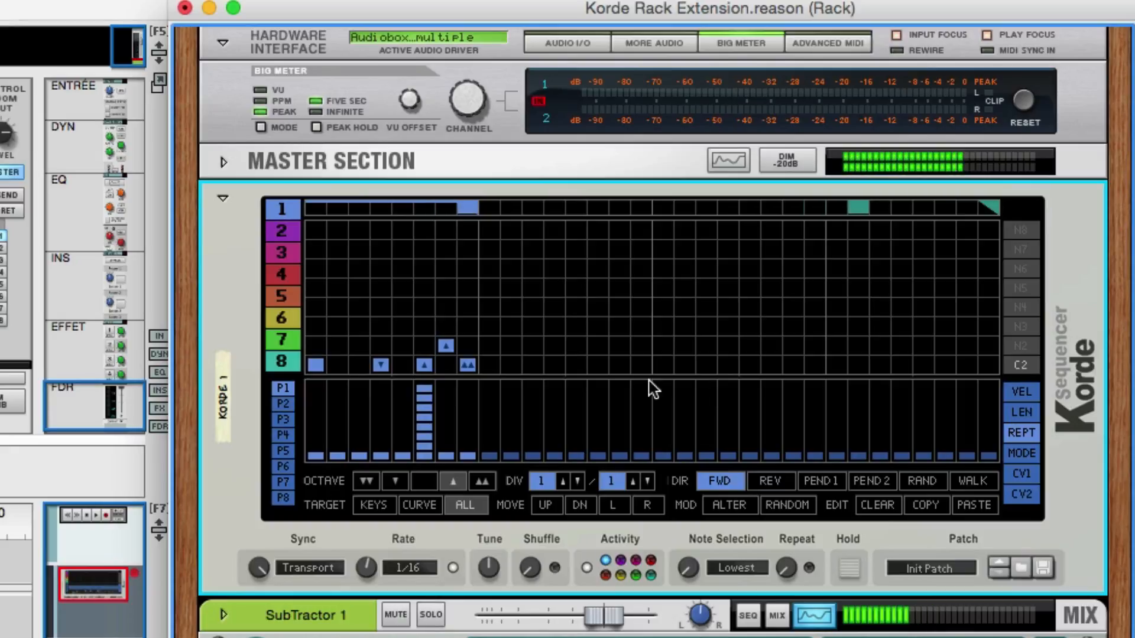
pyautogui.click(426, 441)
pyautogui.click(425, 451)
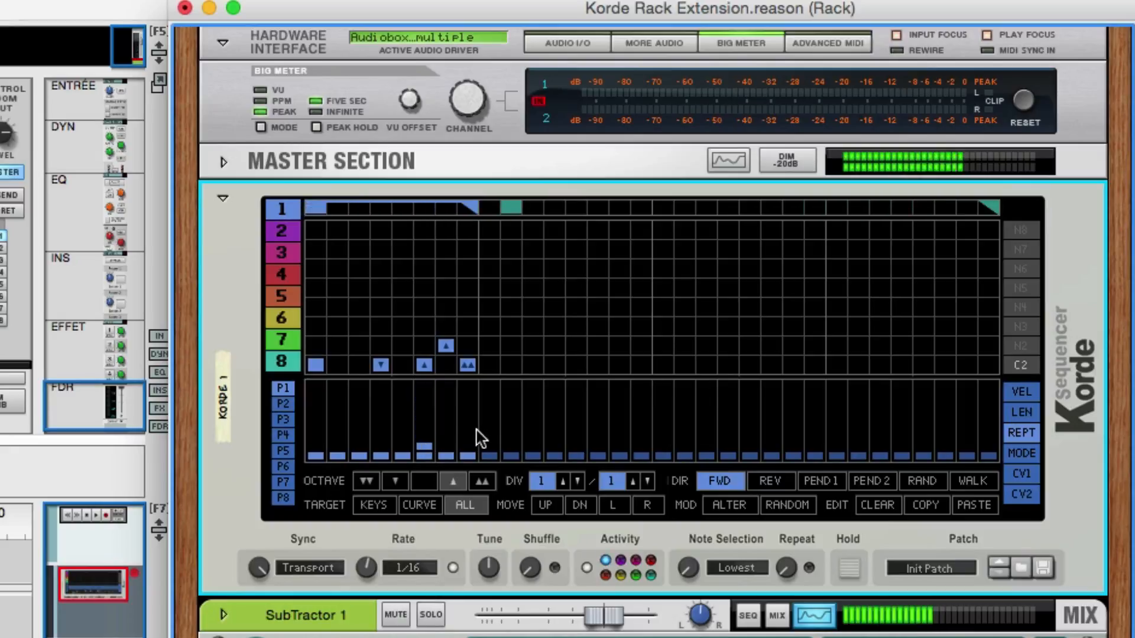
pyautogui.click(424, 426)
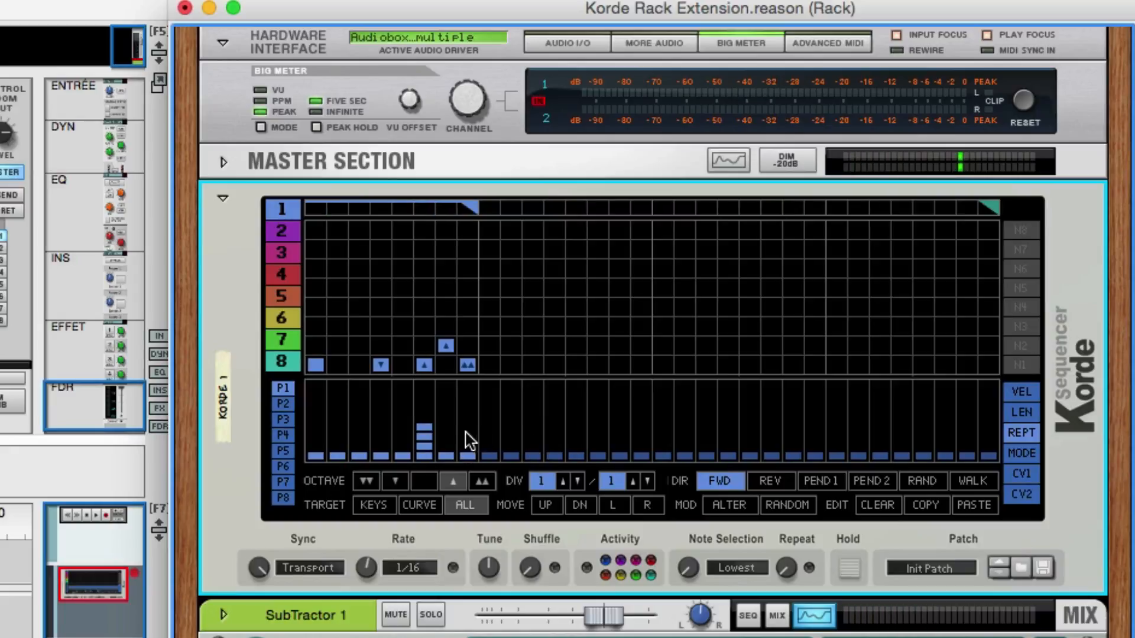
# Audition step 6's repeats with four separate blocks in the mode curve, and set its mode to one continuous bar.
pyautogui.click(1014, 452)
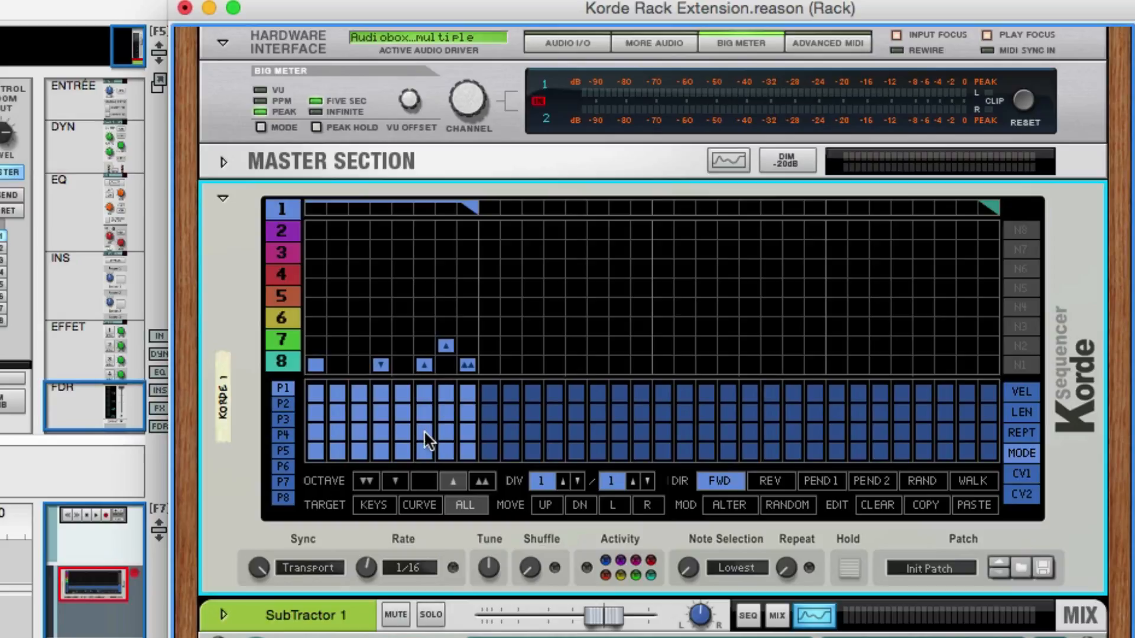
pyautogui.moveTo(427, 440); pyautogui.dragTo(427, 464)
pyautogui.click(1021, 433)
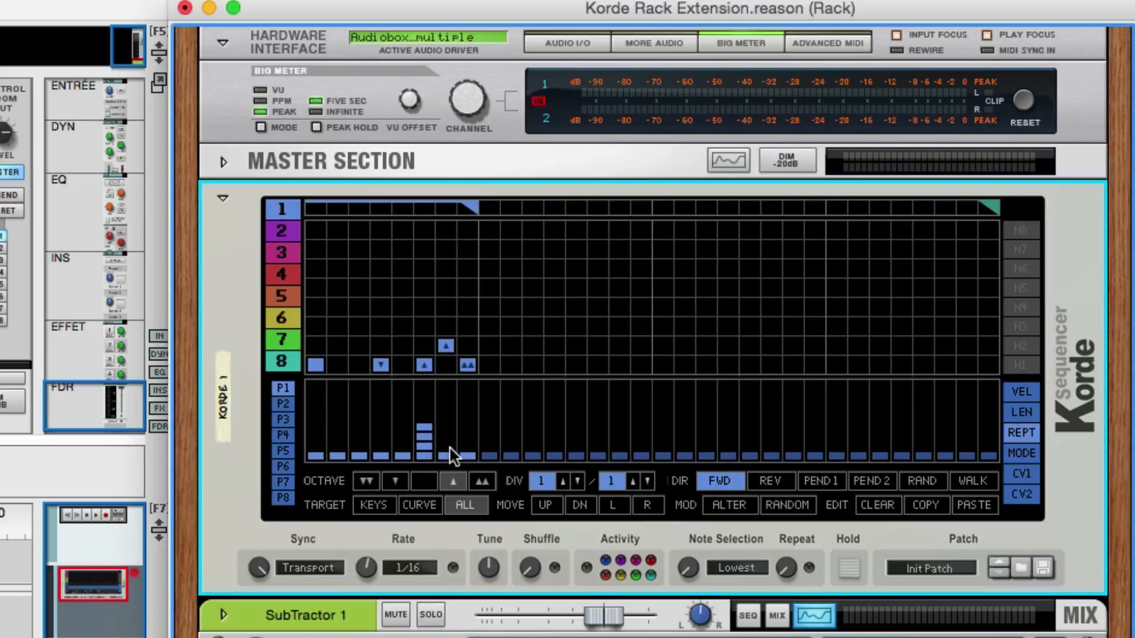
pyautogui.click(1025, 454)
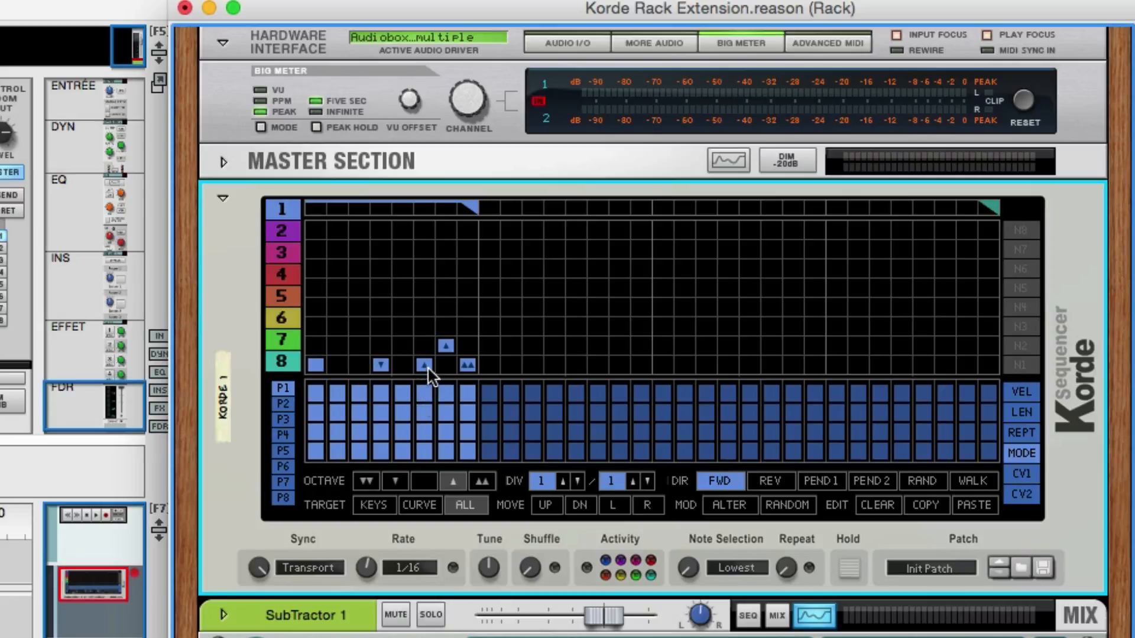
pyautogui.press('space')
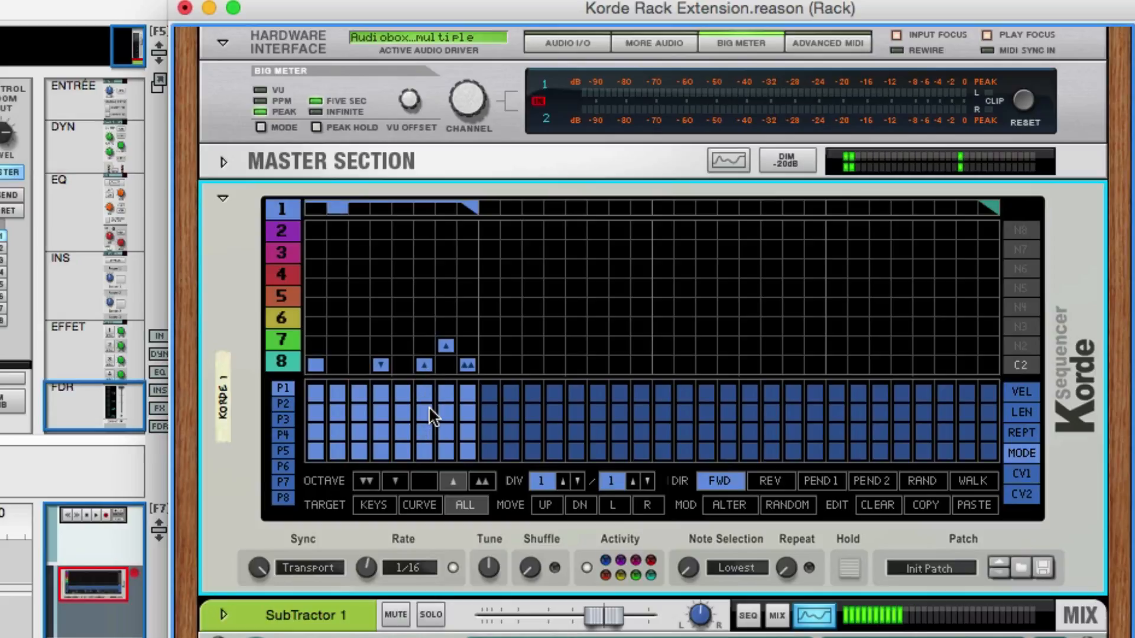
pyautogui.press('space')
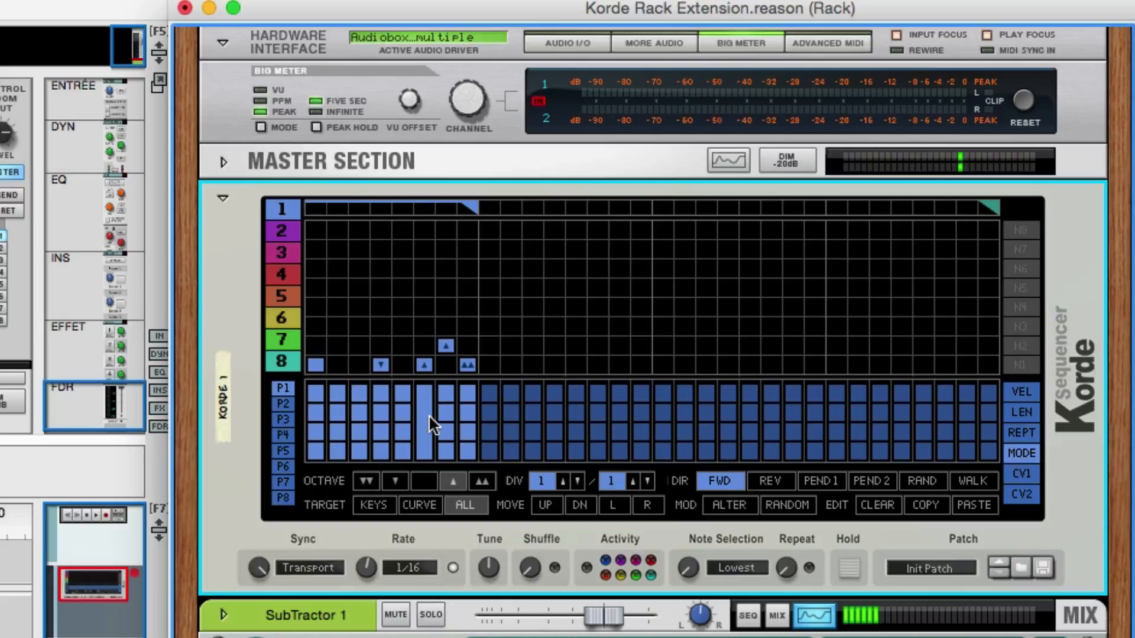
# Set step 6's mode to a single block, compare it with the repeat curve, and audition the result.
pyautogui.click(426, 453)
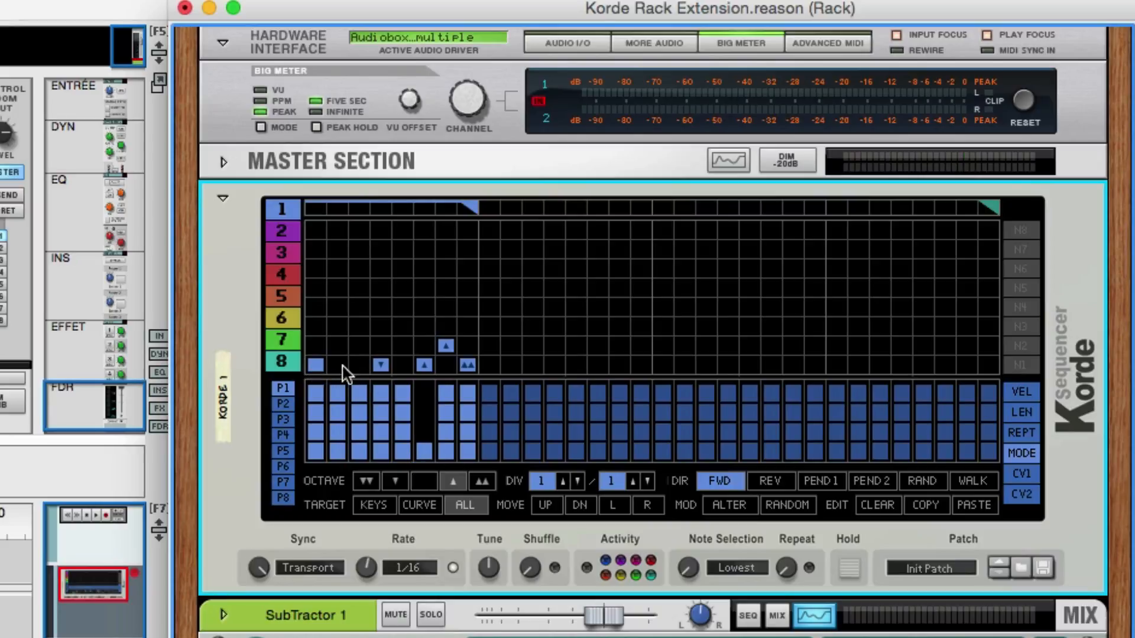
pyautogui.click(1009, 431)
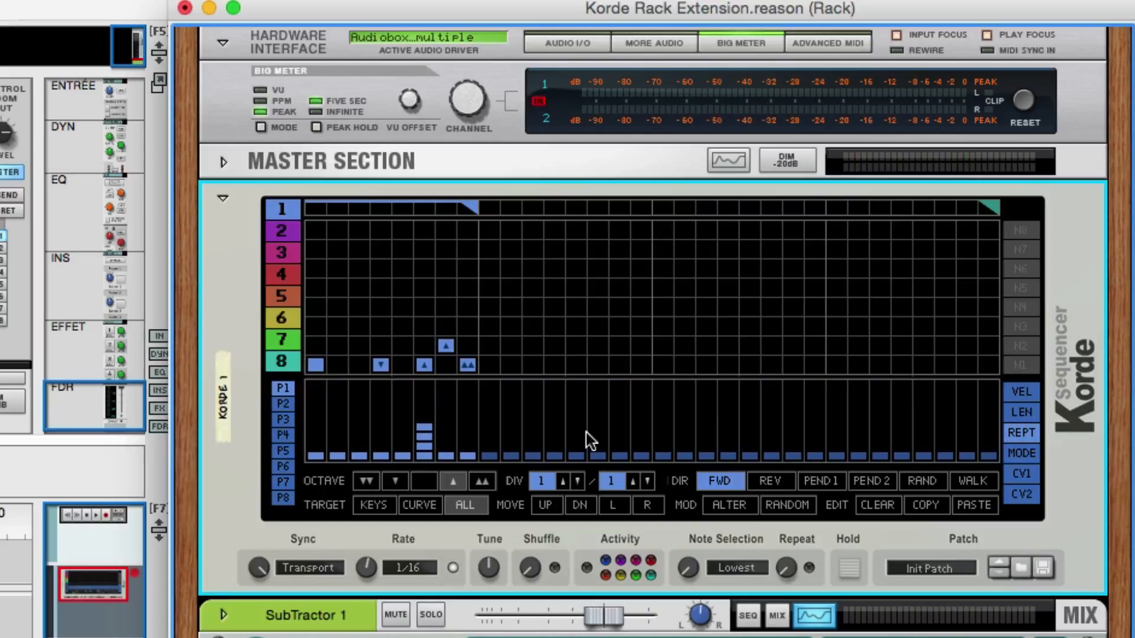
pyautogui.click(1008, 452)
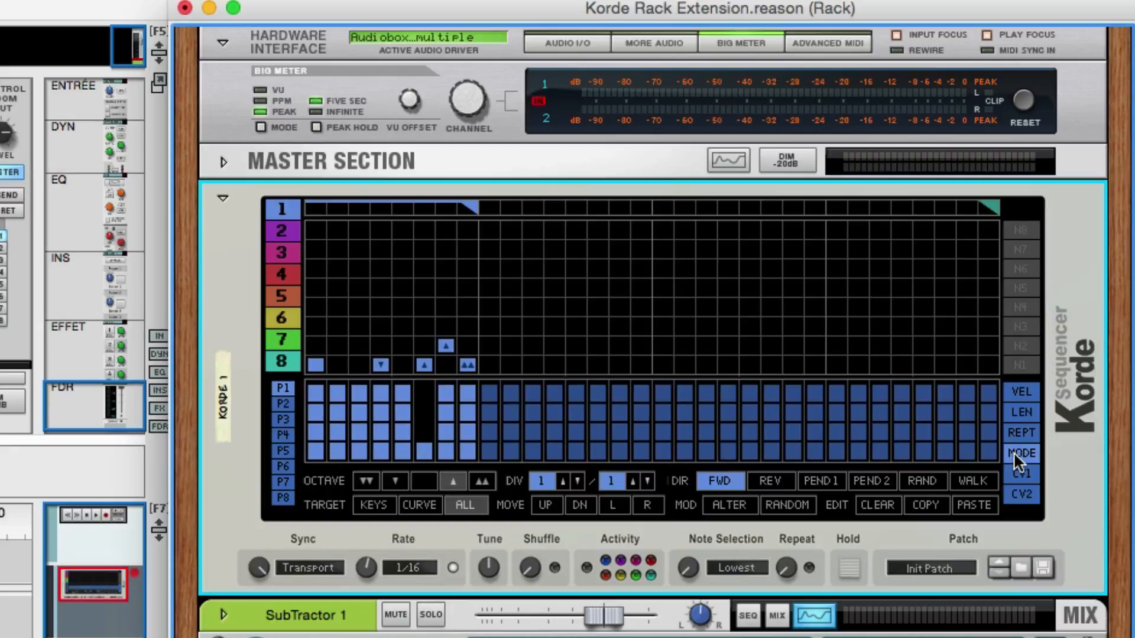
pyautogui.press('space')
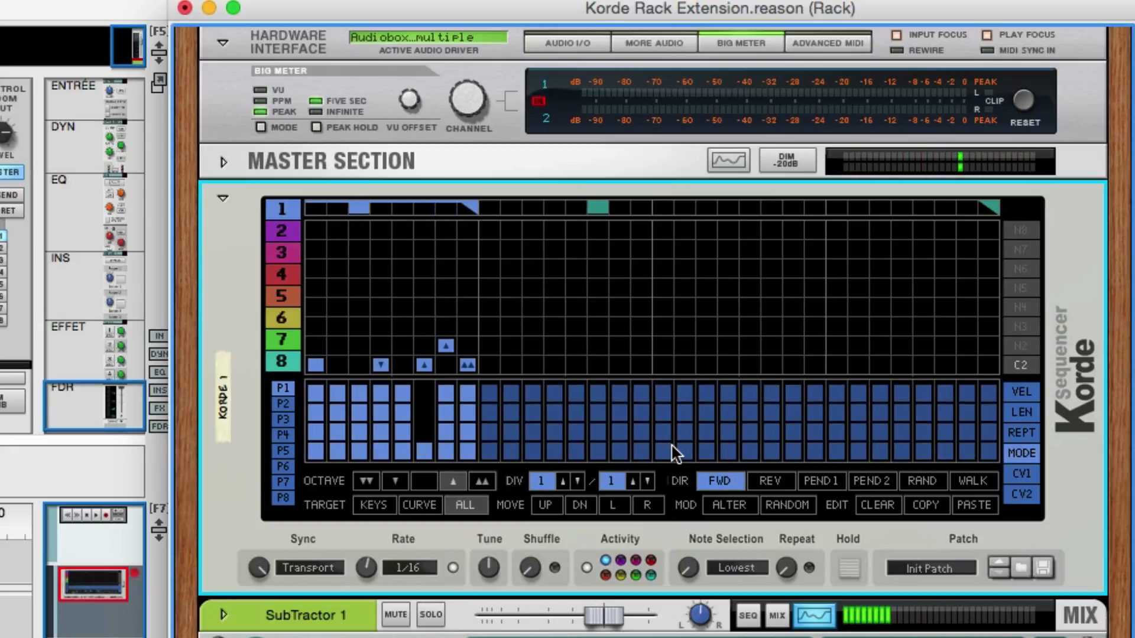
pyautogui.press('space')
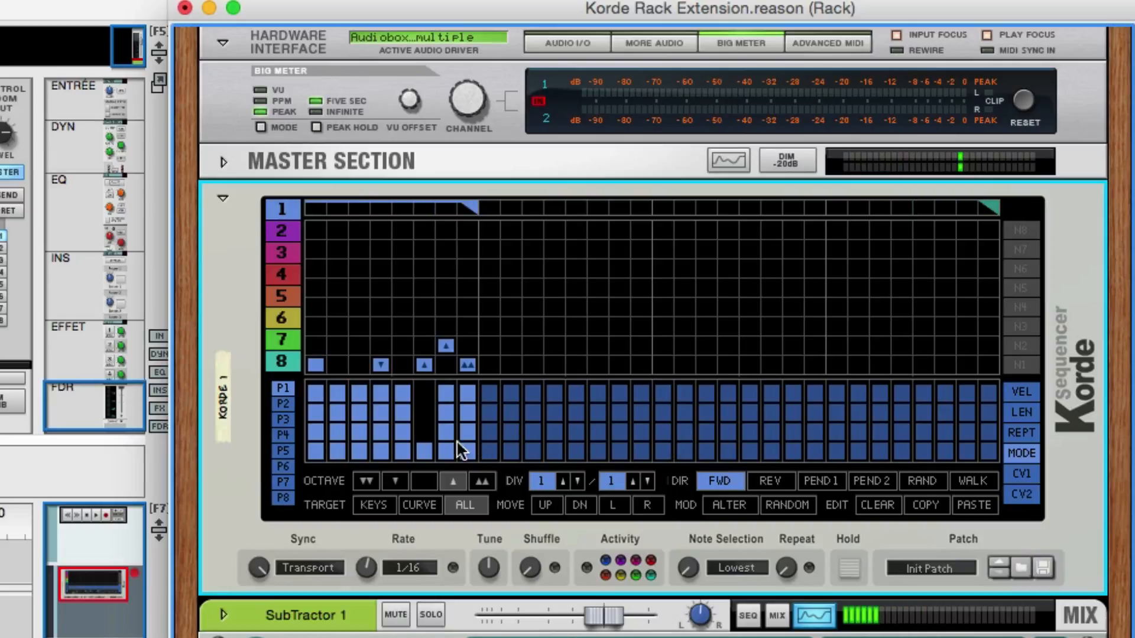
# Set step 6's mode back to four separate blocks, check its repeat curve, and play the sequence.
pyautogui.click(430, 435)
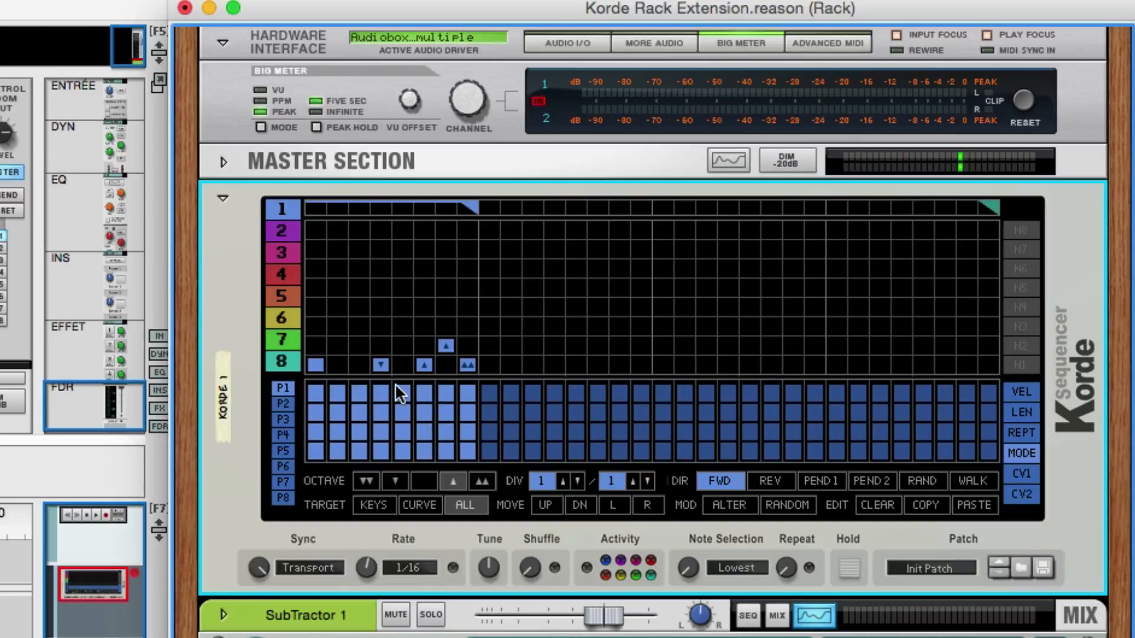
pyautogui.click(1013, 437)
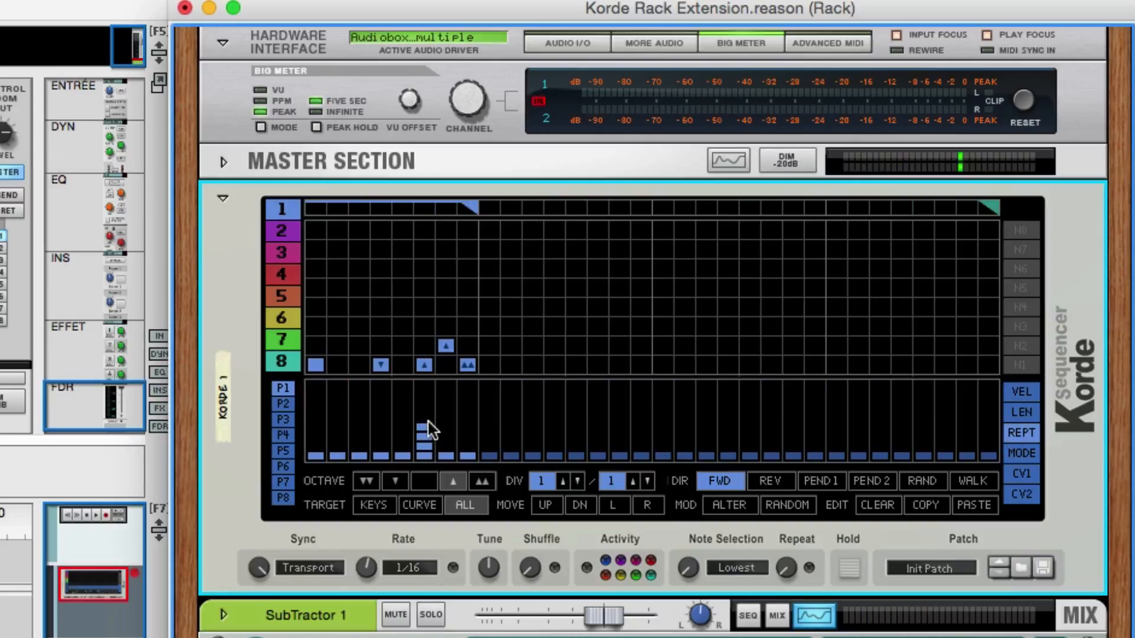
pyautogui.click(1035, 454)
pyautogui.press('space')
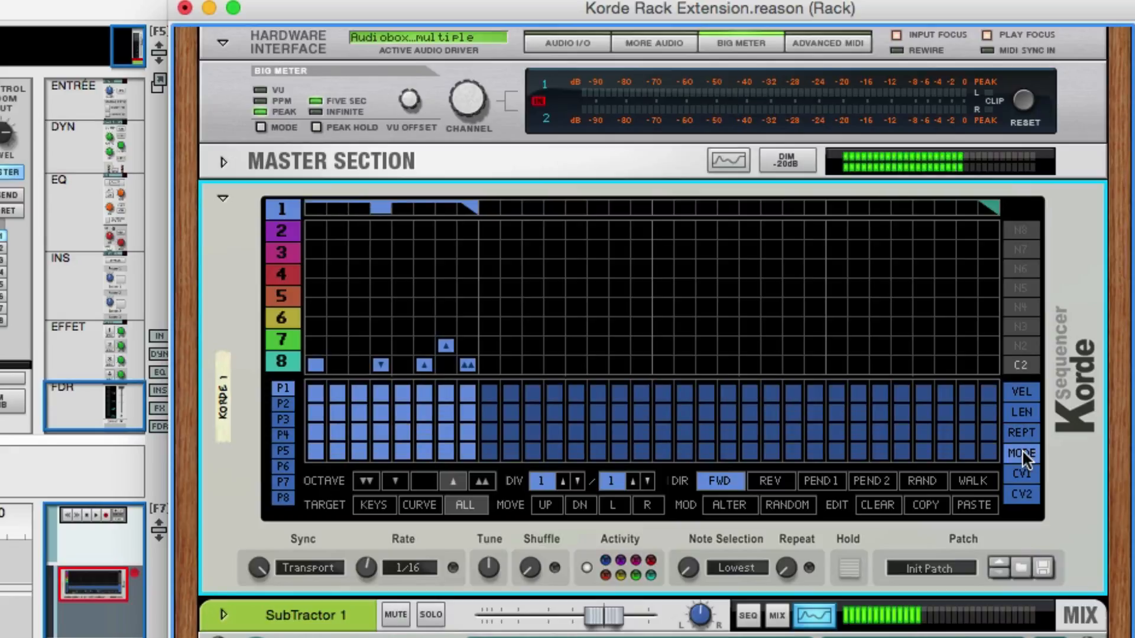
# Stop playback, set step 6's mode to one continuous bar, and compare its repeat and mode curves.
pyautogui.press('space')
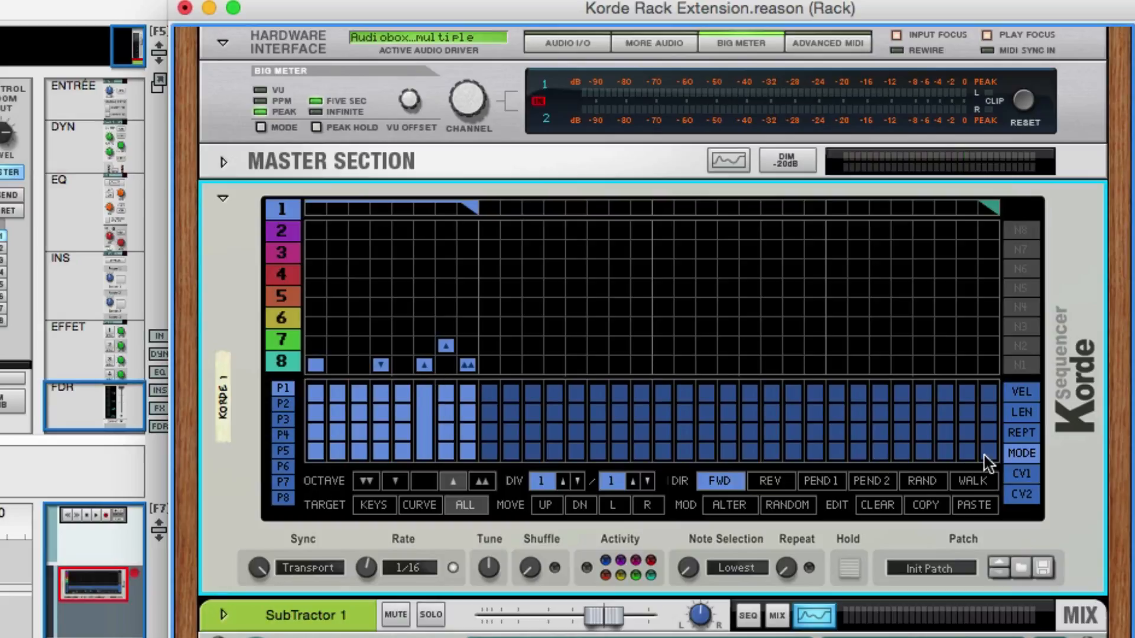
pyautogui.click(1022, 432)
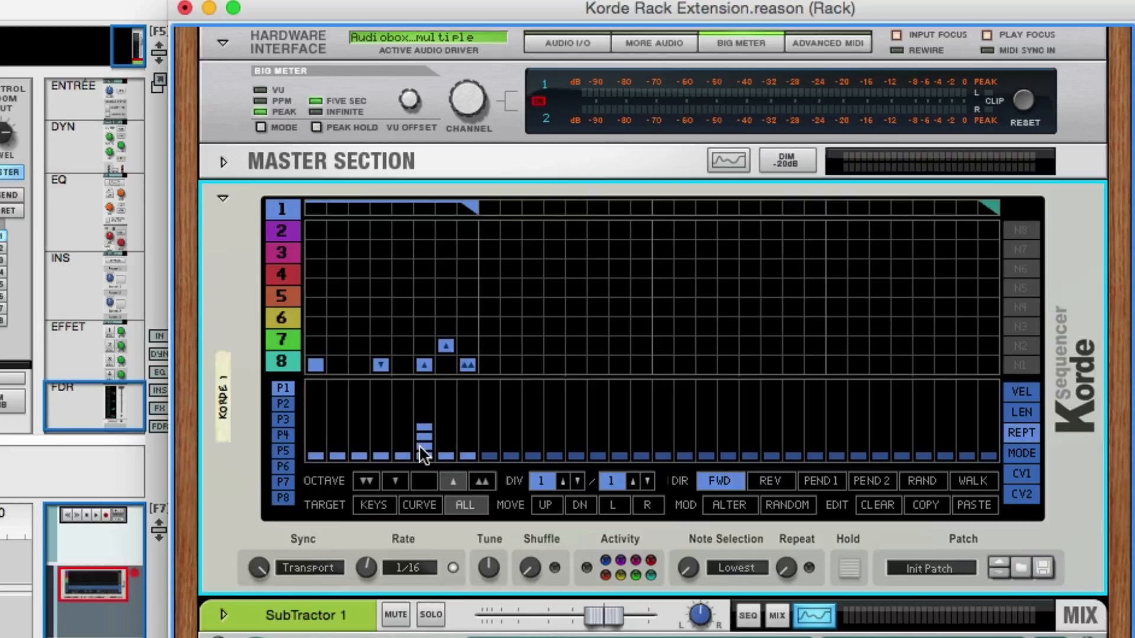
pyautogui.click(1022, 453)
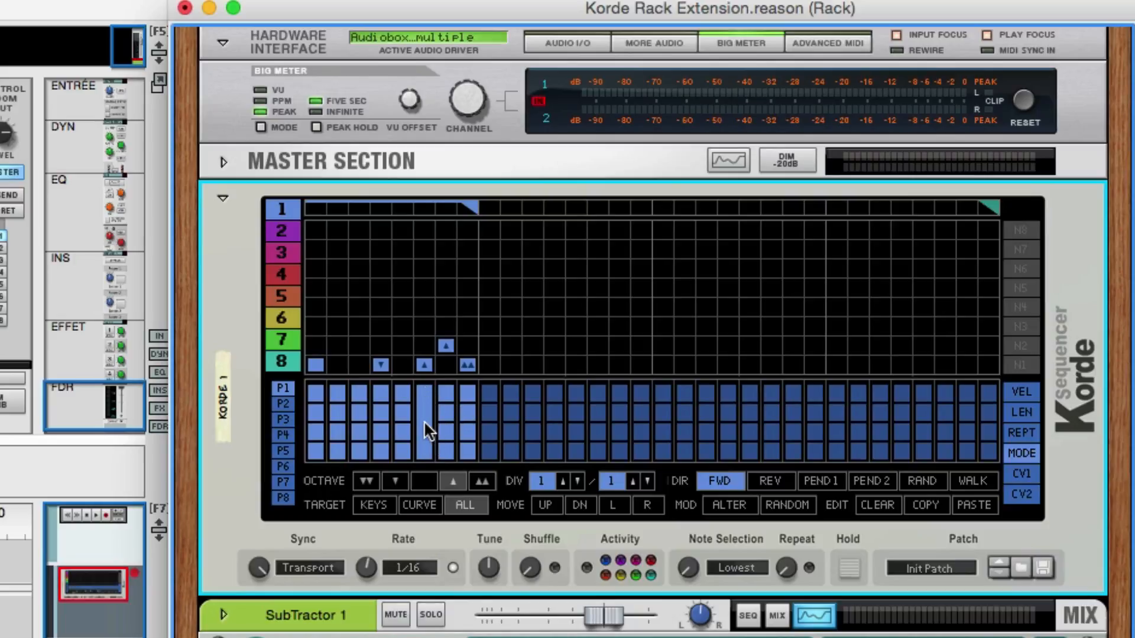
# Audition the pattern twice with step 6's mode set to one continuous bar.
pyautogui.press('space')
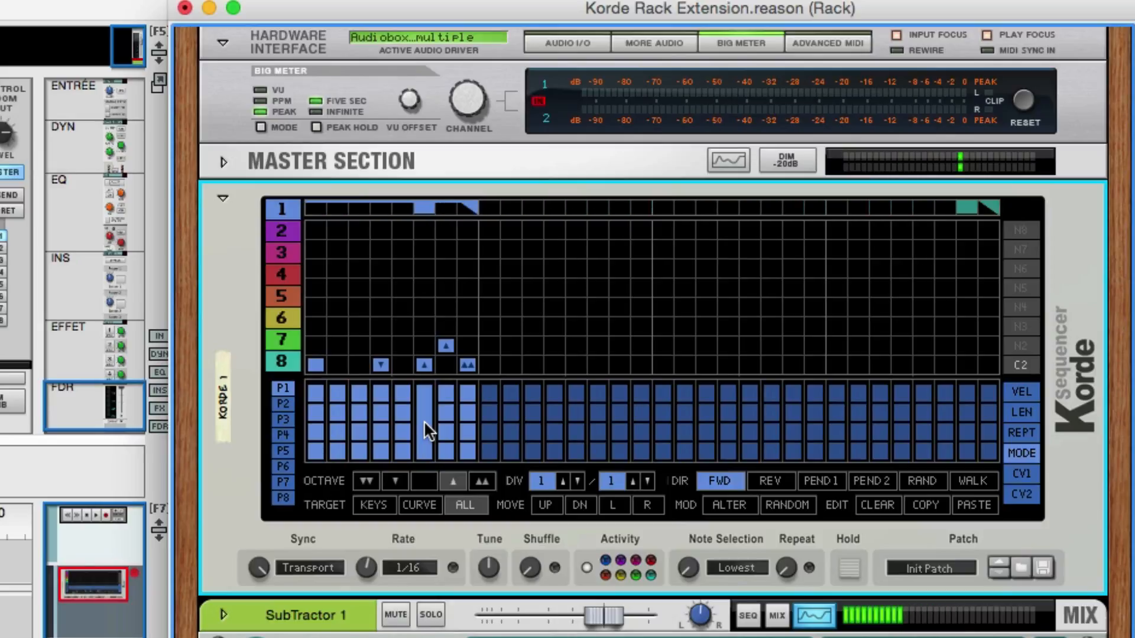
pyautogui.press('space')
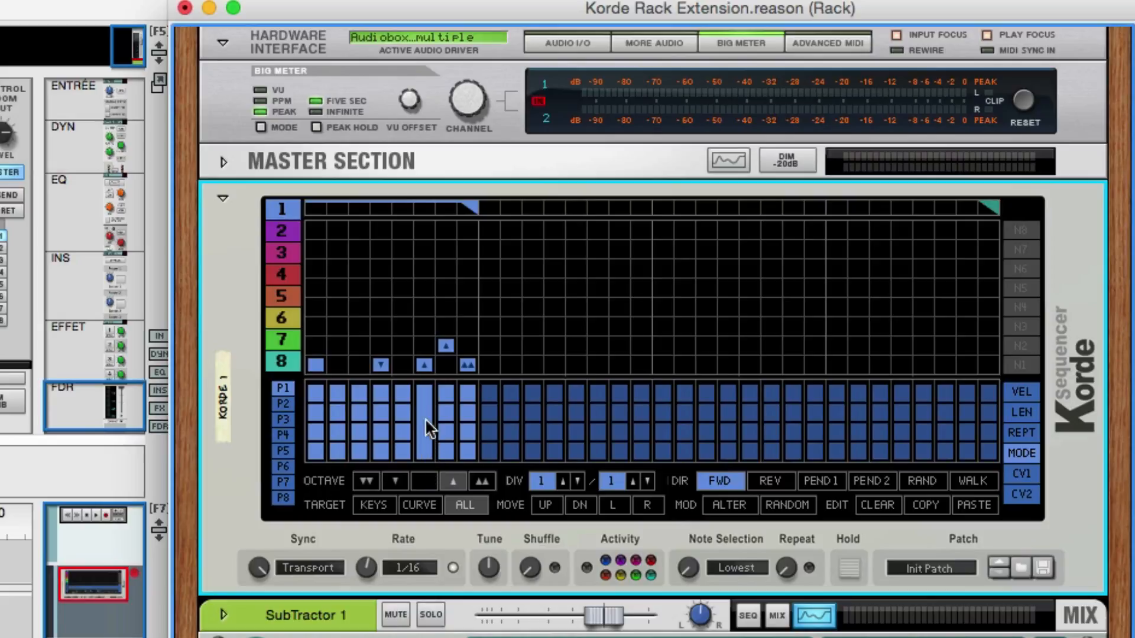
pyautogui.press('space')
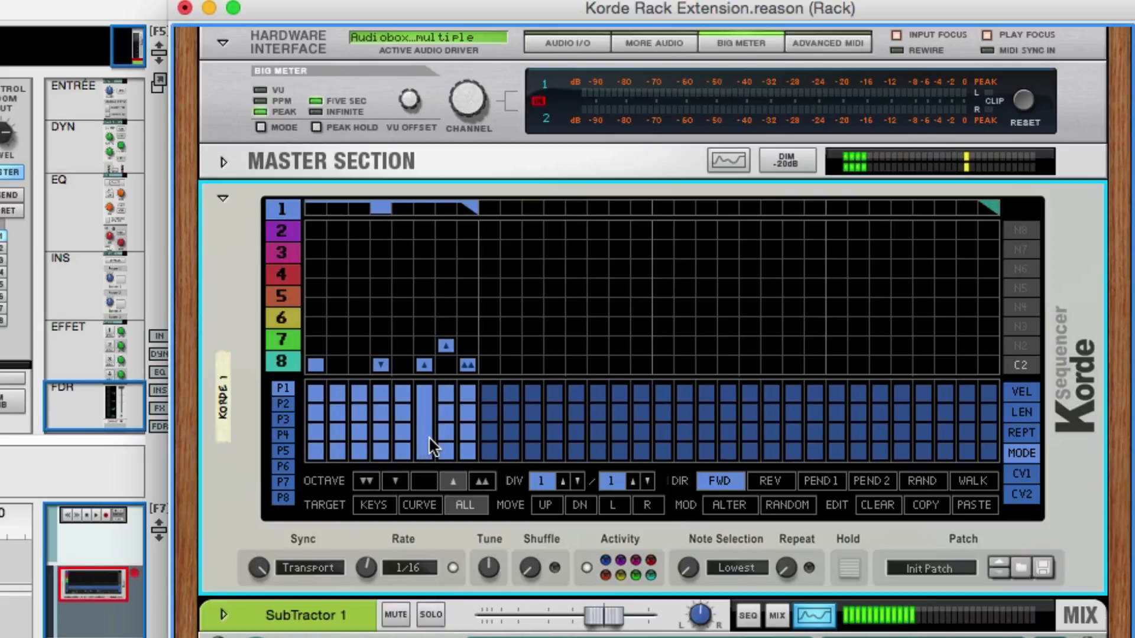
pyautogui.press('space')
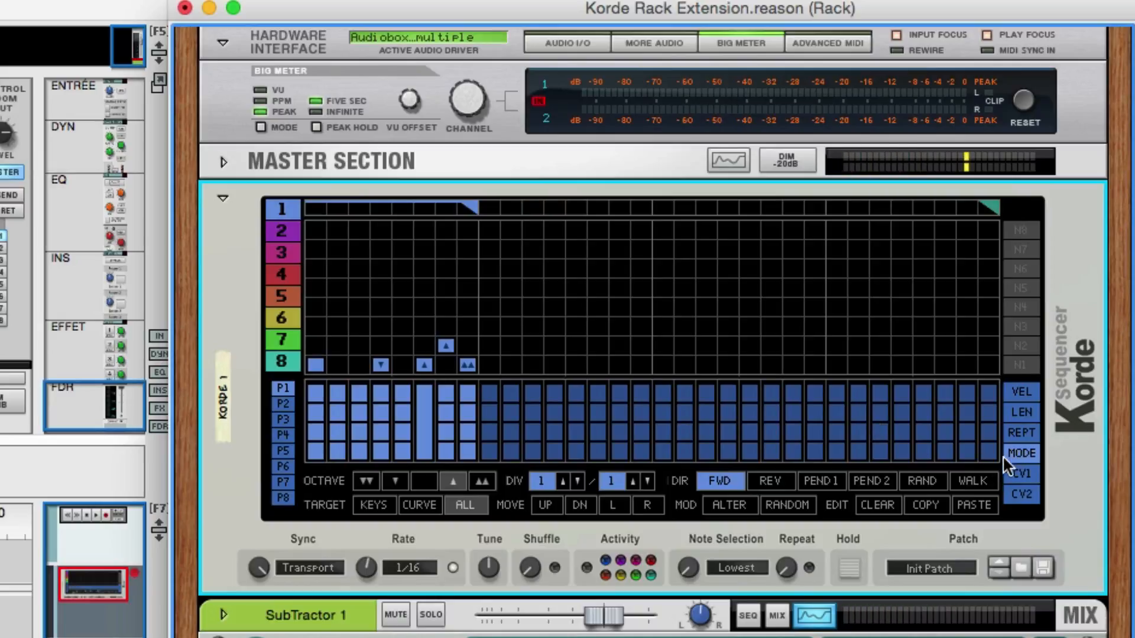
# Set step 6's mode to the small striped block, play the pattern, and check its repeat curve.
pyautogui.moveTo(423, 423); pyautogui.dragTo(434, 464)
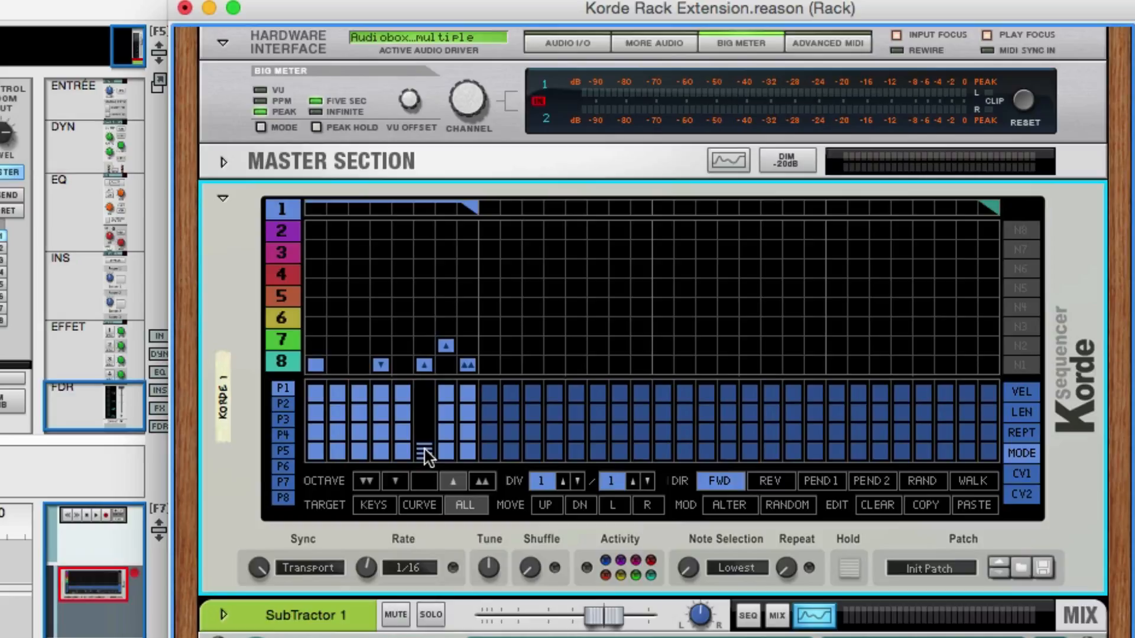
pyautogui.press('space')
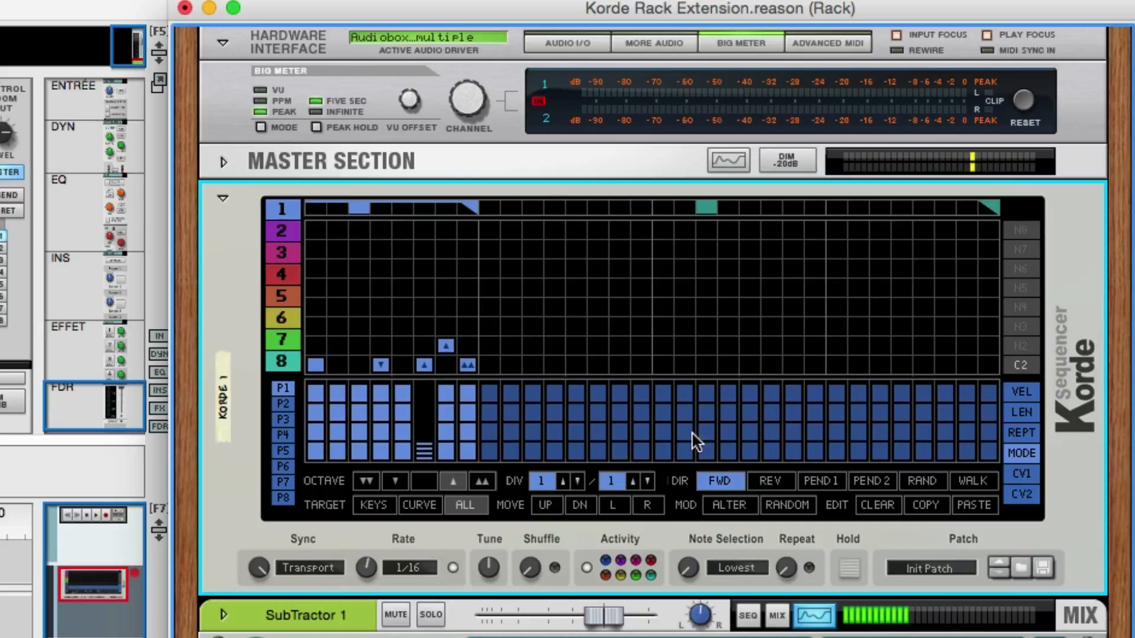
pyautogui.click(1021, 433)
pyautogui.press('space')
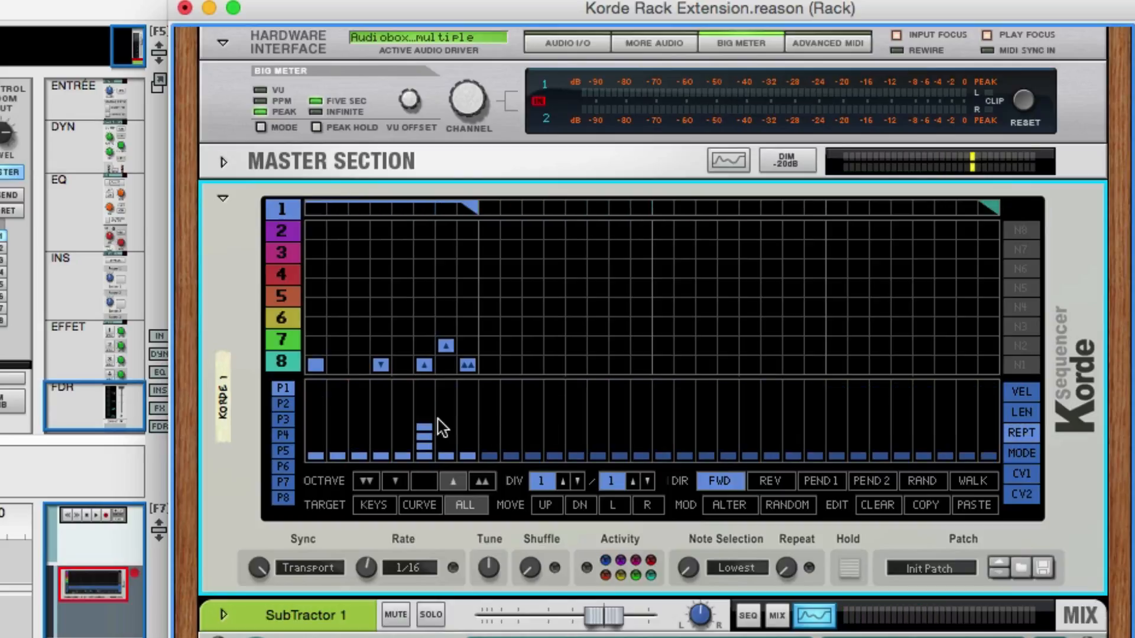
# Raise step 6's repeats to the top of the repeat curve and audition it with the striped-block mode.
pyautogui.moveTo(435, 426); pyautogui.dragTo(432, 383)
pyautogui.click(1021, 452)
pyautogui.press('space')
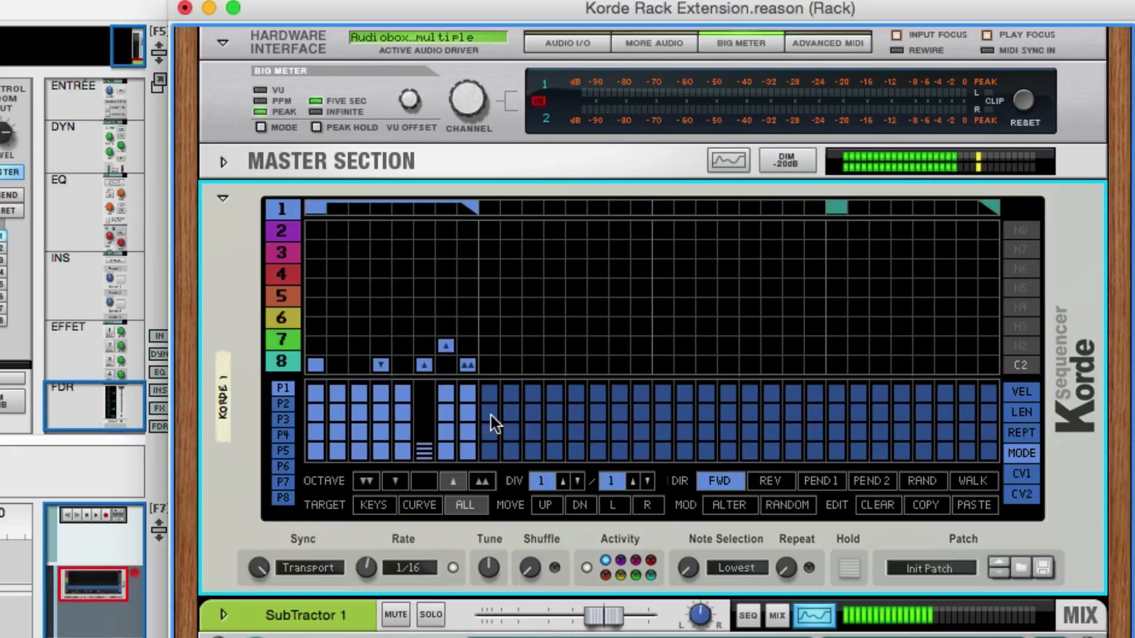
pyautogui.press('space')
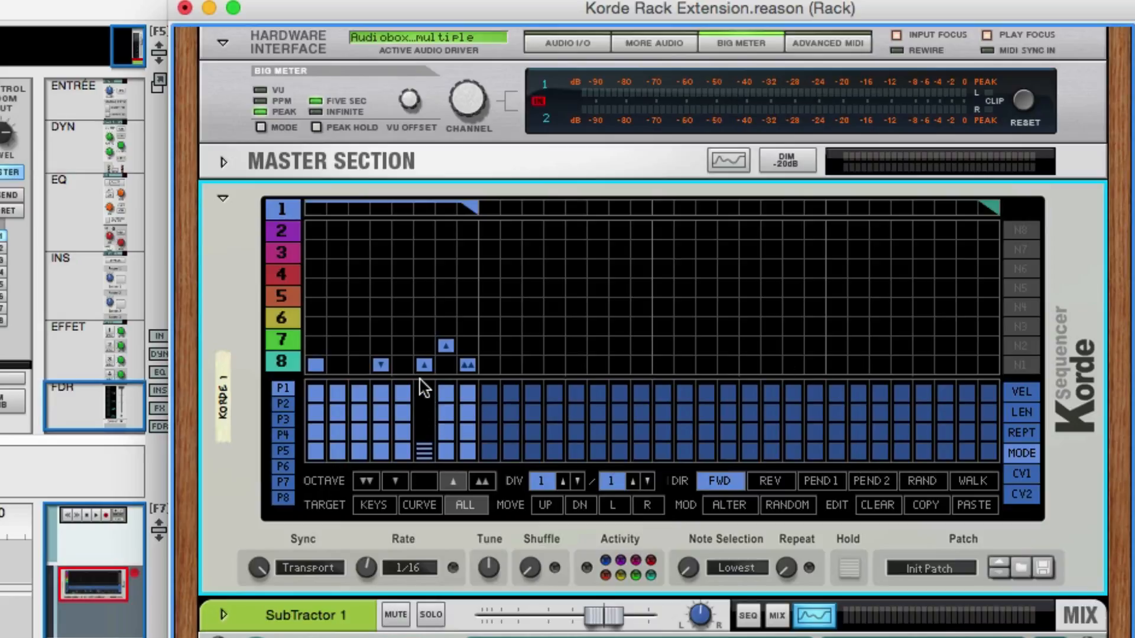
# Clear the whole pattern and its curves, and place one-octave-up notes on N1 at steps 1, 5 and 8.
pyautogui.click(403, 394)
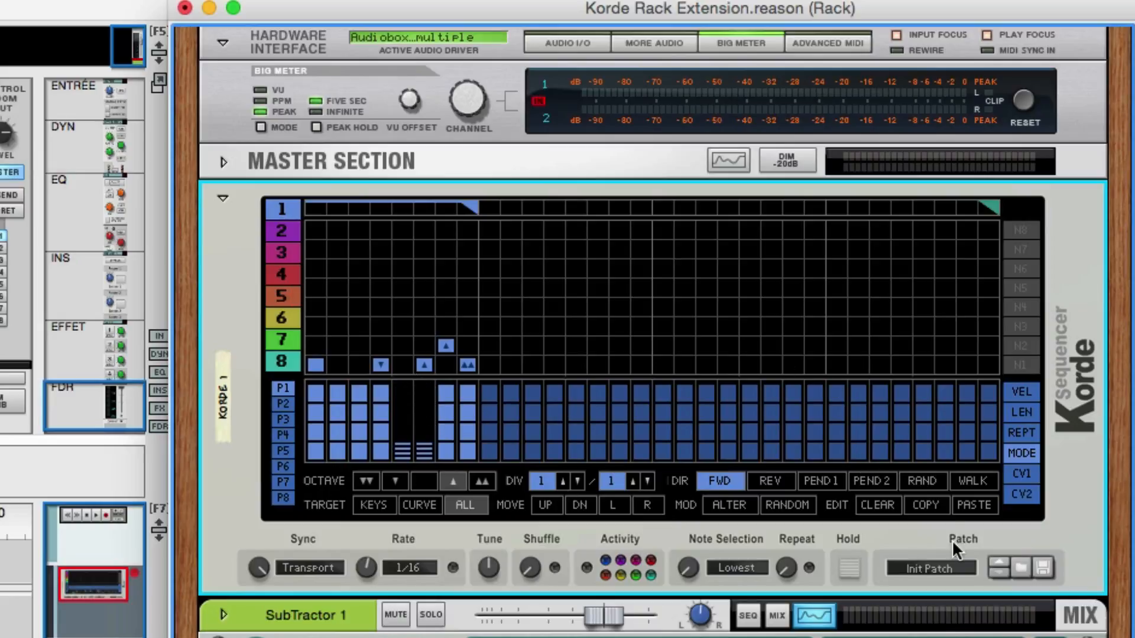
pyautogui.click(884, 509)
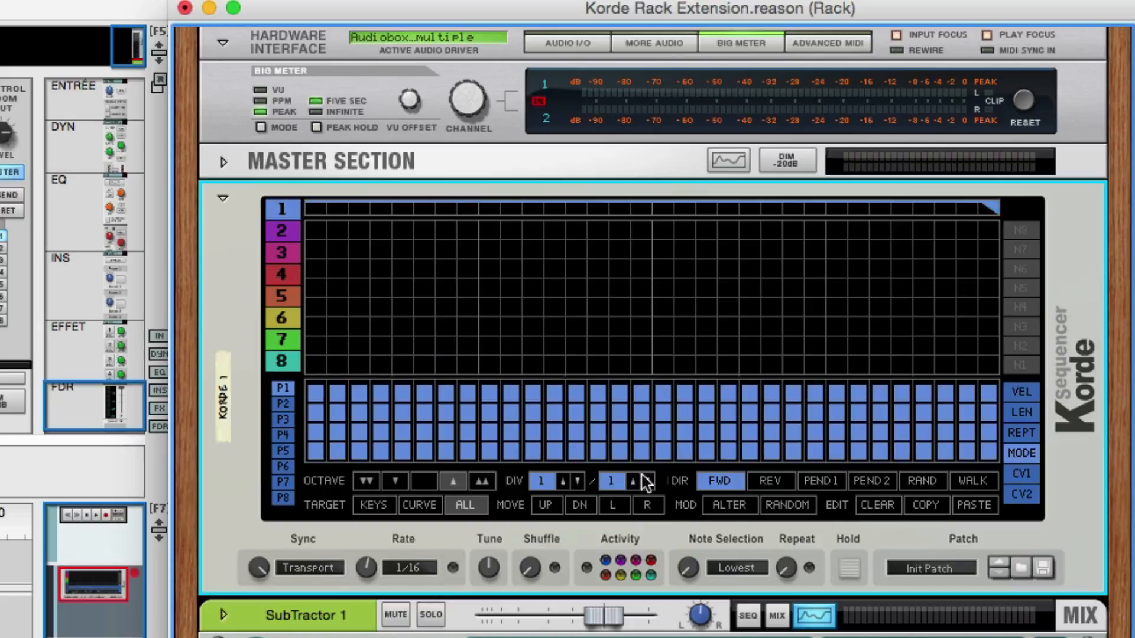
pyautogui.click(317, 363)
pyautogui.click(402, 365)
pyautogui.click(467, 366)
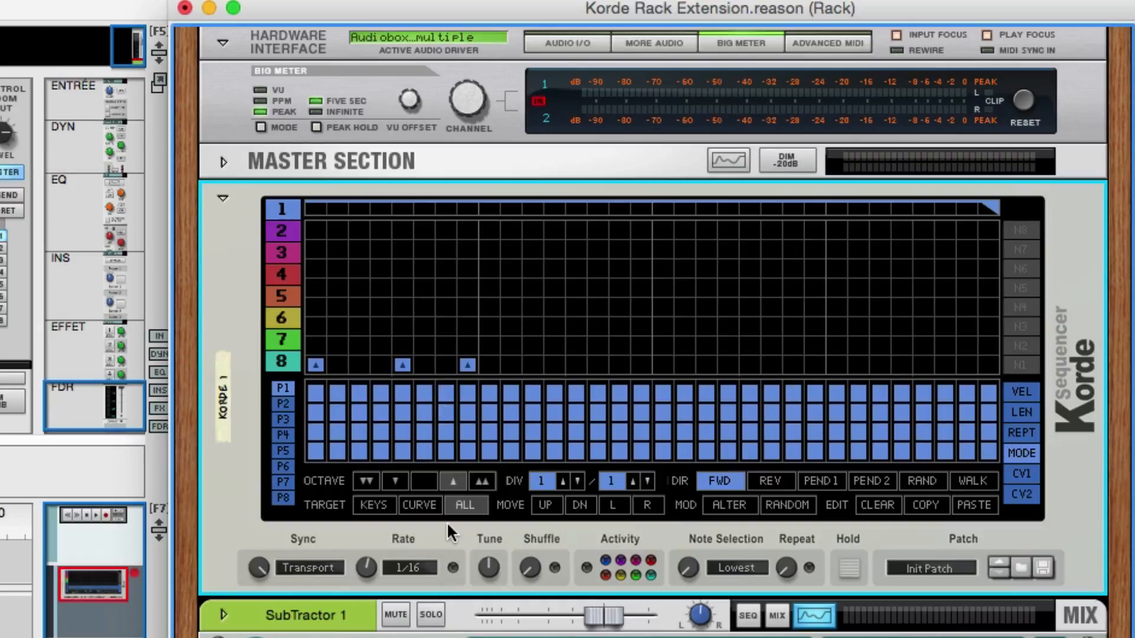
# Reset the N1 notes at steps 1, 5 and 8 to no octave shift.
pyautogui.click(423, 488)
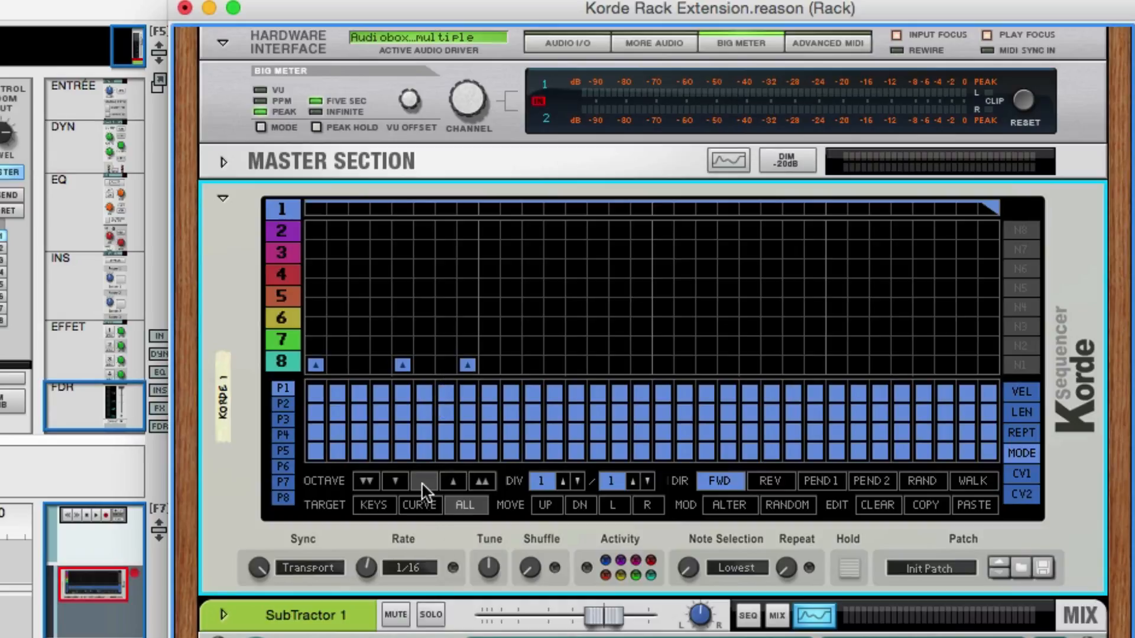
pyautogui.click(468, 365)
pyautogui.click(402, 366)
pyautogui.click(316, 365)
# Check the Korde's rear note override inputs and add a CV8X4 CV Generator below the SubTractor.
pyautogui.press('Tab')
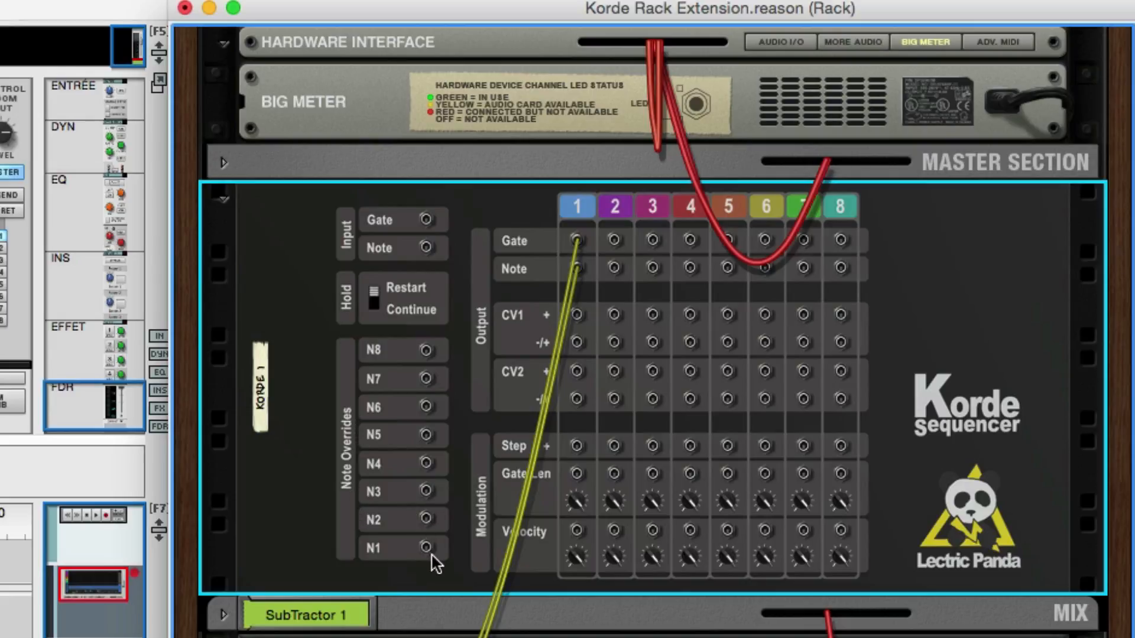
pyautogui.press('Tab')
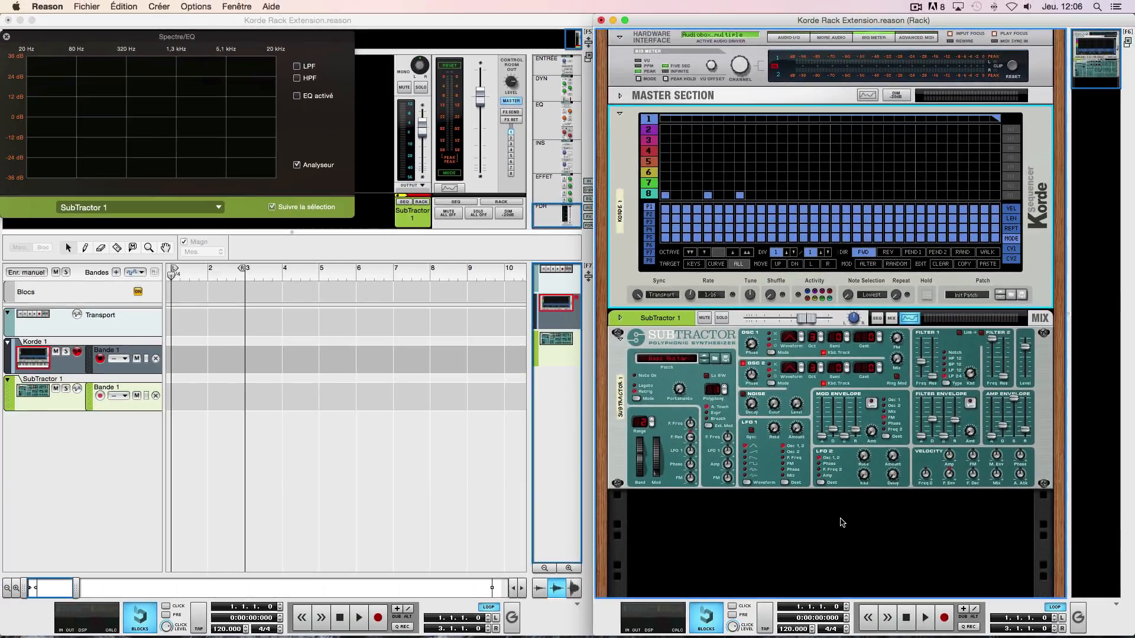
pyautogui.rightClick(843, 523)
pyautogui.moveTo(875, 617)
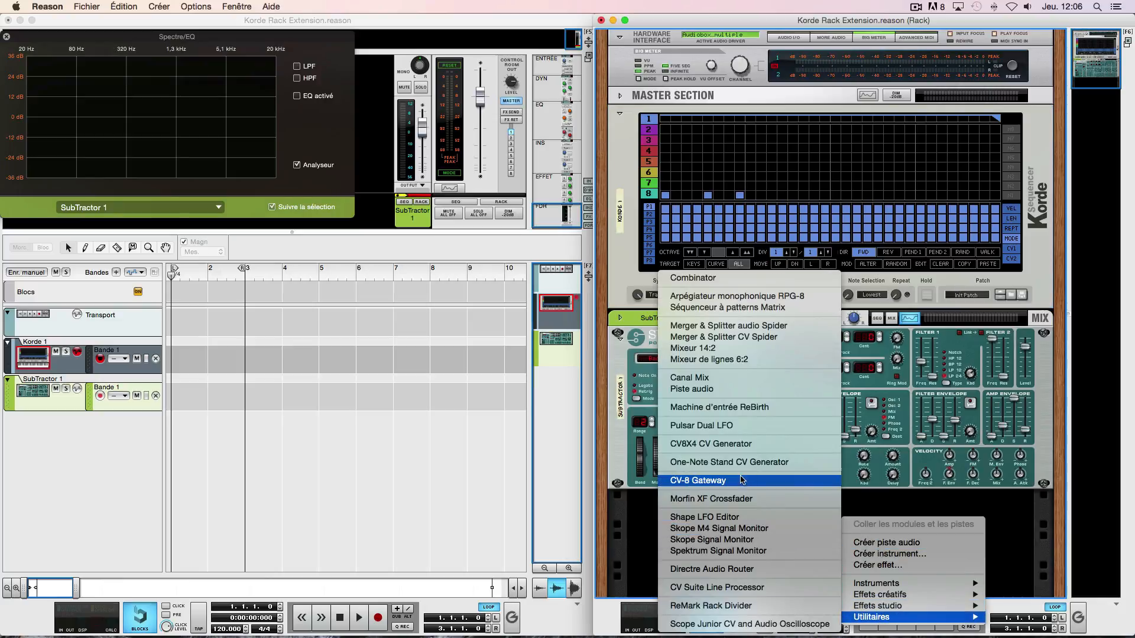
pyautogui.click(743, 480)
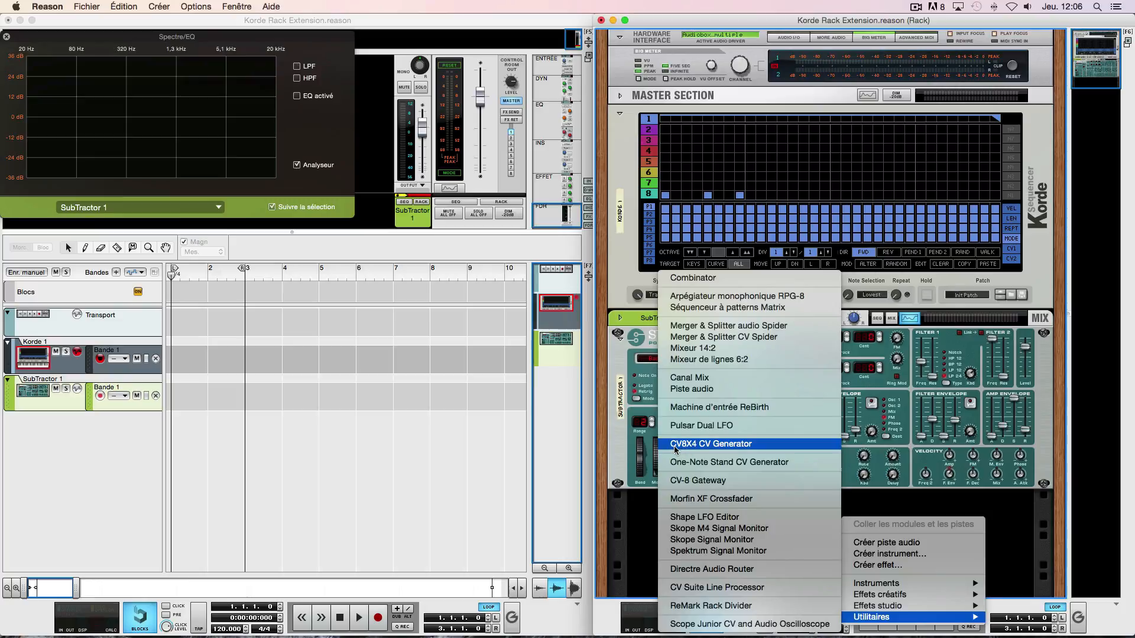
pyautogui.click(720, 444)
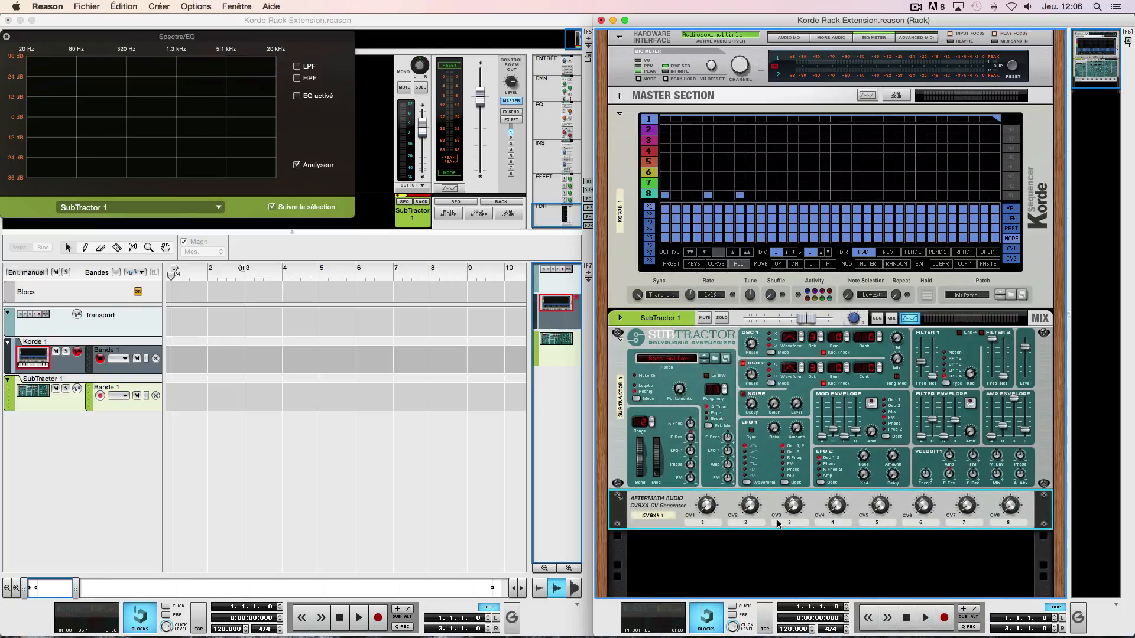
# Cable the Korde's N1 note override input to the CV1 output of the CV8X4 on the rack's rear.
pyautogui.press('Tab')
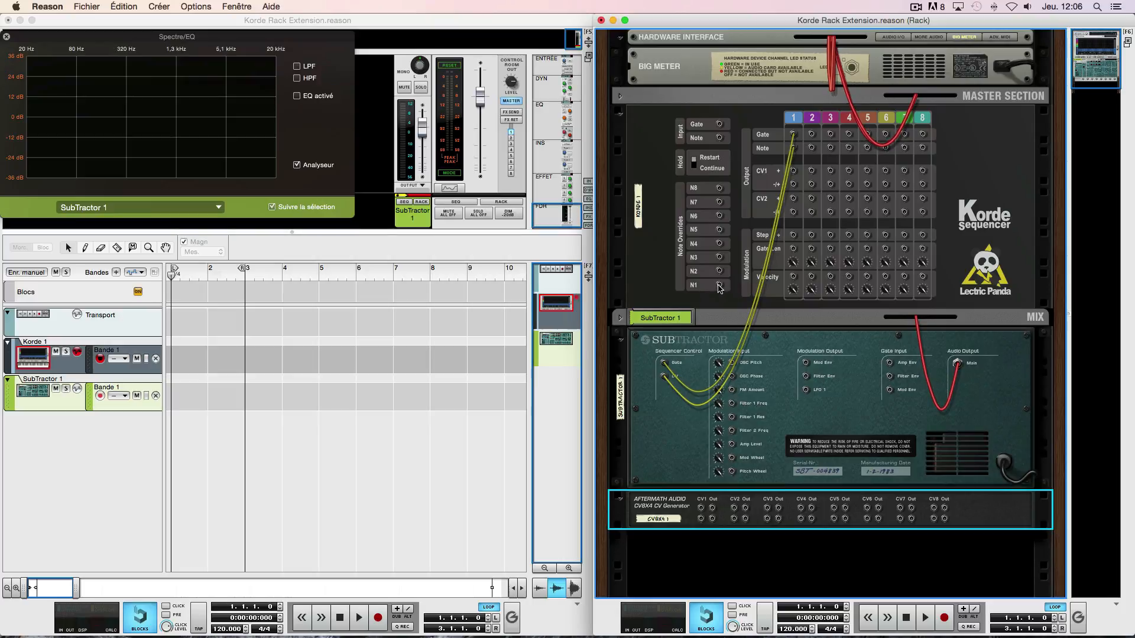
pyautogui.moveTo(719, 286); pyautogui.dragTo(705, 508)
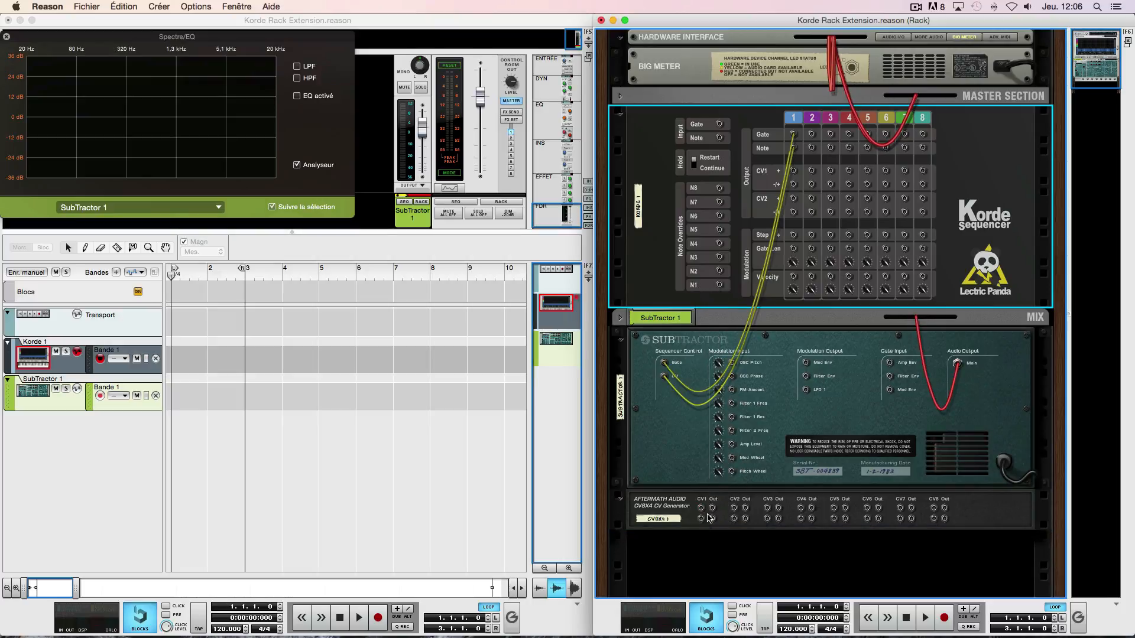
pyautogui.moveTo(720, 288); pyautogui.dragTo(701, 514)
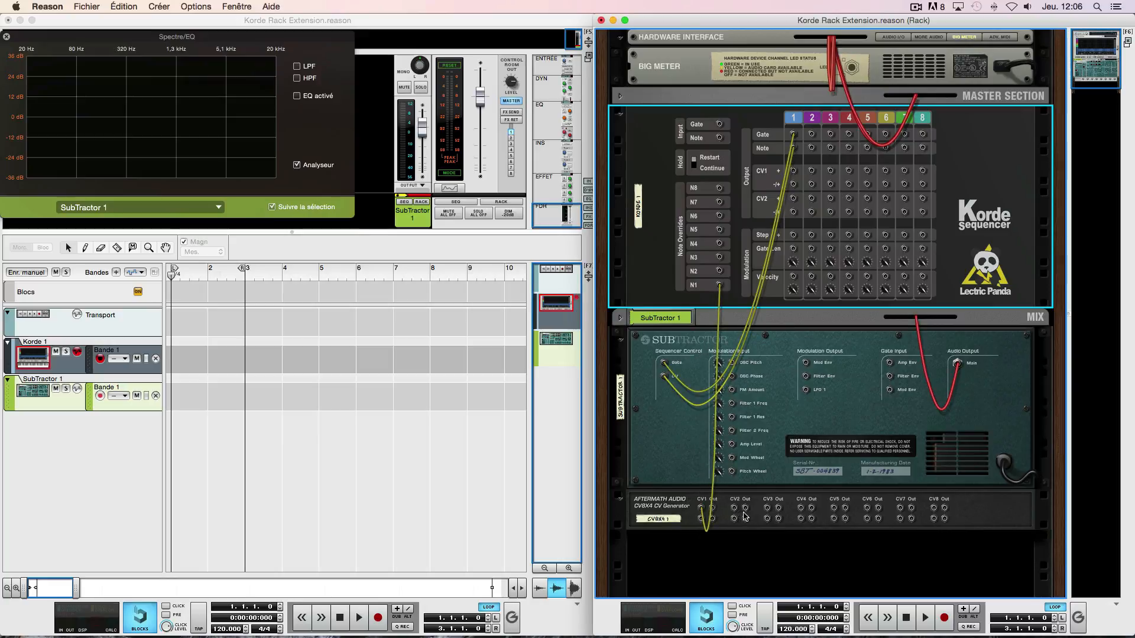
# Turn up the CV8X4's CV1 knob to change the Korde's N1 note, and audition the overridden pitch.
pyautogui.press('Tab')
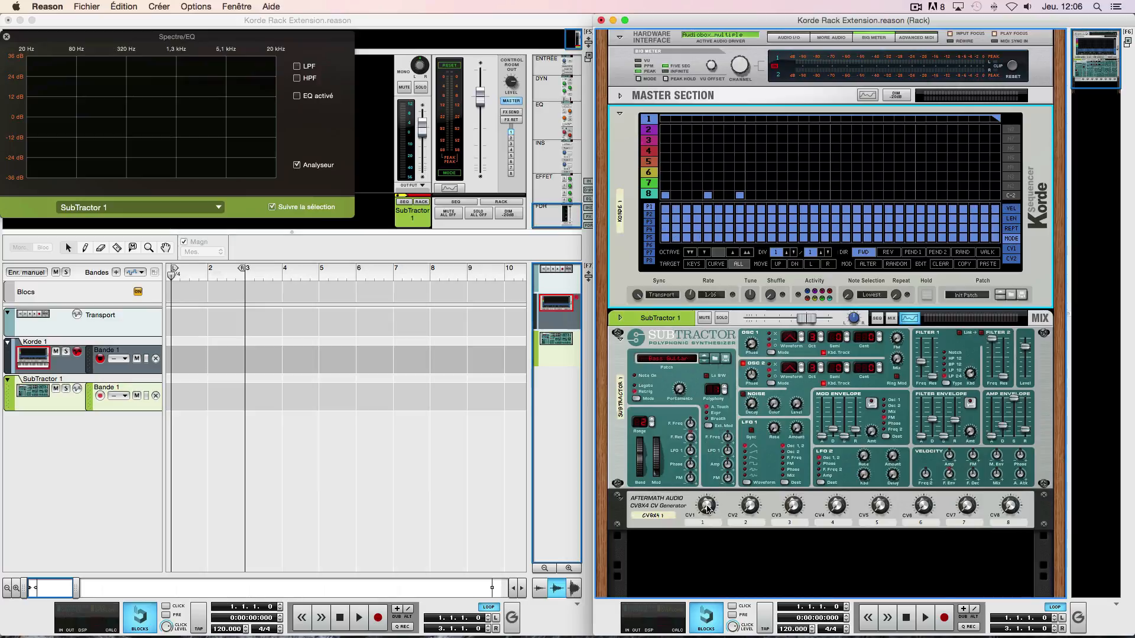
pyautogui.moveTo(708, 509); pyautogui.dragTo(709, 505)
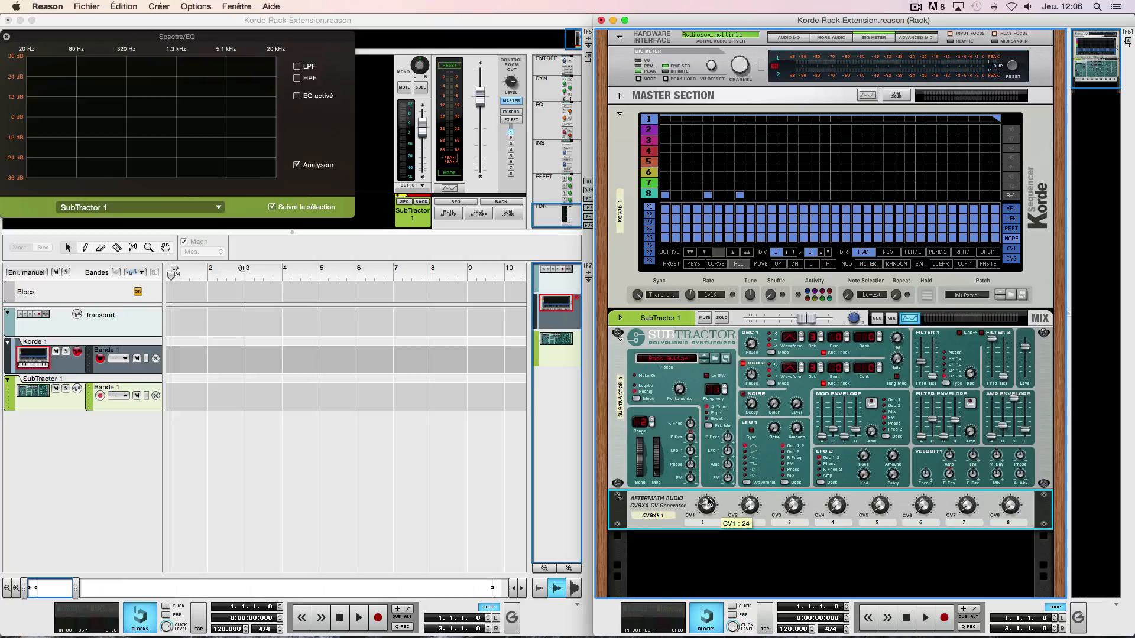
pyautogui.moveTo(710, 495)
pyautogui.mouseDown()
pyautogui.moveTo(715, 479)
pyautogui.moveTo(715, 490)
pyautogui.mouseUp()
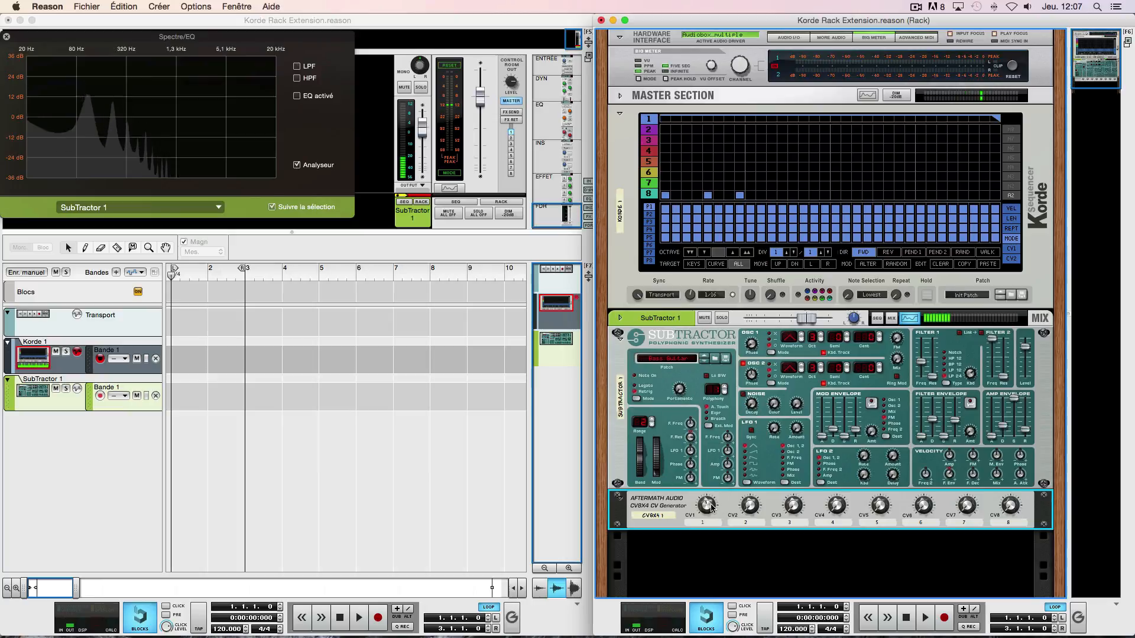
pyautogui.moveTo(711, 506)
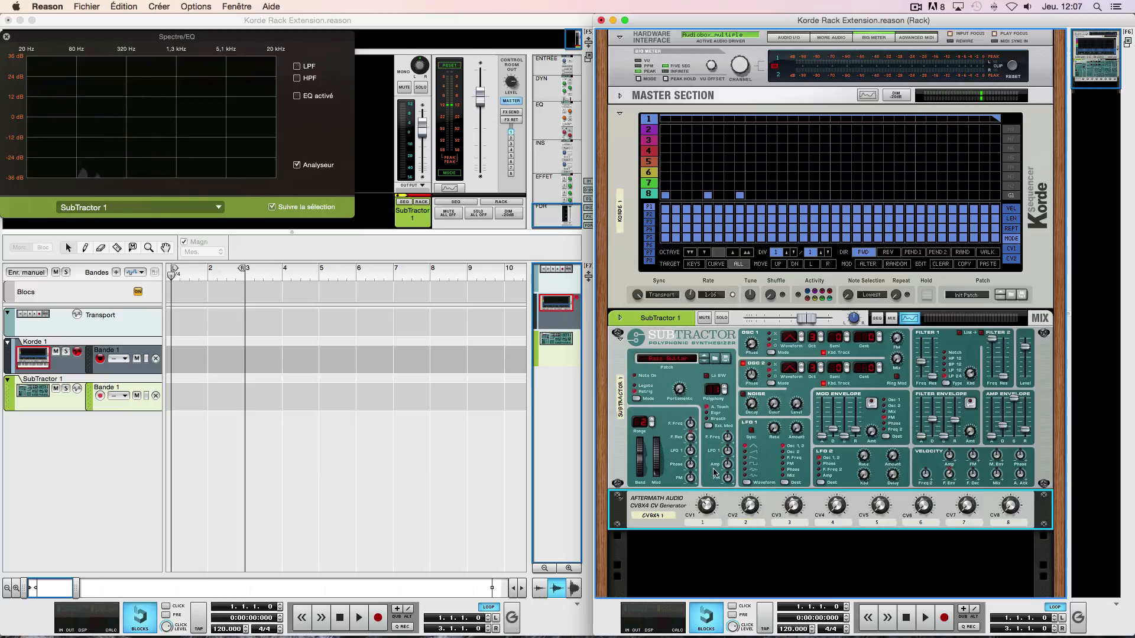
# Examine the rear cabling and the SubTractor's modulation inputs, including the Pitch Wheel amount, against the front panels.
pyautogui.press('Tab')
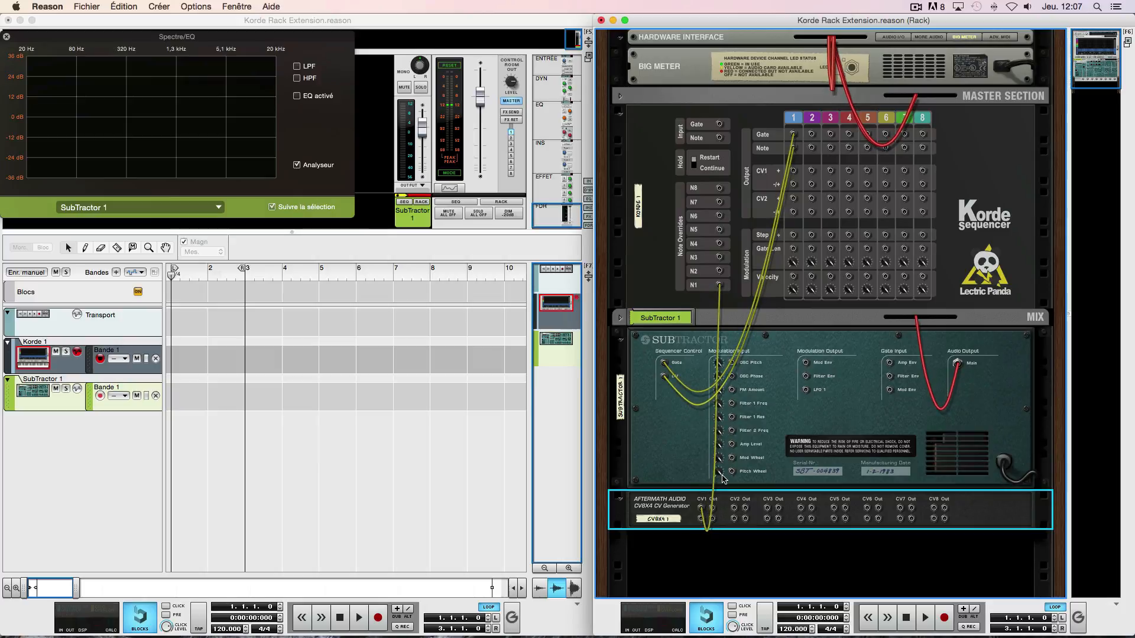
pyautogui.moveTo(722, 478)
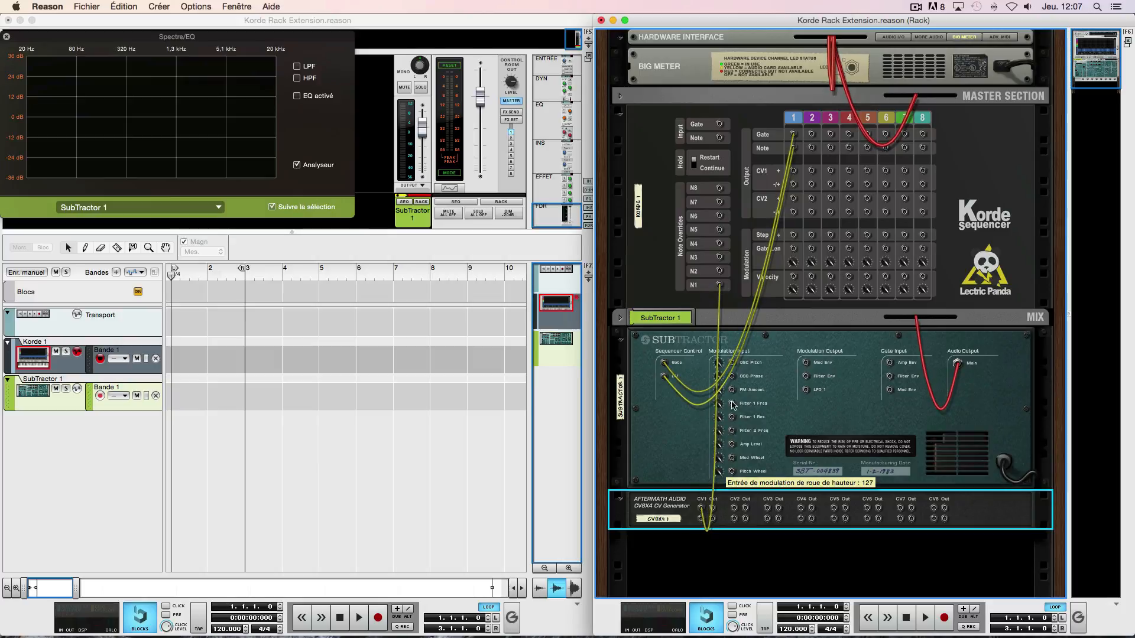
pyautogui.press('Tab')
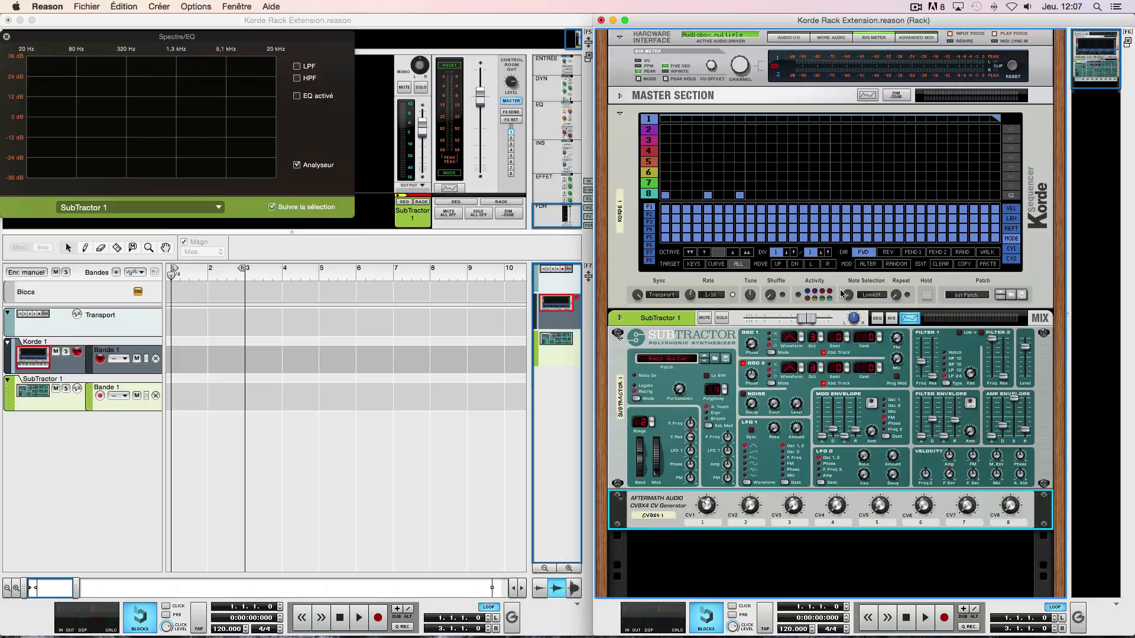
pyautogui.press('Tab')
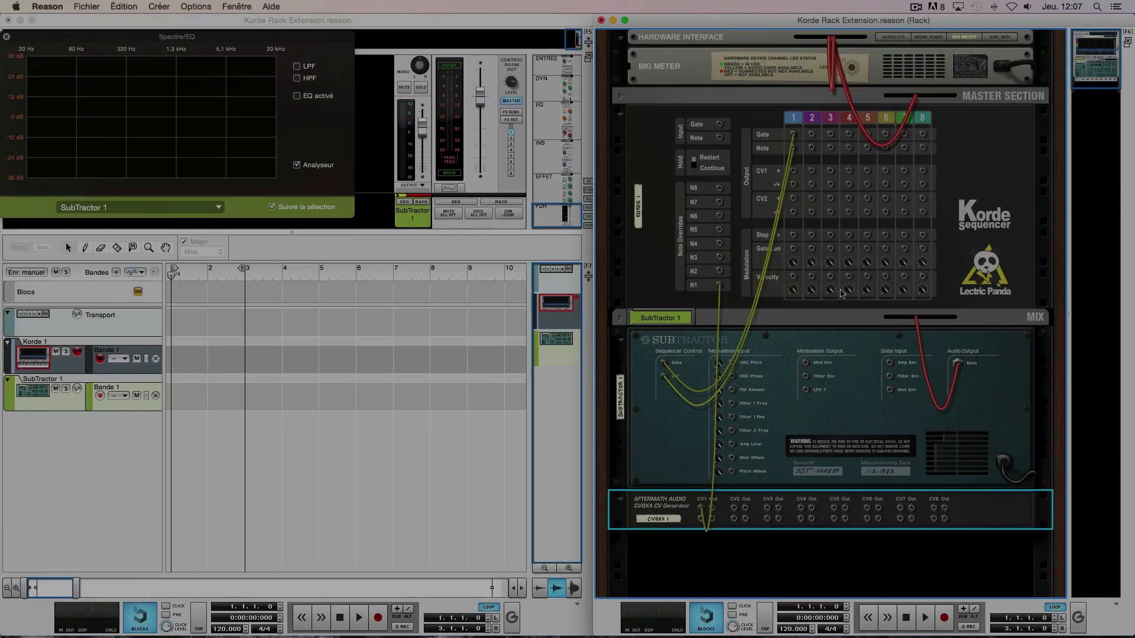
pyautogui.press('Tab')
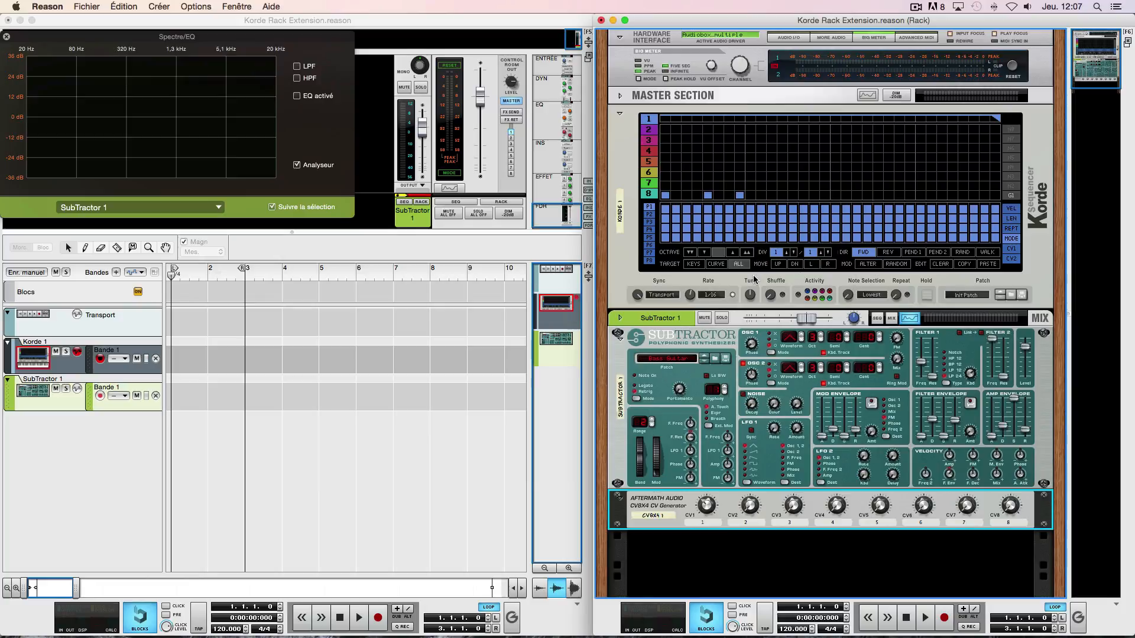
# Delete the SubTractor, the Korde and the CV8X4 so the rack is empty below the Master Section.
pyautogui.click(624, 165)
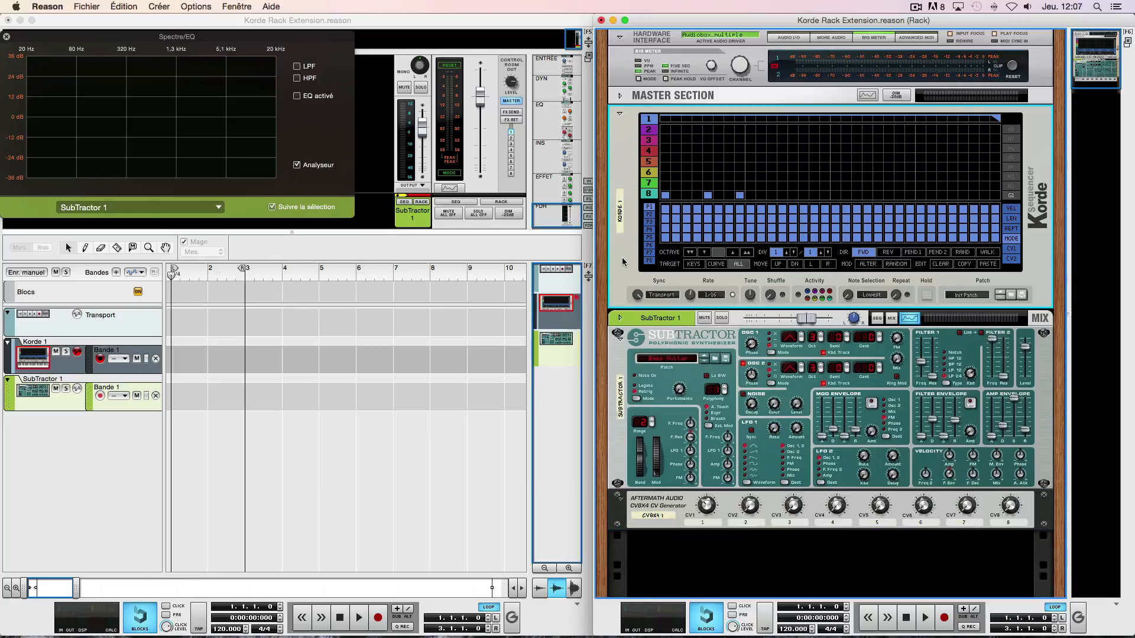
pyautogui.click(641, 318)
pyautogui.press('Delete')
pyautogui.click(672, 293)
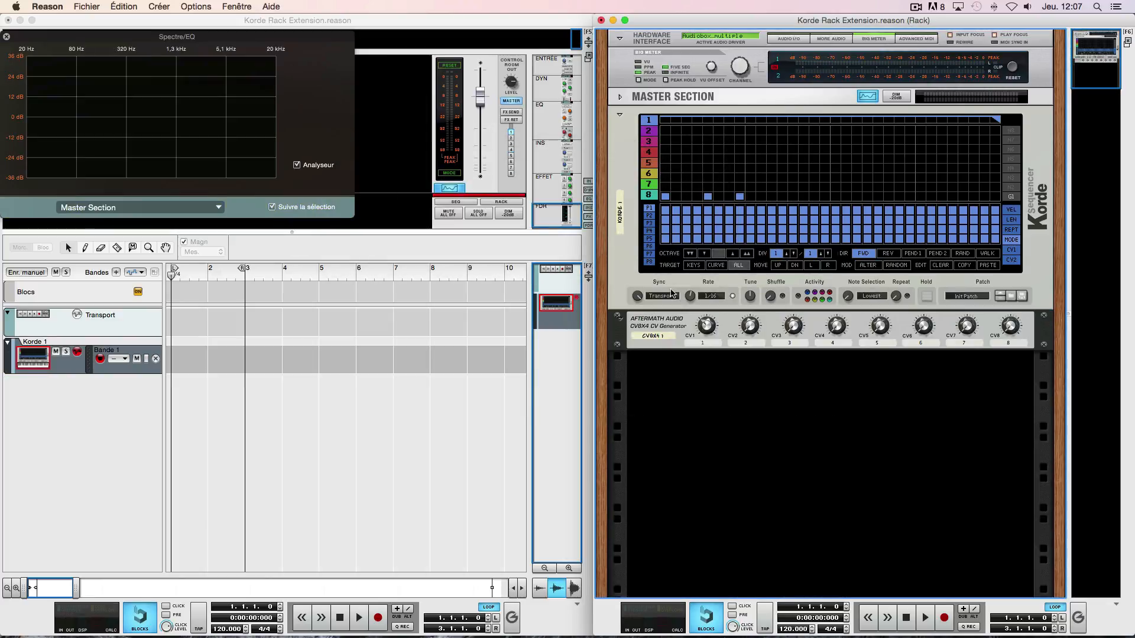
pyautogui.press('Delete')
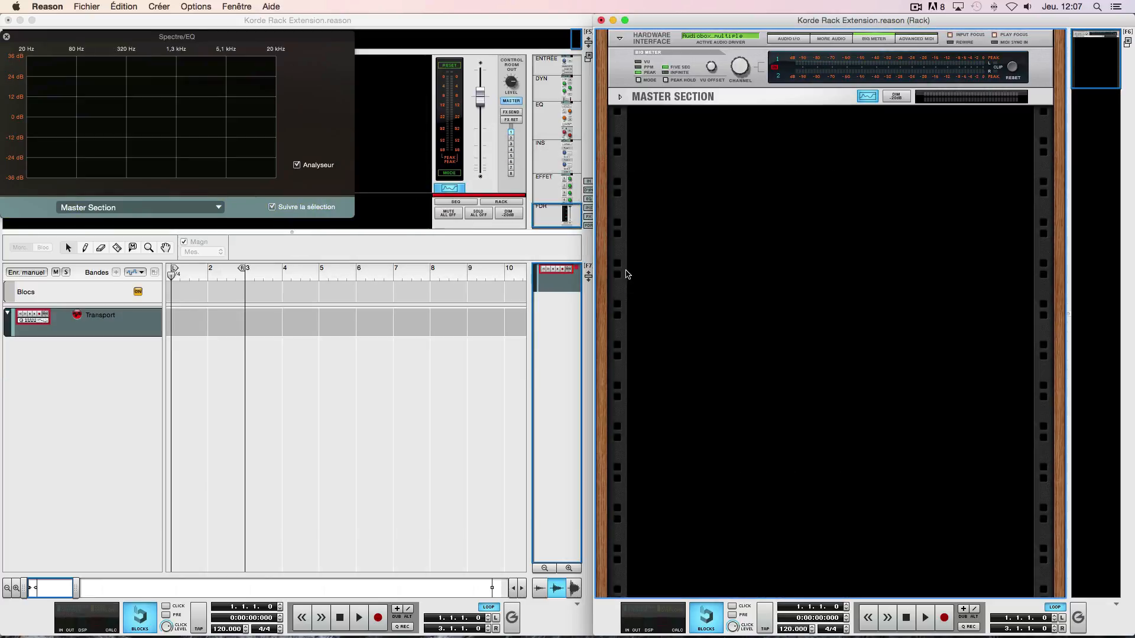
# Add a Korde Sequencer to the empty rack, with an analog SubTractor synthesizer below it.
pyautogui.rightClick(791, 235)
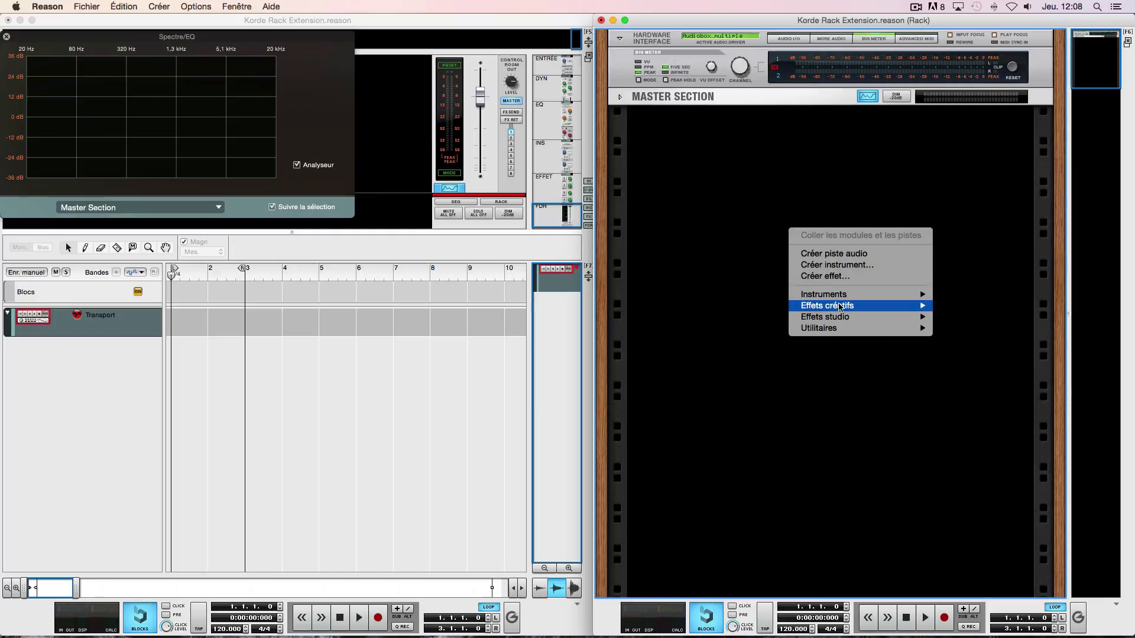
pyautogui.moveTo(852, 300)
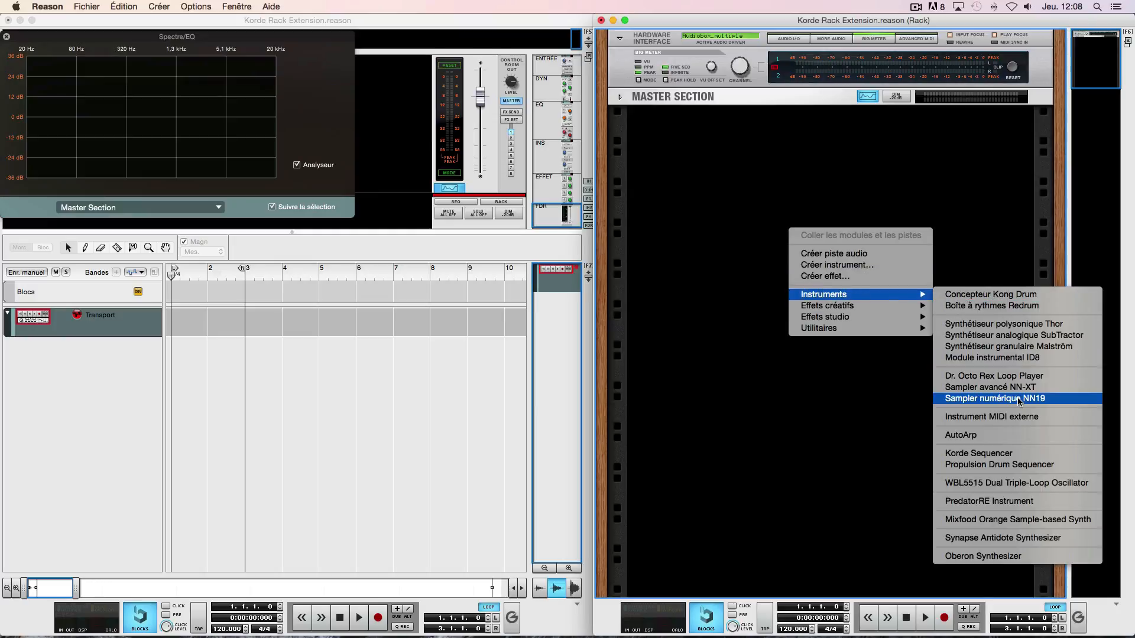
pyautogui.click(984, 453)
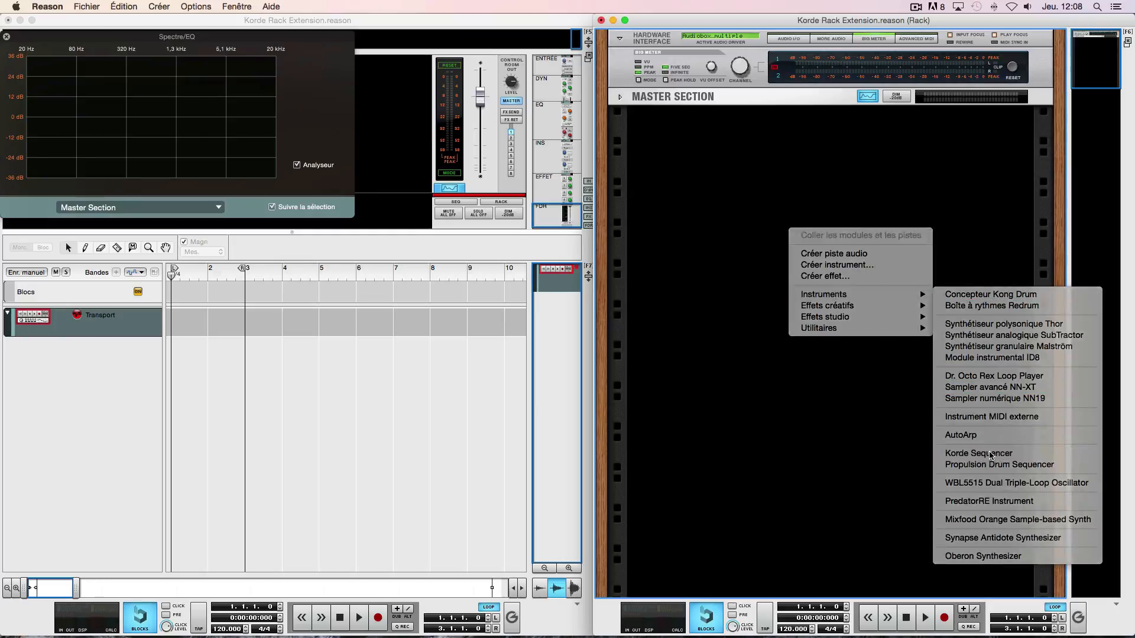
pyautogui.rightClick(843, 370)
pyautogui.moveTo(896, 434)
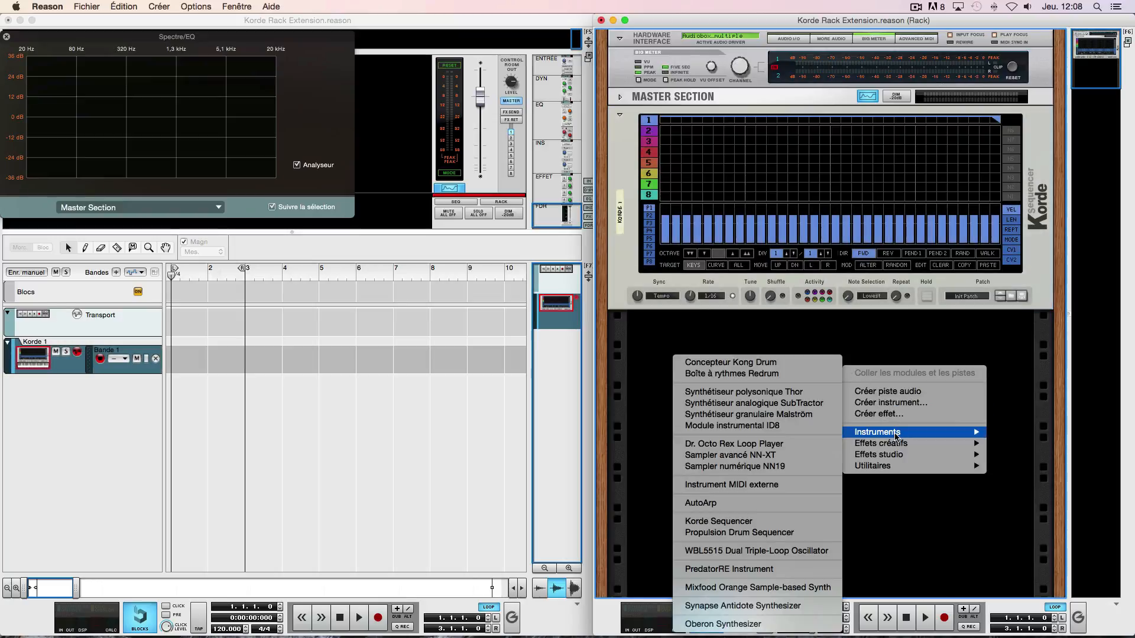
pyautogui.click(792, 404)
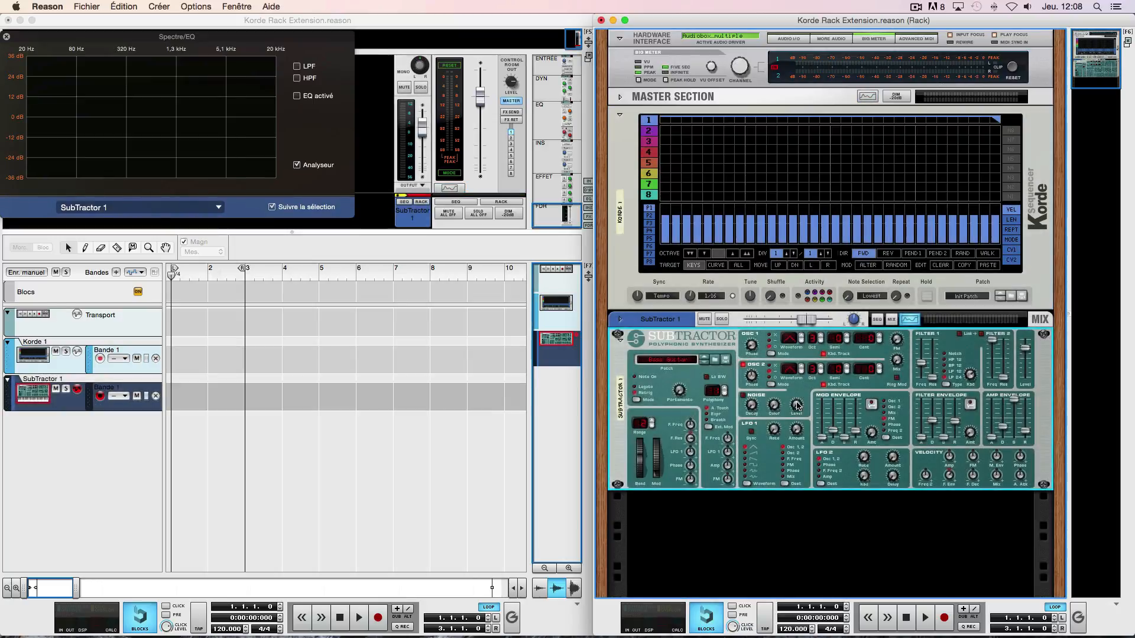
pyautogui.press('Tab')
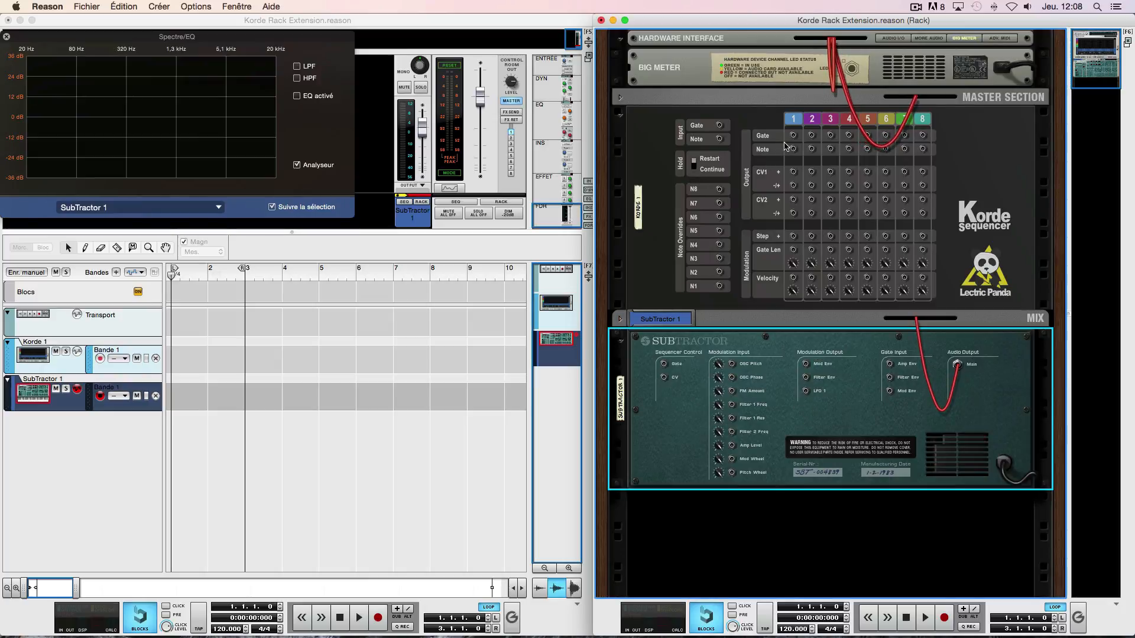
pyautogui.moveTo(793, 138); pyautogui.dragTo(670, 367)
pyautogui.moveTo(793, 153); pyautogui.dragTo(665, 381)
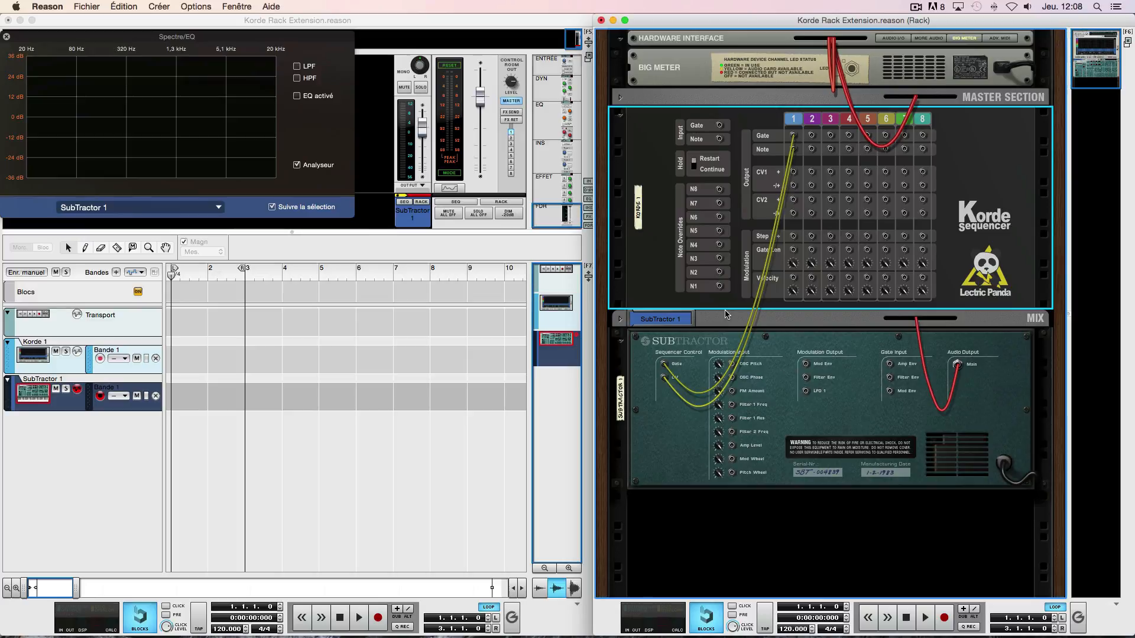
pyautogui.press('Tab')
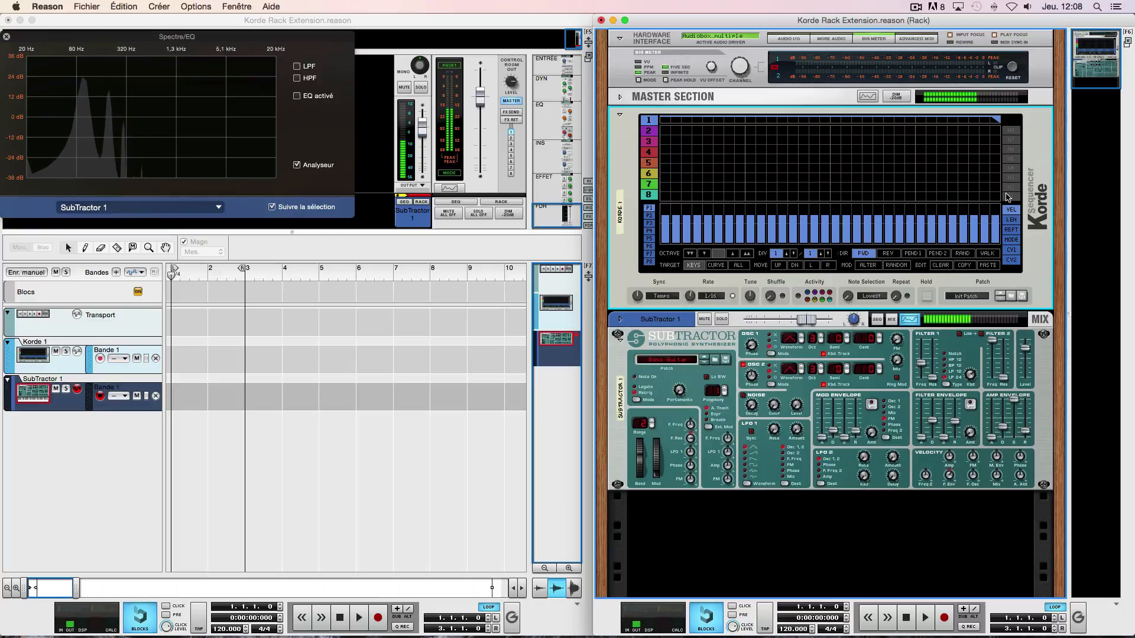
# With the Korde track selected and Hold on, program an eight-step pattern with notes on steps 1, 4 and 7.
pyautogui.click(43, 358)
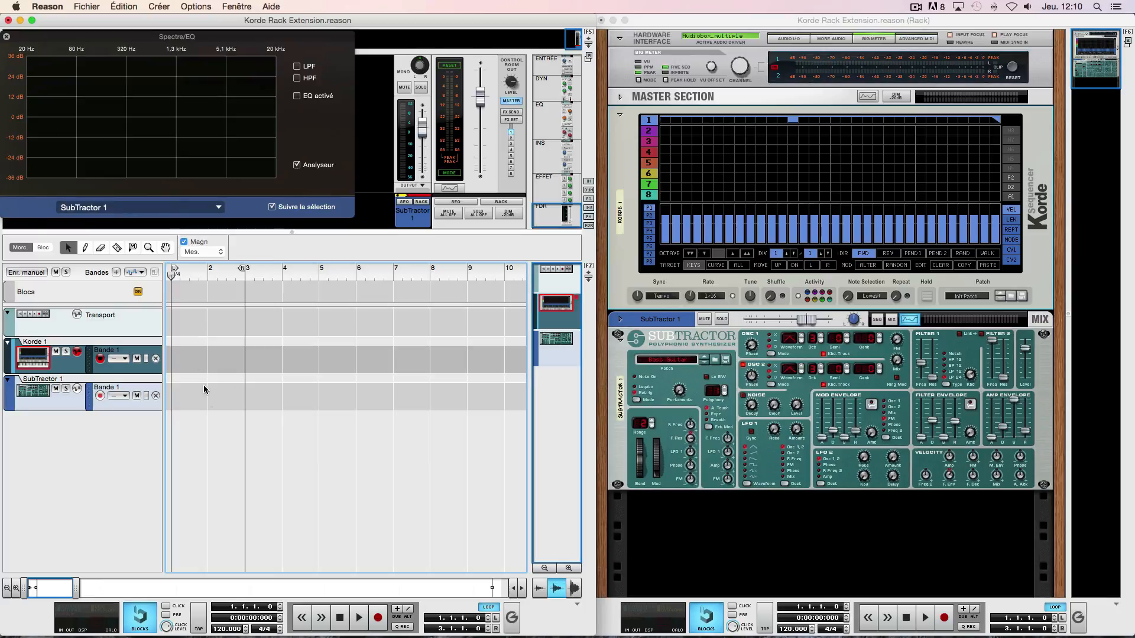
pyautogui.click(927, 299)
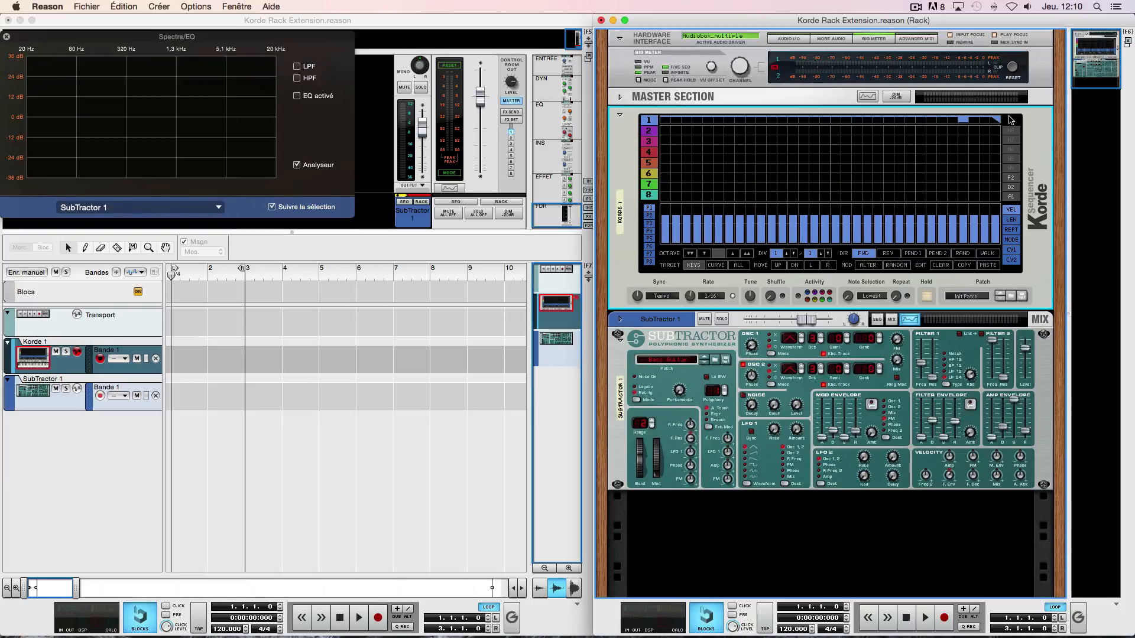
pyautogui.moveTo(999, 121); pyautogui.dragTo(739, 161)
pyautogui.click(665, 196)
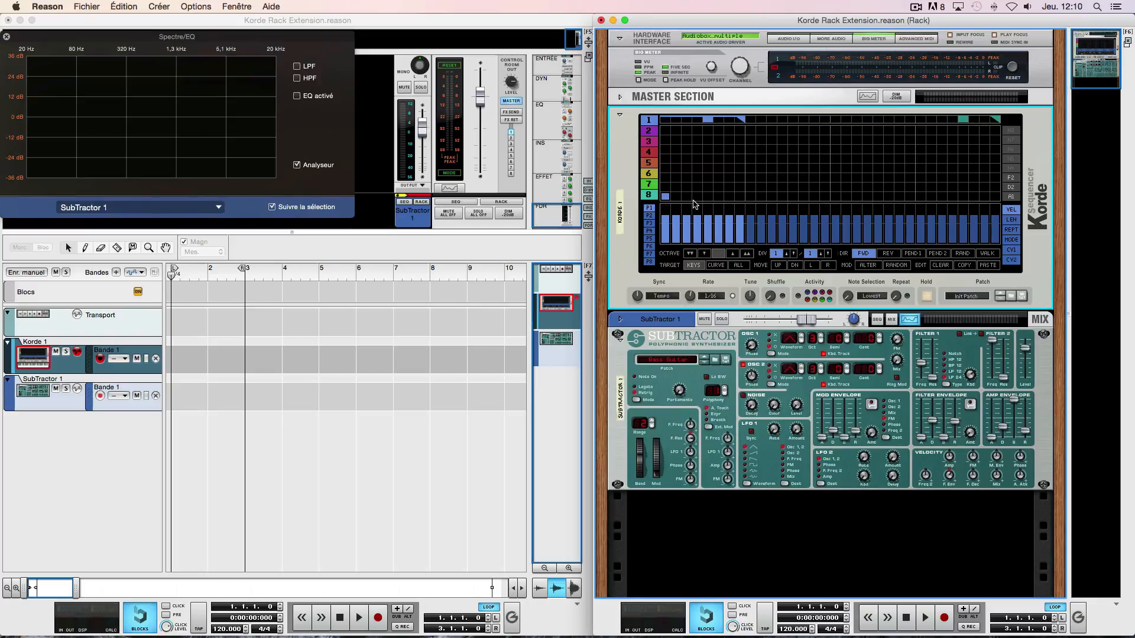
pyautogui.click(697, 197)
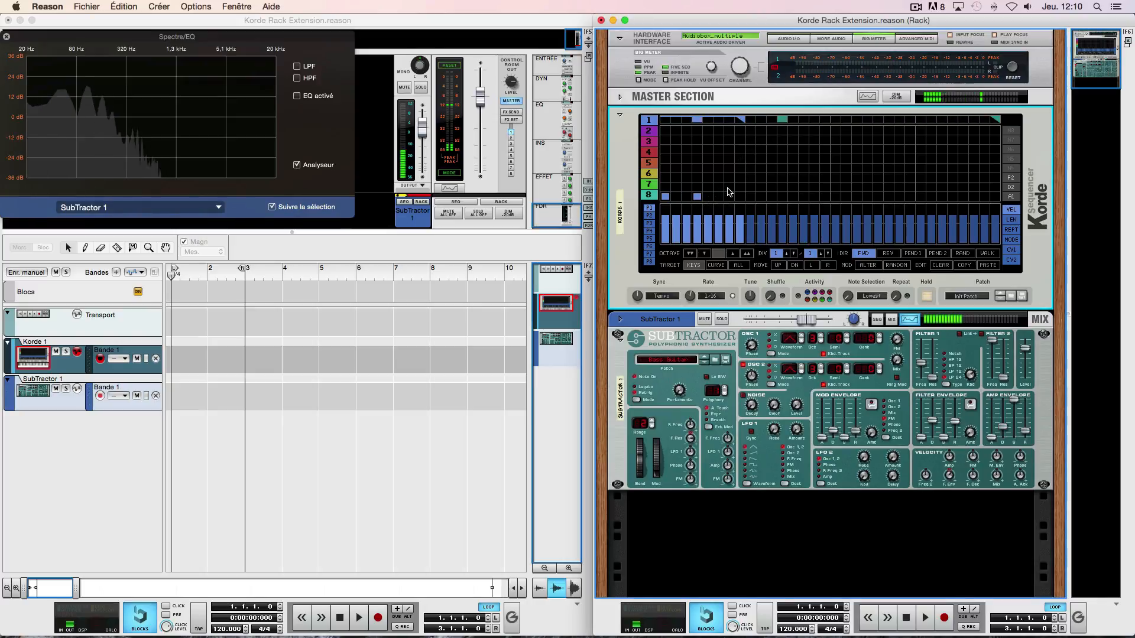
pyautogui.click(729, 187)
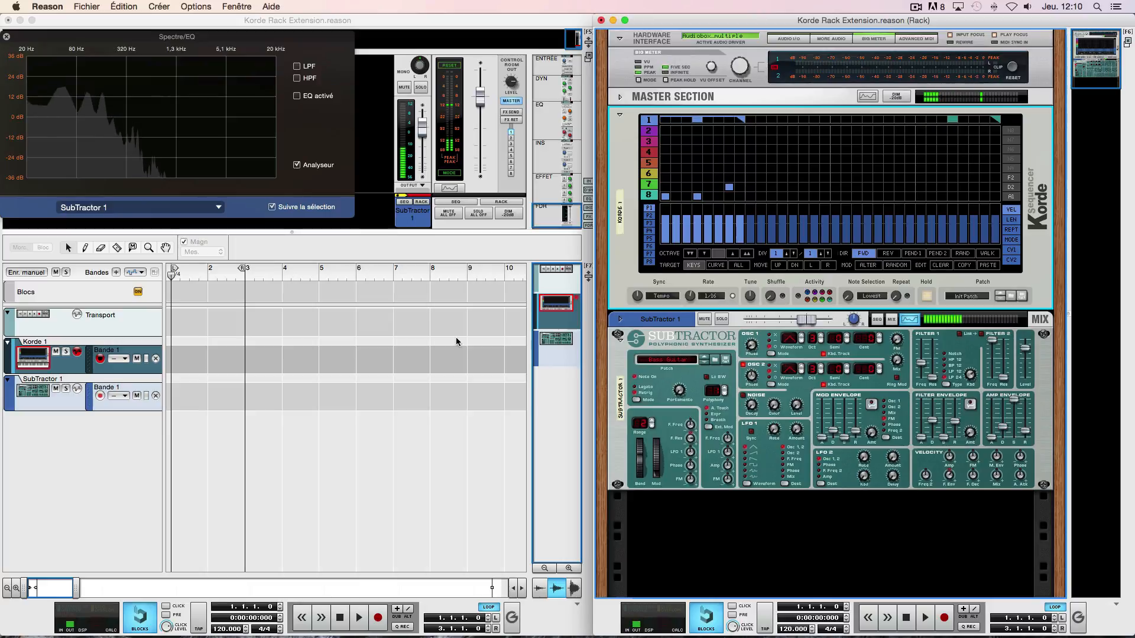
# Add a Distorsion Scream 4 effect below the SubTractor and turn down its P1 knob.
pyautogui.rightClick(757, 506)
pyautogui.moveTo(814, 585)
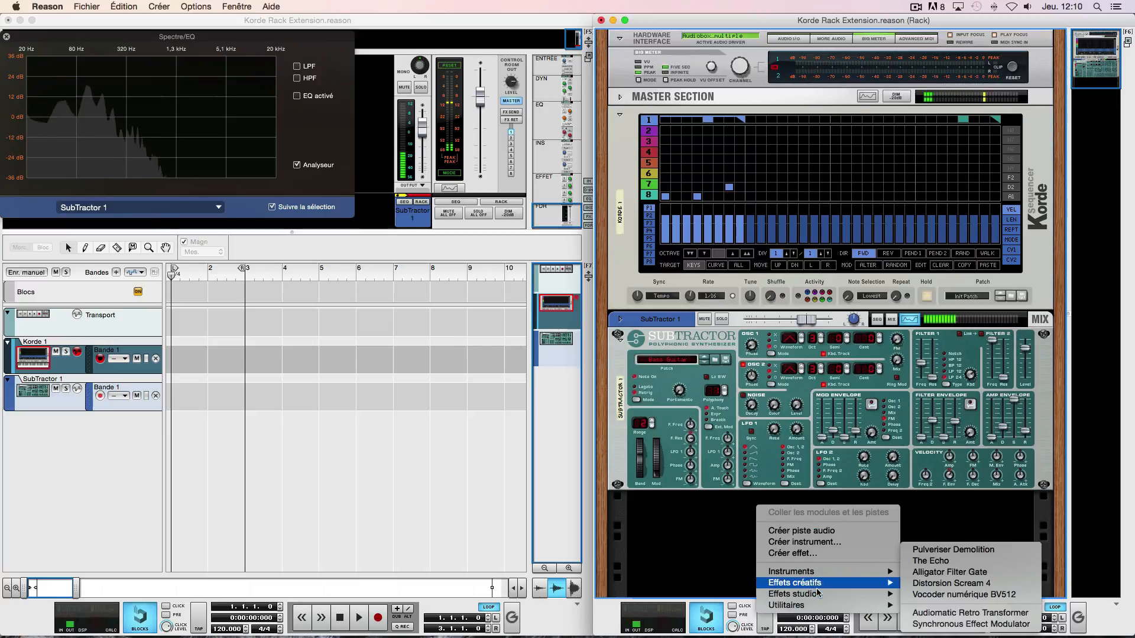
pyautogui.click(945, 584)
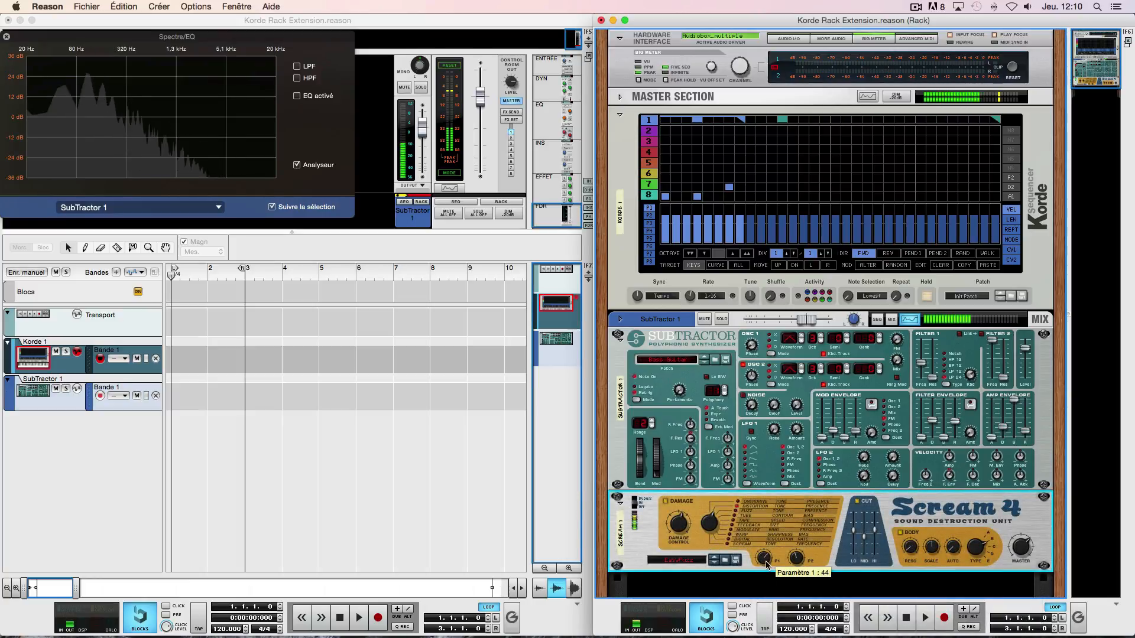
pyautogui.moveTo(766, 553); pyautogui.dragTo(767, 587)
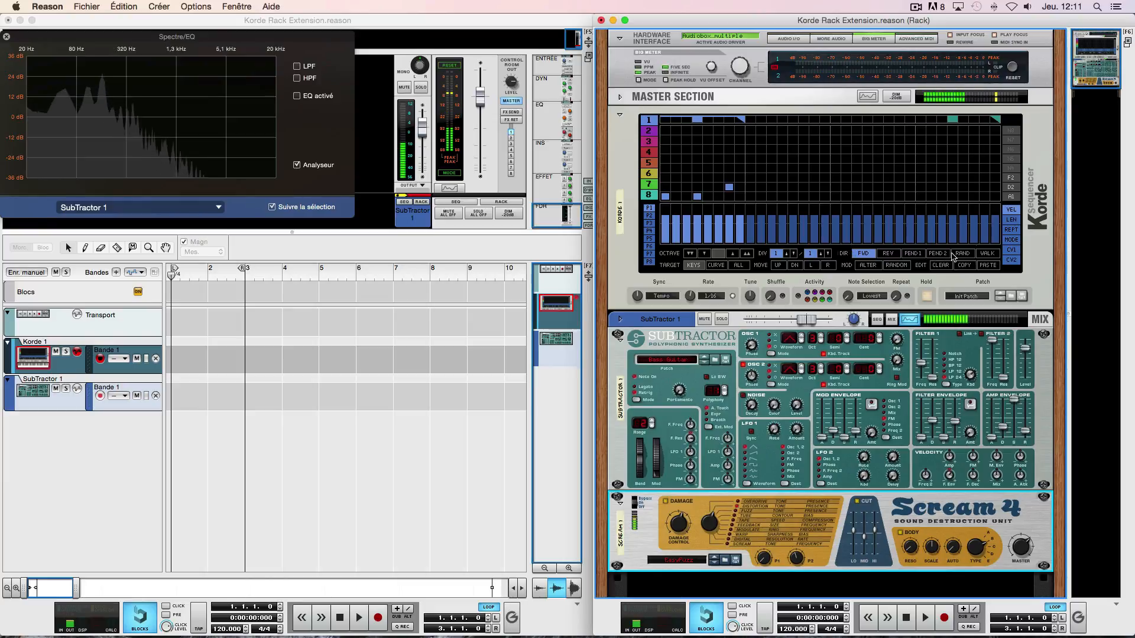
# Draw a rising CV1 curve across the Korde's eight steps and add a note on step 6 in the lowest row.
pyautogui.click(1008, 254)
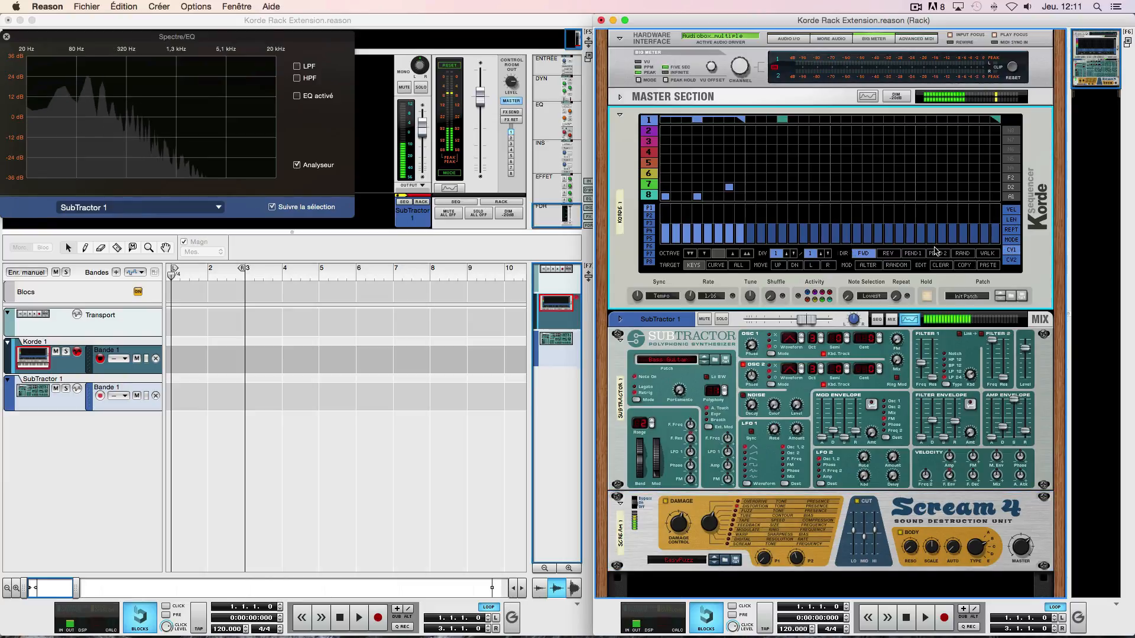
pyautogui.moveTo(665, 247)
pyautogui.mouseDown()
pyautogui.moveTo(731, 225)
pyautogui.moveTo(727, 207)
pyautogui.moveTo(660, 241)
pyautogui.mouseUp()
pyautogui.click(718, 197)
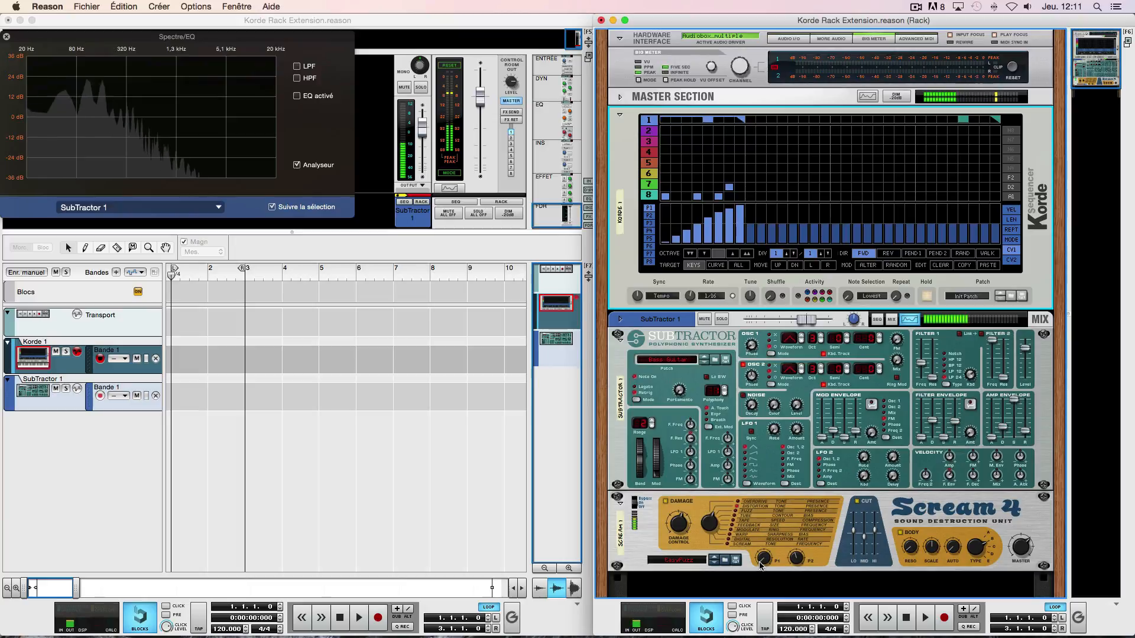
pyautogui.press('Tab')
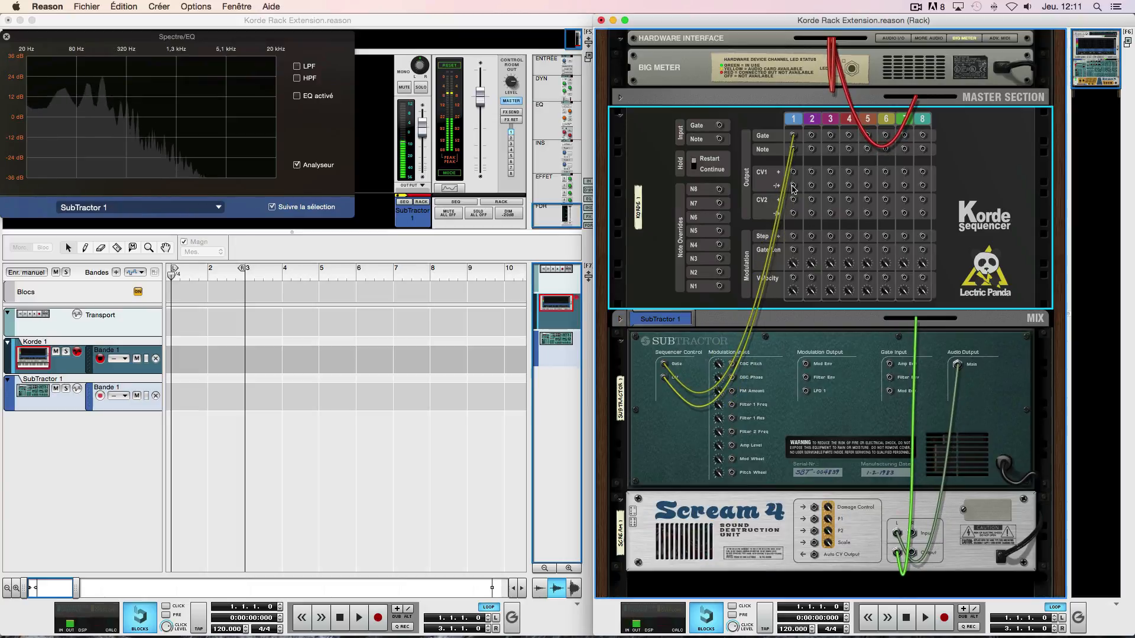
pyautogui.moveTo(794, 175); pyautogui.dragTo(817, 524)
pyautogui.press('Tab')
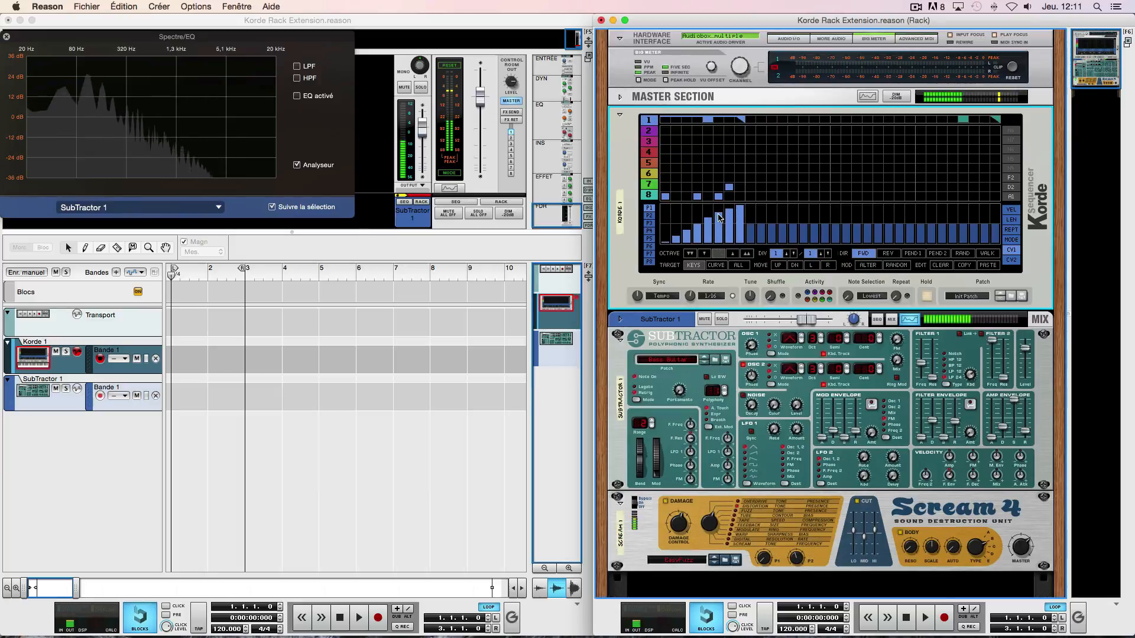
# Redraw the Korde's CV1 curve as a falling ramp over the eight steps, and turn up the Scream 4's P1 knob.
pyautogui.moveTo(718, 221)
pyautogui.mouseDown()
pyautogui.moveTo(720, 246)
pyautogui.moveTo(722, 202)
pyautogui.moveTo(722, 213)
pyautogui.mouseUp()
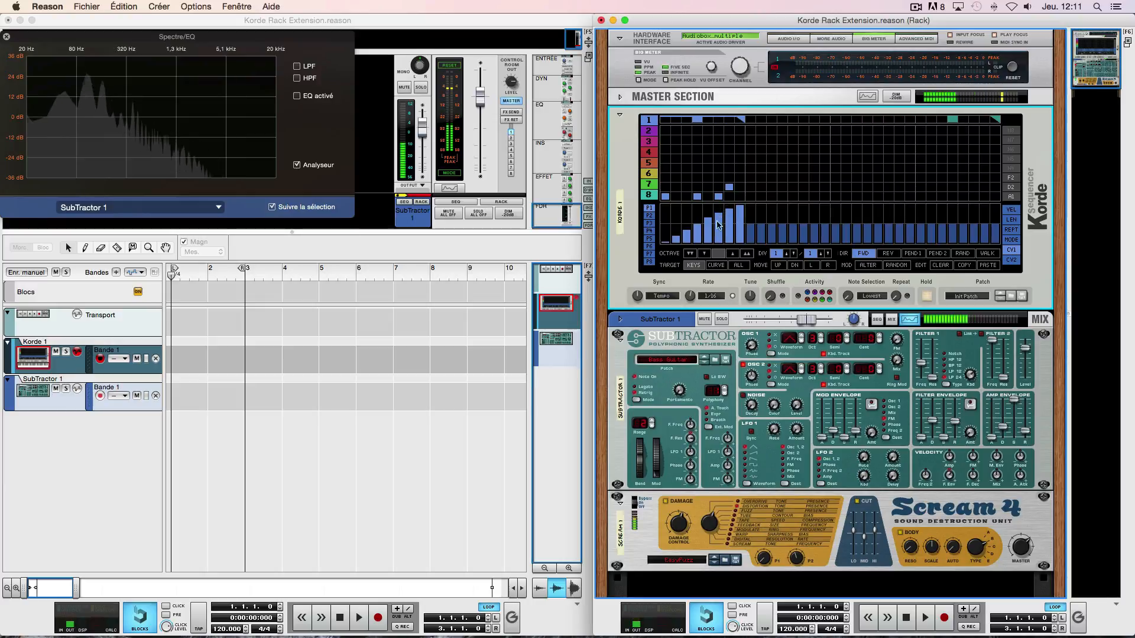
pyautogui.moveTo(666, 237); pyautogui.dragTo(667, 206)
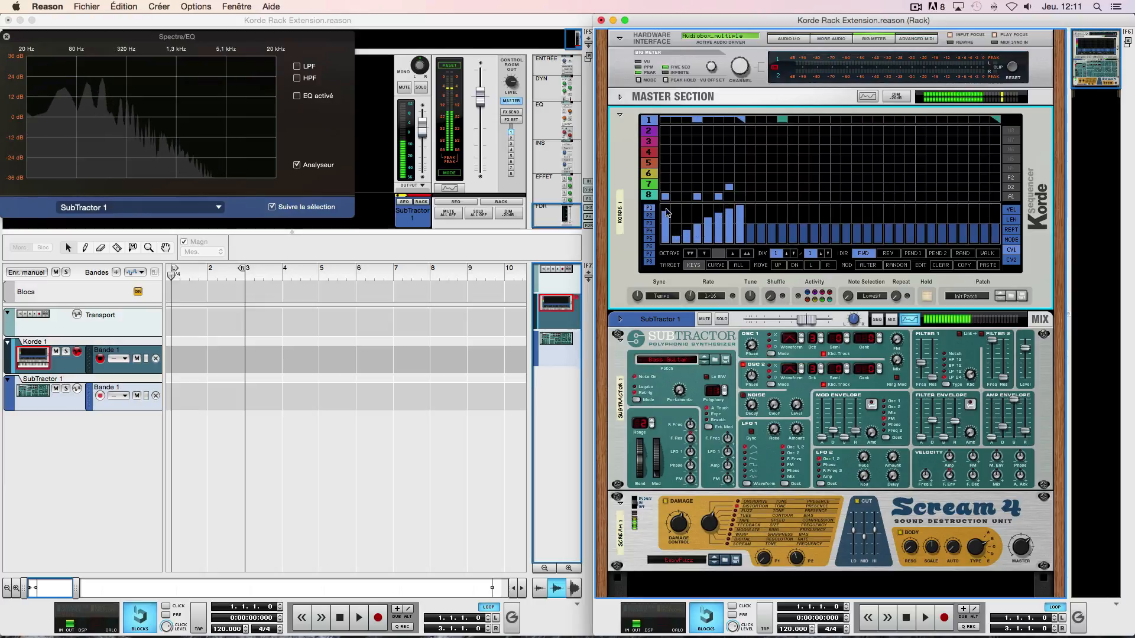
pyautogui.moveTo(677, 213); pyautogui.dragTo(747, 248)
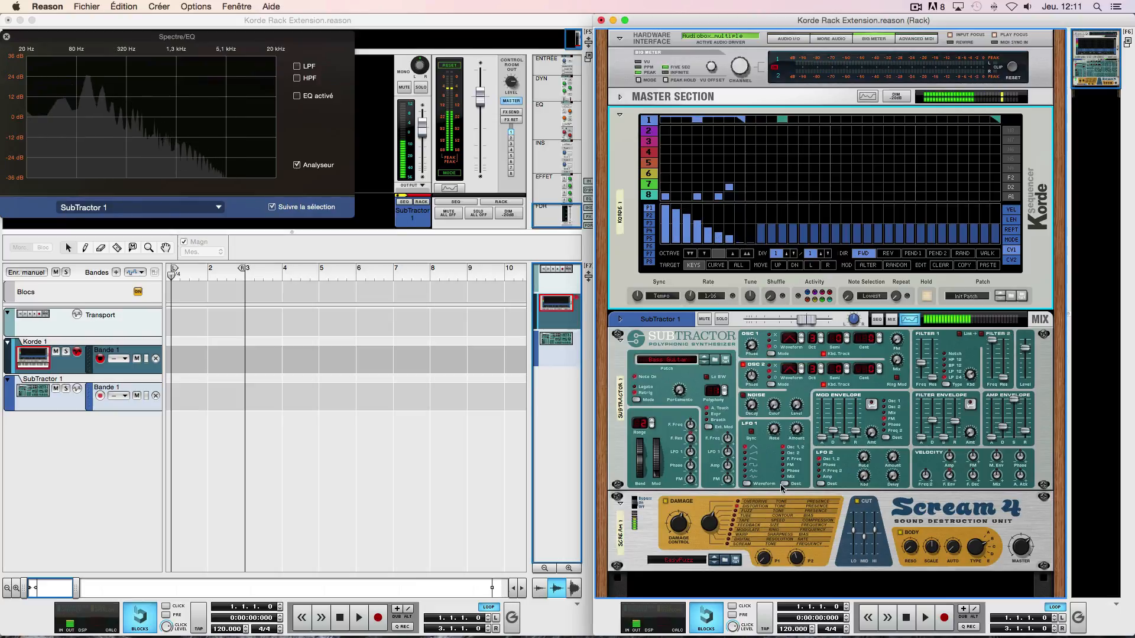
pyautogui.moveTo(765, 558); pyautogui.dragTo(770, 495)
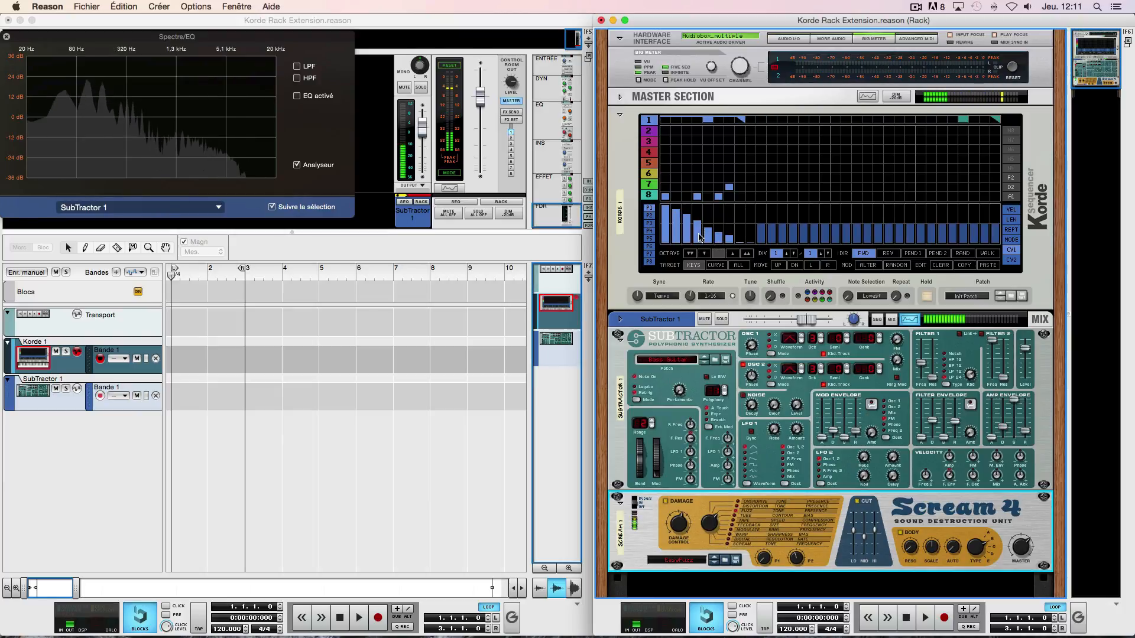
# Redraw the Korde's CV1 curve as a rising ramp from step 1, and turn up the Scream 4's Damage Control.
pyautogui.moveTo(700, 236); pyautogui.dragTo(743, 206)
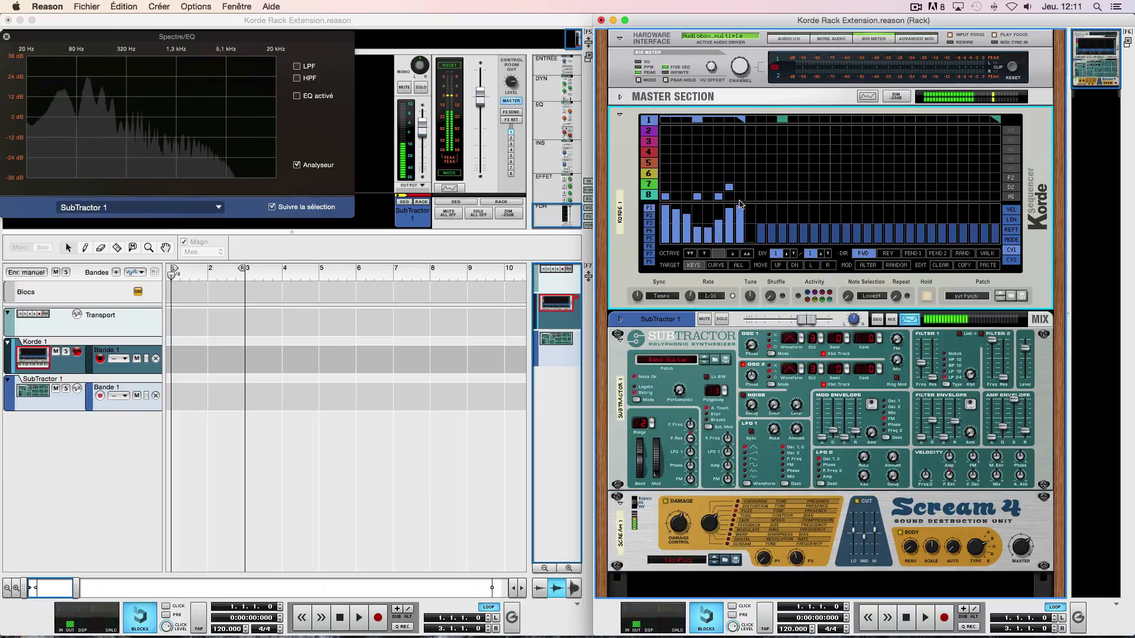
pyautogui.moveTo(681, 226)
pyautogui.mouseDown()
pyautogui.moveTo(664, 244)
pyautogui.moveTo(687, 242)
pyautogui.moveTo(717, 213)
pyautogui.moveTo(679, 237)
pyautogui.mouseUp()
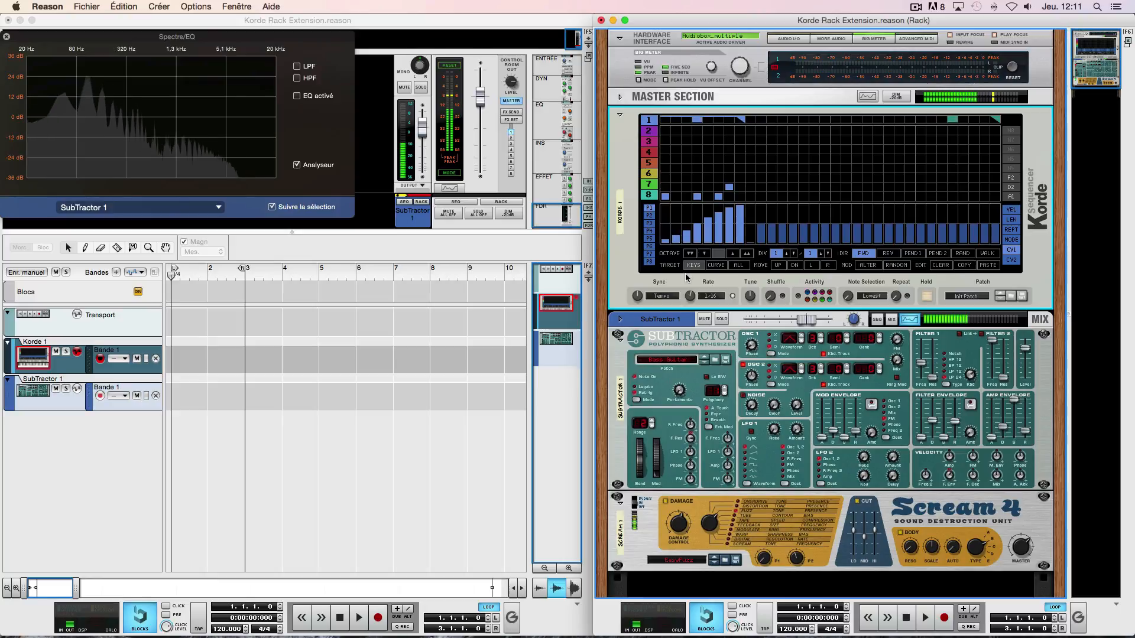
pyautogui.moveTo(682, 526); pyautogui.dragTo(683, 516)
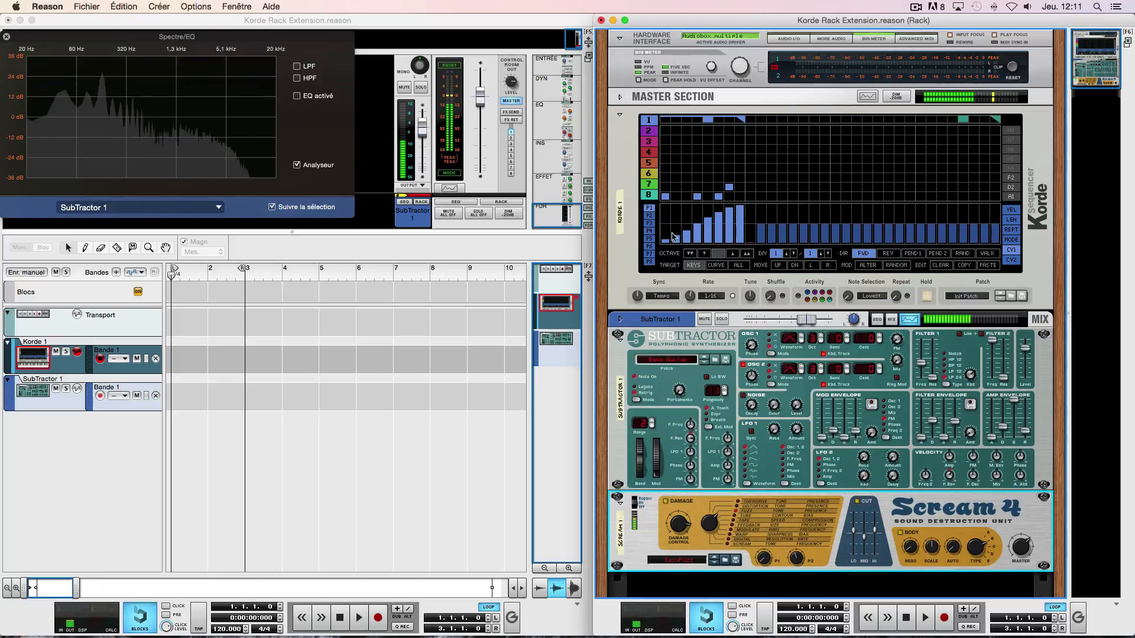
# Reshape the Korde's rising CV1 curve over the eight steps, and set the Scream 4's Damage Control to 76.
pyautogui.click(667, 214)
pyautogui.moveTo(667, 204)
pyautogui.mouseDown()
pyautogui.moveTo(669, 237)
pyautogui.moveTo(727, 217)
pyautogui.mouseUp()
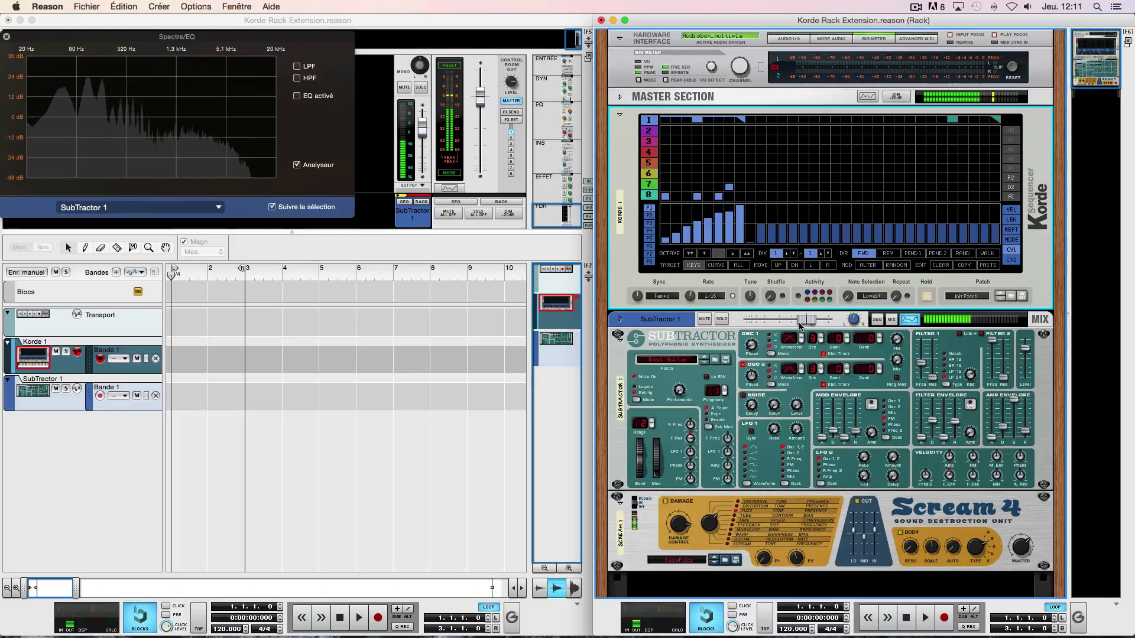
pyautogui.moveTo(682, 524); pyautogui.dragTo(686, 535)
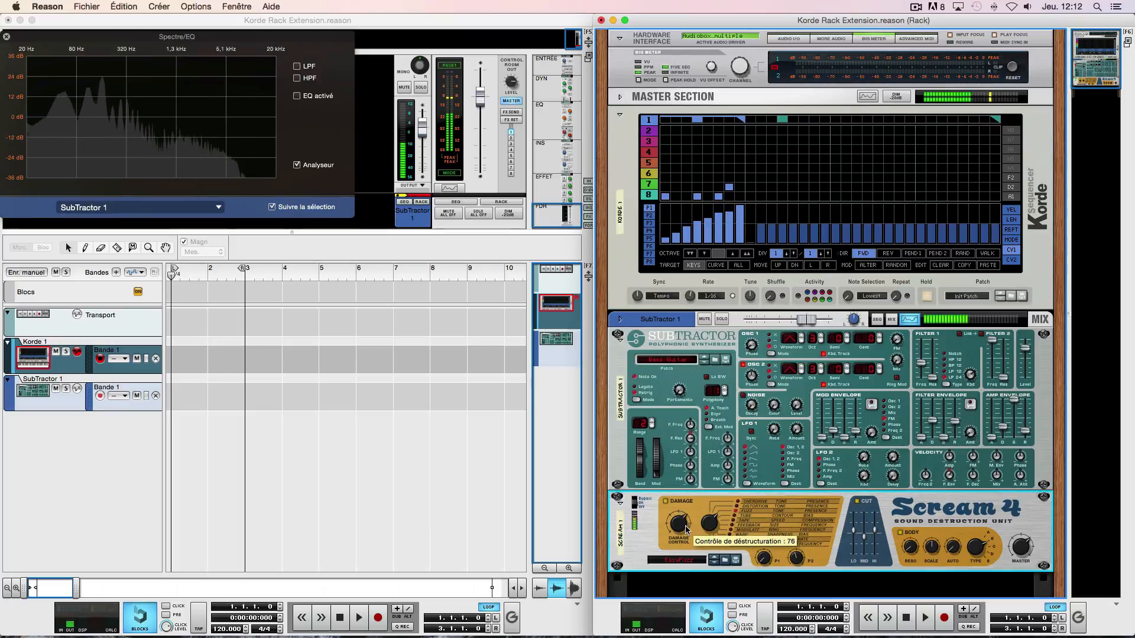
# With the song playing, add an Audiomatic Retro Transformer below the Scream 4 and select its Wash effect.
pyautogui.press('space')
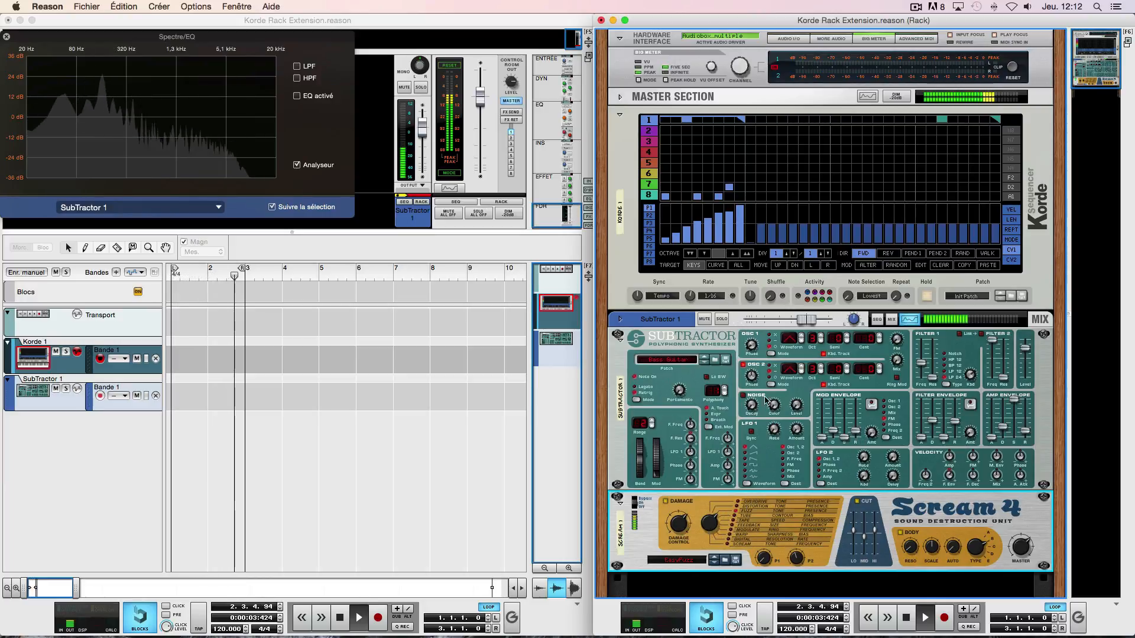
pyautogui.scroll(-3, 771, 404)
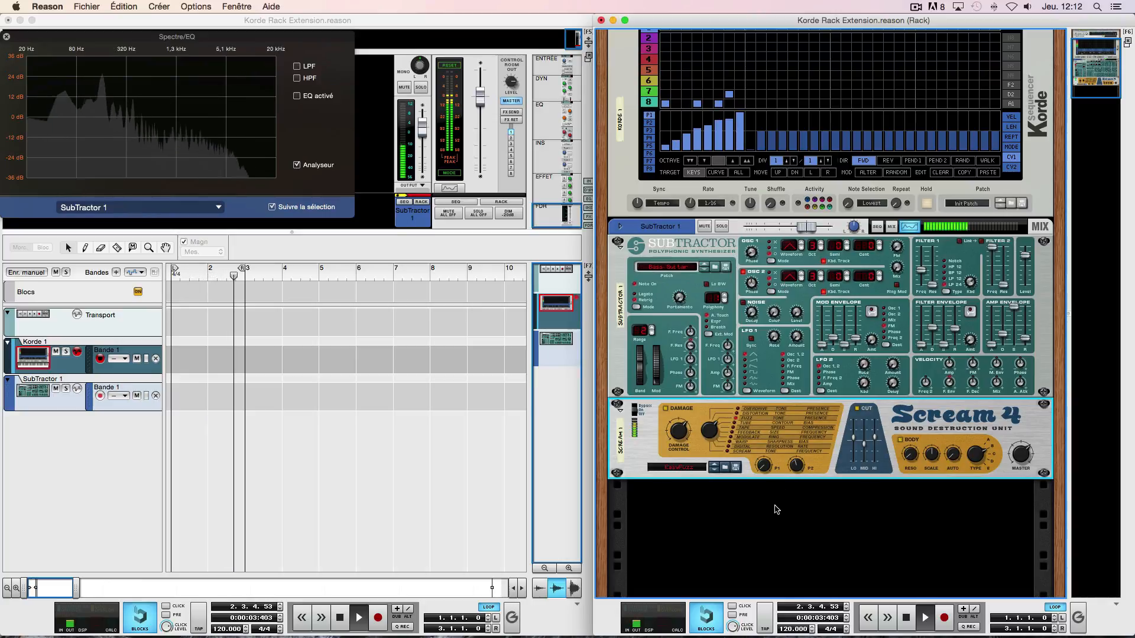
pyautogui.rightClick(770, 494)
pyautogui.moveTo(839, 571)
pyautogui.moveTo(851, 593)
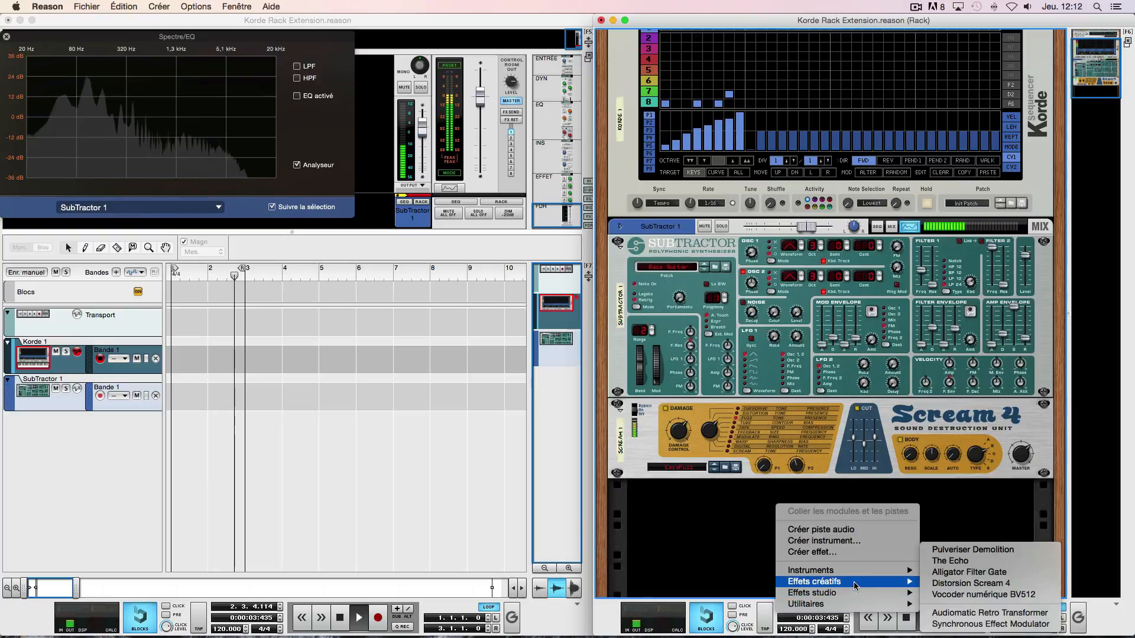
pyautogui.click(952, 613)
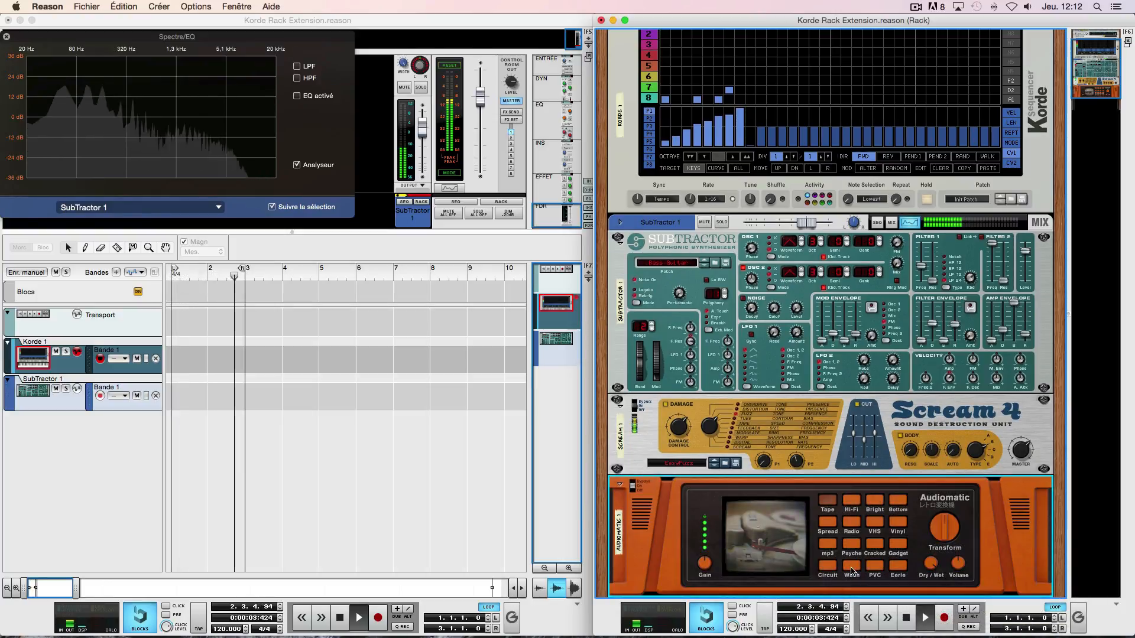
pyautogui.click(852, 565)
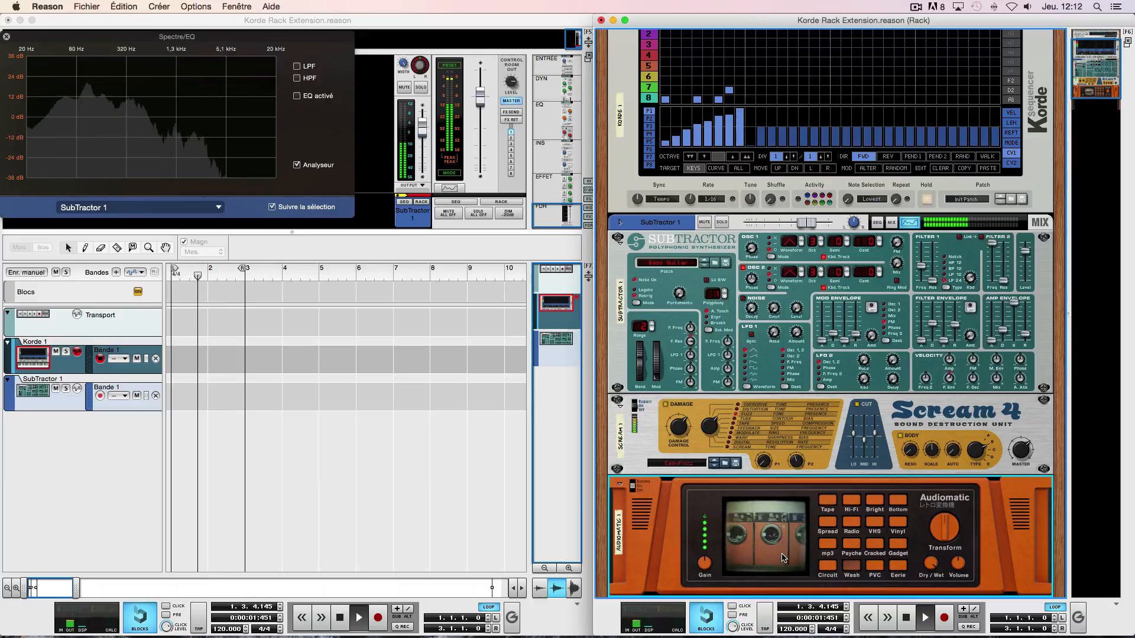
# Connect the CV2 output of the Korde's sequence 1 to the Audiomatic's Dry-Wet CV input, and adjust the Dry/Wet knob.
pyautogui.press('Tab')
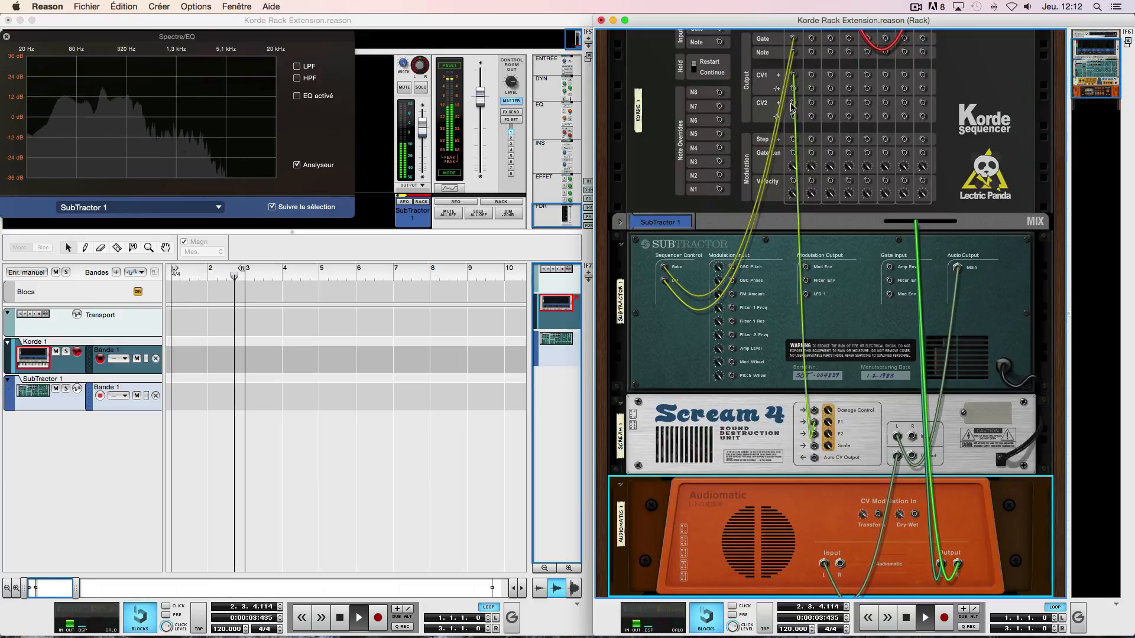
pyautogui.moveTo(794, 103); pyautogui.dragTo(915, 508)
pyautogui.press('Tab')
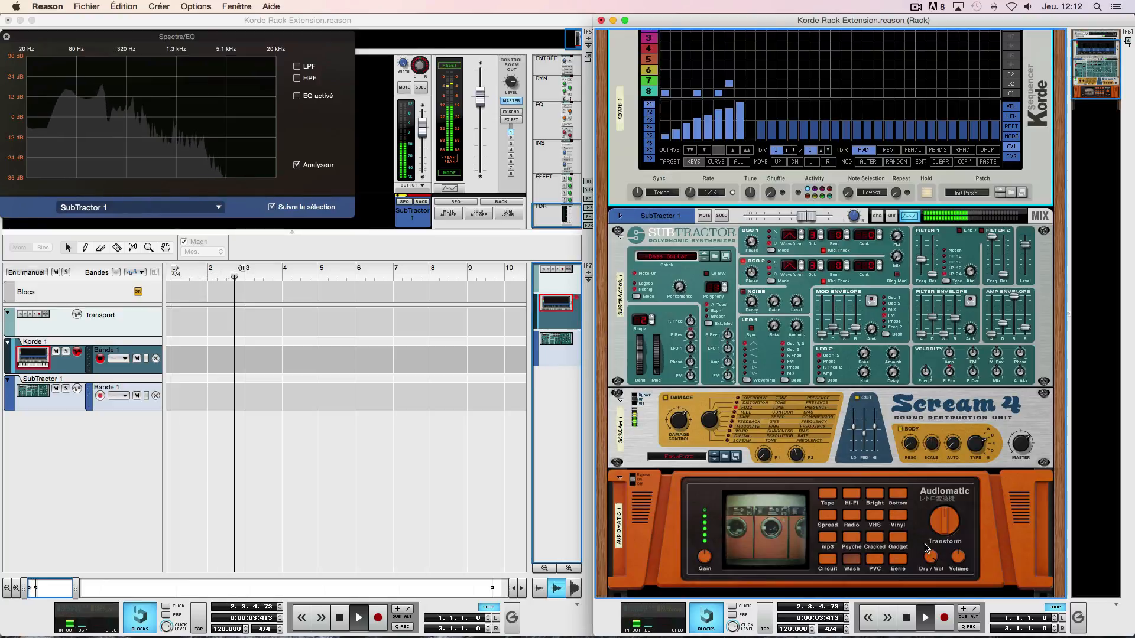
pyautogui.click(936, 566)
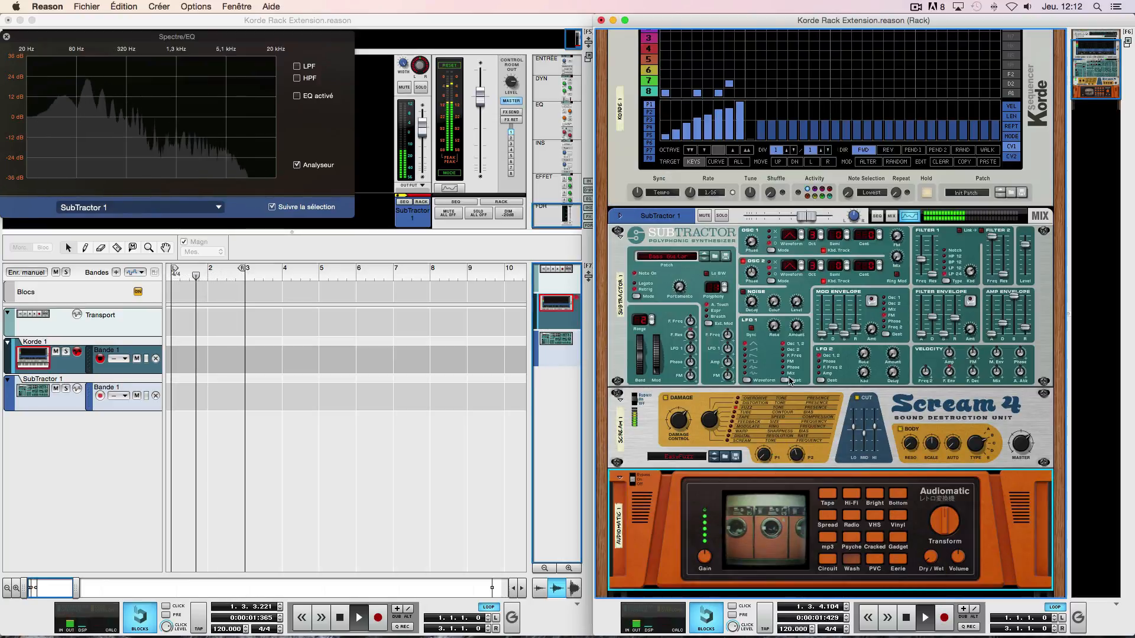
# In the Korde's CV2 curve, lower the first eight steps to zero, and raise steps 1 and 6 to maximum.
pyautogui.click(727, 134)
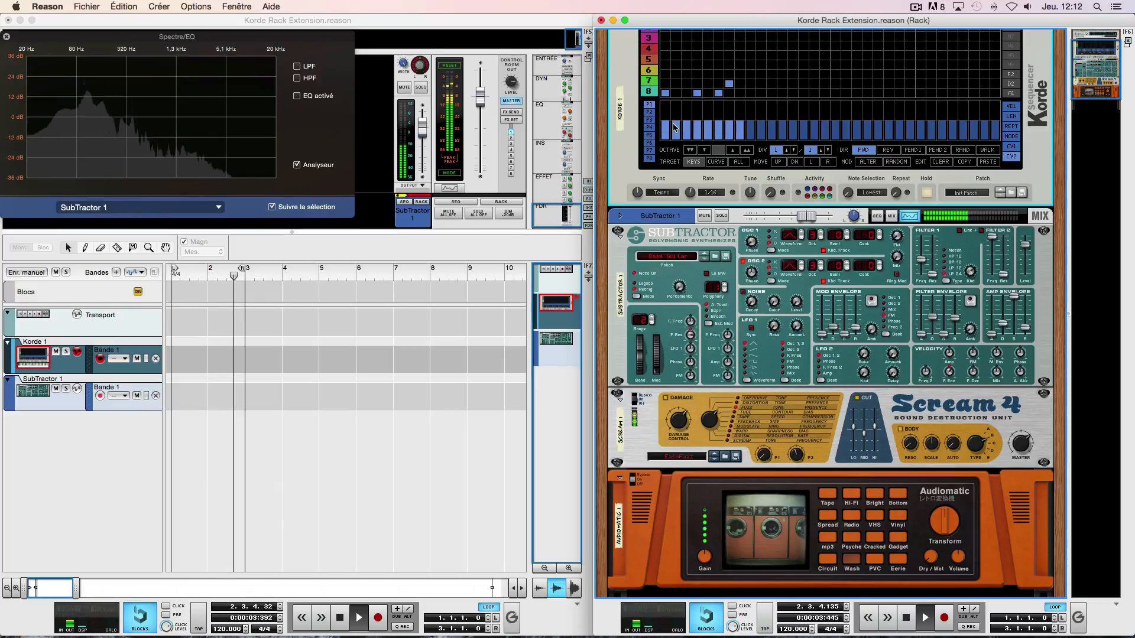
pyautogui.moveTo(667, 121)
pyautogui.mouseDown()
pyautogui.moveTo(667, 102)
pyautogui.moveTo(679, 141)
pyautogui.moveTo(742, 141)
pyautogui.moveTo(665, 141)
pyautogui.mouseUp()
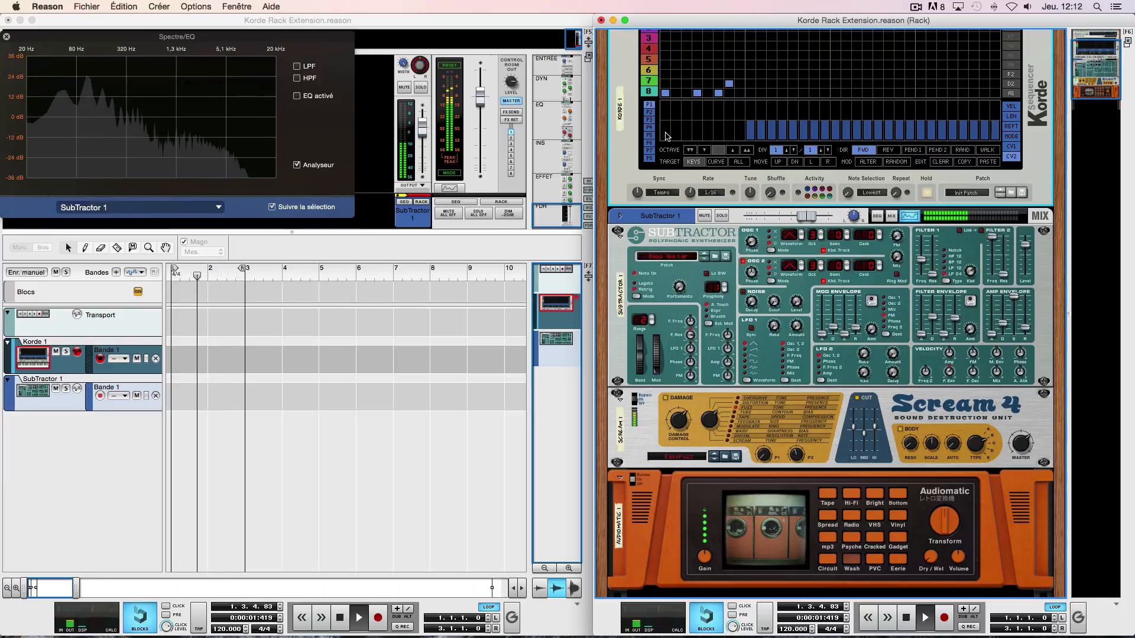
pyautogui.moveTo(667, 136); pyautogui.dragTo(666, 105)
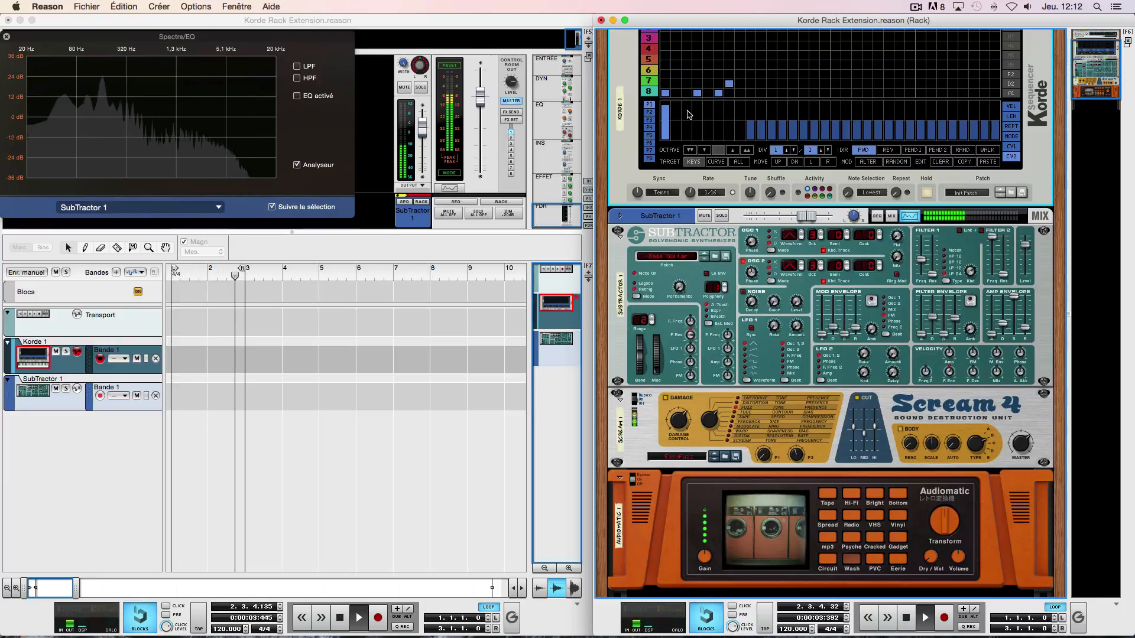
pyautogui.click(719, 114)
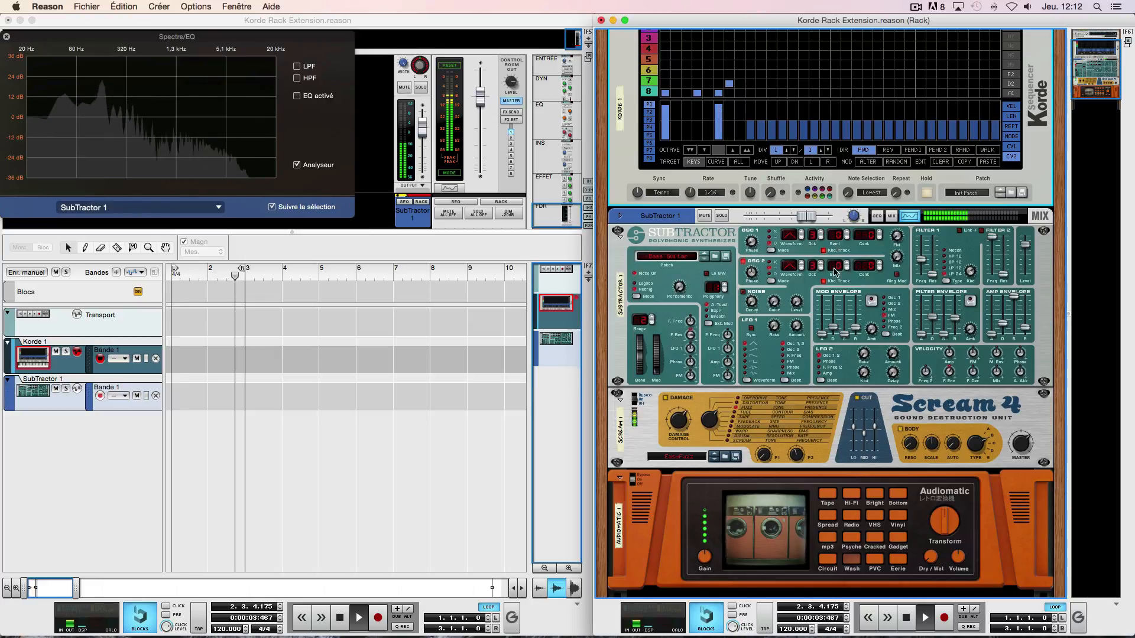
# Examine the Korde's CV curve and its rear cabling to the Scream 4 and Audiomatic, stopping playback along the way.
pyautogui.press('Tab')
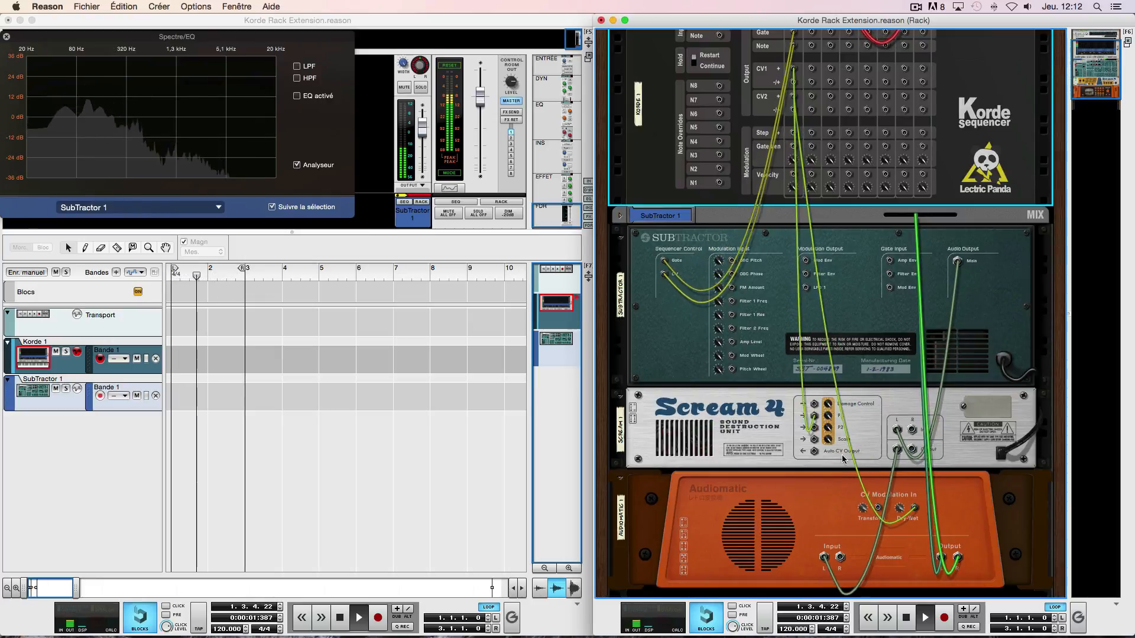
pyautogui.press('Tab')
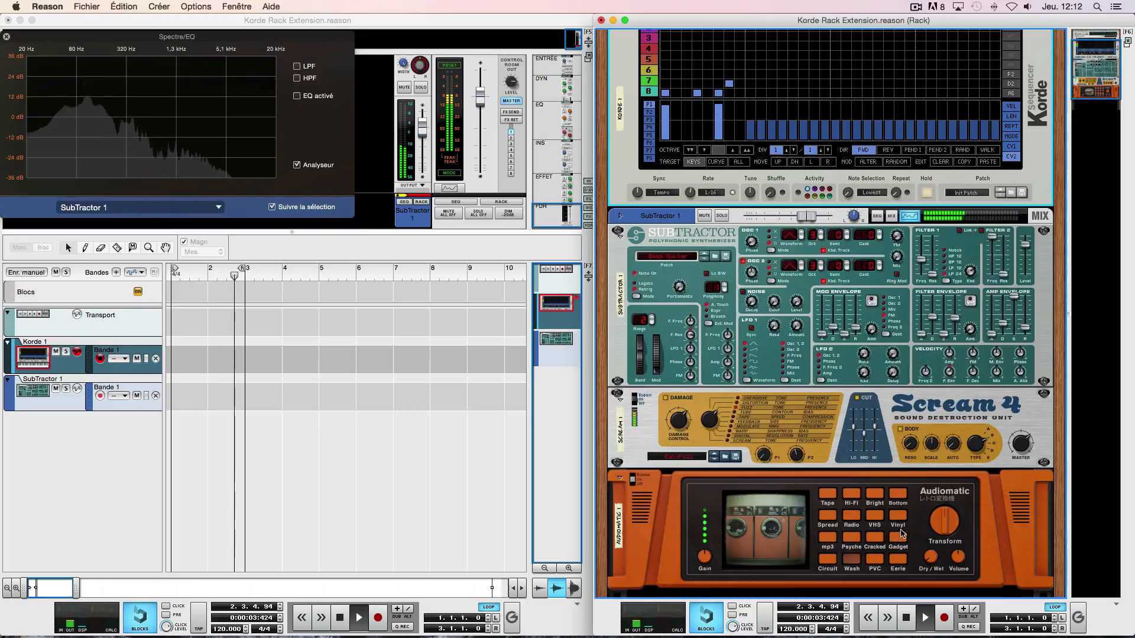
pyautogui.scroll(1, 798, 349)
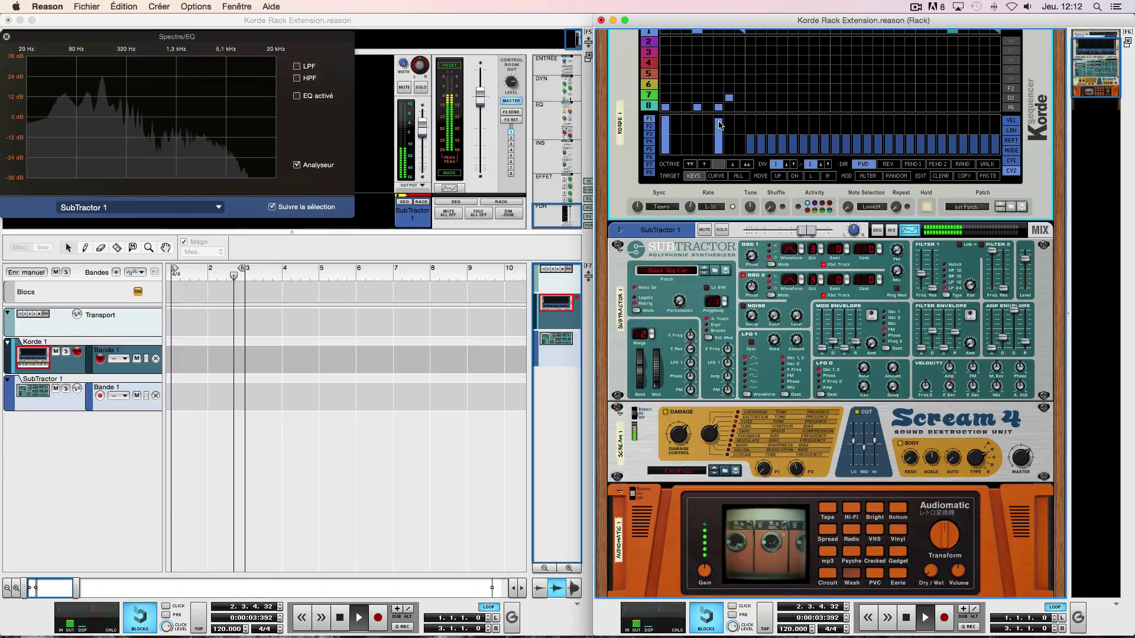
pyautogui.moveTo(720, 132)
pyautogui.mouseDown()
pyautogui.moveTo(718, 117)
pyautogui.moveTo(731, 117)
pyautogui.moveTo(729, 134)
pyautogui.mouseUp()
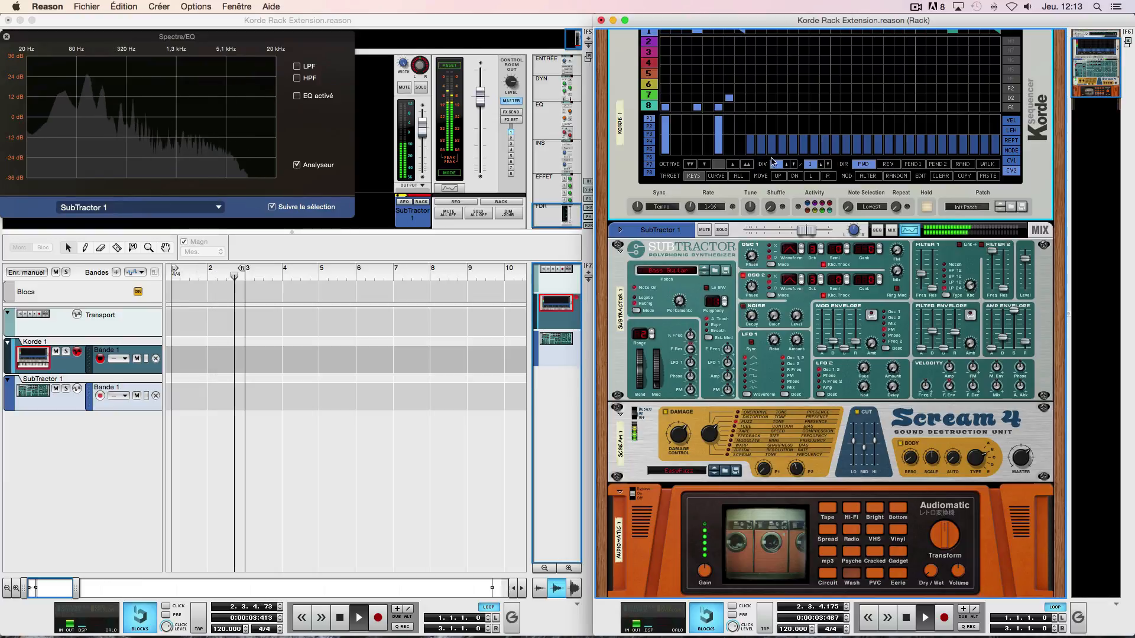
pyautogui.scroll(2, 887, 204)
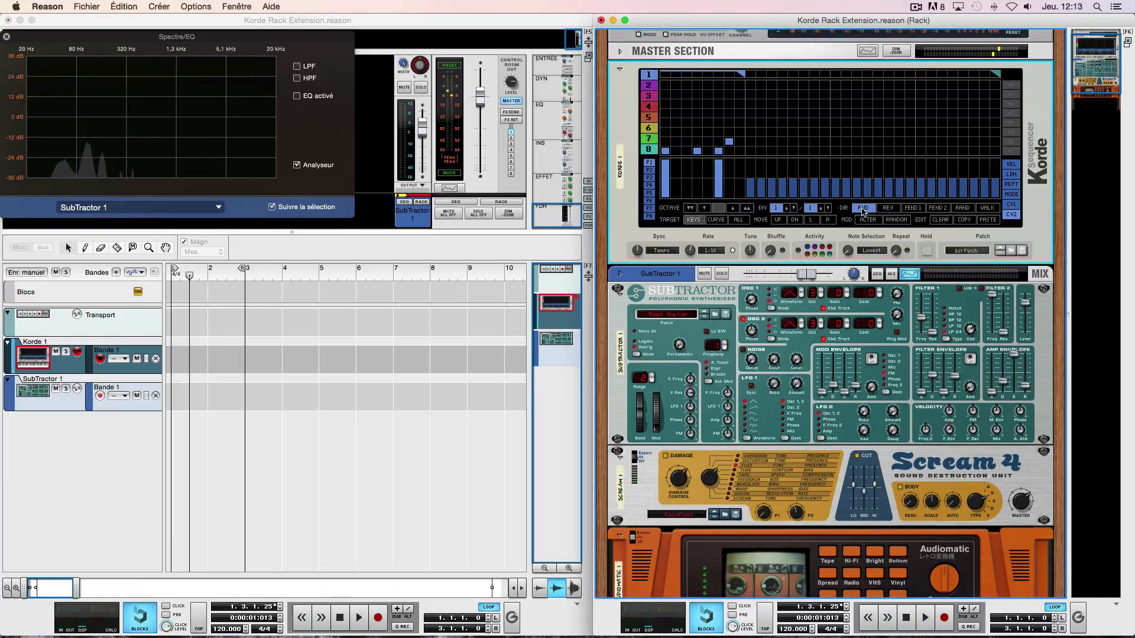
pyautogui.scroll(-5, 862, 211)
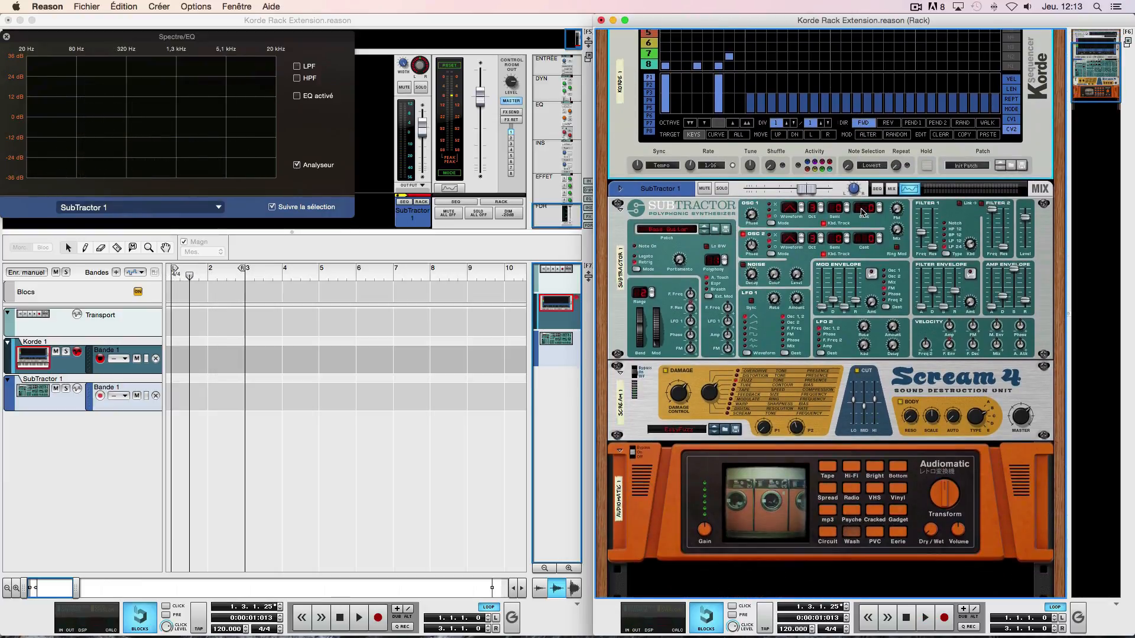
pyautogui.scroll(1, 862, 212)
pyautogui.press('Tab')
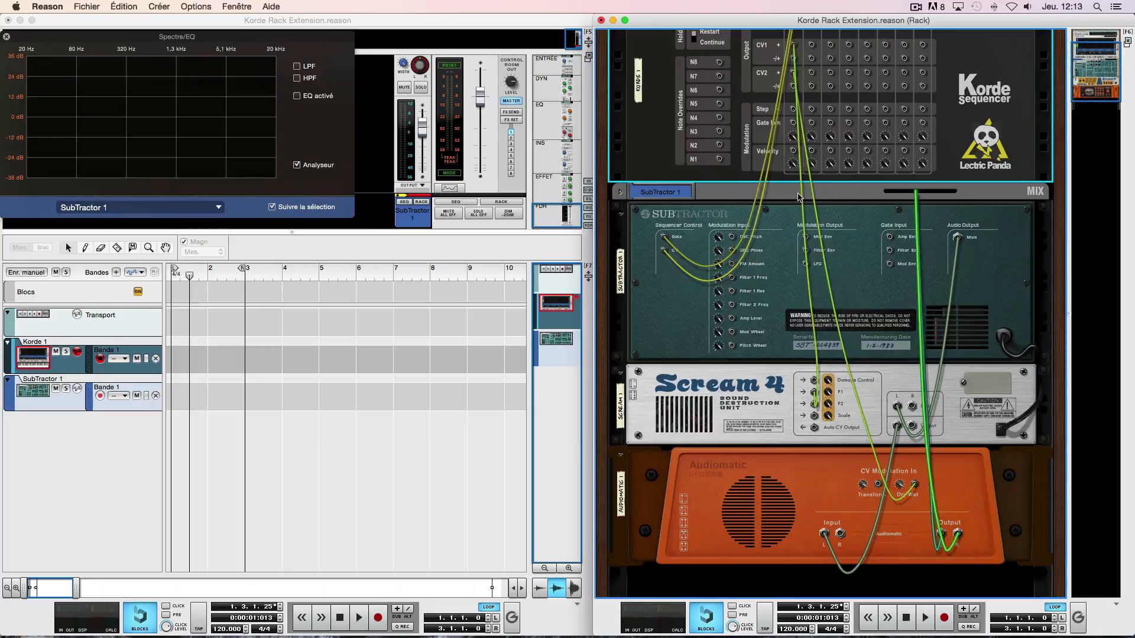
pyautogui.scroll(5, 807, 197)
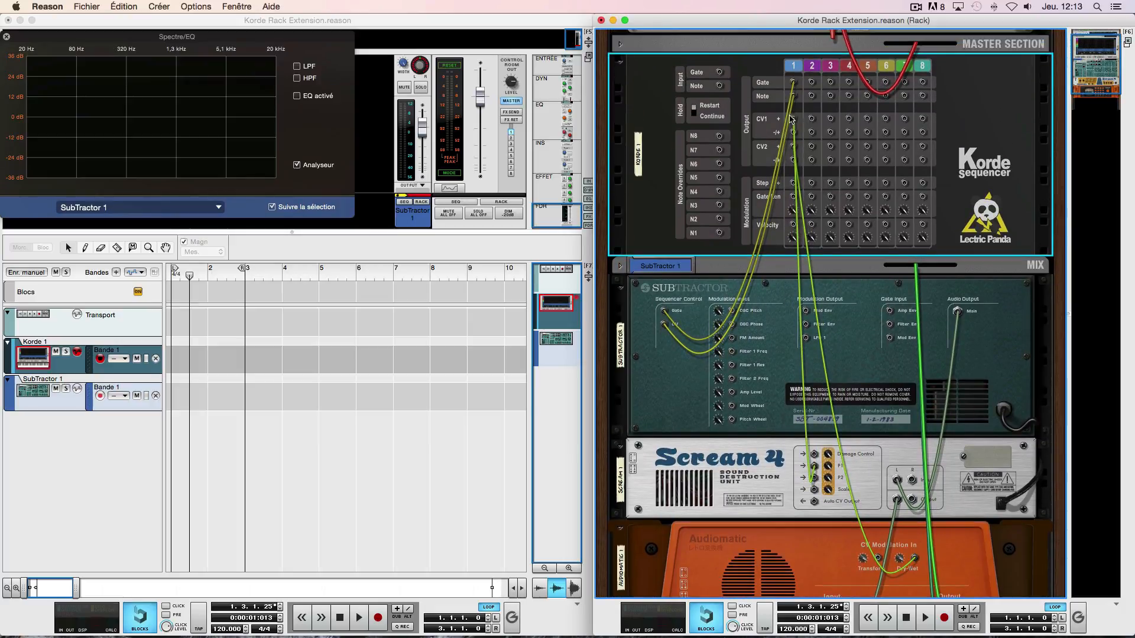
pyautogui.press('Tab')
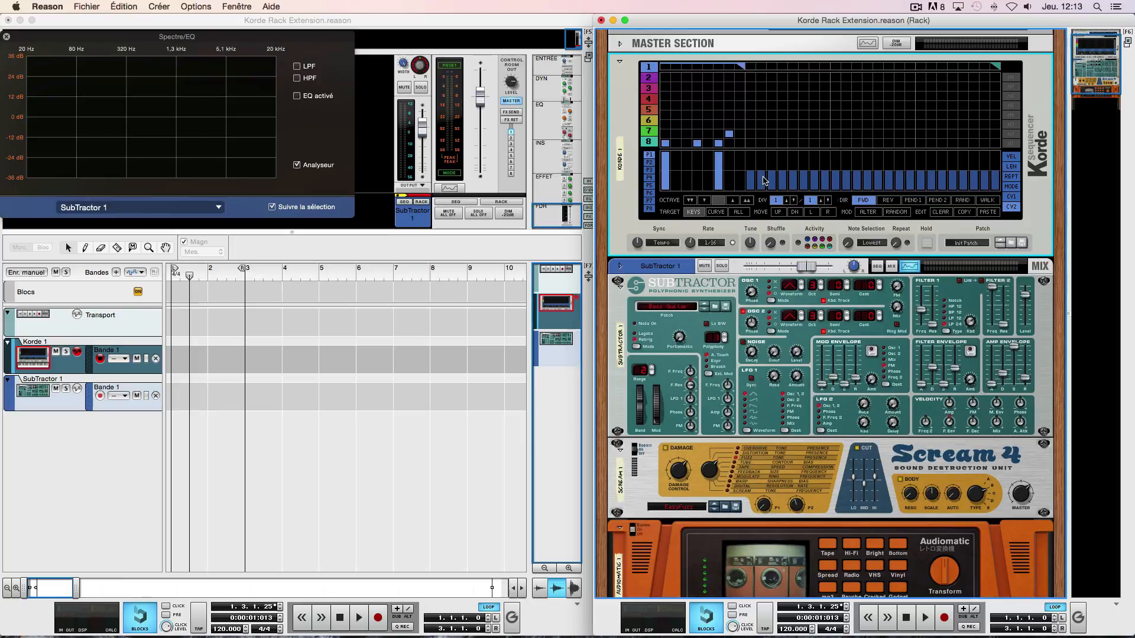
pyautogui.scroll(-5, 857, 298)
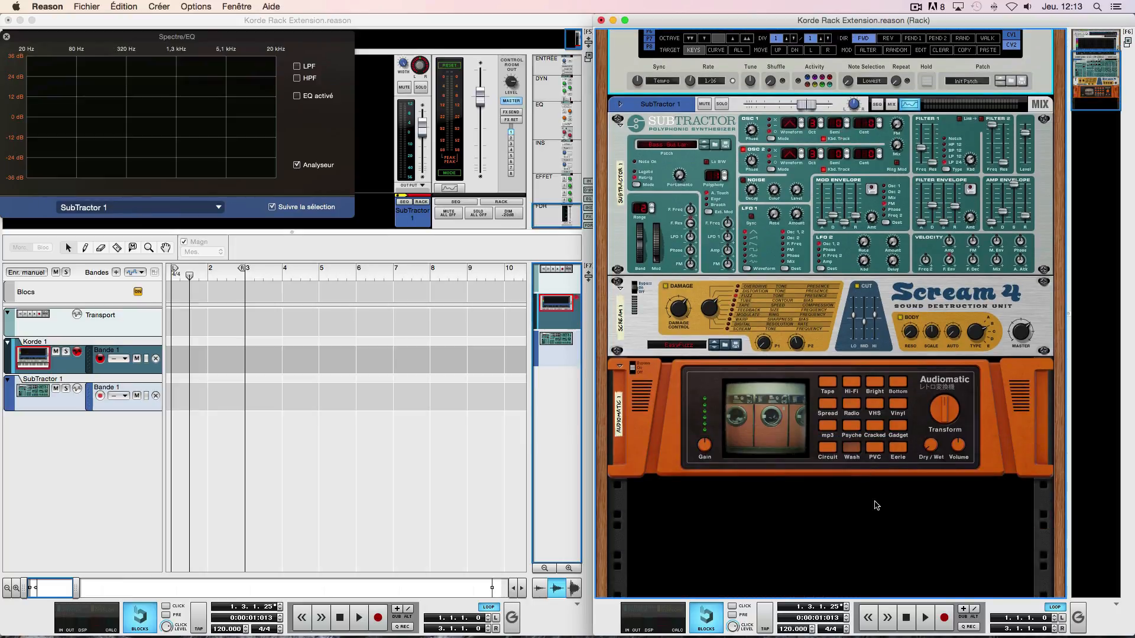
pyautogui.rightClick(882, 495)
pyautogui.moveTo(923, 589)
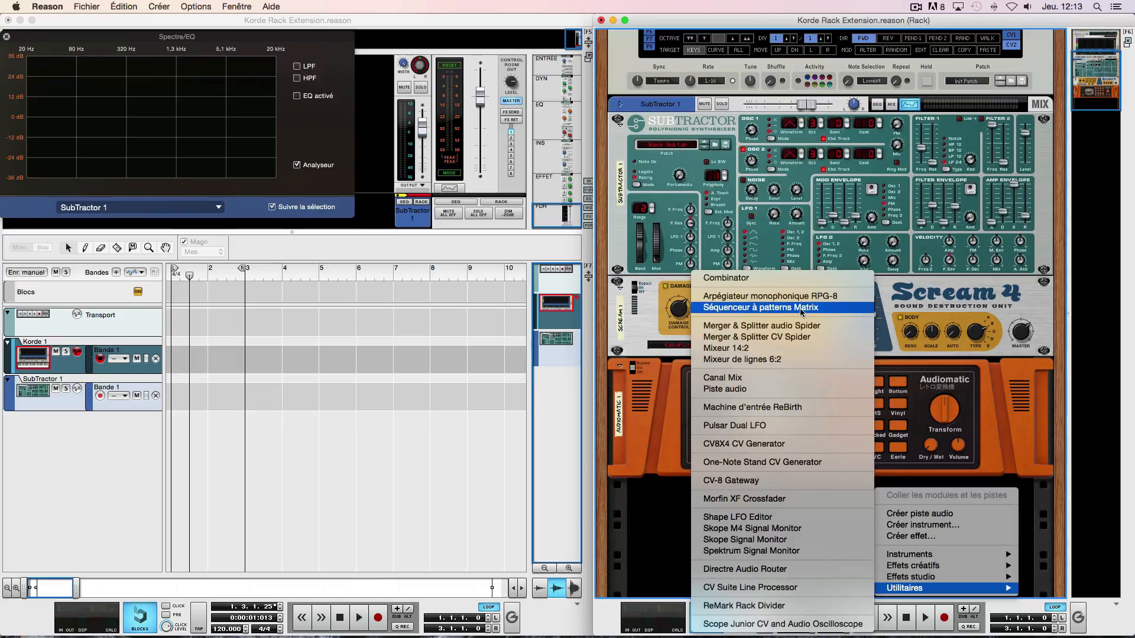
pyautogui.click(726, 309)
# Compare the Korde's front-panel sequences and curves with its rear Gate, Note and CV outputs.
pyautogui.scroll(5, 748, 498)
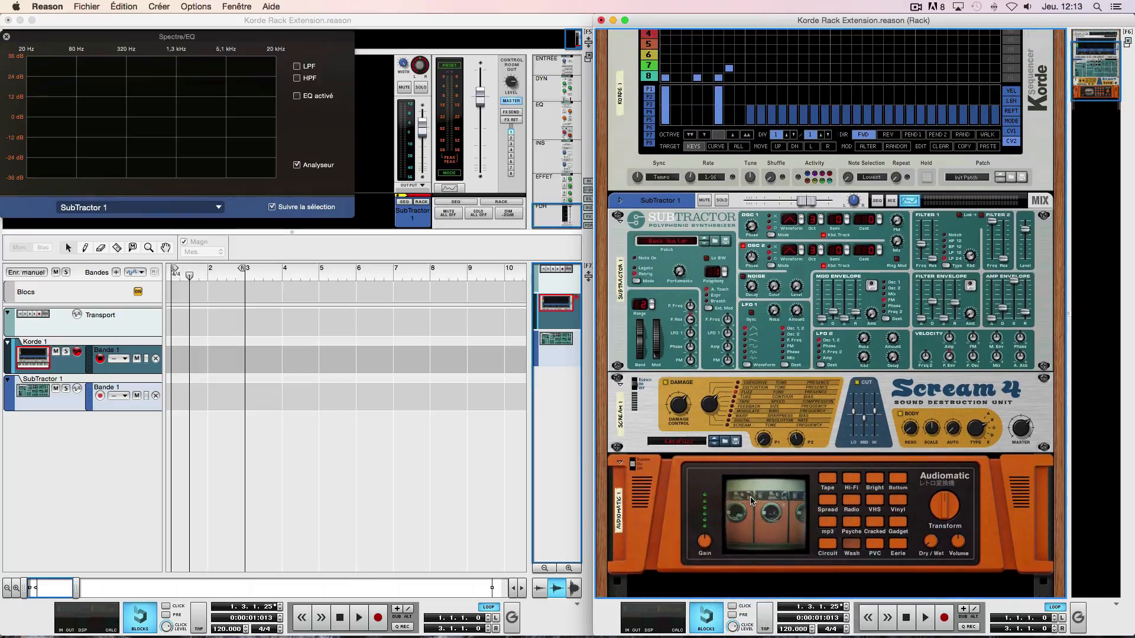
pyautogui.scroll(-5, 742, 357)
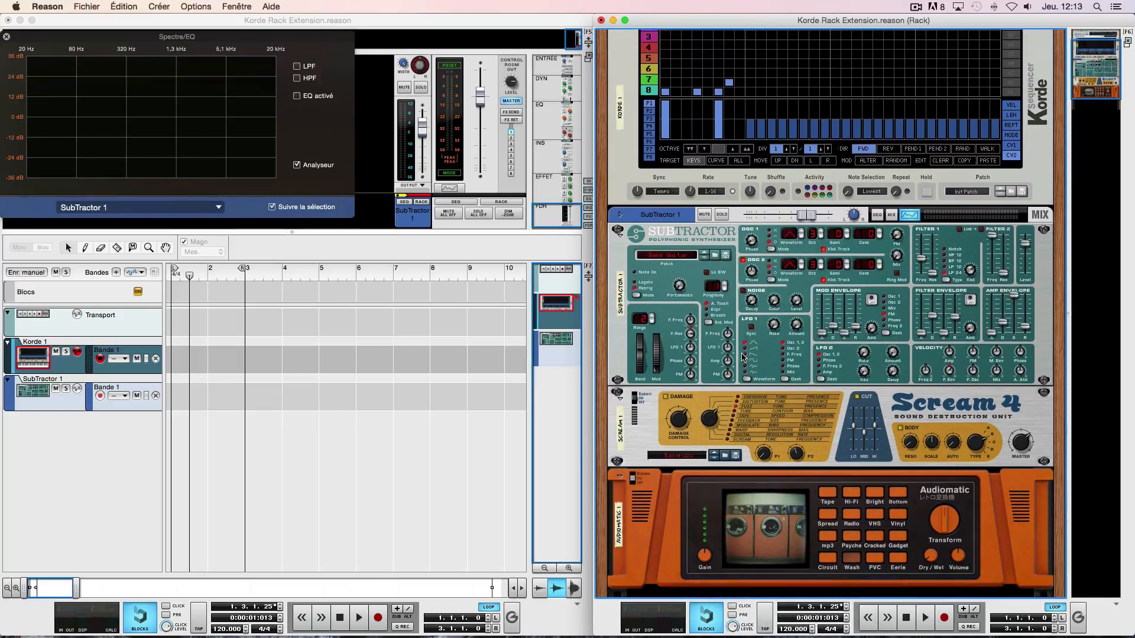
pyautogui.press('Tab')
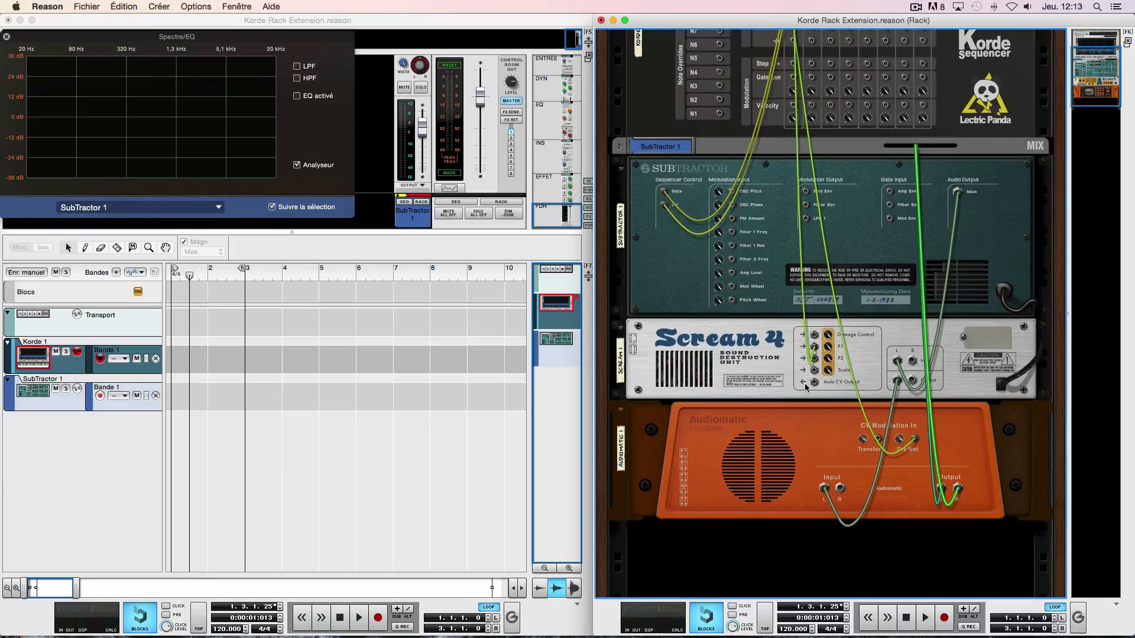
pyautogui.press('Tab')
pyautogui.scroll(6, 816, 307)
pyautogui.press('Tab')
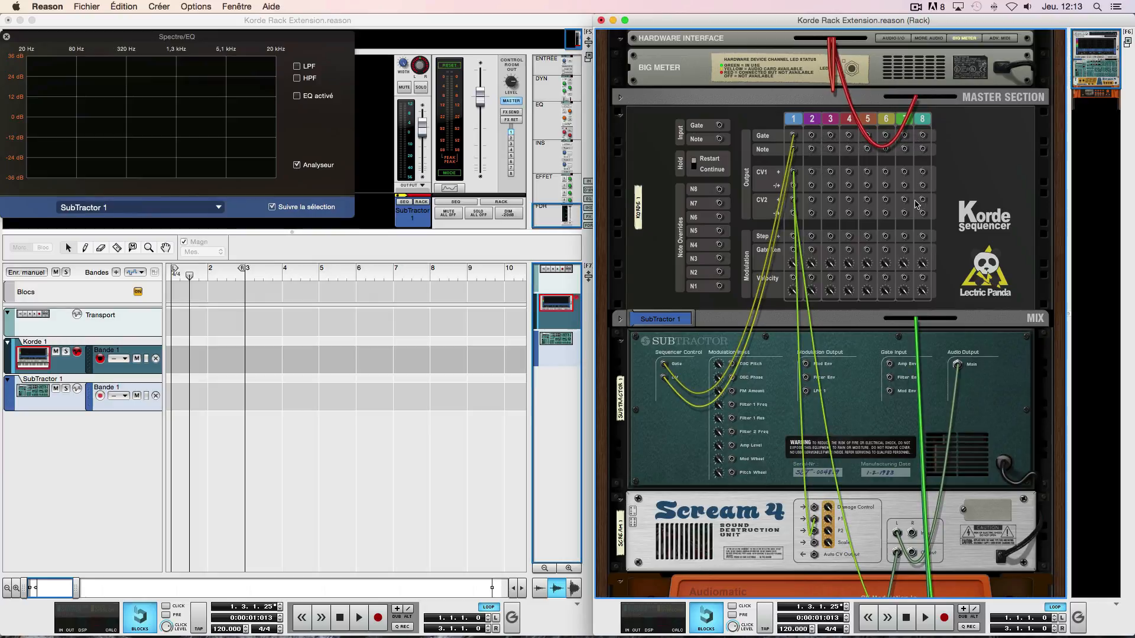
pyautogui.press('Tab')
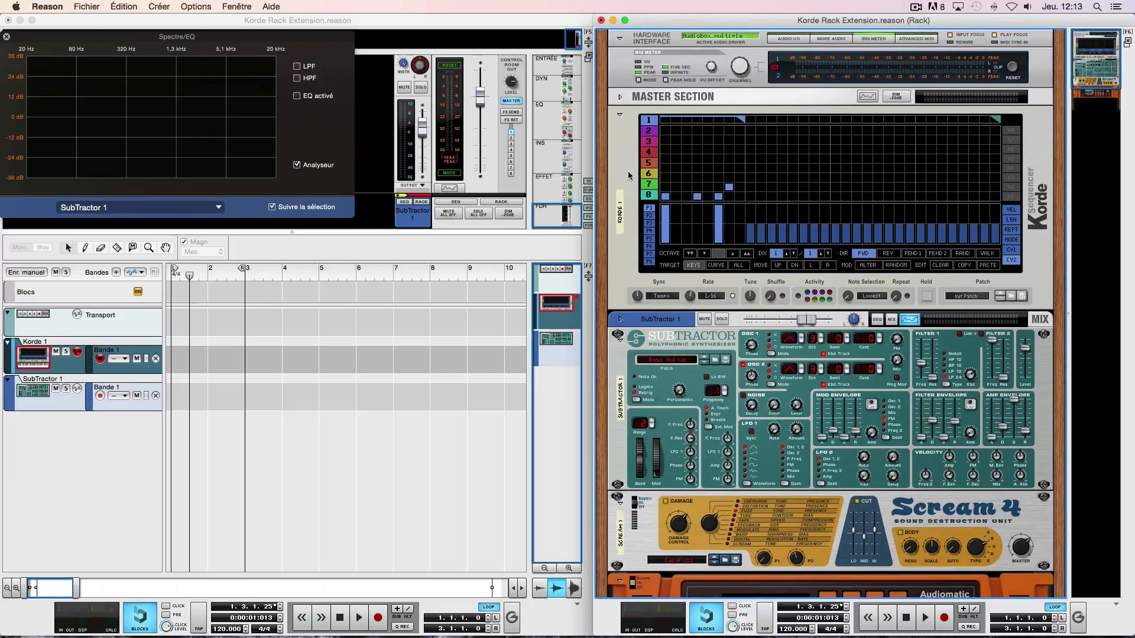
# Empty the rack by deleting the Korde and the whole SubTractor device group with its effects.
pyautogui.click(622, 161)
pyautogui.press('Delete')
pyautogui.press('Return')
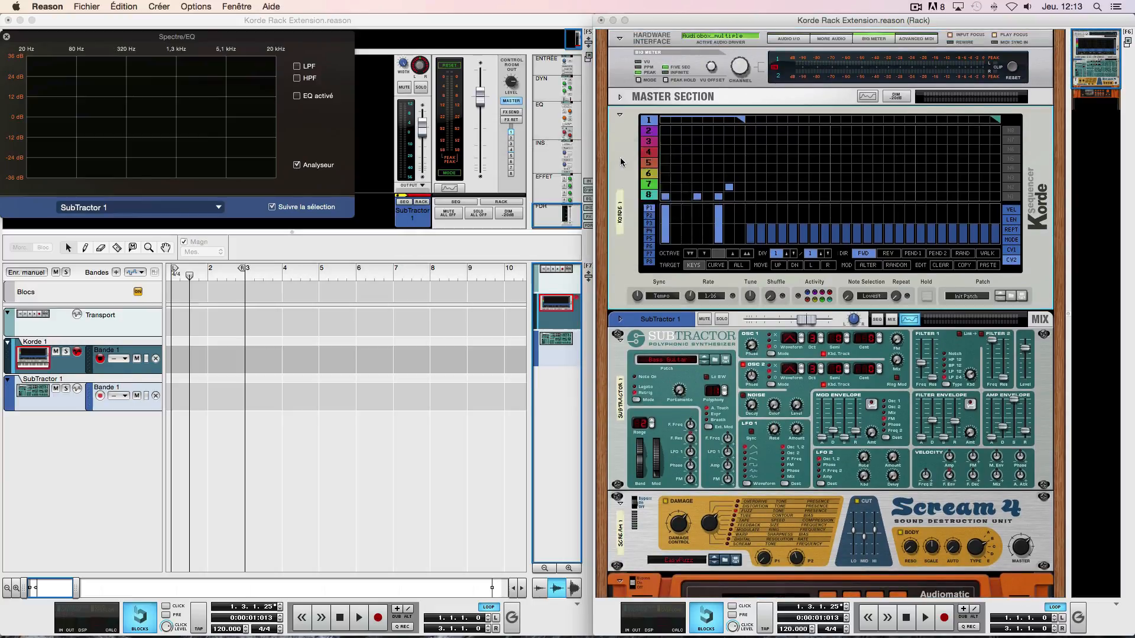
pyautogui.click(642, 122)
pyautogui.press('Delete')
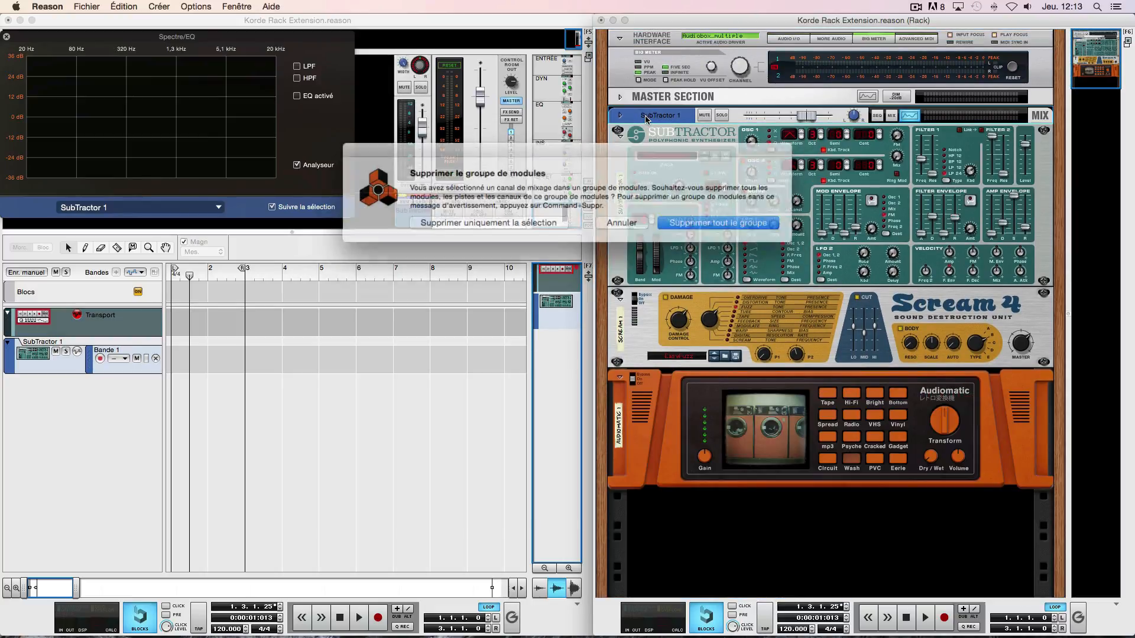
pyautogui.press('Return')
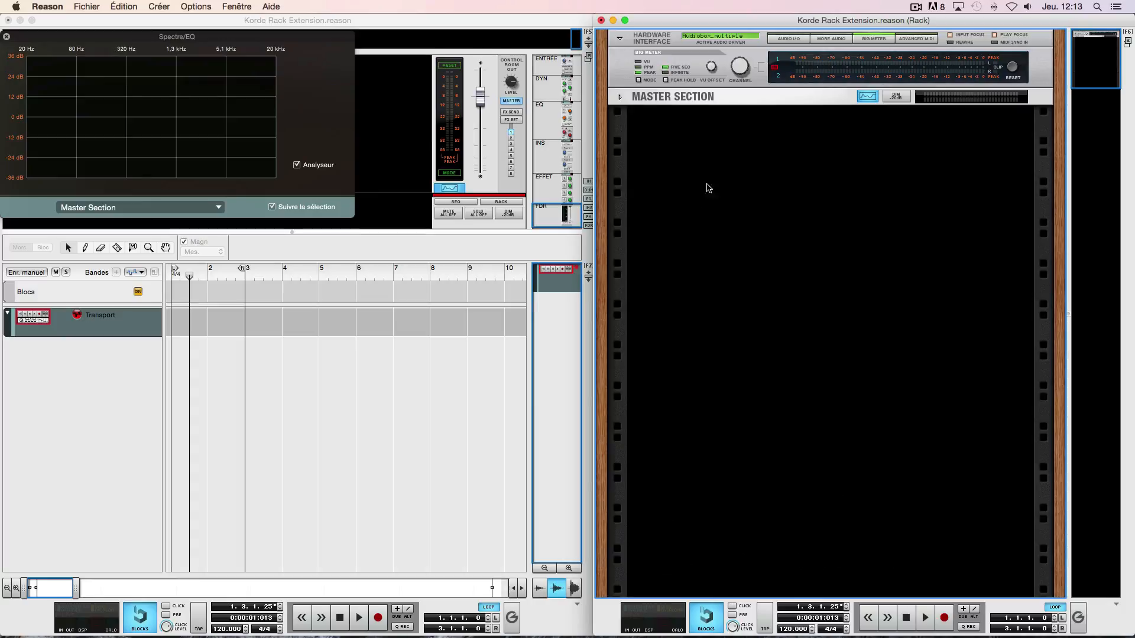
# Create a Combinator in the empty rack and add a Korde Sequencer inside it.
pyautogui.rightClick(709, 180)
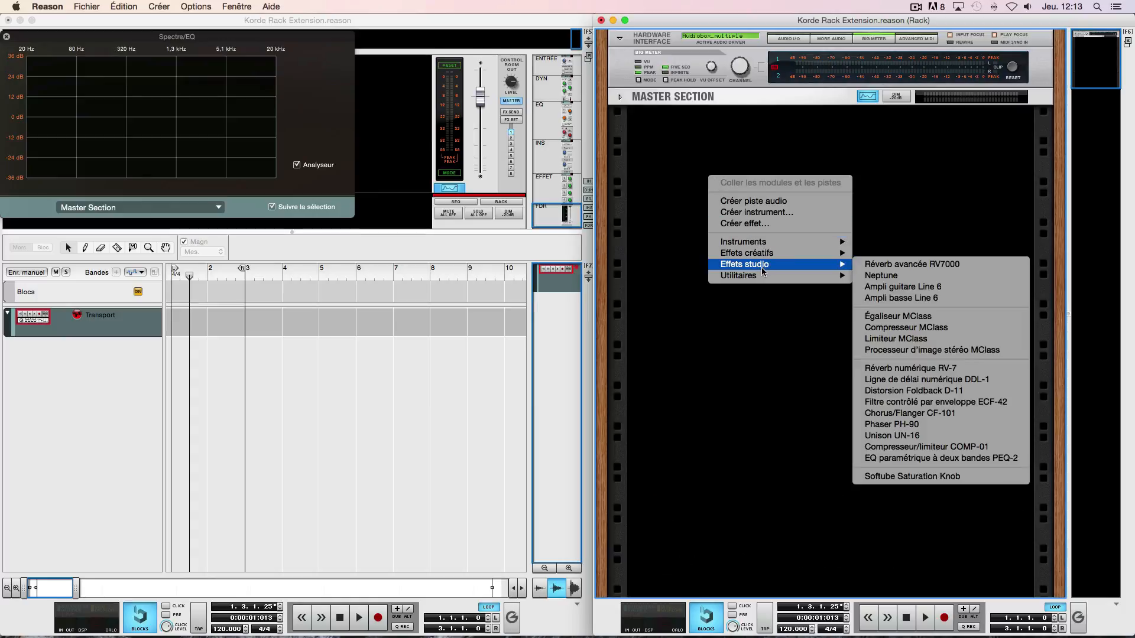
pyautogui.moveTo(762, 275)
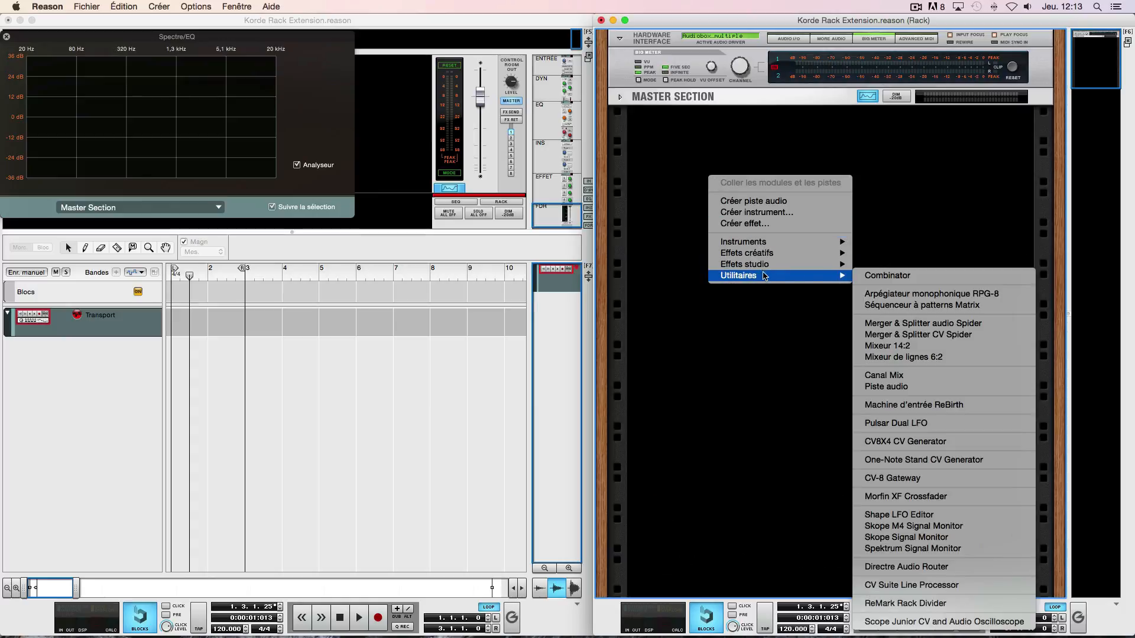
pyautogui.click(865, 276)
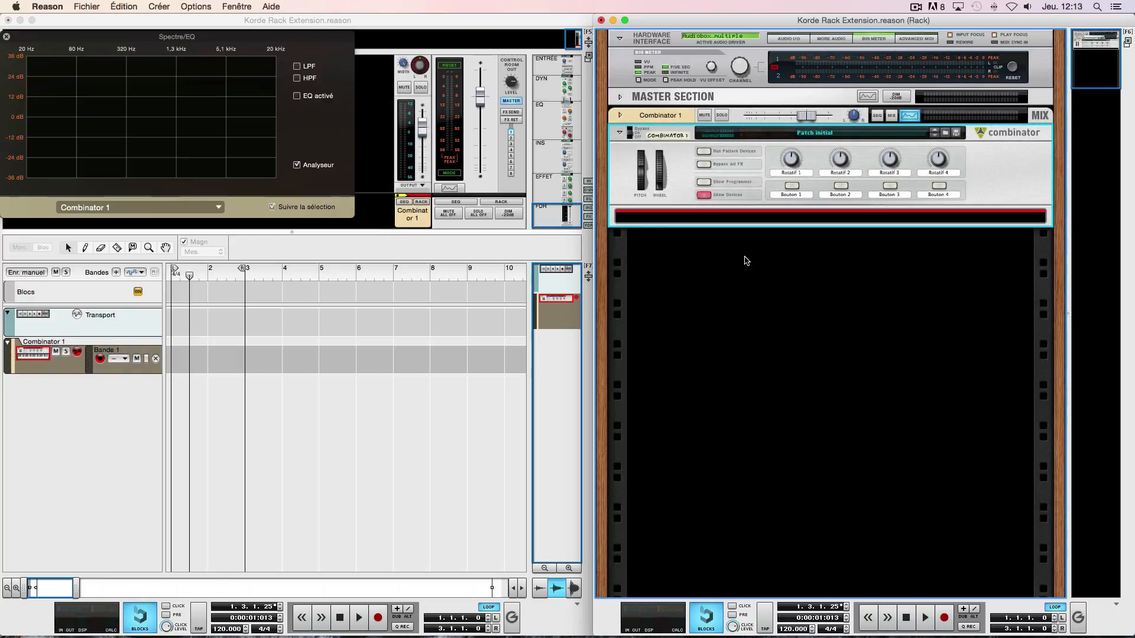
pyautogui.rightClick(739, 221)
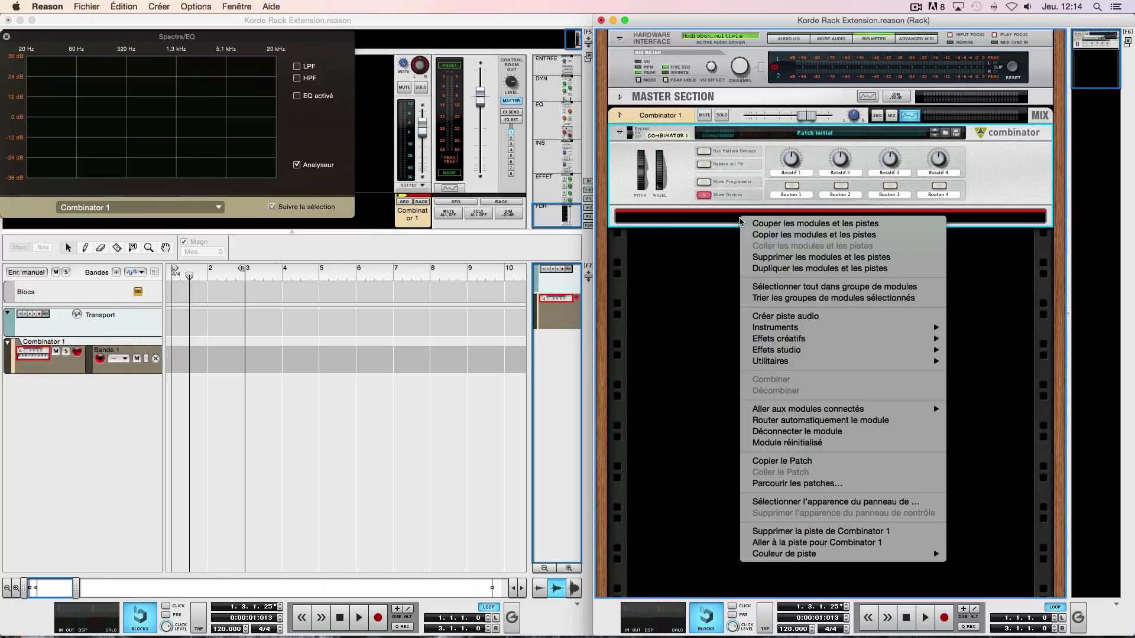
pyautogui.moveTo(824, 328)
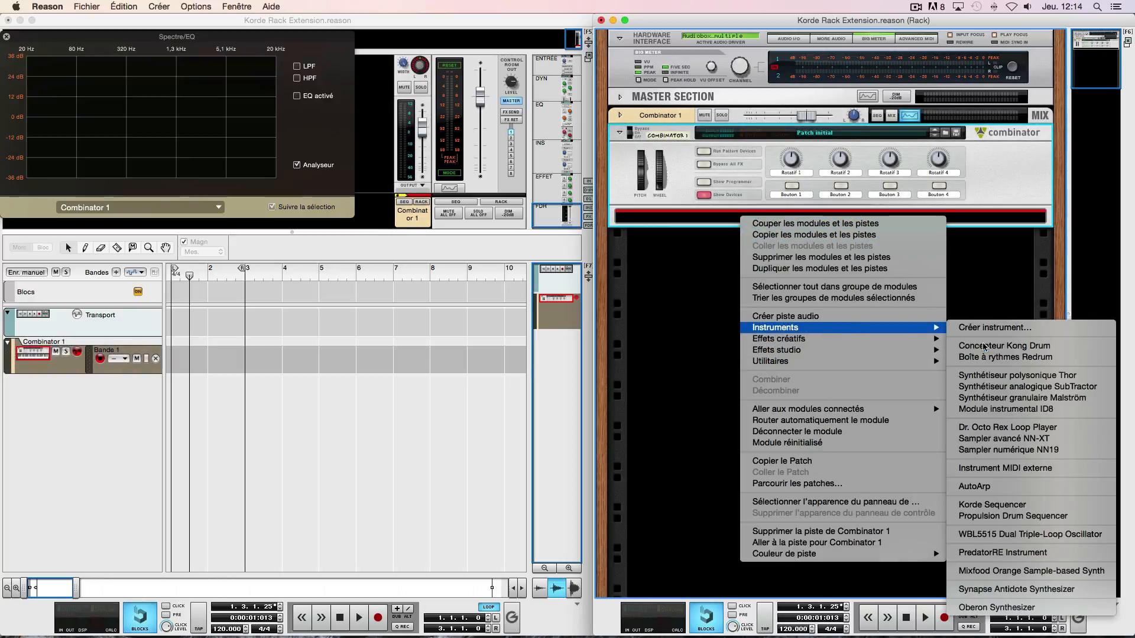
pyautogui.click(986, 505)
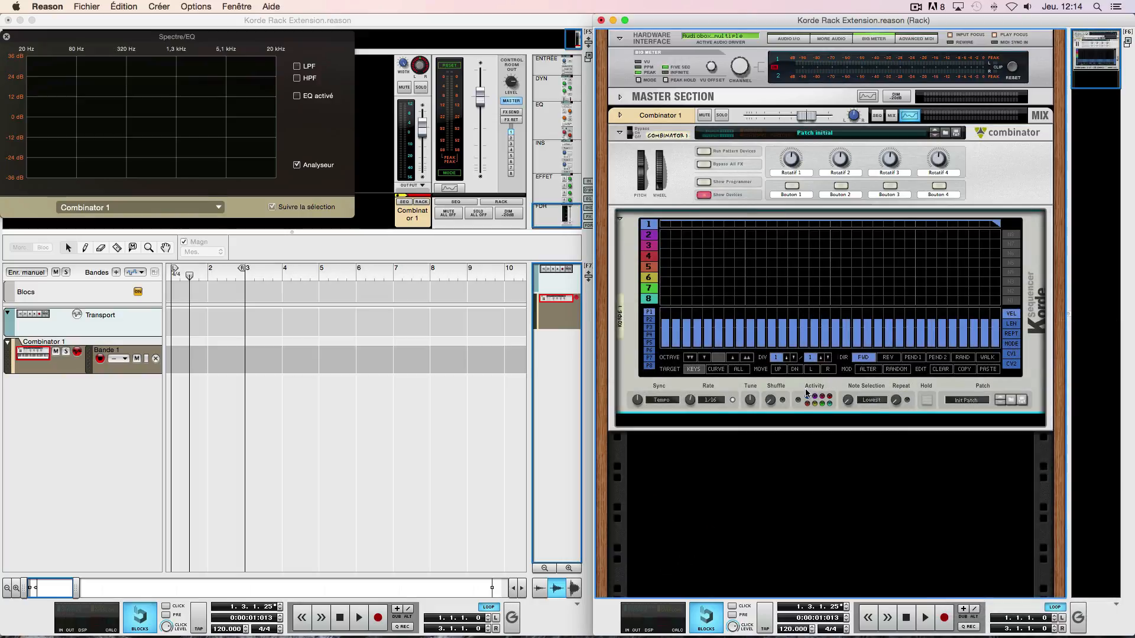
# Add a 6:2 line mixer (Mixeur de lignes 6:2) beneath the Korde inside the Combinator.
pyautogui.rightClick(801, 423)
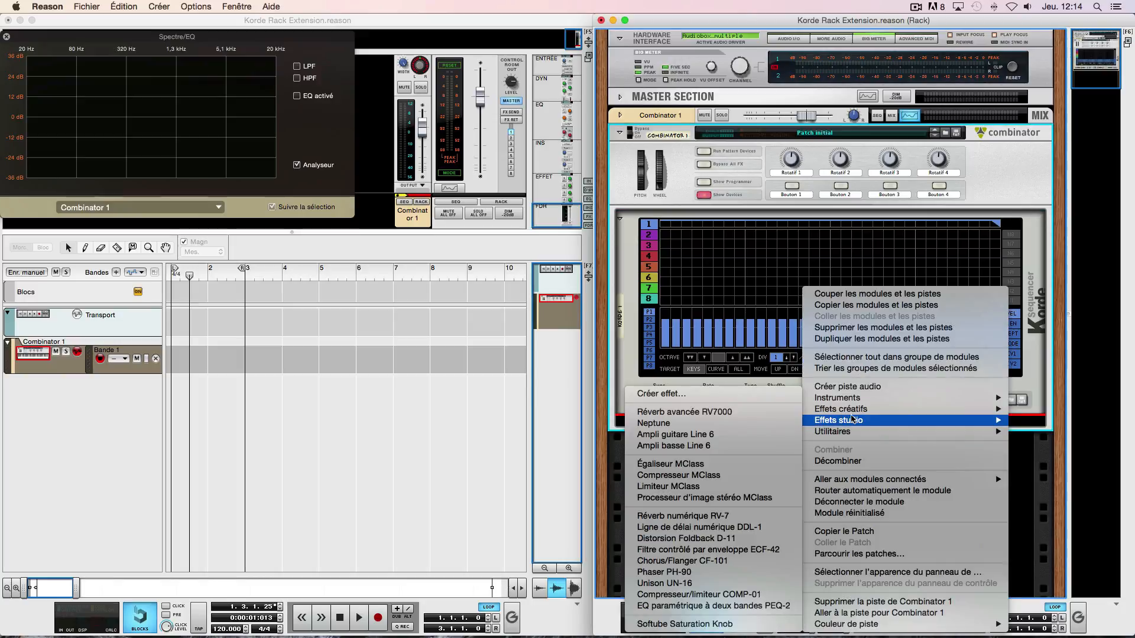
pyautogui.moveTo(856, 413)
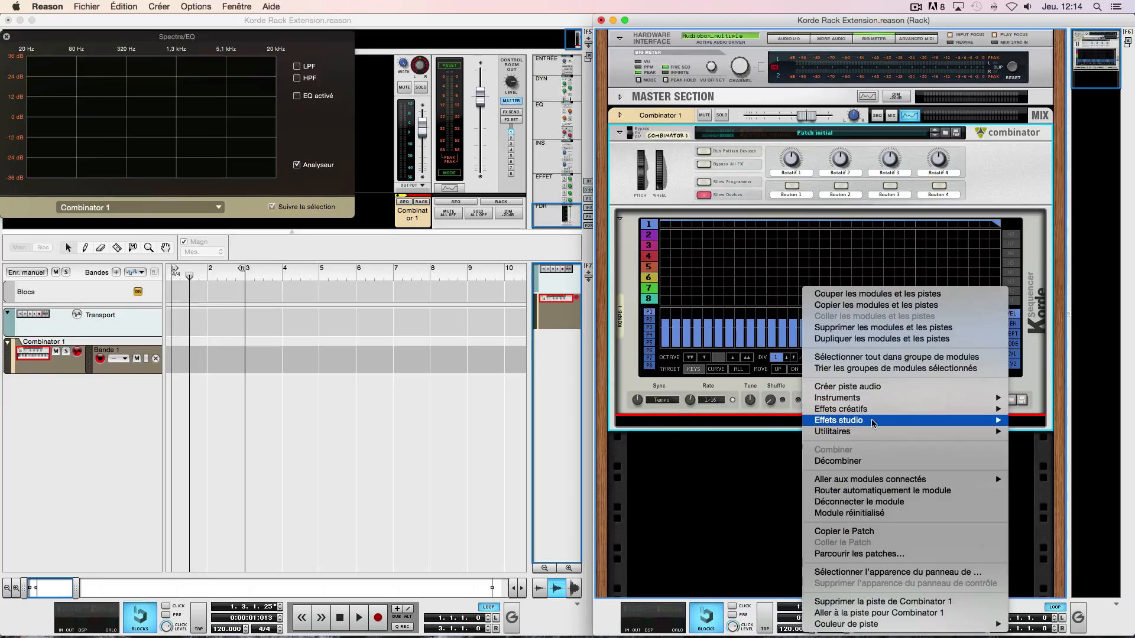
pyautogui.moveTo(860, 433)
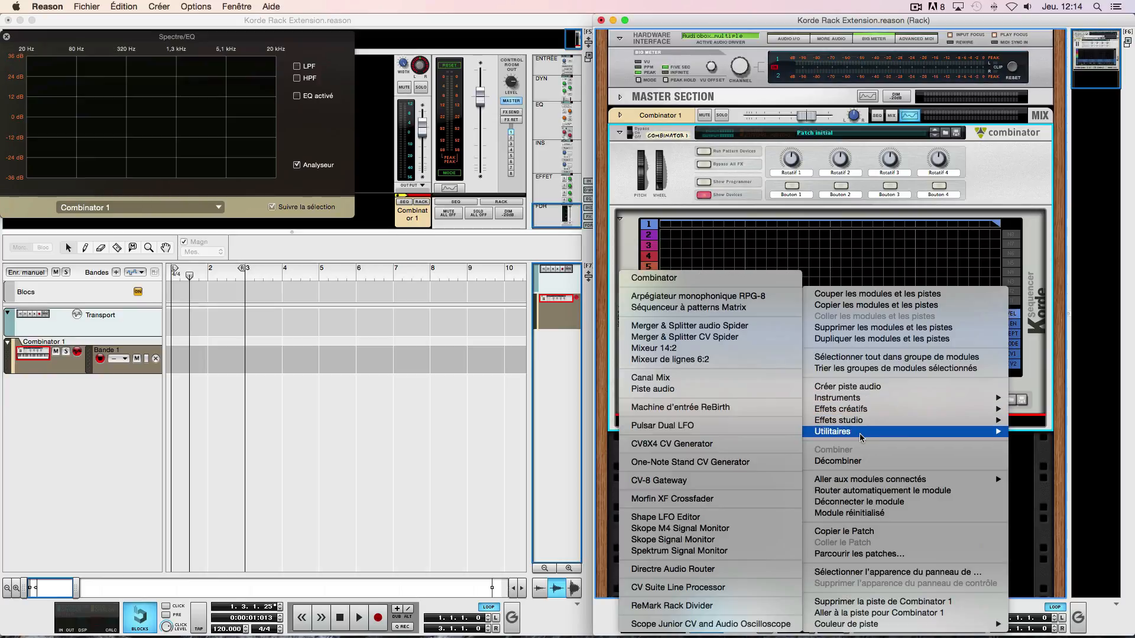
pyautogui.click(708, 360)
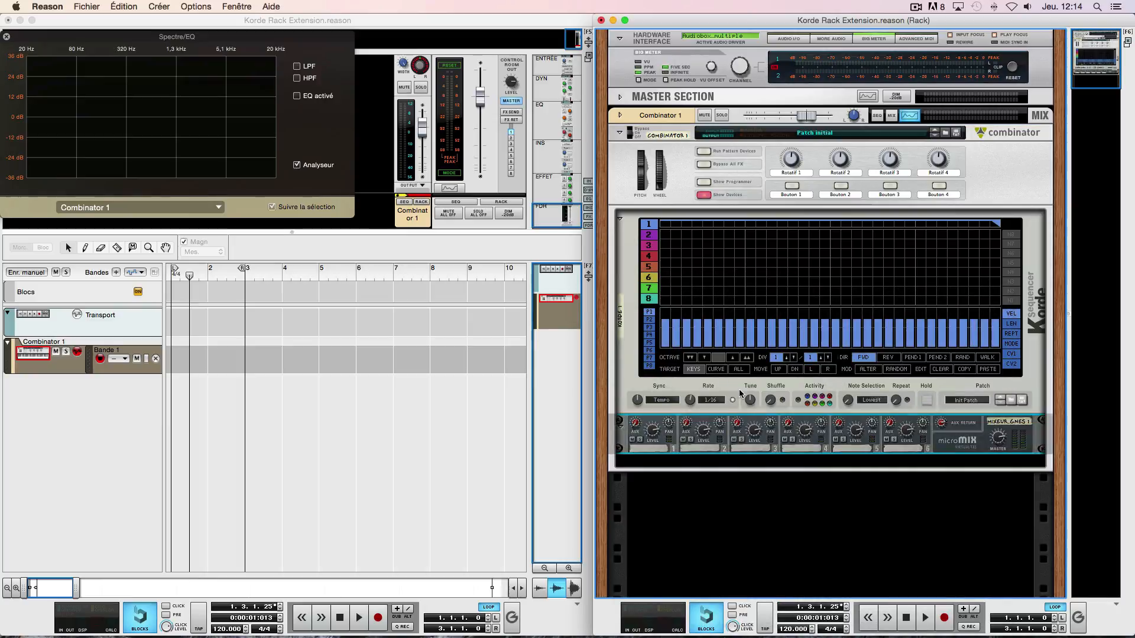
# Add a SubTractor analog synthesizer beneath the line mixer inside the Combinator.
pyautogui.rightClick(772, 470)
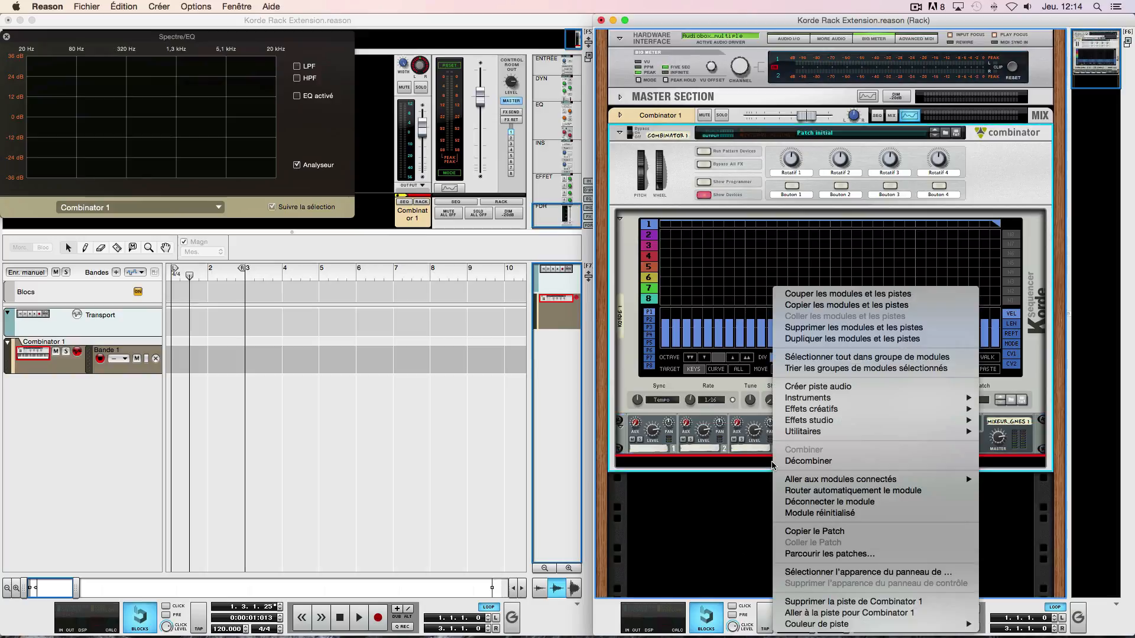
pyautogui.moveTo(820, 398)
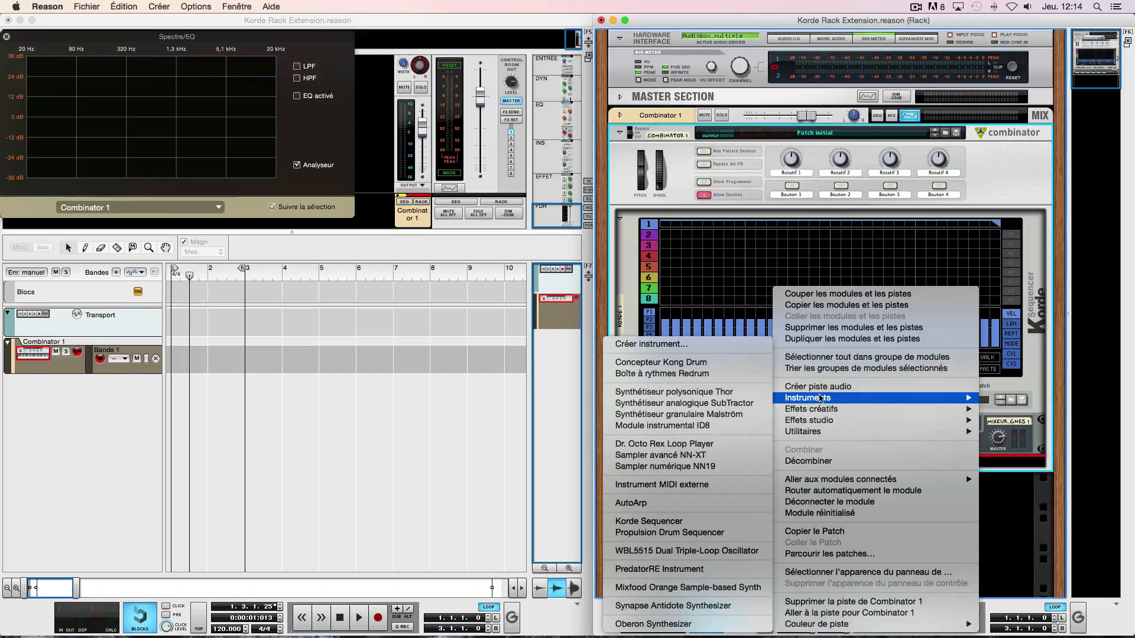
pyautogui.click(726, 404)
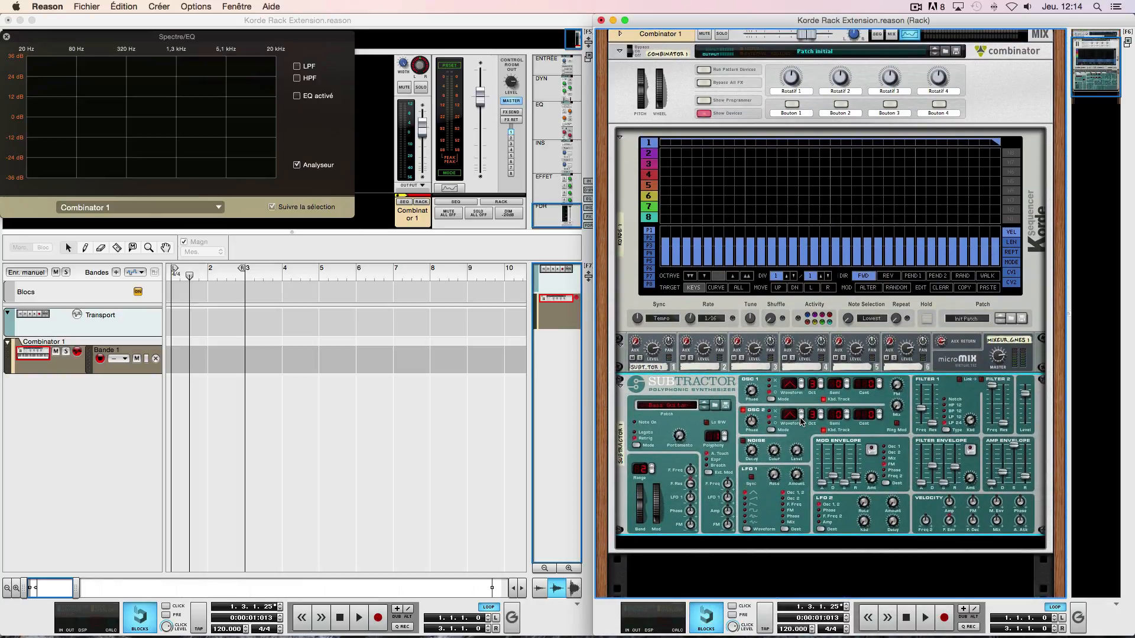
# Add a Thor polysonic synthesizer beneath the SubTractor inside the Combinator and load its Bit of Aggro patch.
pyautogui.rightClick(788, 548)
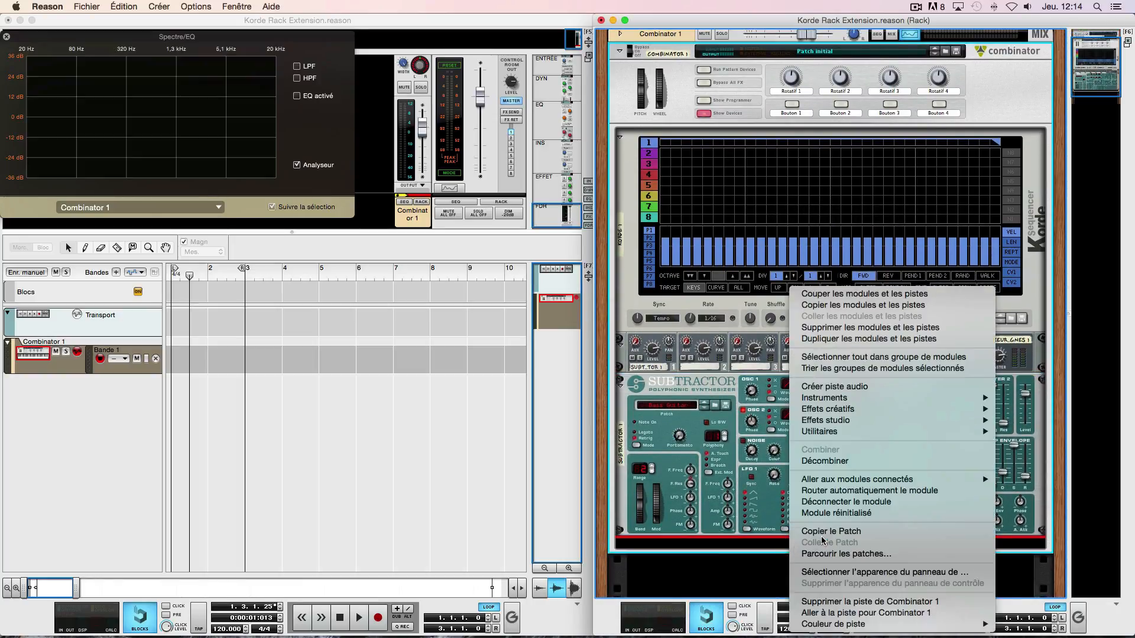
pyautogui.moveTo(825, 398)
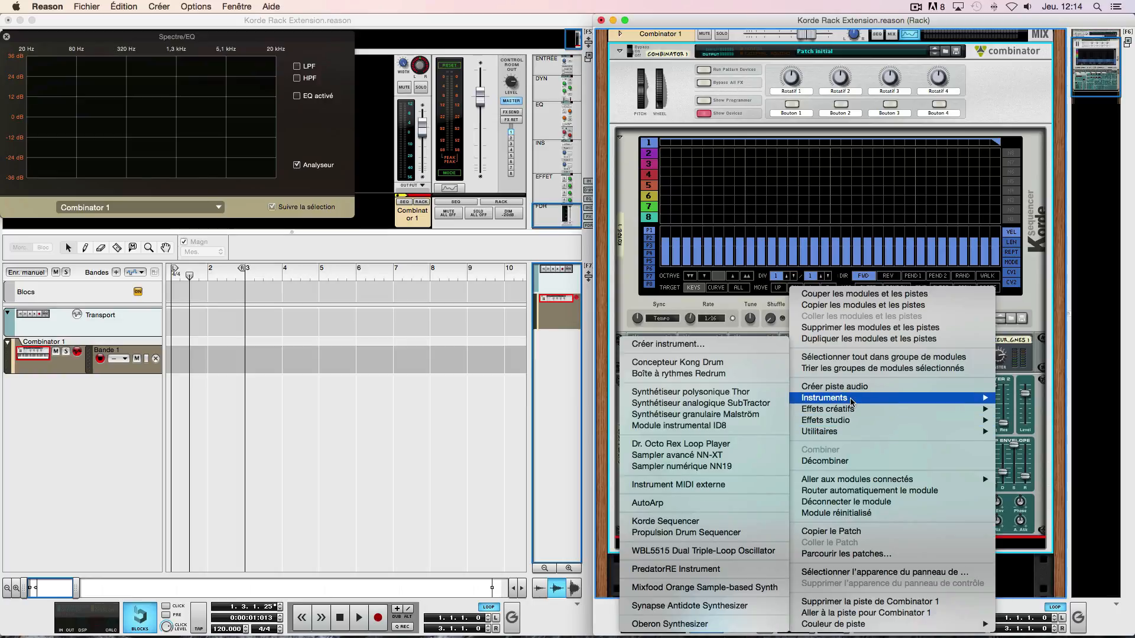
pyautogui.click(769, 392)
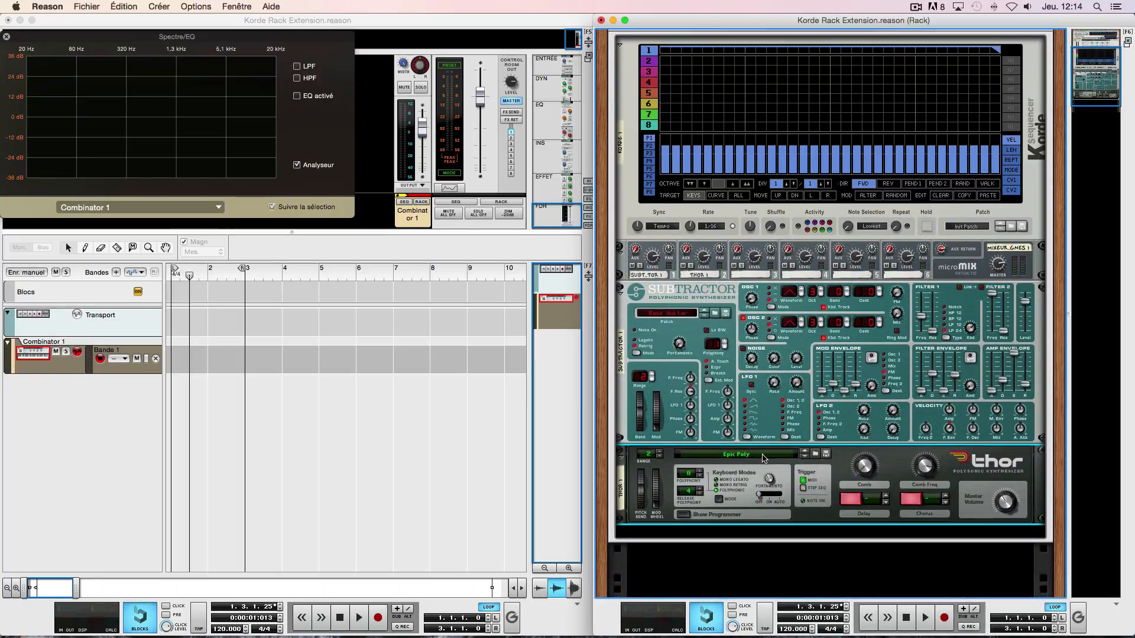
pyautogui.click(779, 455)
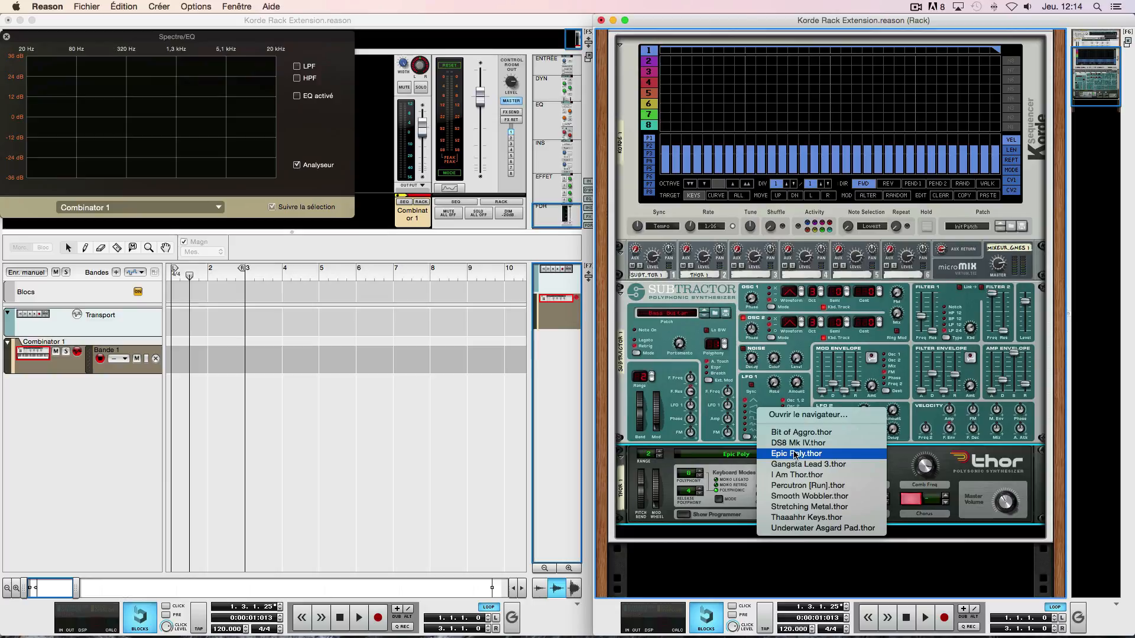
pyautogui.click(799, 432)
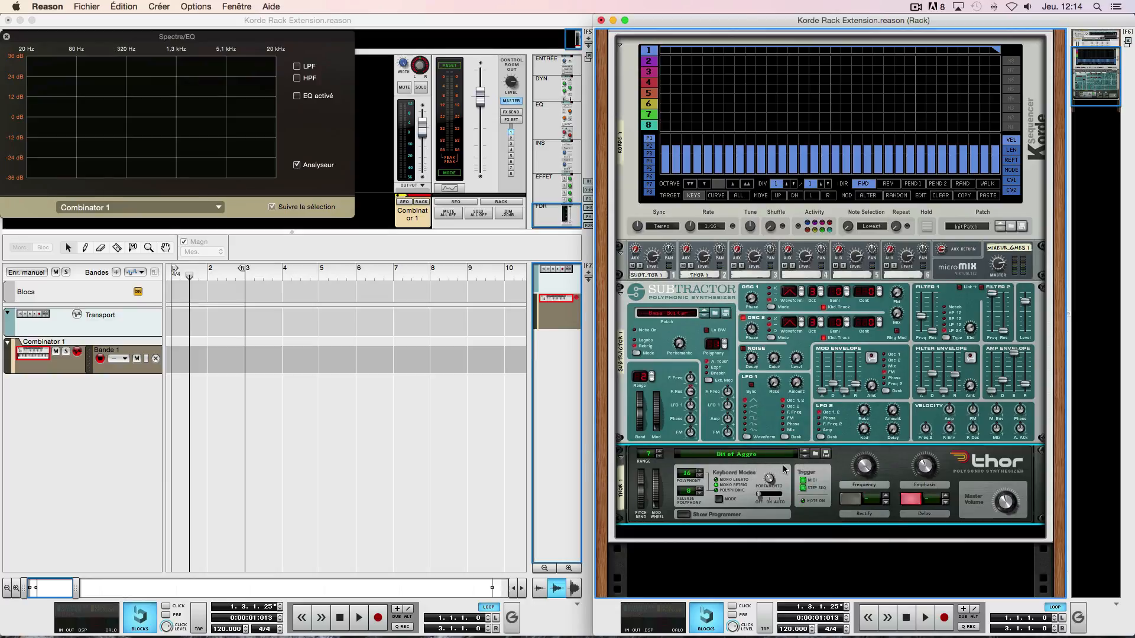
pyautogui.press('Tab')
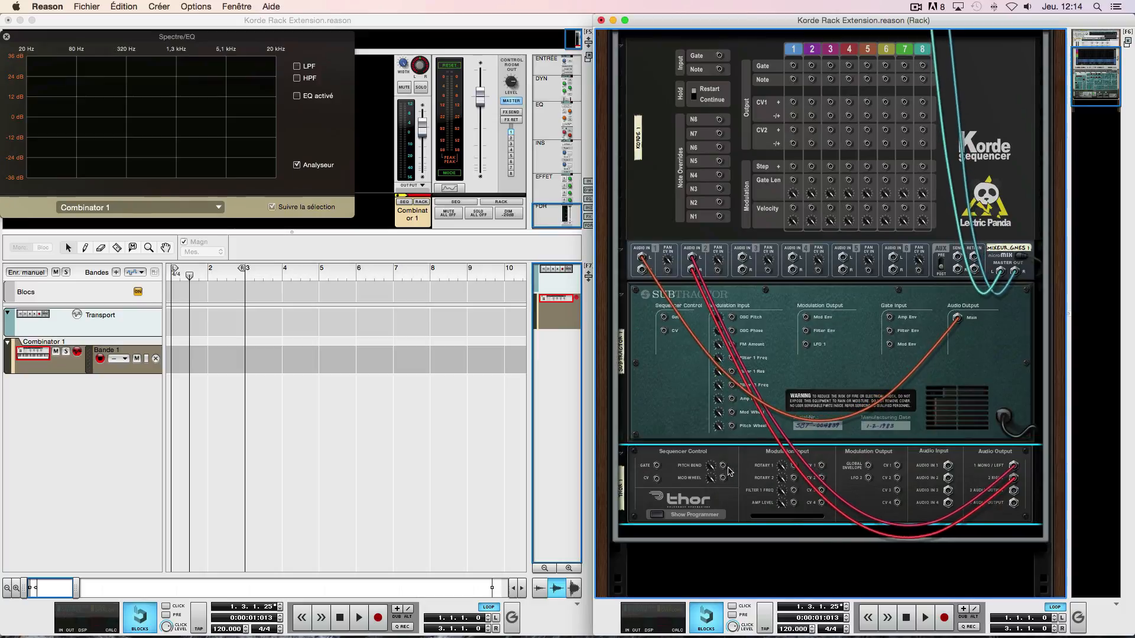
pyautogui.scroll(2, 771, 373)
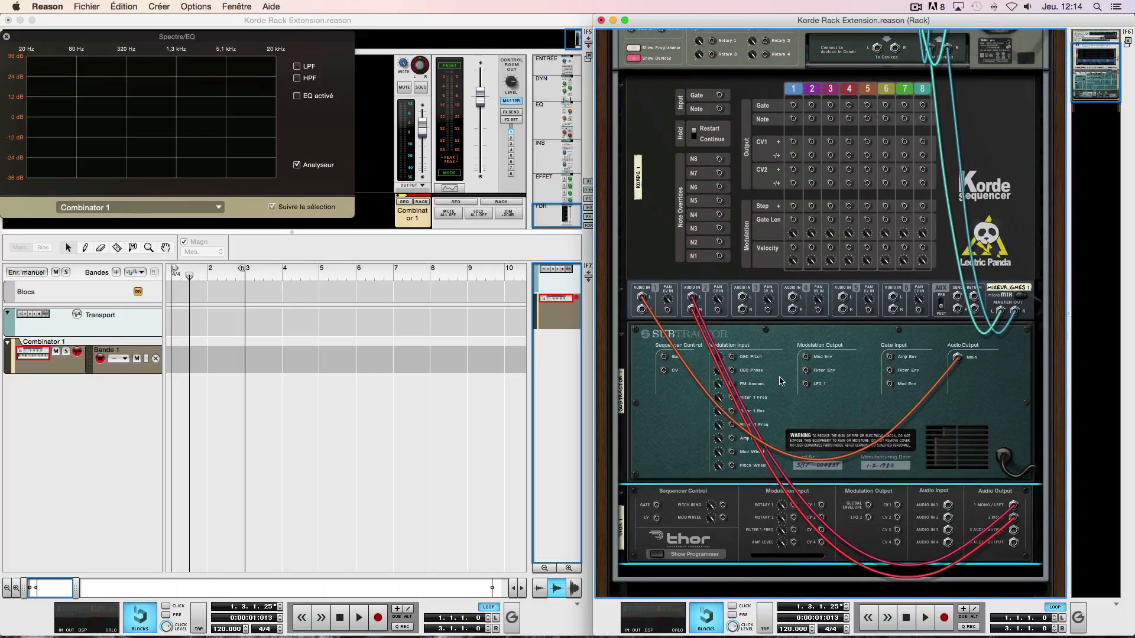
pyautogui.scroll(1, 770, 381)
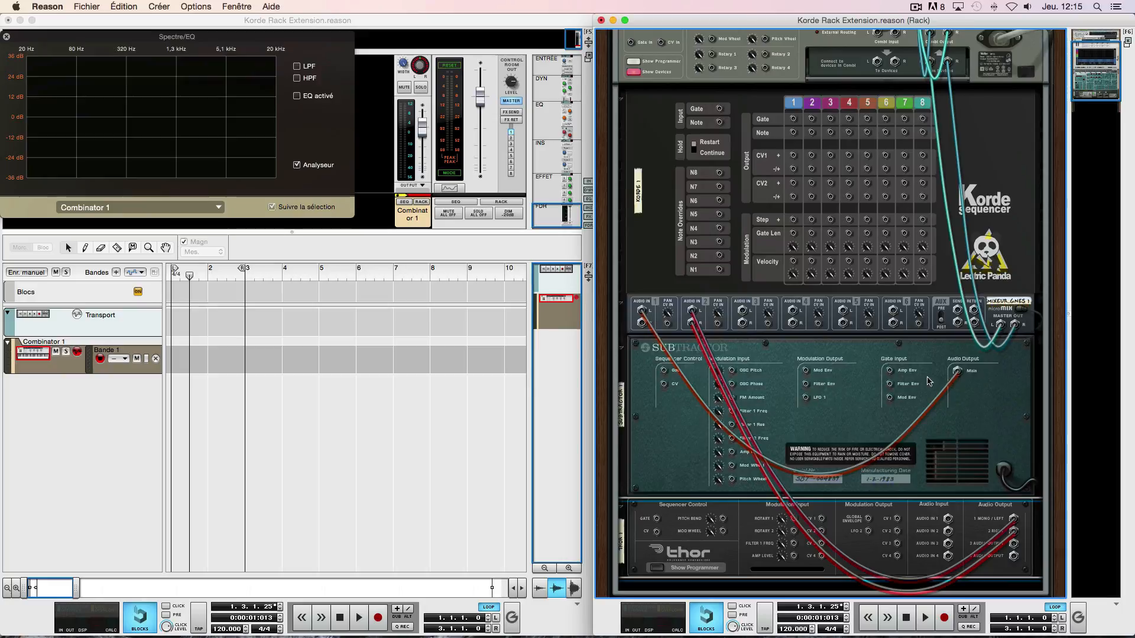
pyautogui.press('Tab')
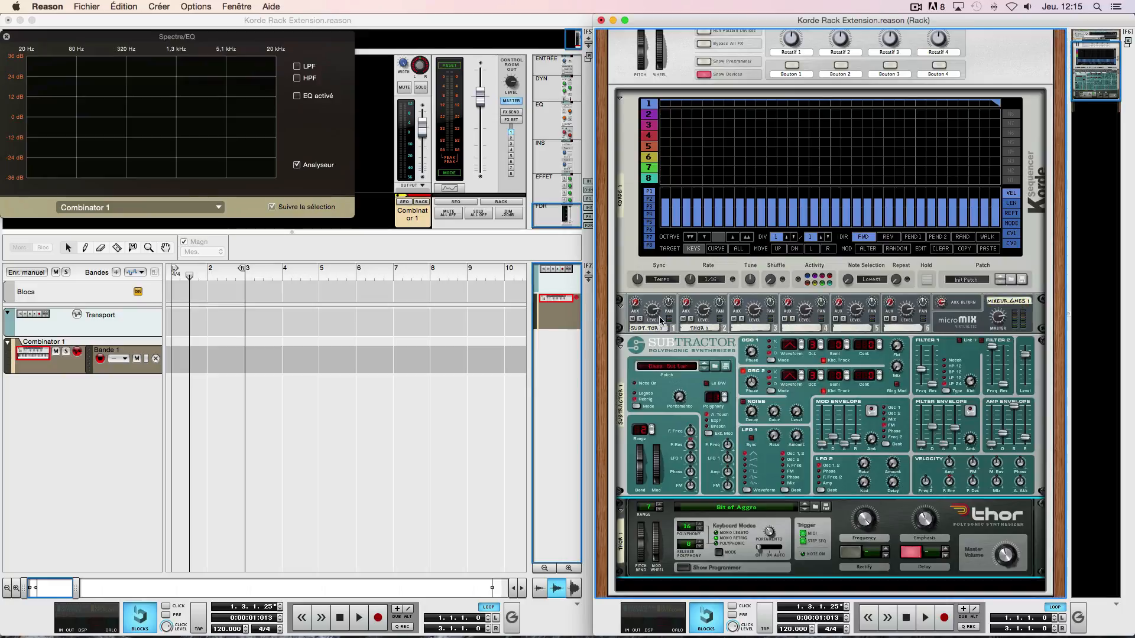
pyautogui.press('Tab')
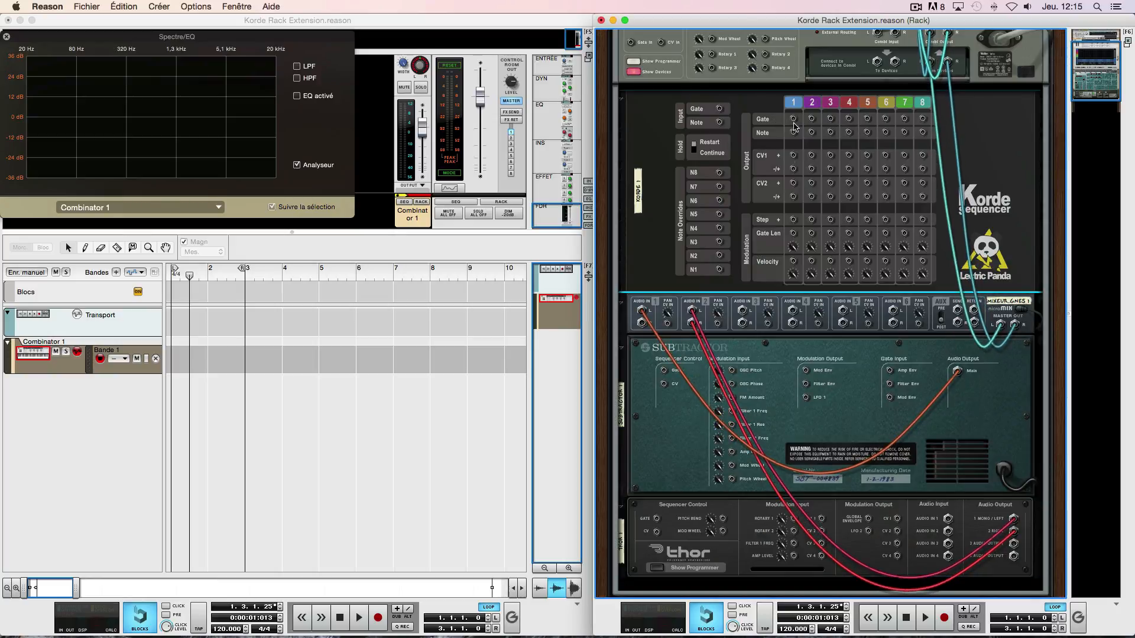
pyautogui.moveTo(793, 120); pyautogui.dragTo(670, 374)
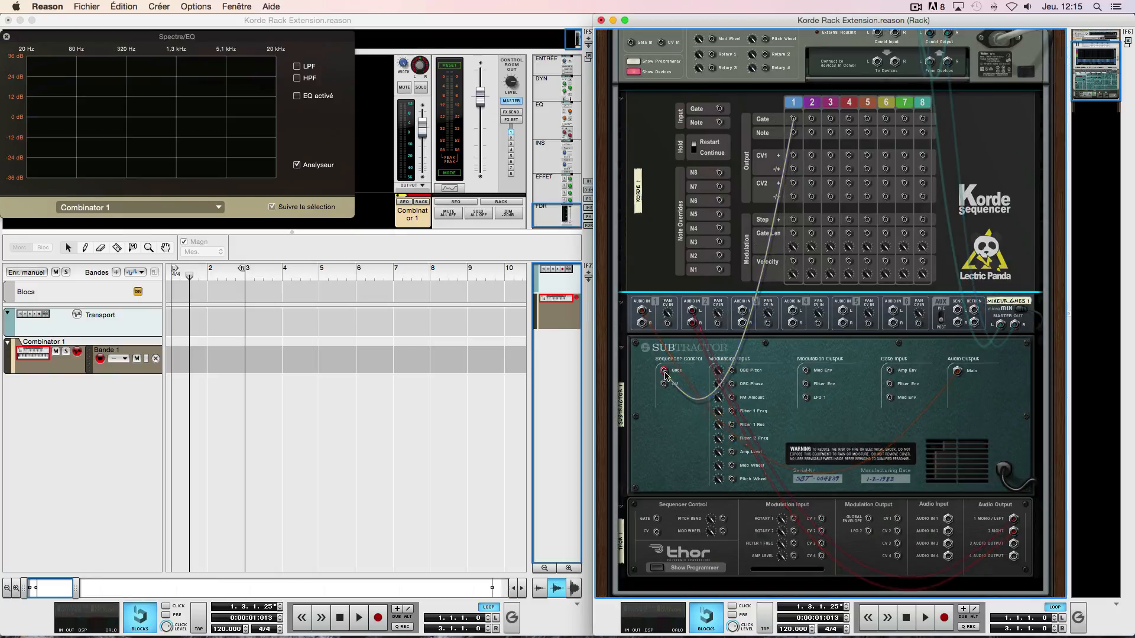
pyautogui.moveTo(794, 134); pyautogui.dragTo(665, 386)
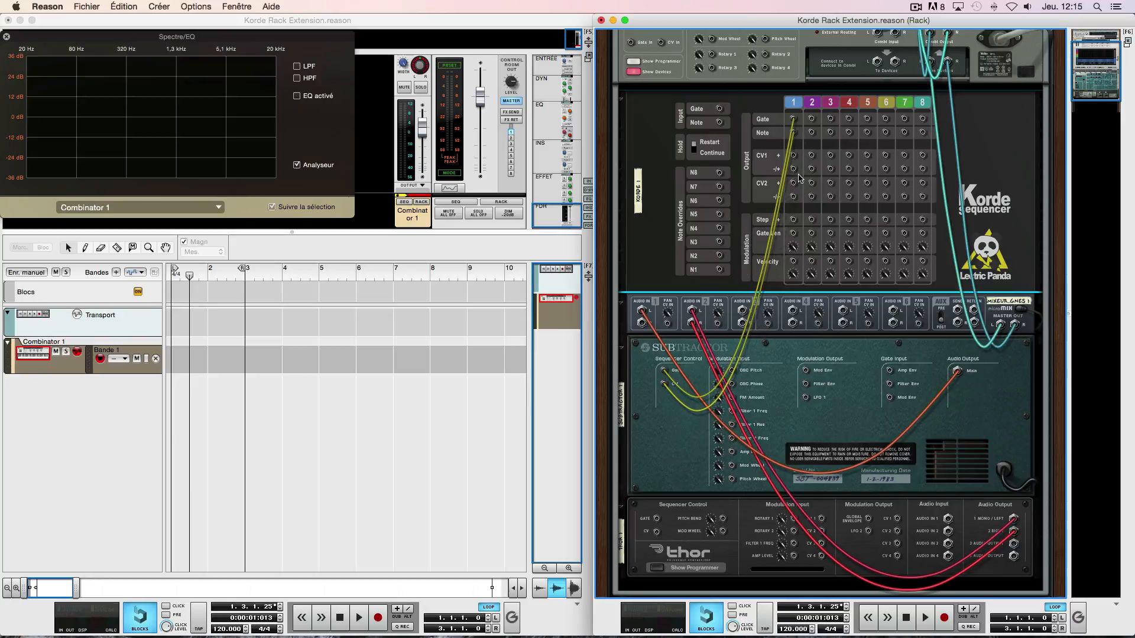
pyautogui.moveTo(813, 122); pyautogui.dragTo(656, 518)
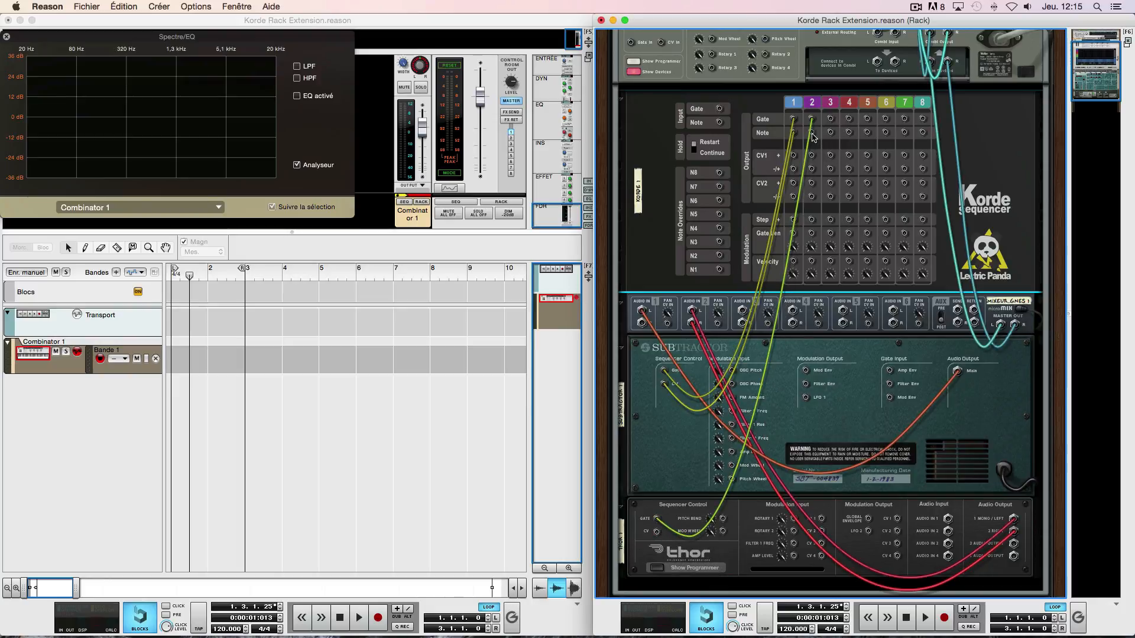
pyautogui.moveTo(813, 136); pyautogui.dragTo(657, 532)
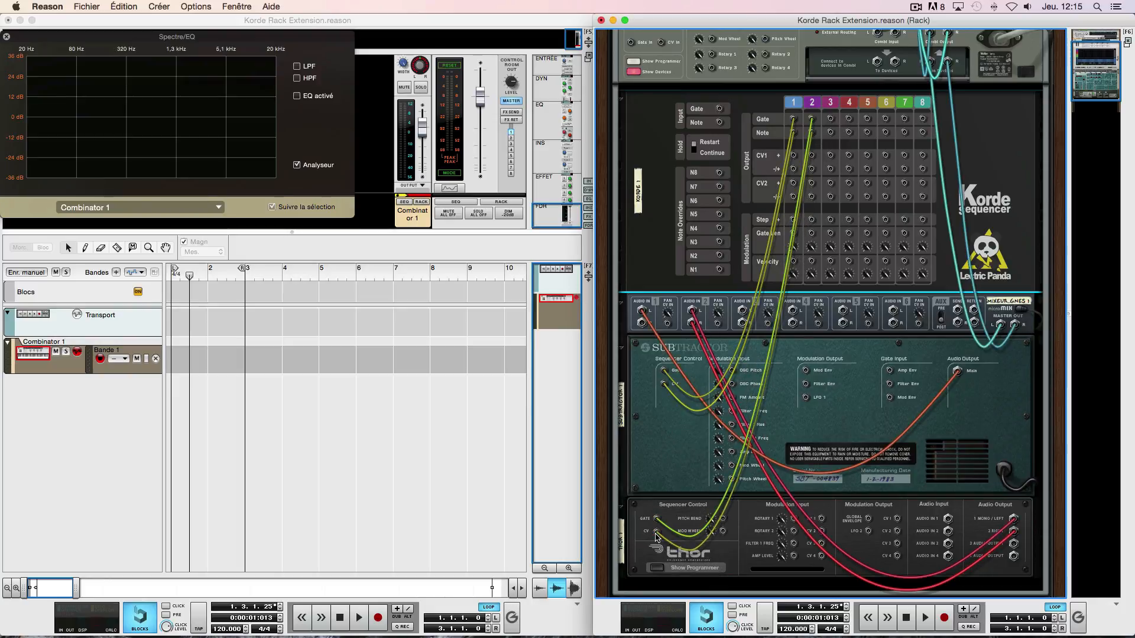
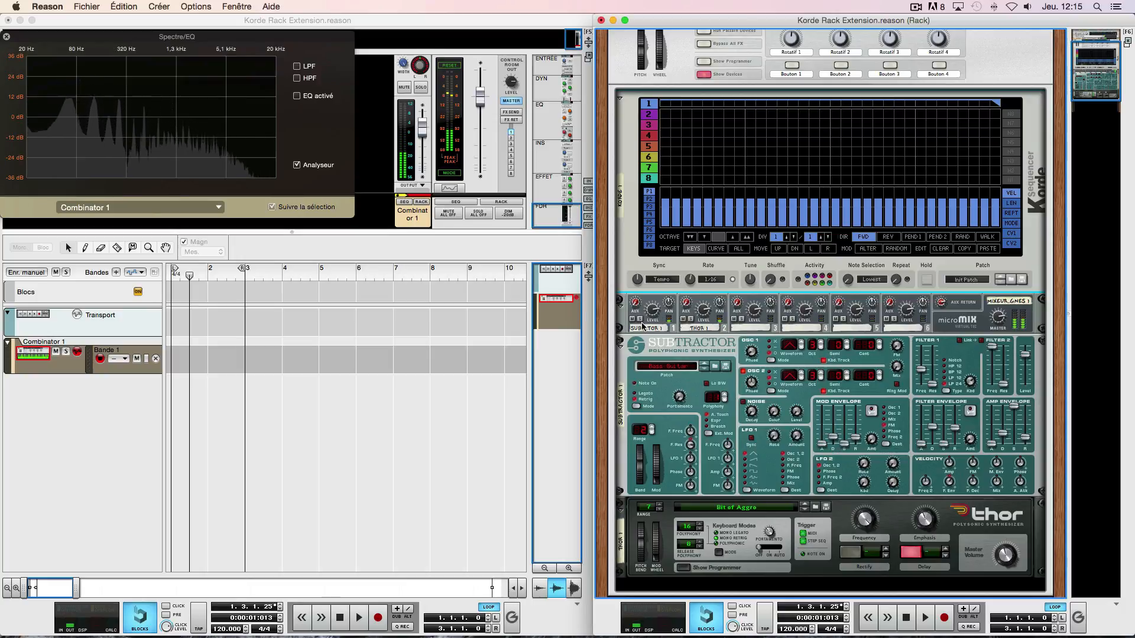
# Audition the SubTractor and Thor separately by soloing their channels on the line mixer.
pyautogui.click(640, 320)
pyautogui.click(641, 320)
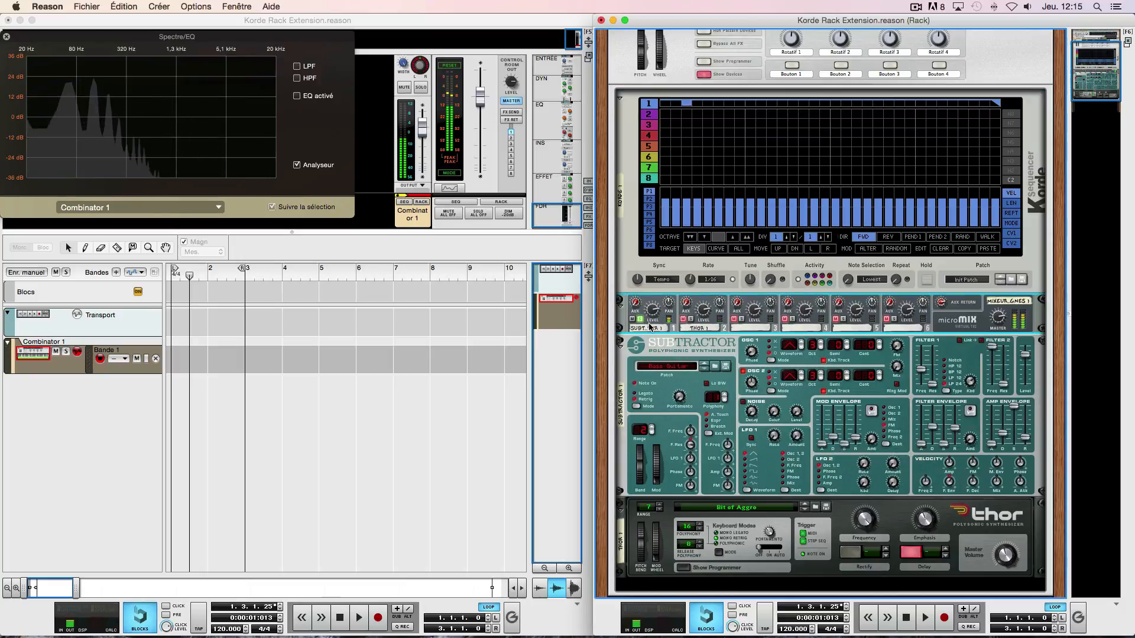
pyautogui.click(692, 321)
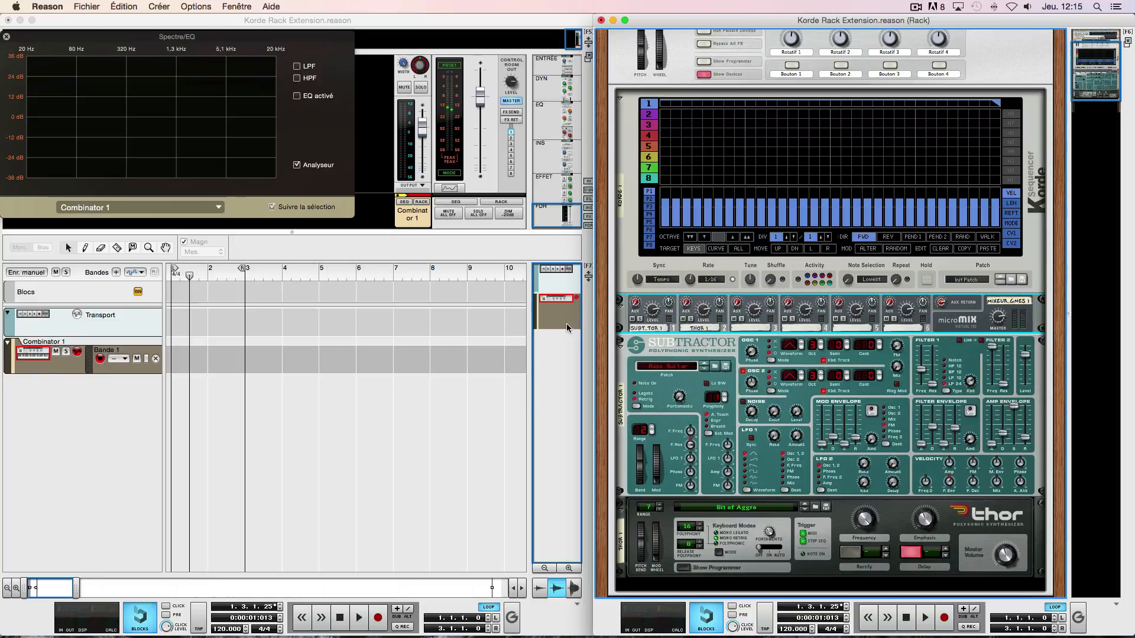
# Create a two-bar clip at the song start on the Combinator 1 track and open it for note editing.
pyautogui.press('space')
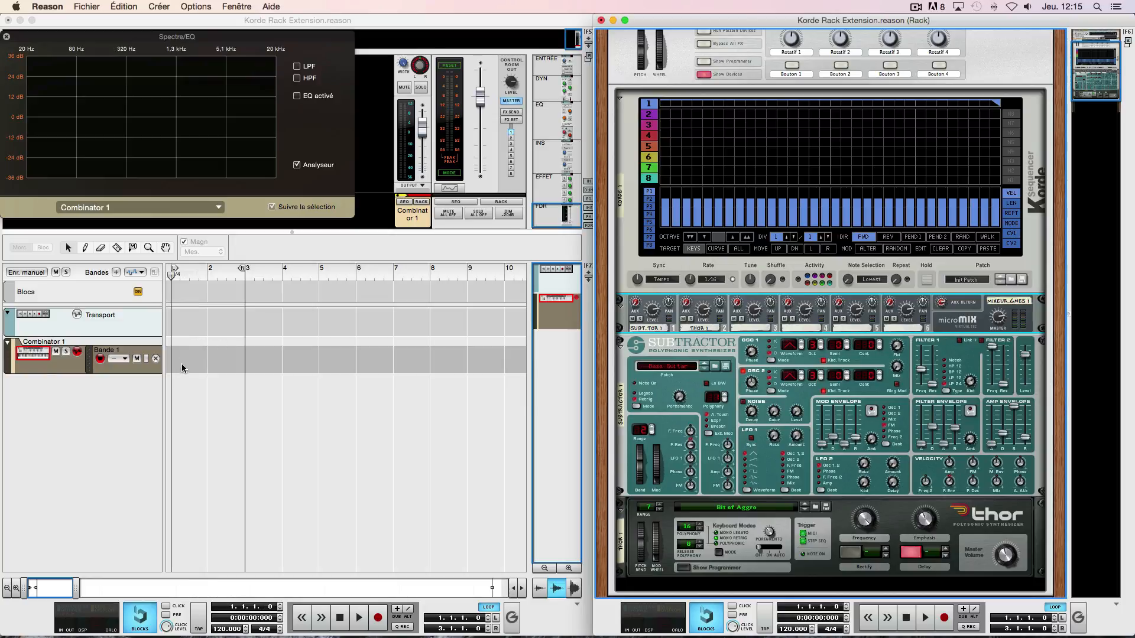
pyautogui.doubleClick(182, 364)
pyautogui.moveTo(207, 361); pyautogui.dragTo(228, 361)
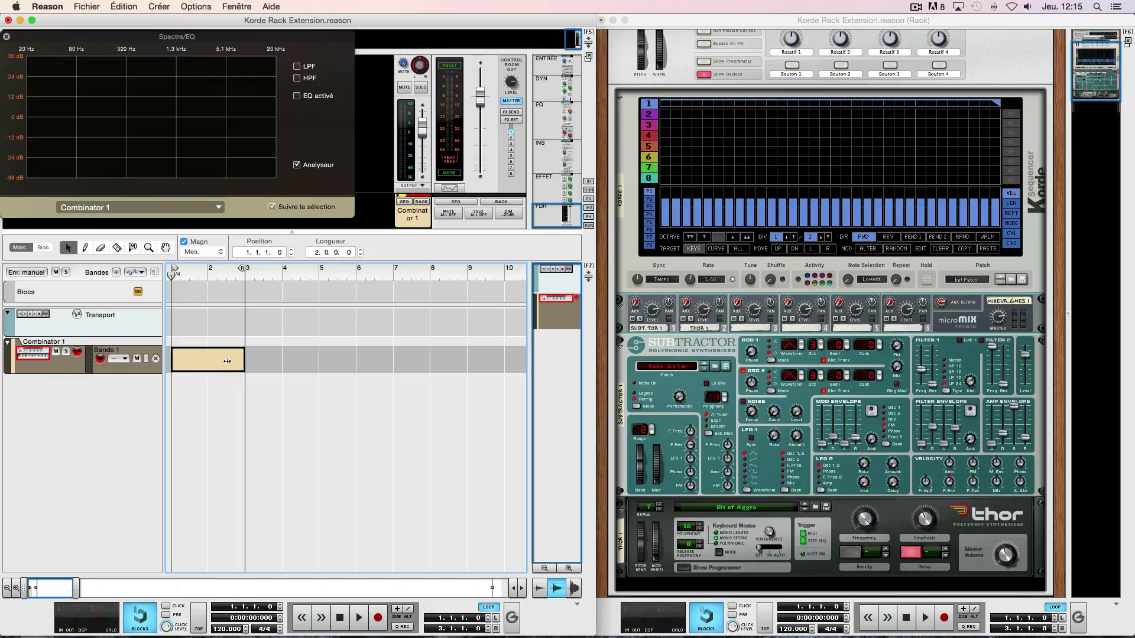
pyautogui.doubleClick(214, 364)
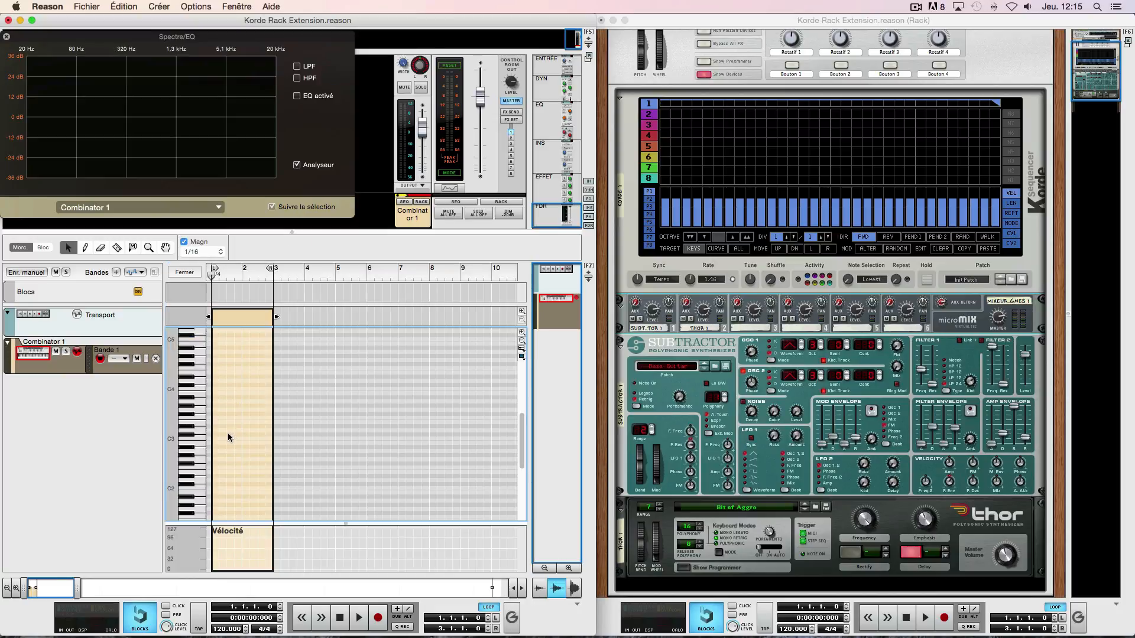
# Audition notes on the clip editor's piano keyboard, going down into the lower octaves.
pyautogui.click(195, 438)
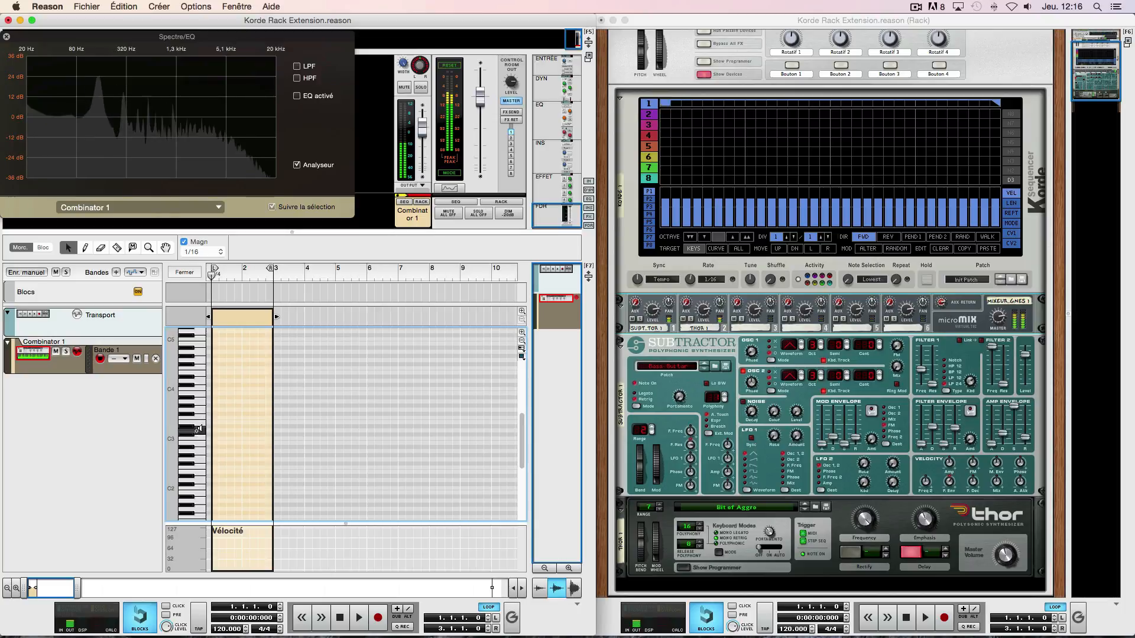
pyautogui.scroll(-2, 190, 464)
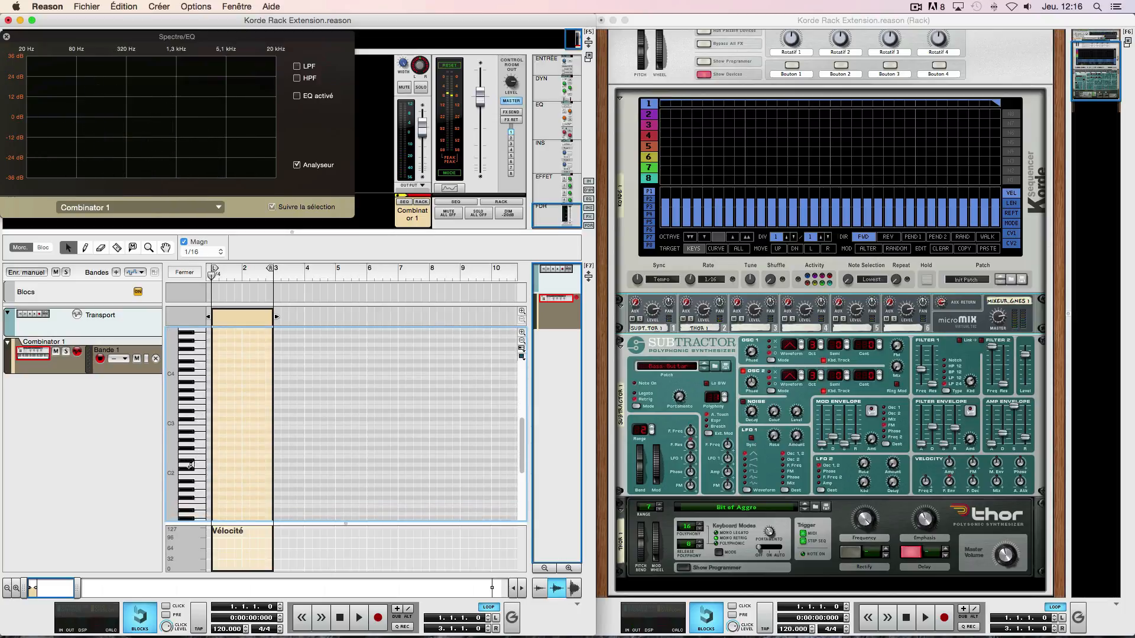
pyautogui.scroll(-10, 191, 465)
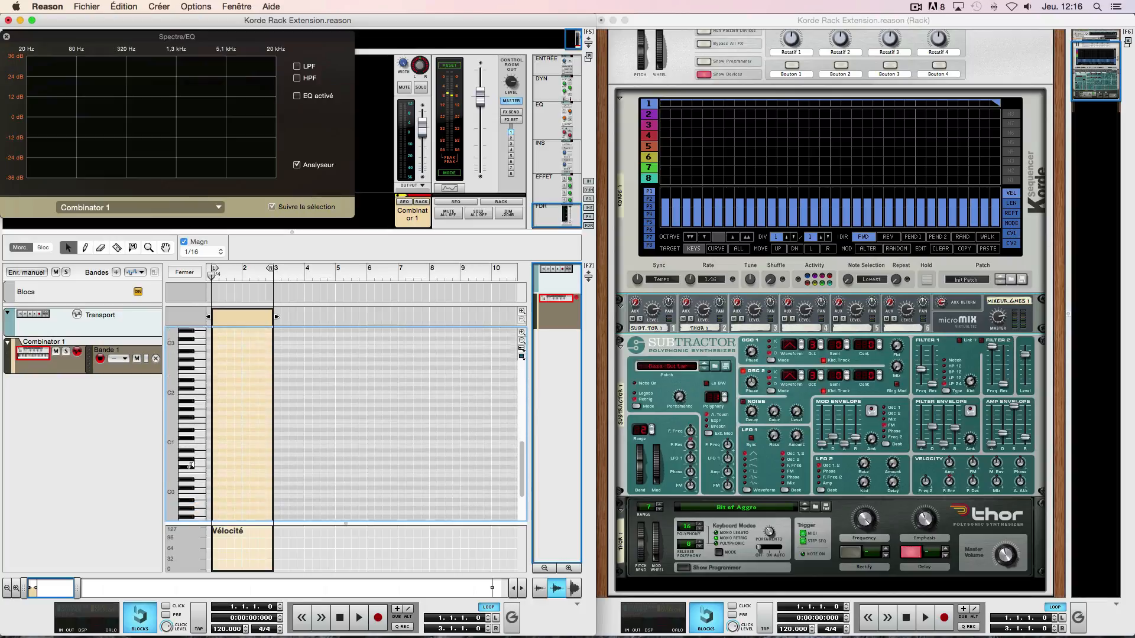
pyautogui.click(197, 451)
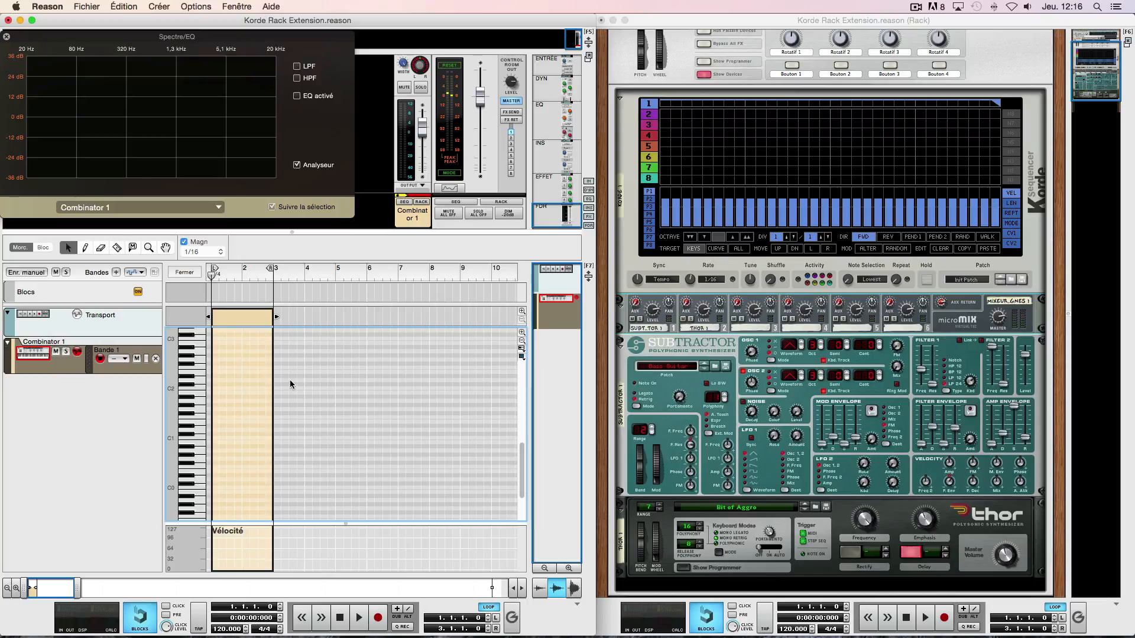
pyautogui.click(201, 417)
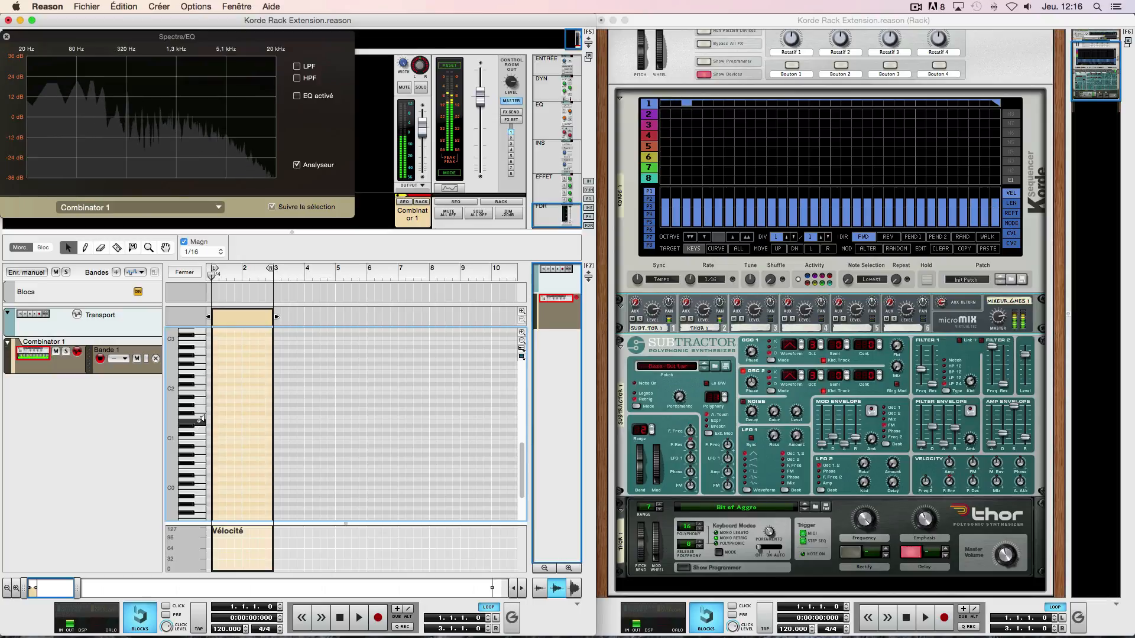
pyautogui.moveTo(201, 416); pyautogui.dragTo(201, 400)
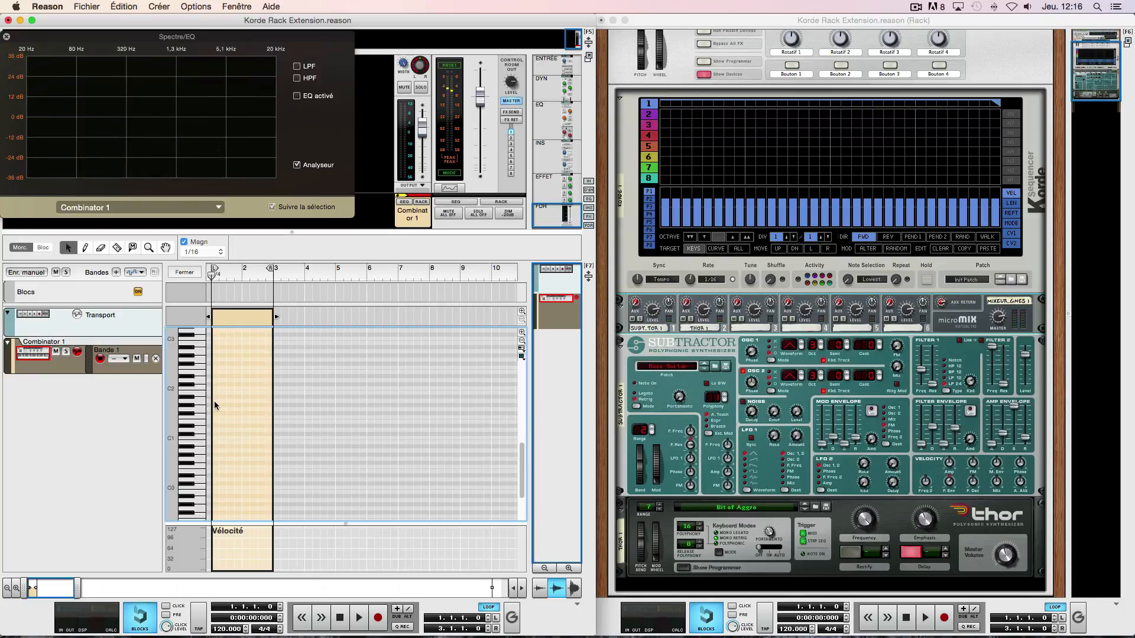
# Draw an A1 note in the clip at position 1.1.2.0 with a length of 0.1.3.0.
pyautogui.keyDown('super'); pyautogui.click(214, 401); pyautogui.keyUp('super')
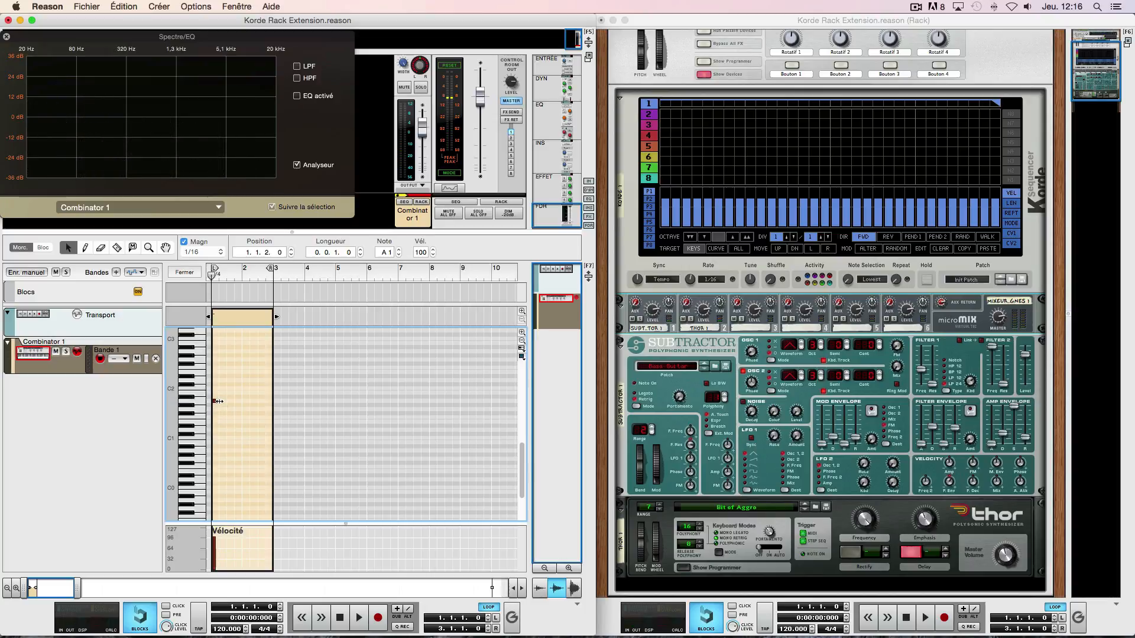
pyautogui.moveTo(225, 400); pyautogui.dragTo(229, 401)
pyautogui.moveTo(76, 587); pyautogui.dragTo(33, 588)
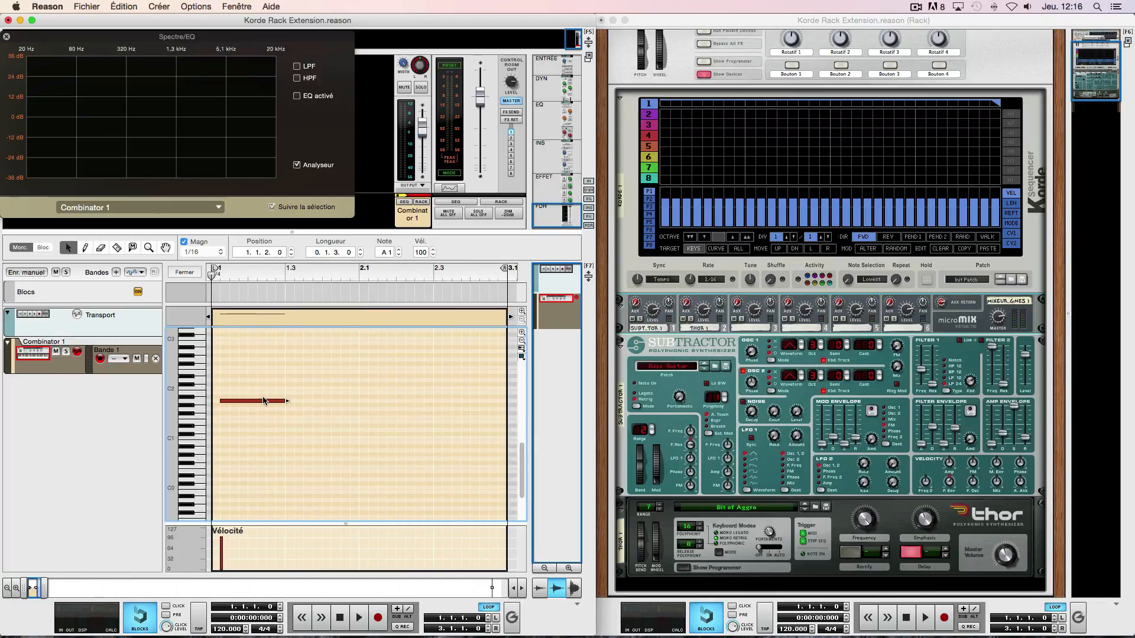
# Stretch the A1 note across the whole clip, starting at 1.1.1.0 with a length of 2.0.0.0.
pyautogui.moveTo(260, 400); pyautogui.dragTo(505, 408)
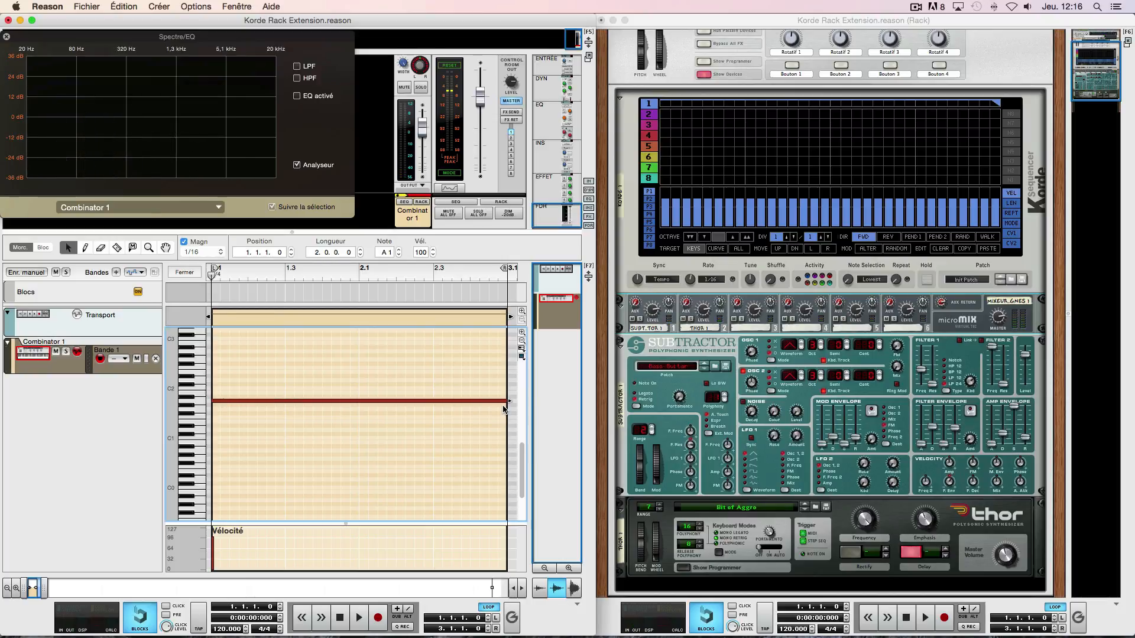
pyautogui.rightClick(291, 404)
pyautogui.click(246, 470)
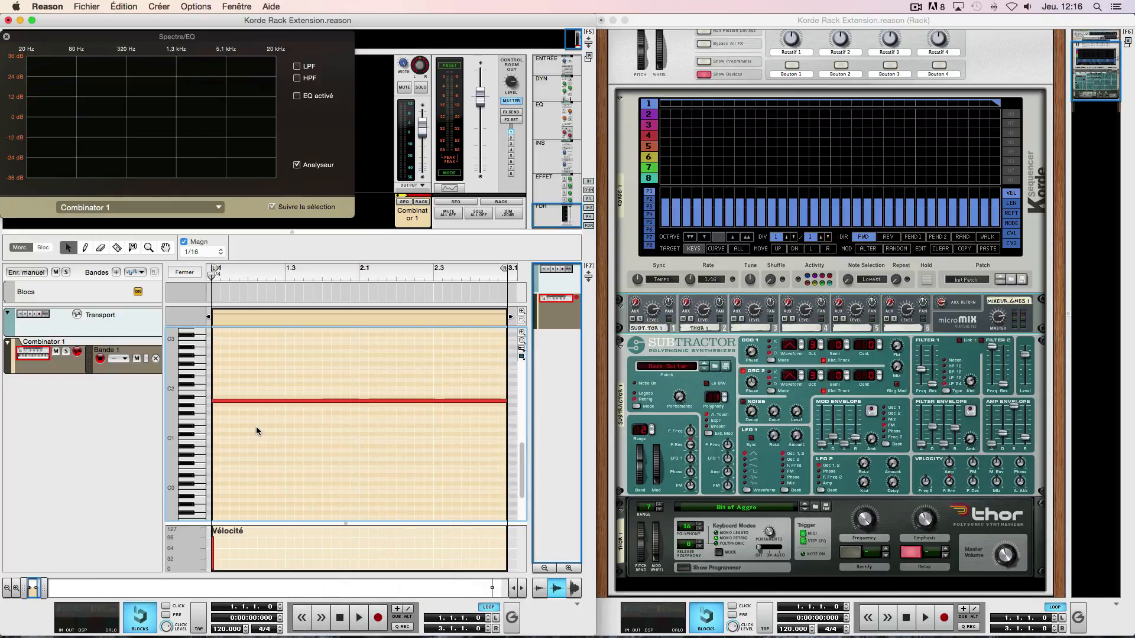
pyautogui.click(265, 400)
pyautogui.rightClick(266, 400)
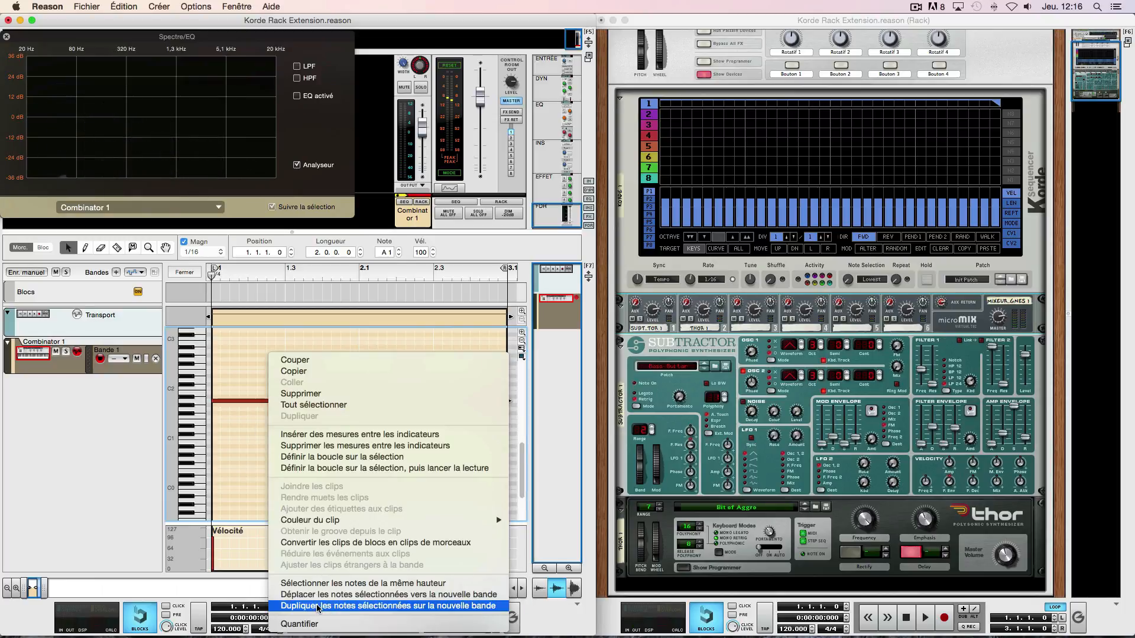
pyautogui.click(317, 625)
pyautogui.click(293, 446)
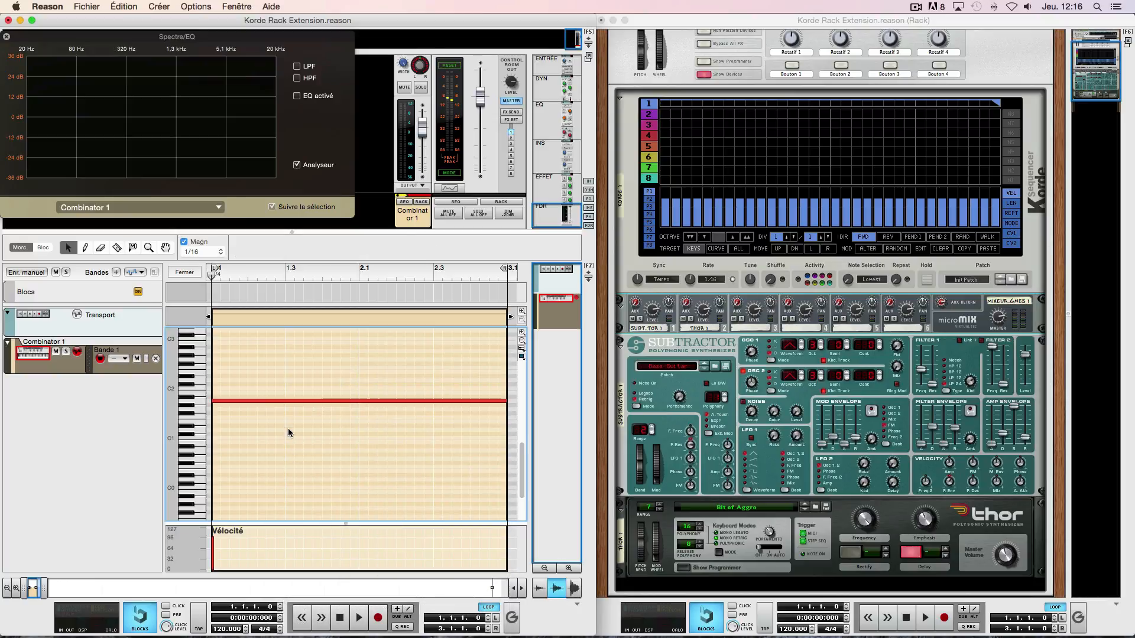
# Copy the full-length A1 note up to D2, auditioning the pitch on the piano keyboard first.
pyautogui.click(282, 399)
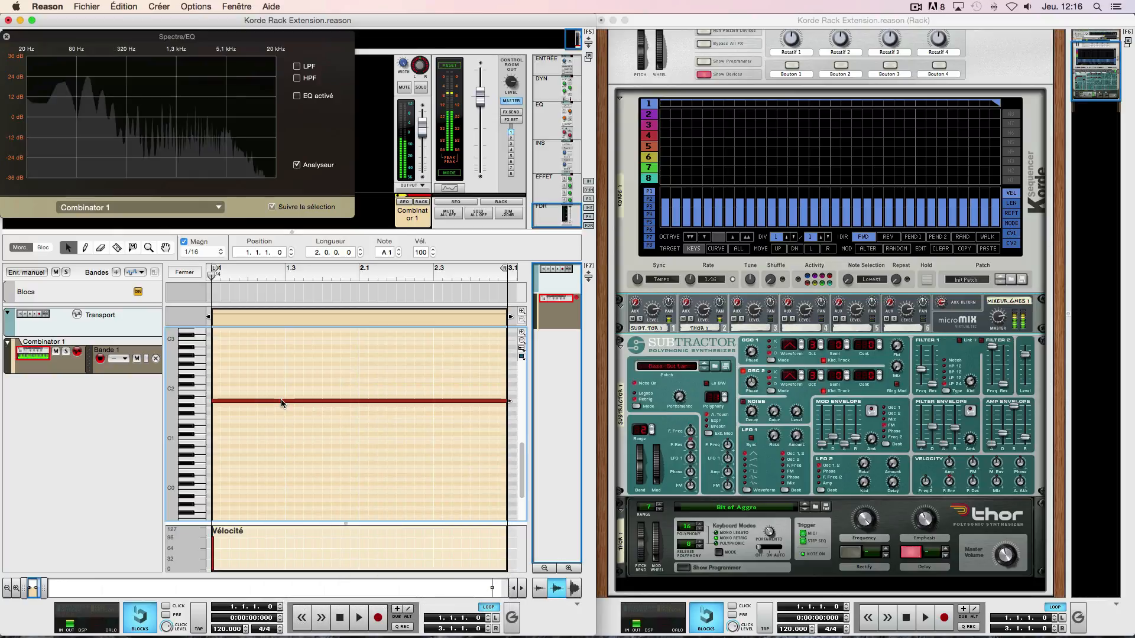
pyautogui.click(195, 379)
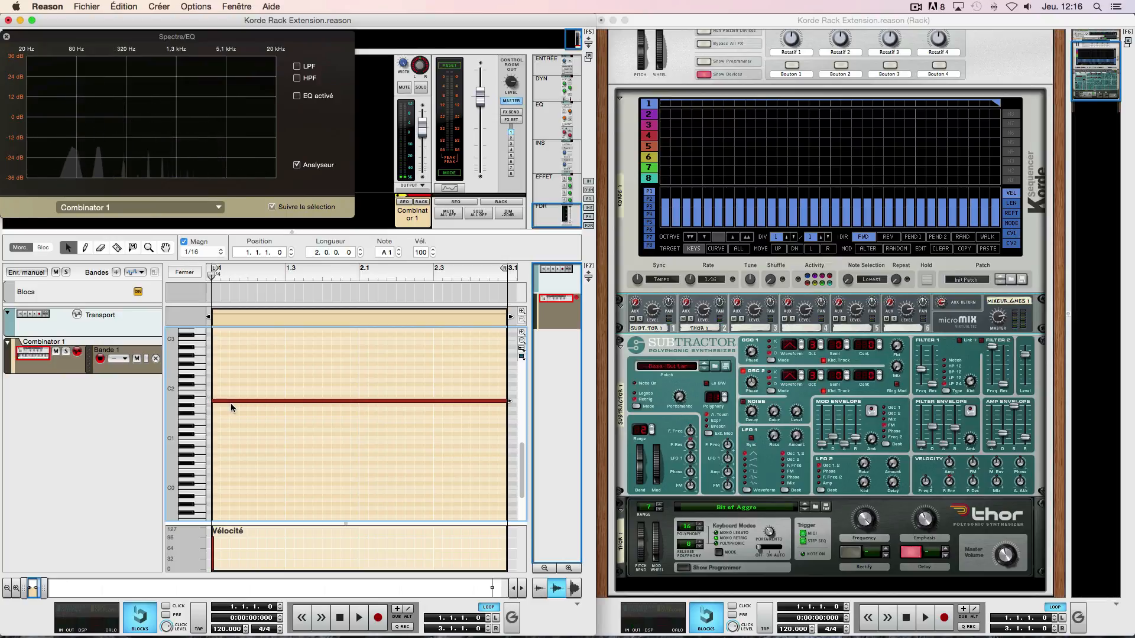
pyautogui.moveTo(242, 401); pyautogui.dragTo(243, 383)
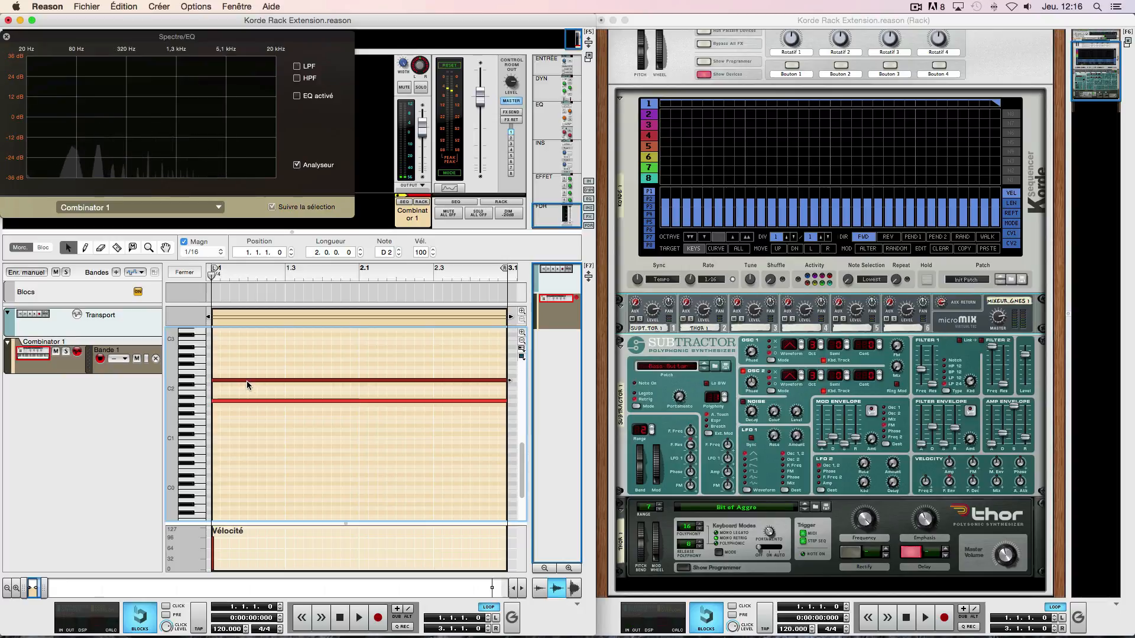
# Audition the keys above D2 on the piano keyboard and copy the D2 note up to F2.
pyautogui.click(200, 358)
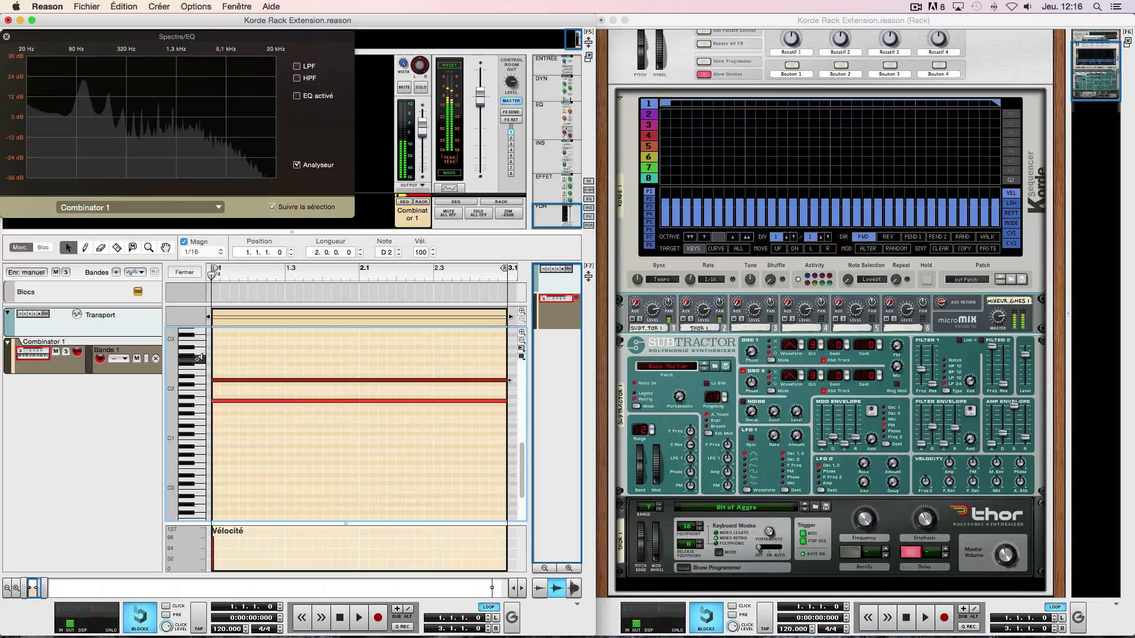
pyautogui.click(201, 352)
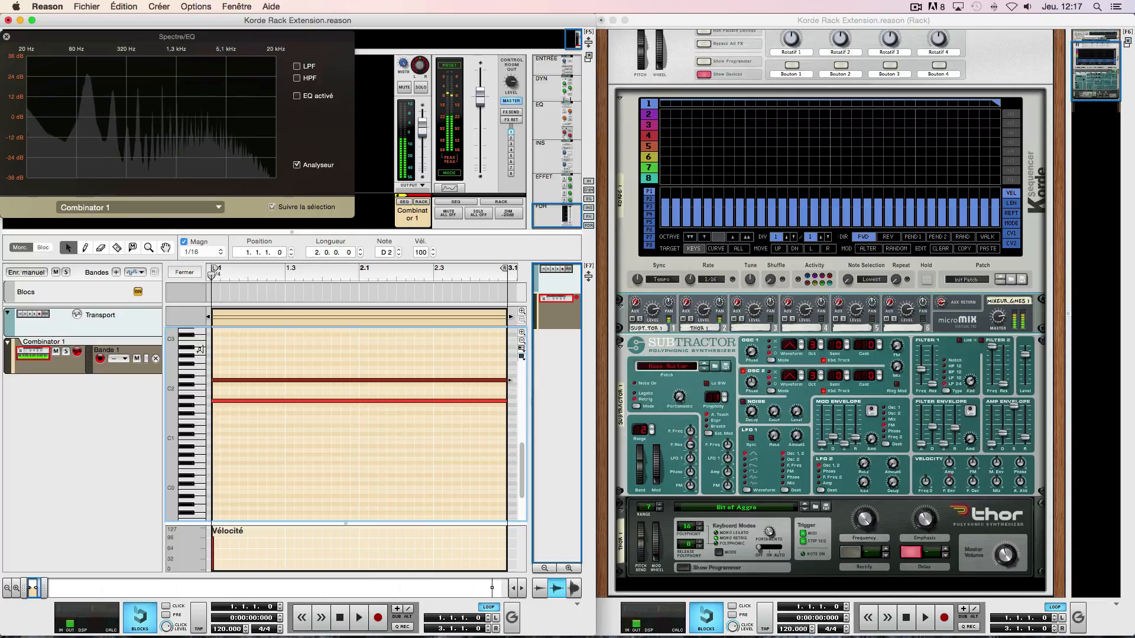
pyautogui.click(201, 371)
pyautogui.click(204, 372)
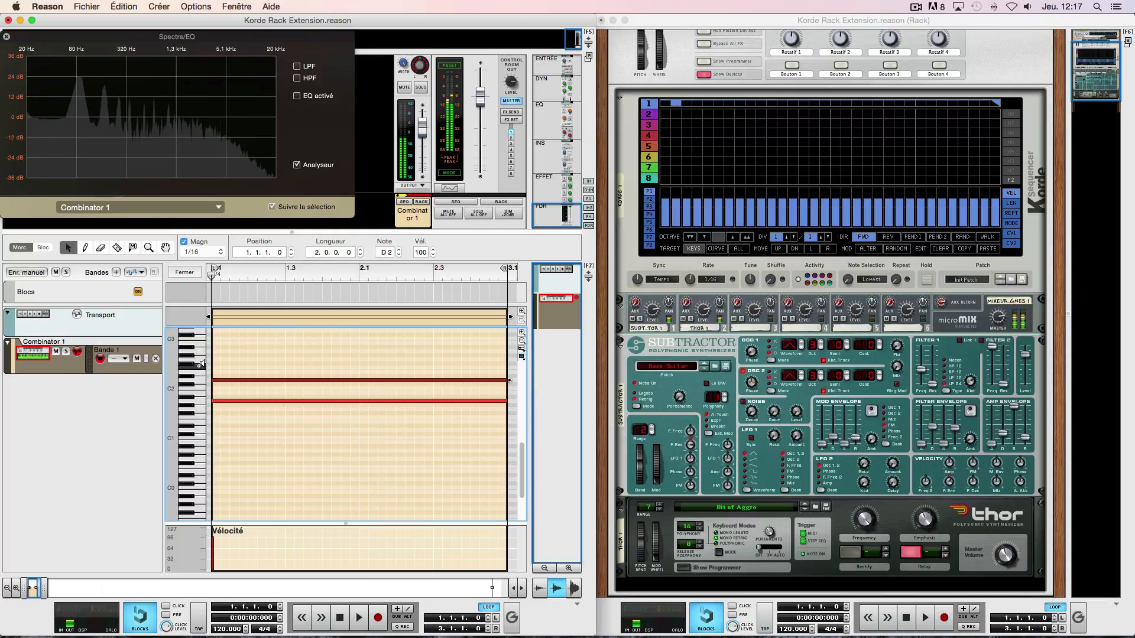
pyautogui.moveTo(223, 383); pyautogui.dragTo(223, 369)
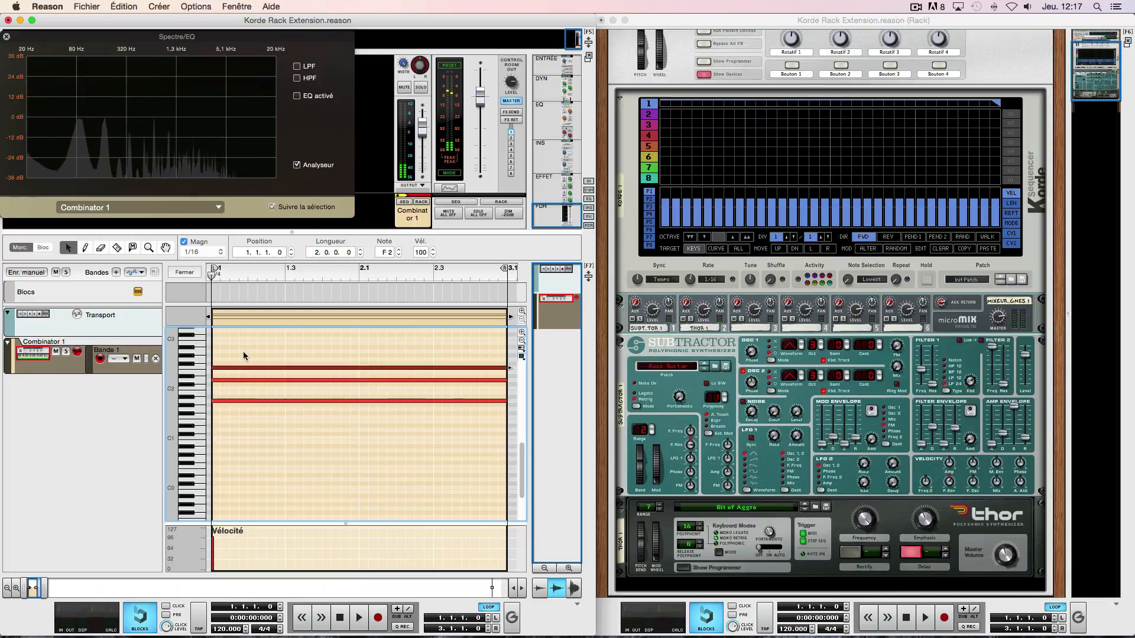
# Return to the song arrangement, play back the chord clip, stop it and go back to the song start.
pyautogui.click(26, 250)
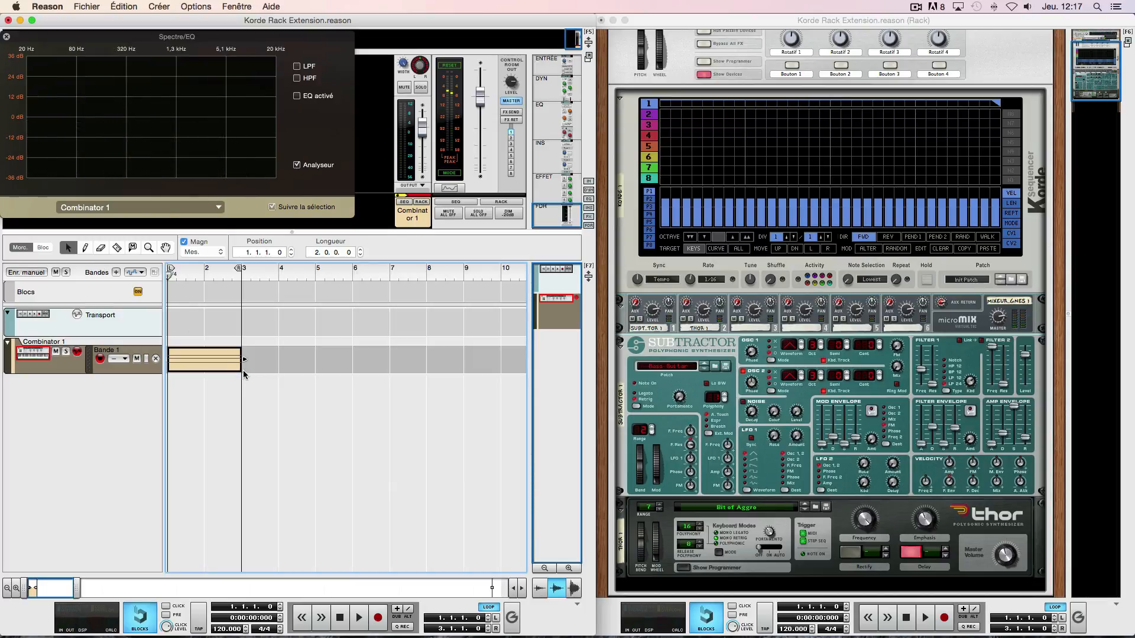
pyautogui.press('space')
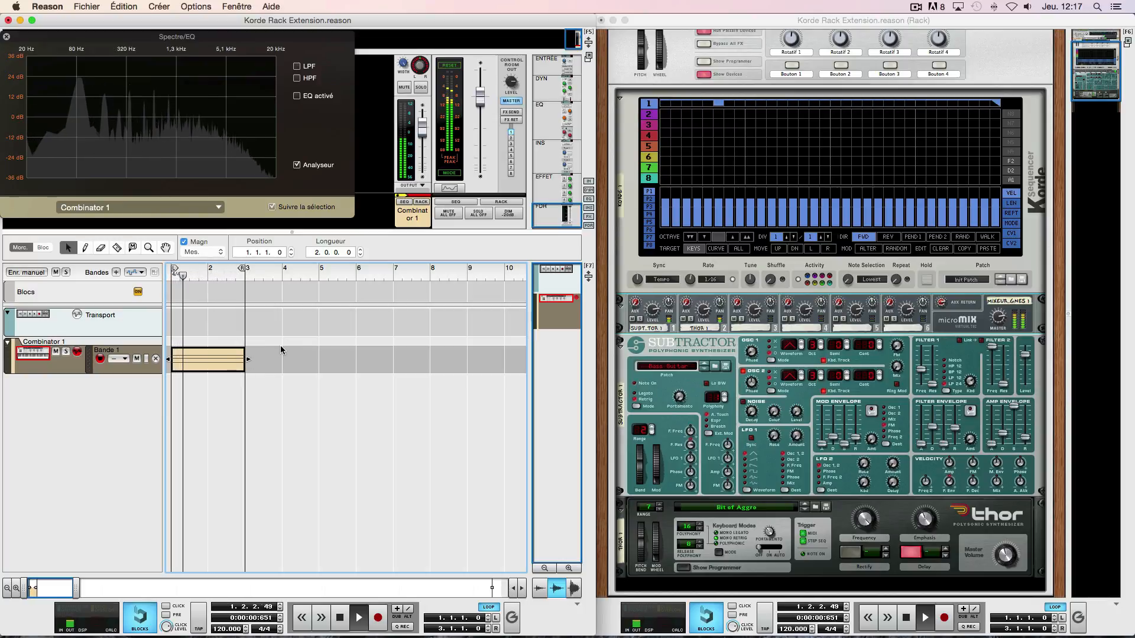
pyautogui.press('space')
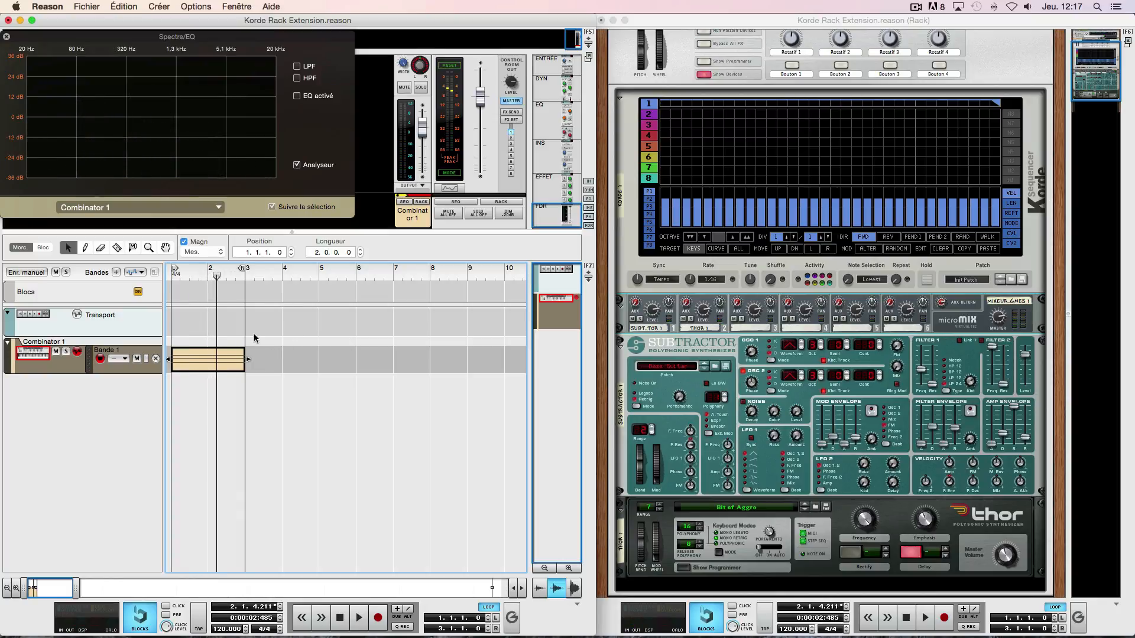
pyautogui.hotkey('shift', 'Return')
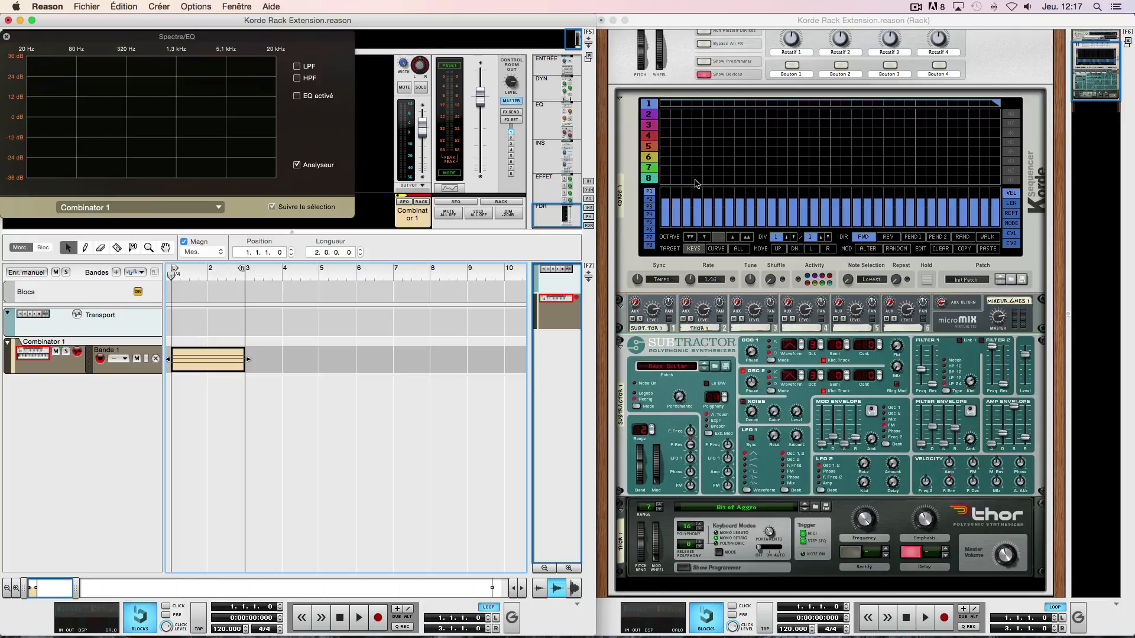
# Shorten Korde sequence 1 to 8 steps, place notes on steps 1, 4, 6, 7 and 8, and play it with the SubTractor soloed.
pyautogui.click(649, 107)
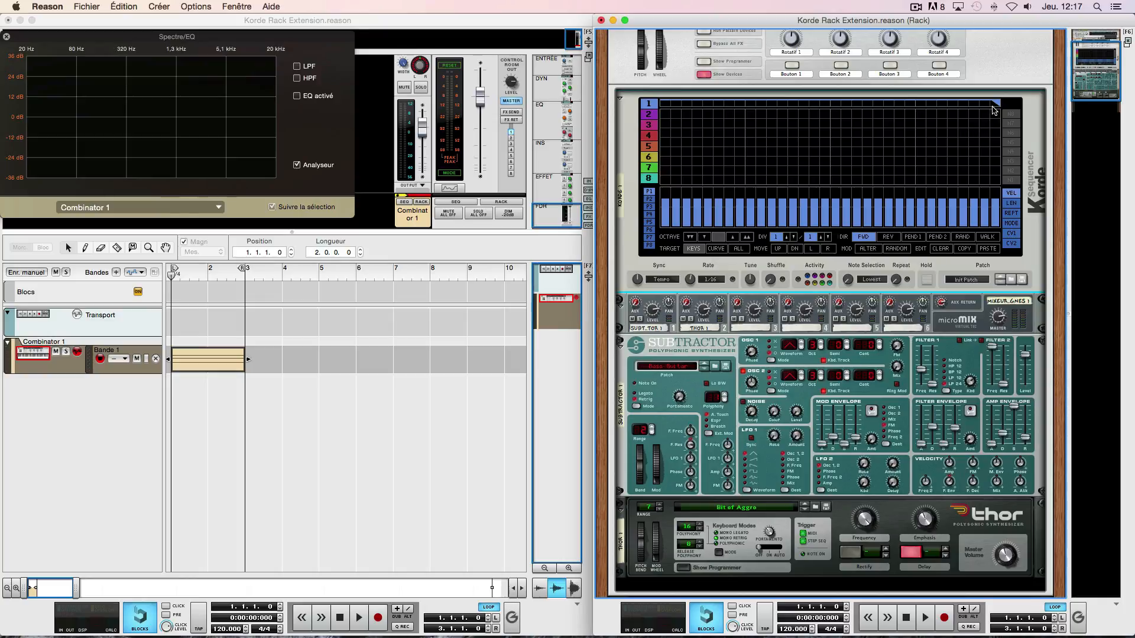
pyautogui.moveTo(767, 115); pyautogui.dragTo(740, 118)
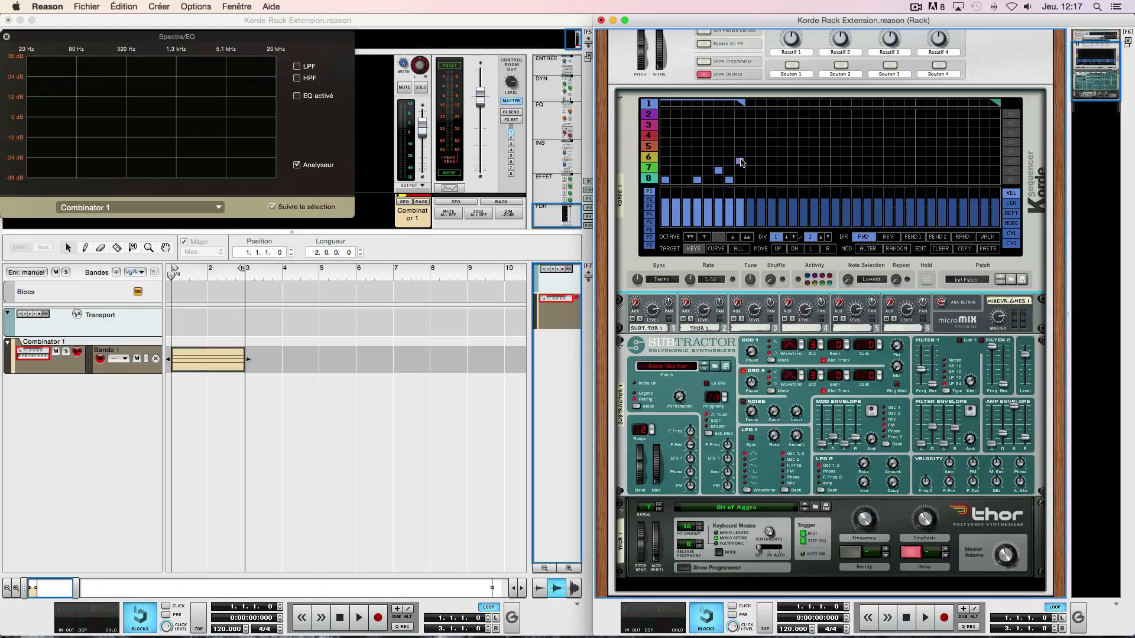
pyautogui.press('space')
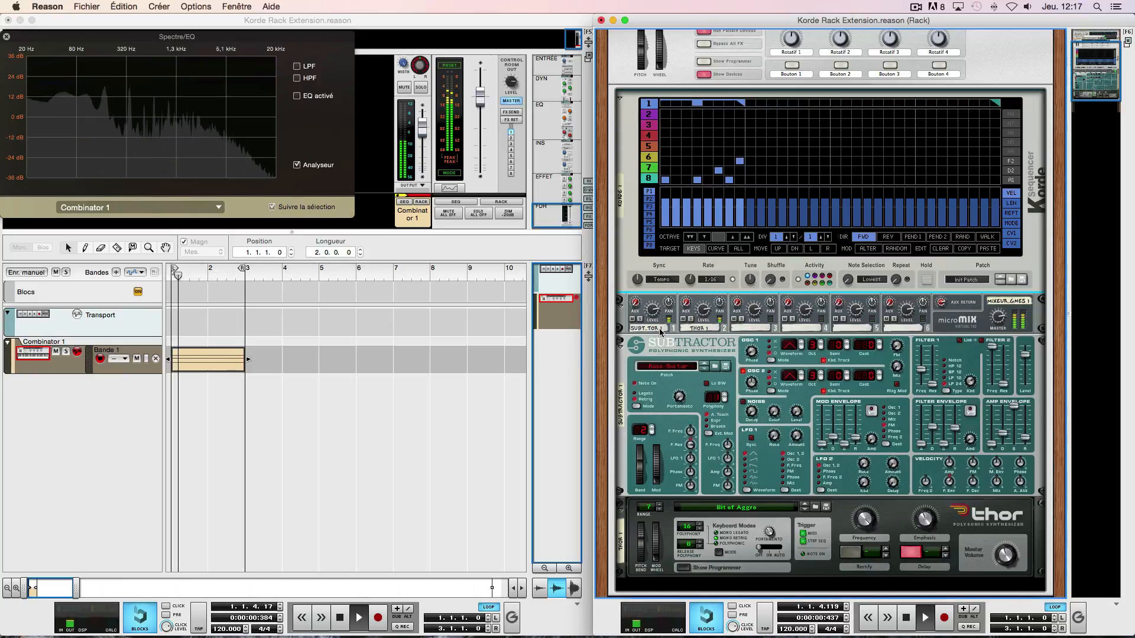
pyautogui.click(640, 320)
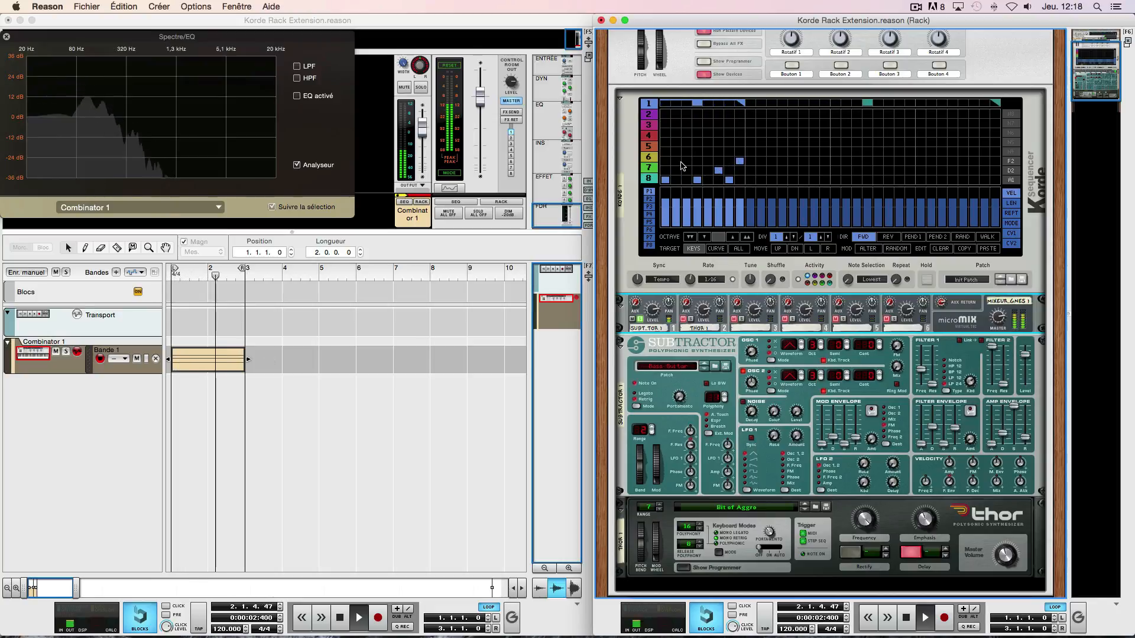
# Solo the Thor and place notes in sequence 2 on step 4 (lowest row), step 8 (third row up) and step 11 (second row up).
pyautogui.click(650, 116)
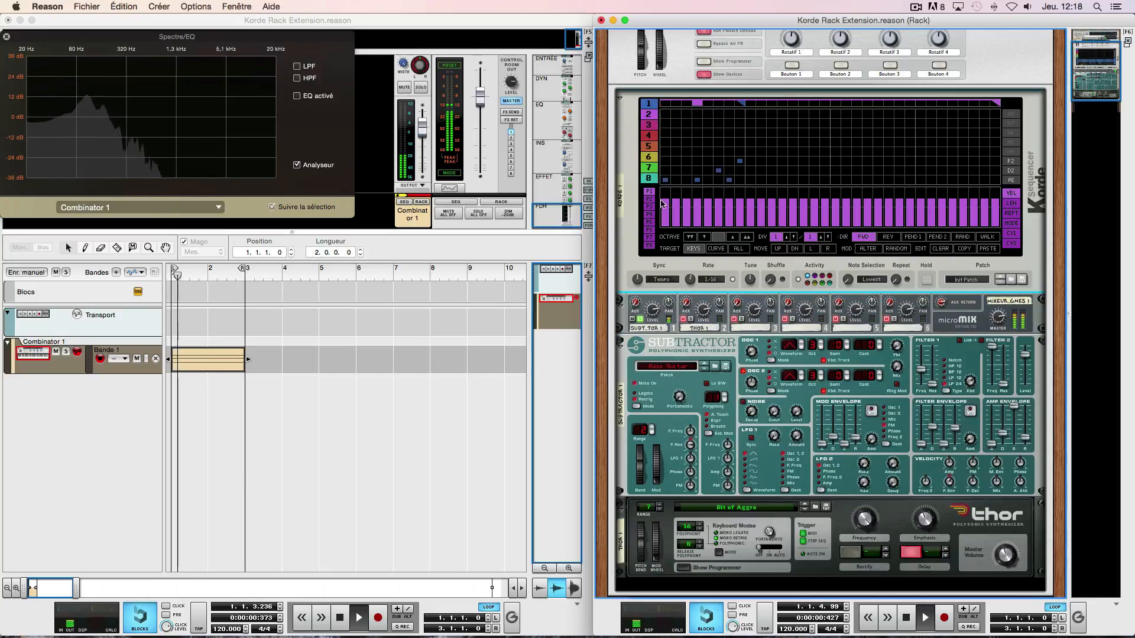
pyautogui.click(691, 320)
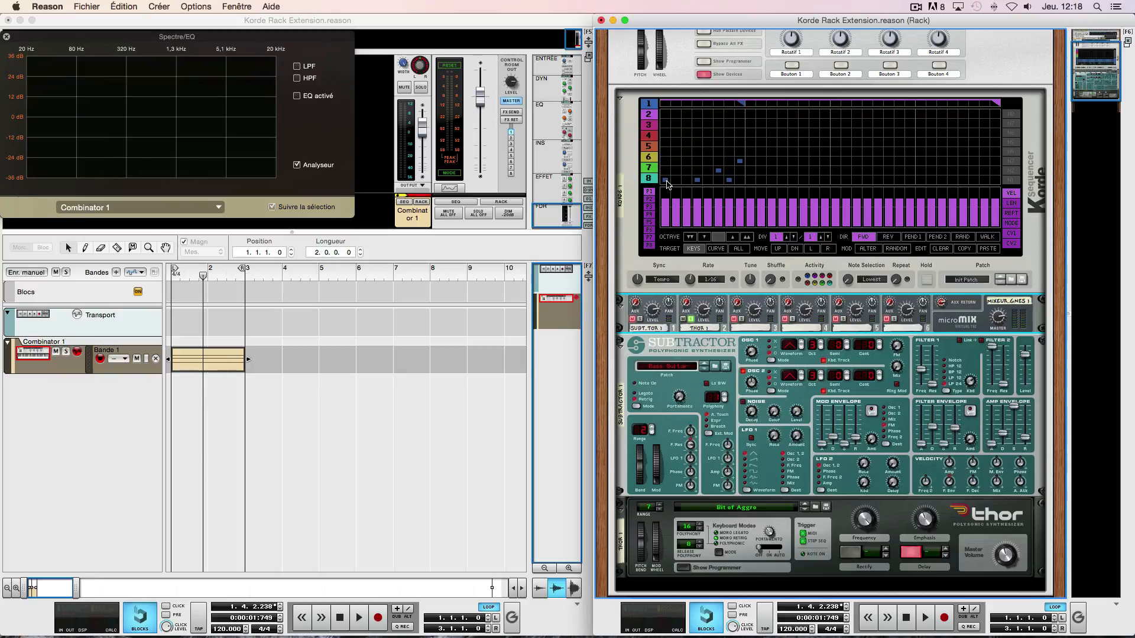
pyautogui.click(704, 237)
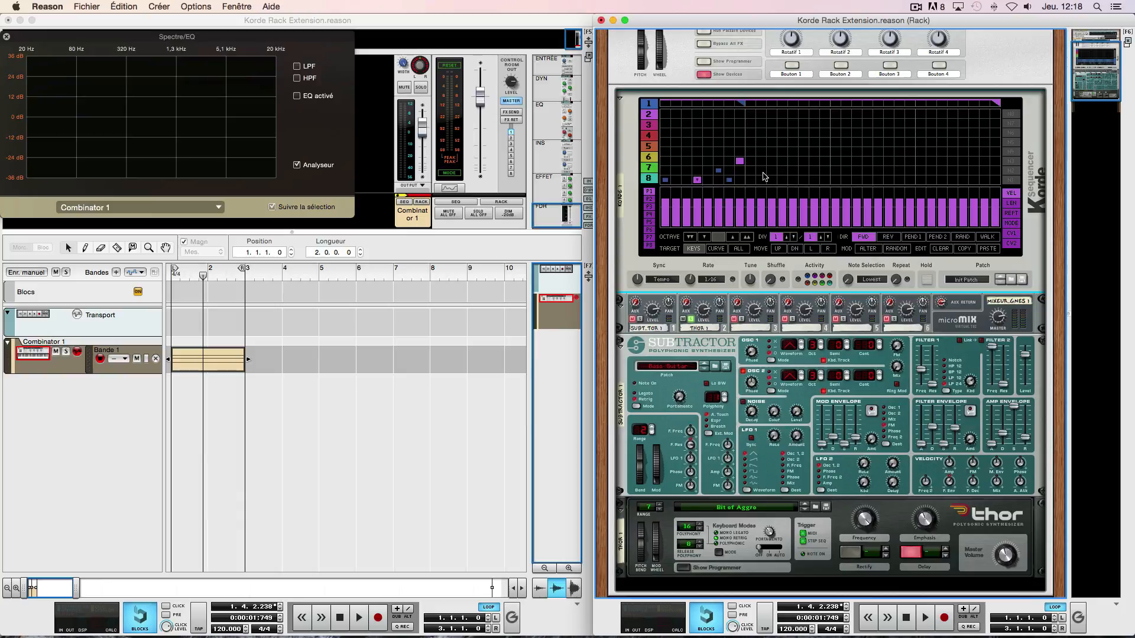
pyautogui.click(770, 171)
# Play the pattern with the Thor soloed, listen to both sequences together without solo, and reselect sequence 2.
pyautogui.press('space')
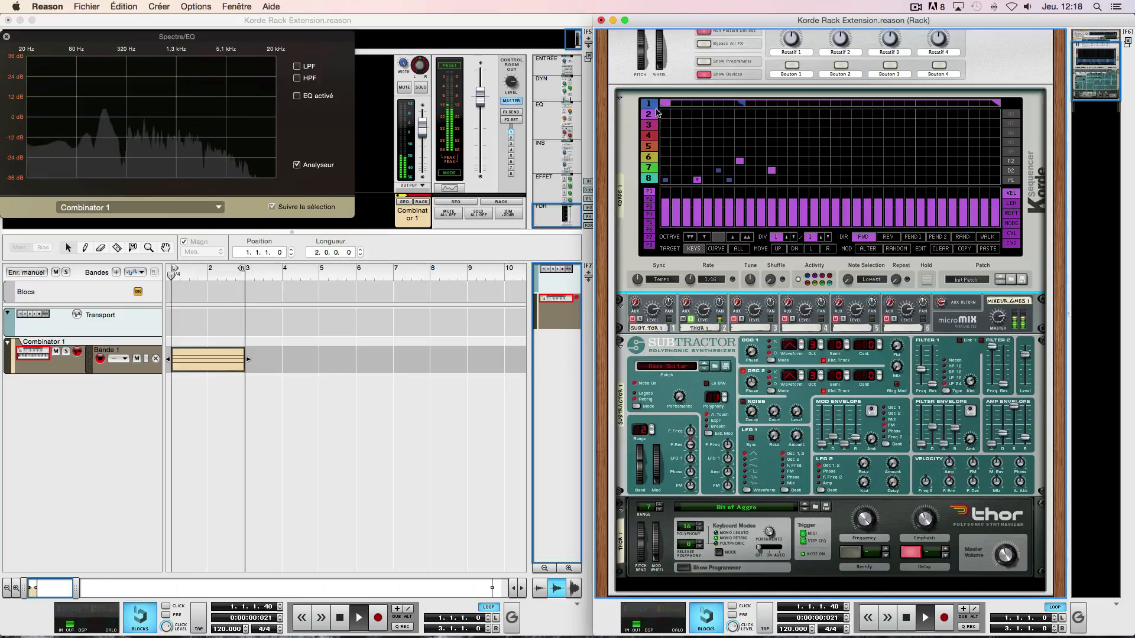
pyautogui.press('space')
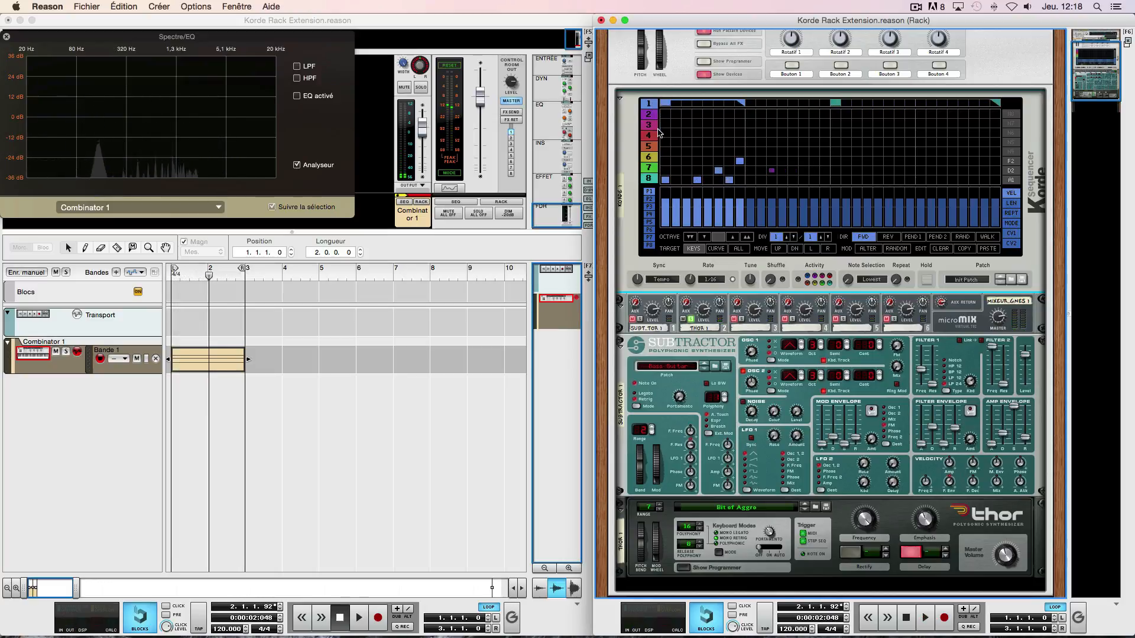
pyautogui.press('space')
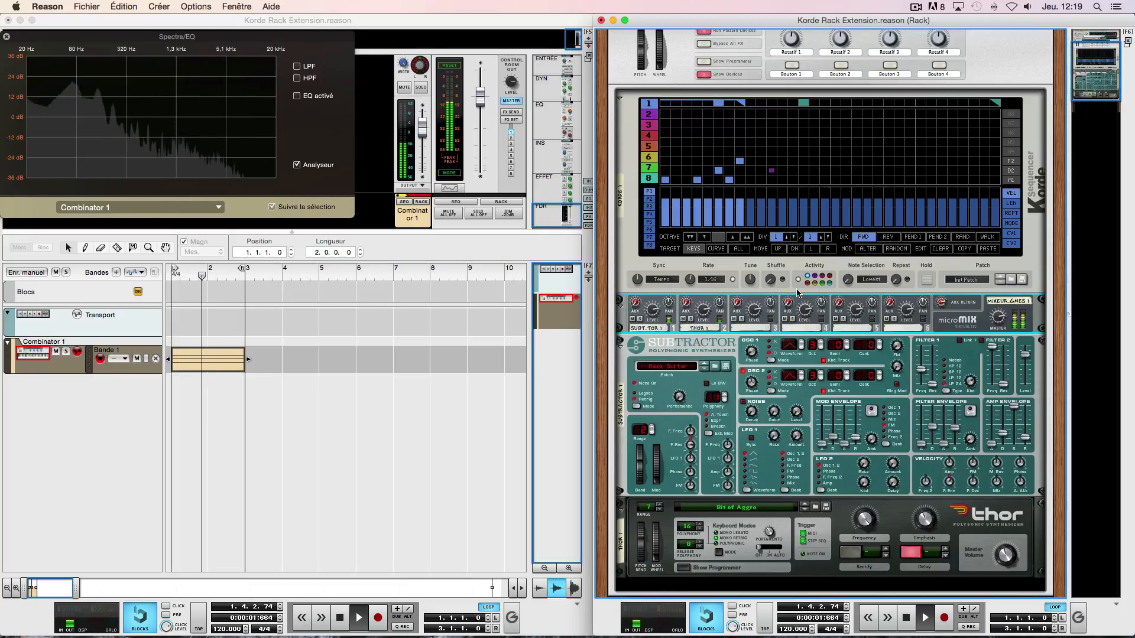
pyautogui.click(649, 115)
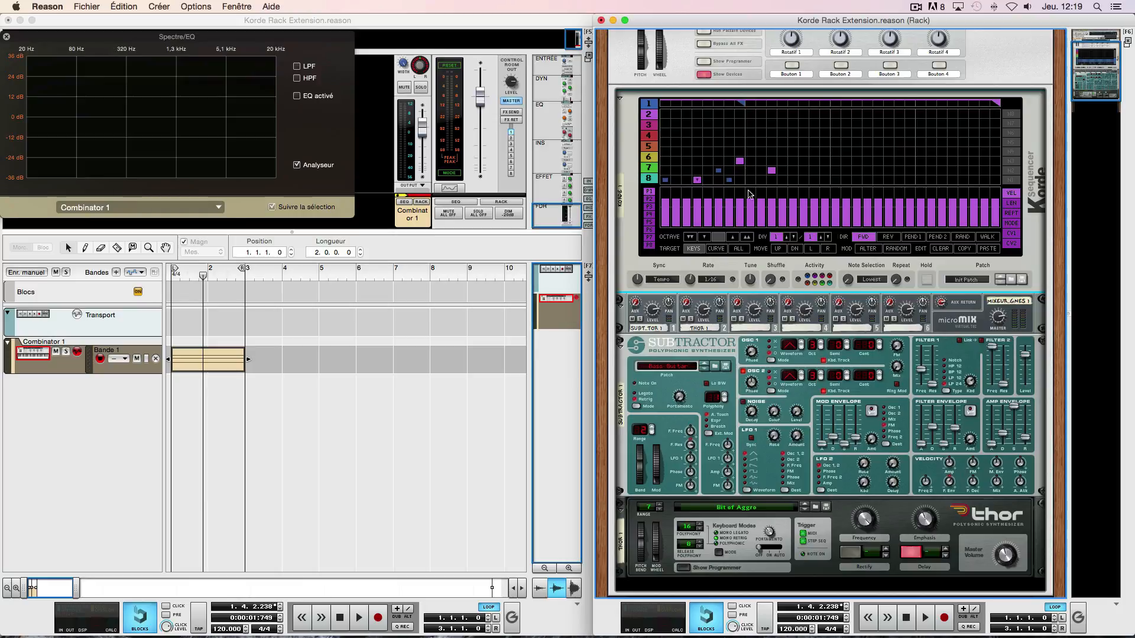
# Add a Pulveriser Demolition effect to the line mixer inside the Combinator and check its cabling on the back of the rack.
pyautogui.rightClick(936, 331)
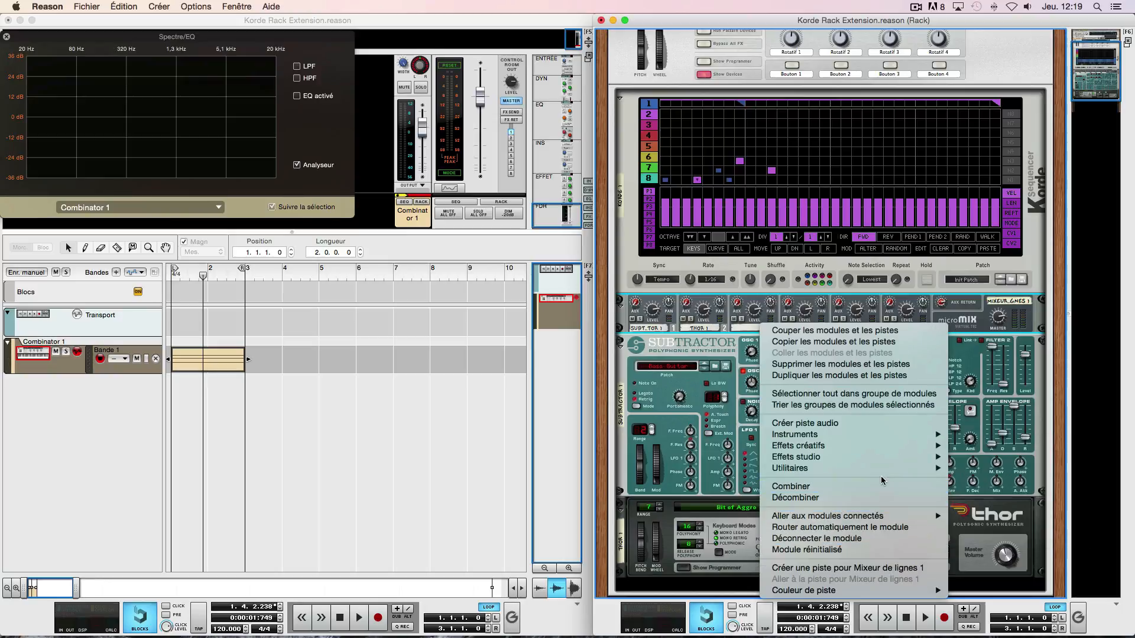
pyautogui.moveTo(887, 458)
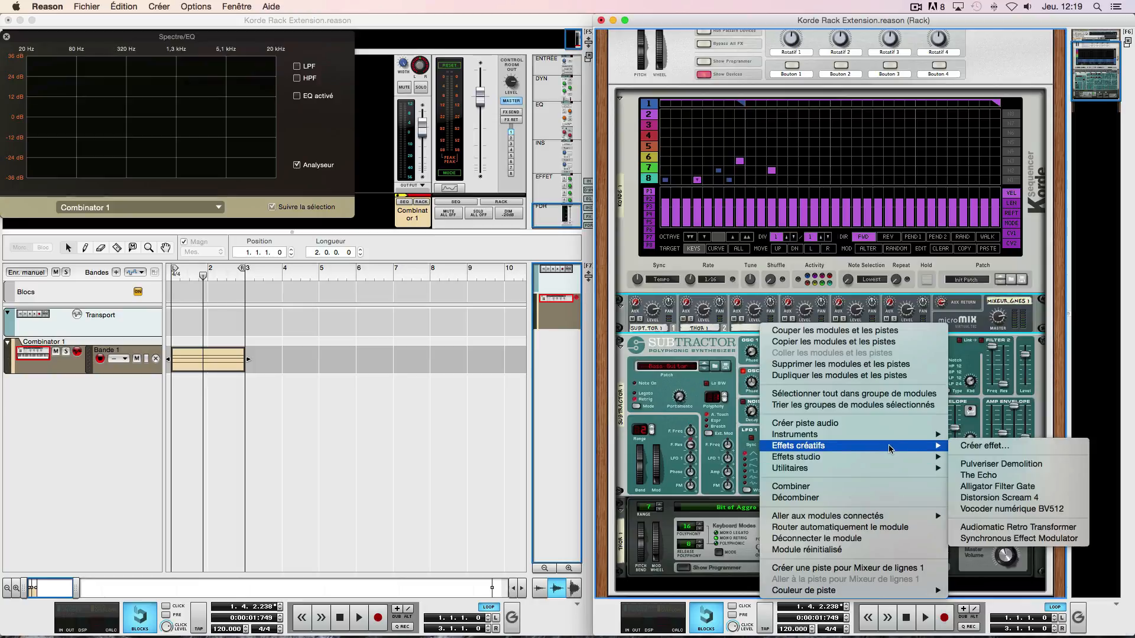
pyautogui.click(1001, 464)
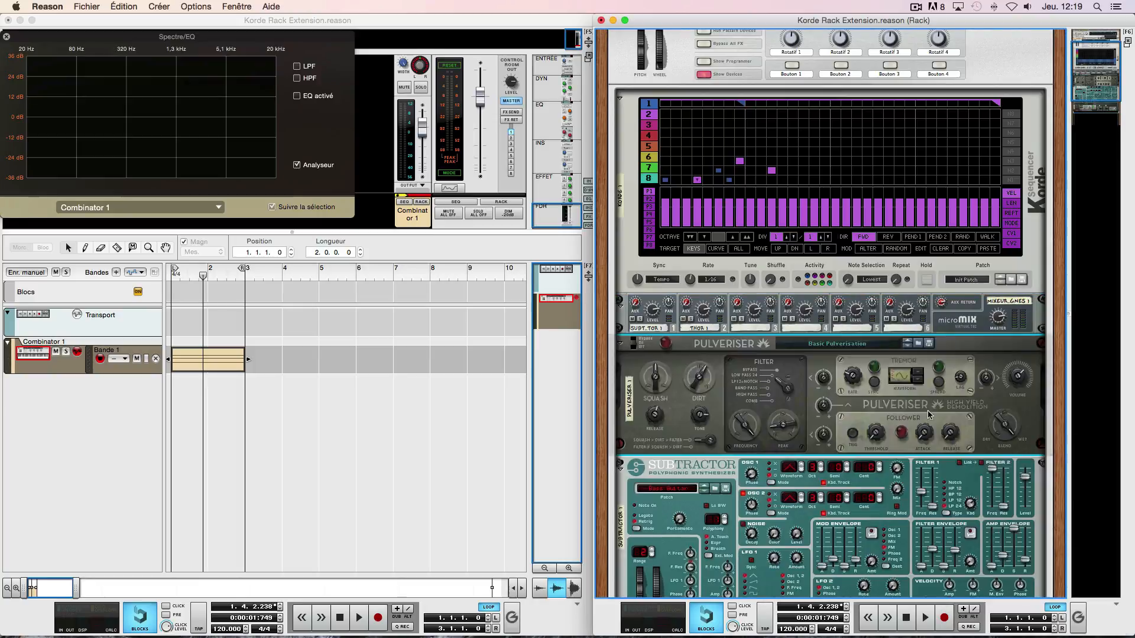
pyautogui.press('Tab')
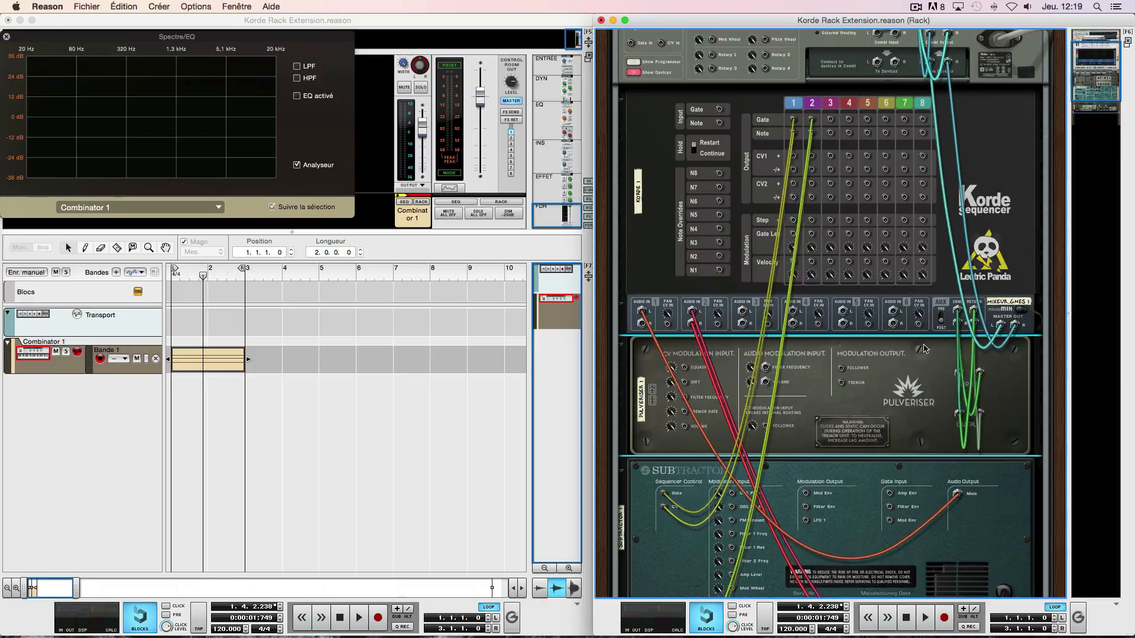
pyautogui.press('Tab')
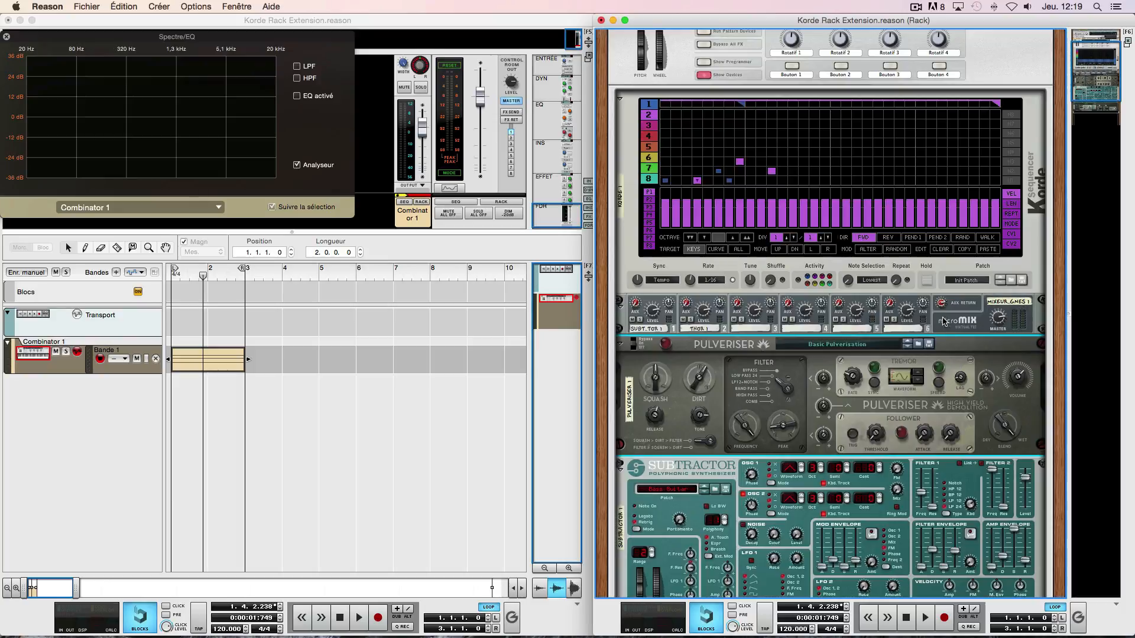
# Start playback, raise the SubTractor channel's aux send to 70 and set the Pulveriser to Bypass.
pyautogui.moveTo(637, 307)
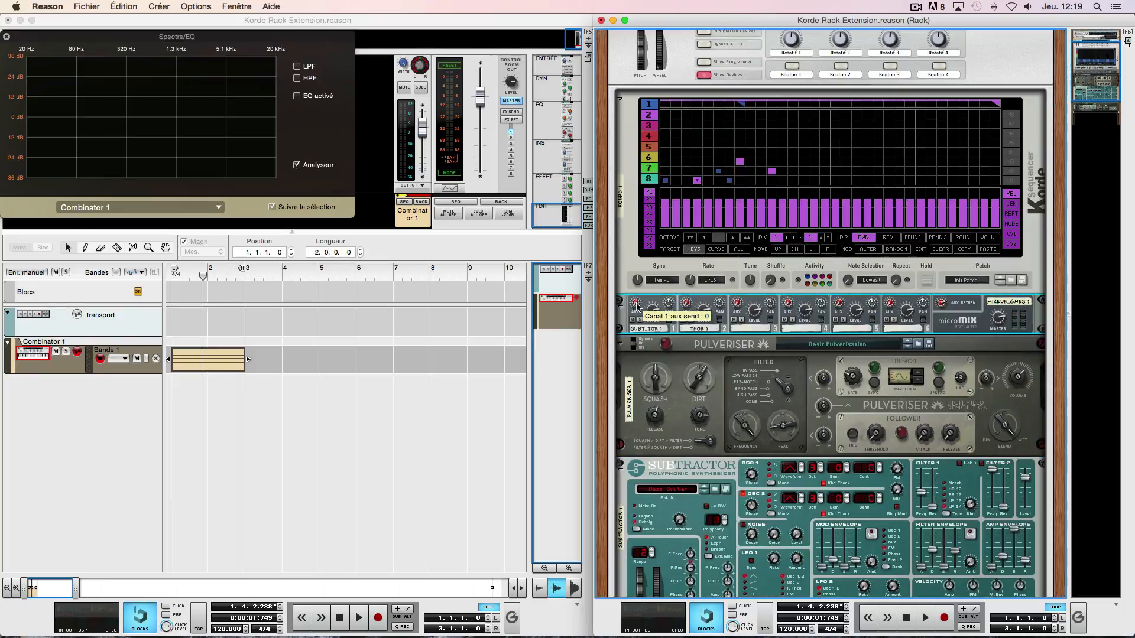
pyautogui.press('space')
pyautogui.moveTo(637, 306); pyautogui.dragTo(641, 300)
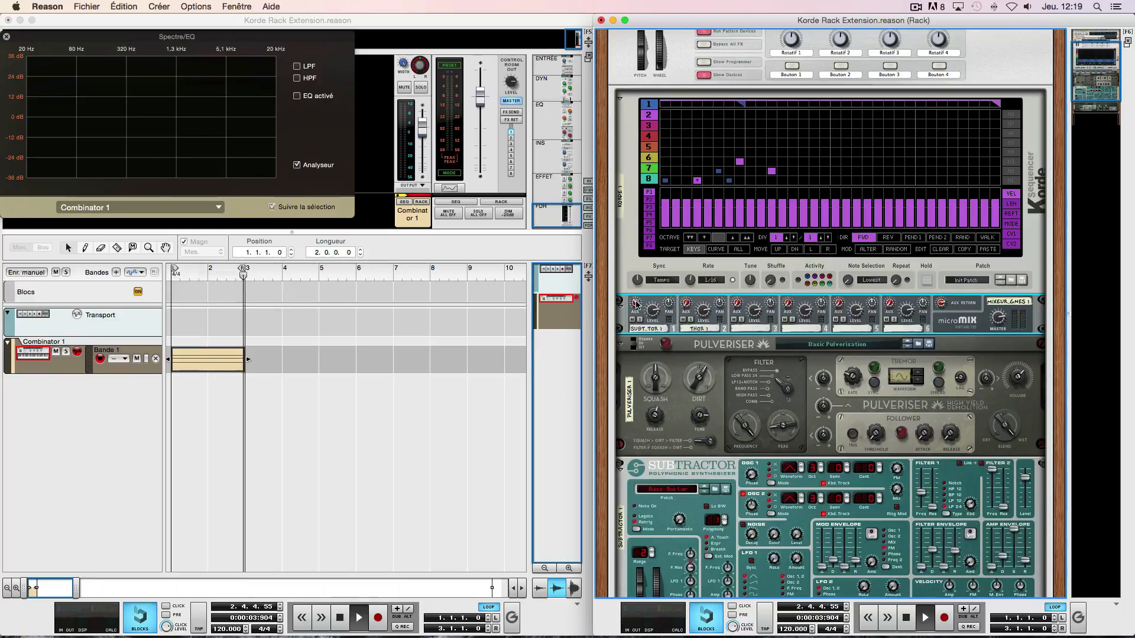
pyautogui.moveTo(637, 305); pyautogui.dragTo(638, 299)
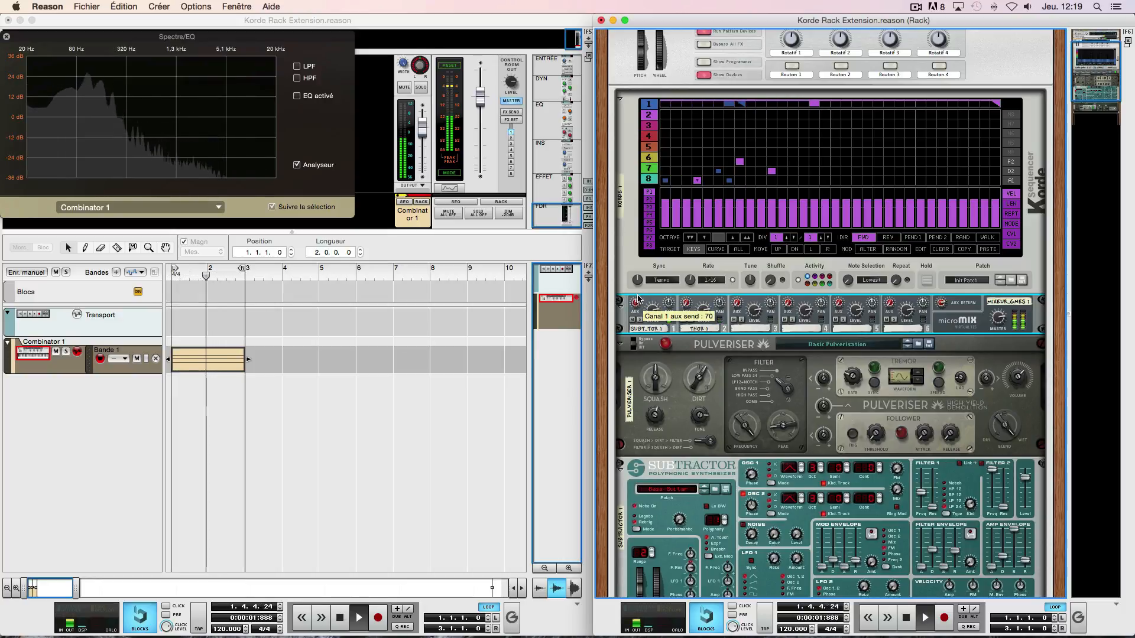
pyautogui.click(634, 339)
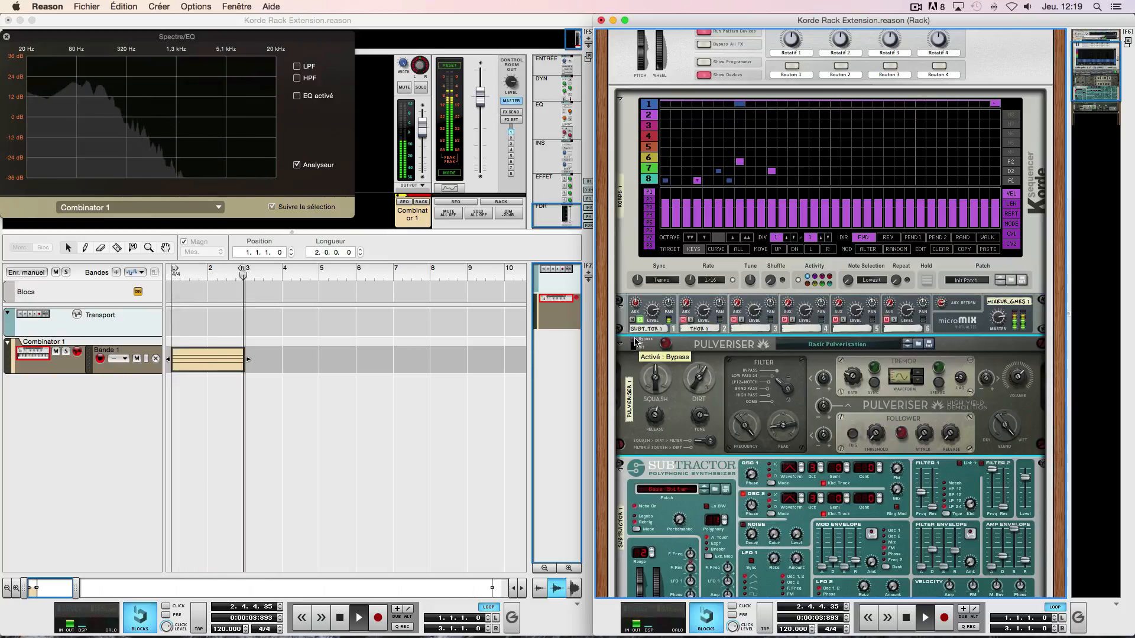
# Take the Pulveriser out of Bypass and turn off the solo on the SubTractor channel.
pyautogui.click(634, 344)
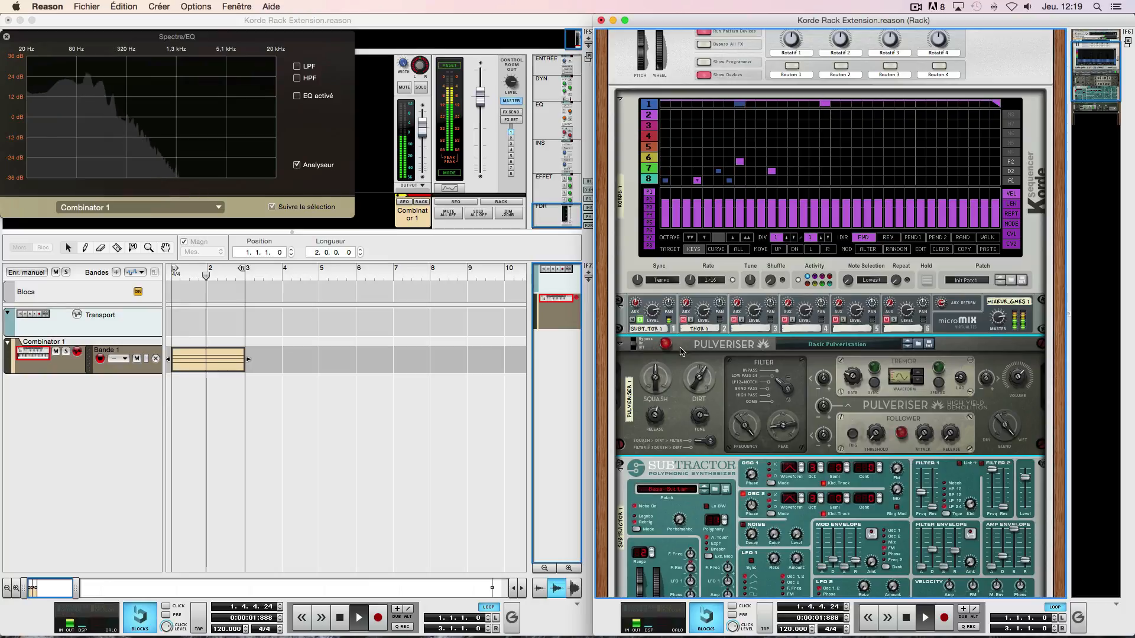
pyautogui.click(689, 322)
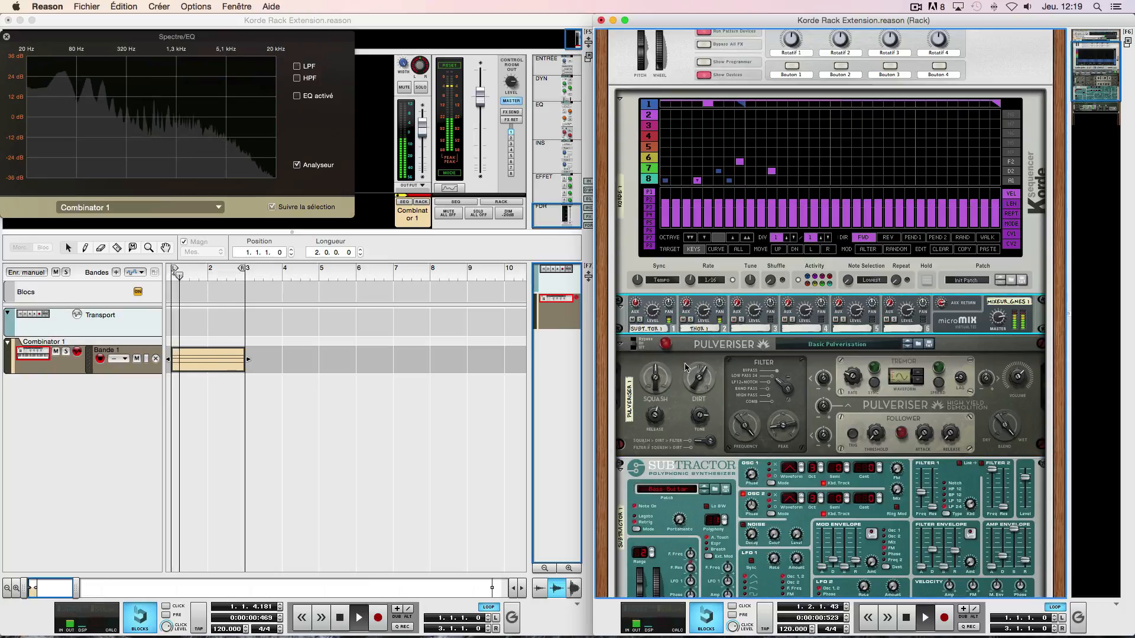
# Add a Dr. Octo Rex Loop Player to the rack below the Combinator.
pyautogui.scroll(-10, 748, 388)
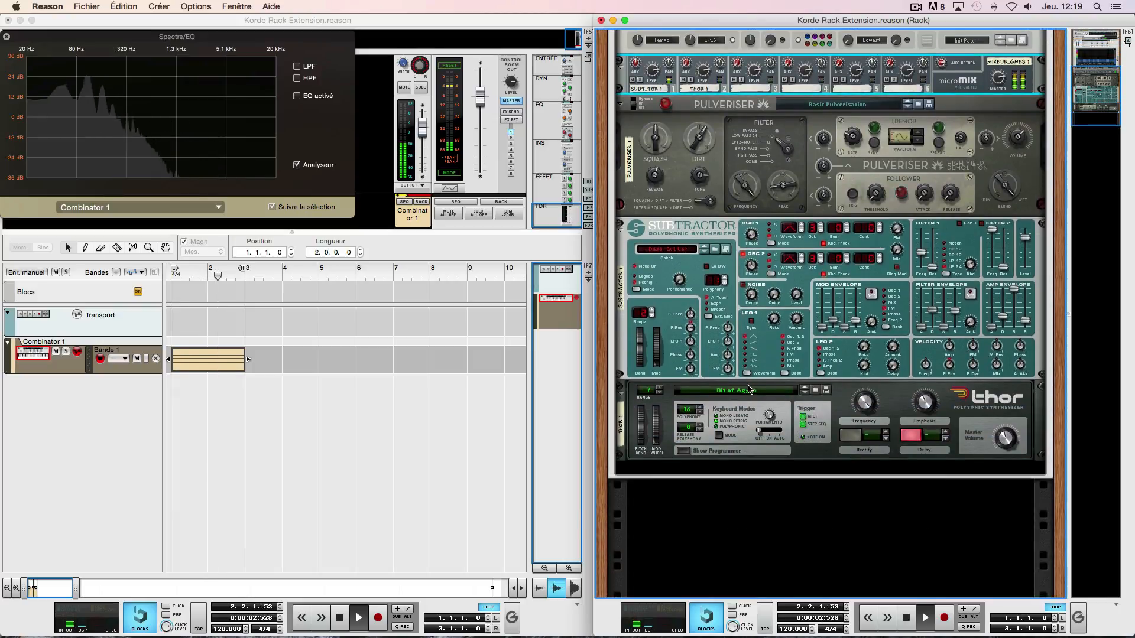
pyautogui.rightClick(776, 513)
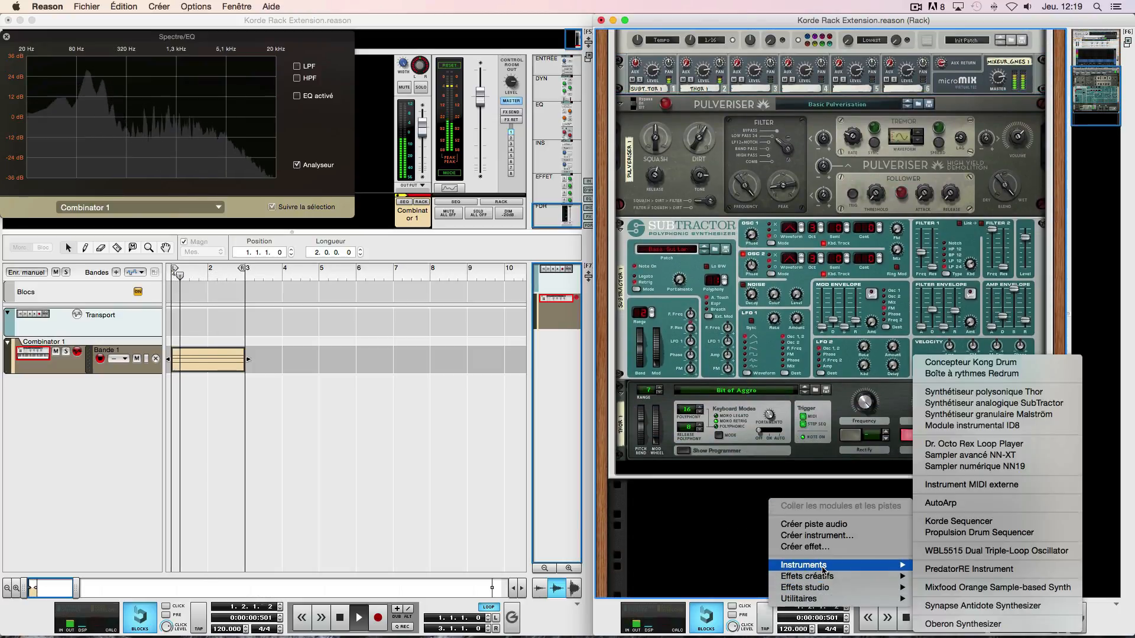
pyautogui.moveTo(887, 600)
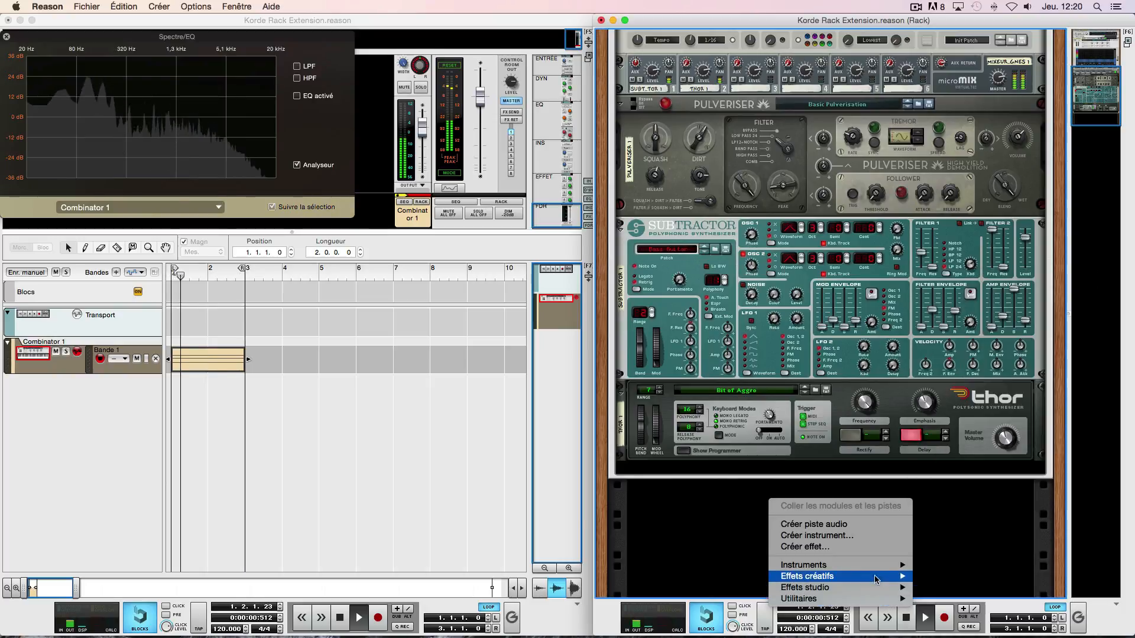
pyautogui.moveTo(887, 566)
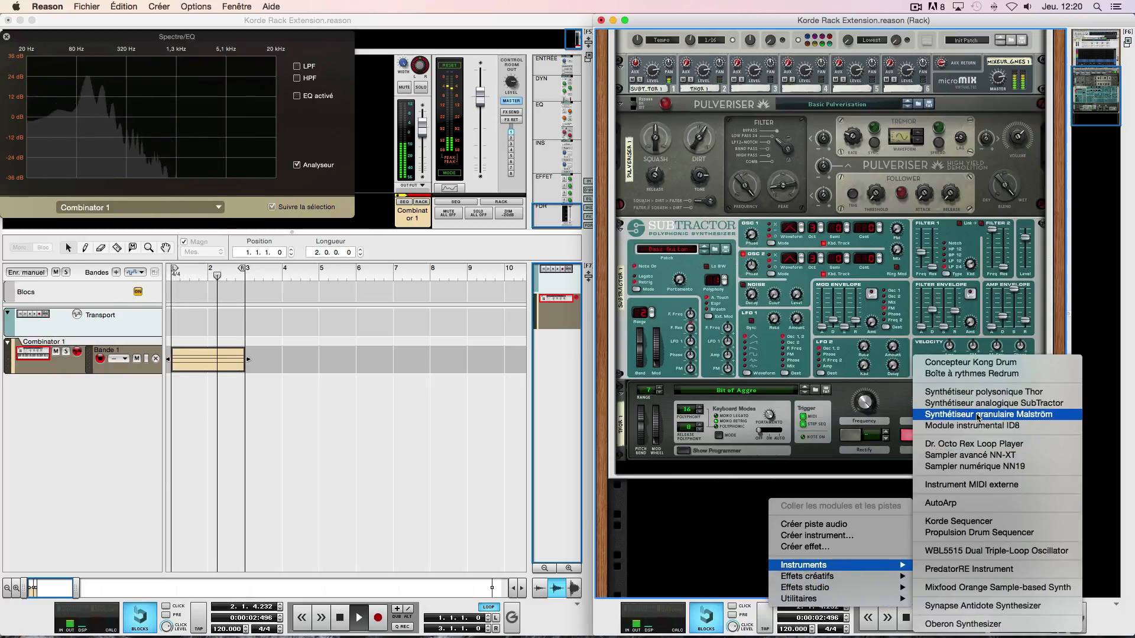
pyautogui.click(974, 444)
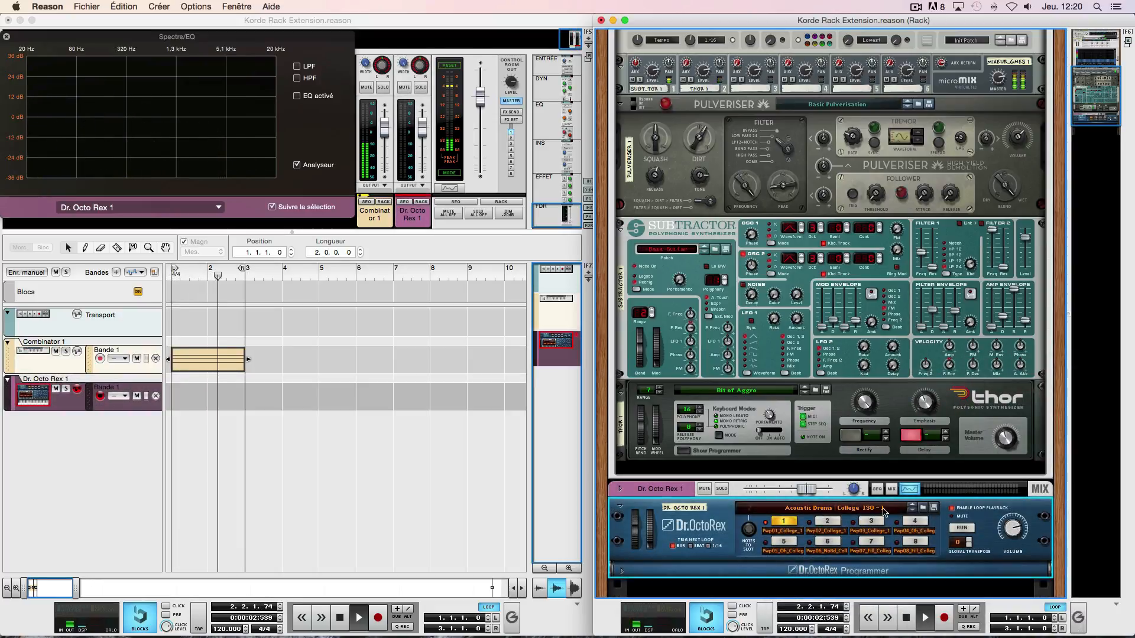
# Load ElcHse03_TheDutchness_128_KTN.rx2 from the Reason Factory Sound Bank's Electro House drum loops into the Dr. Octo Rex and play it with the pattern.
pyautogui.click(923, 507)
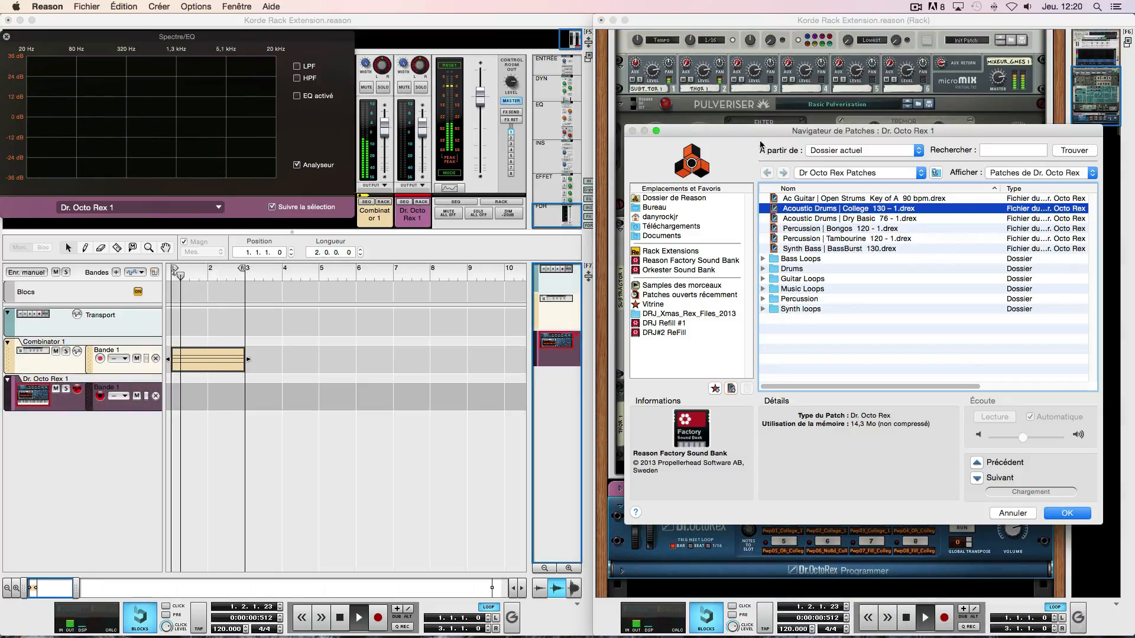
pyautogui.moveTo(755, 134); pyautogui.dragTo(216, 49)
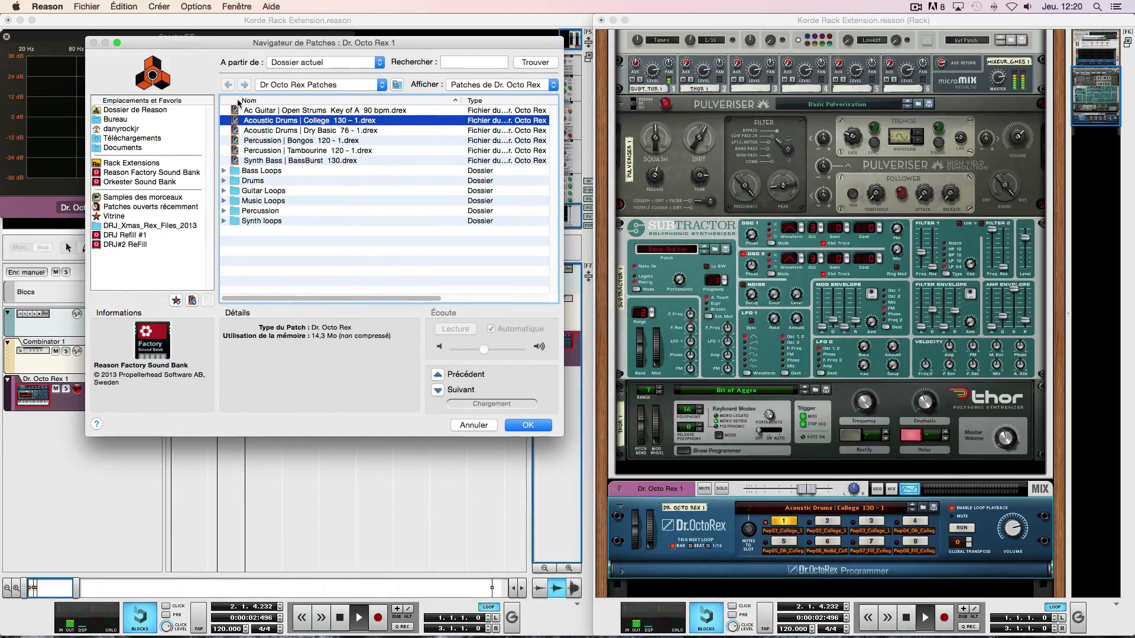
pyautogui.click(126, 173)
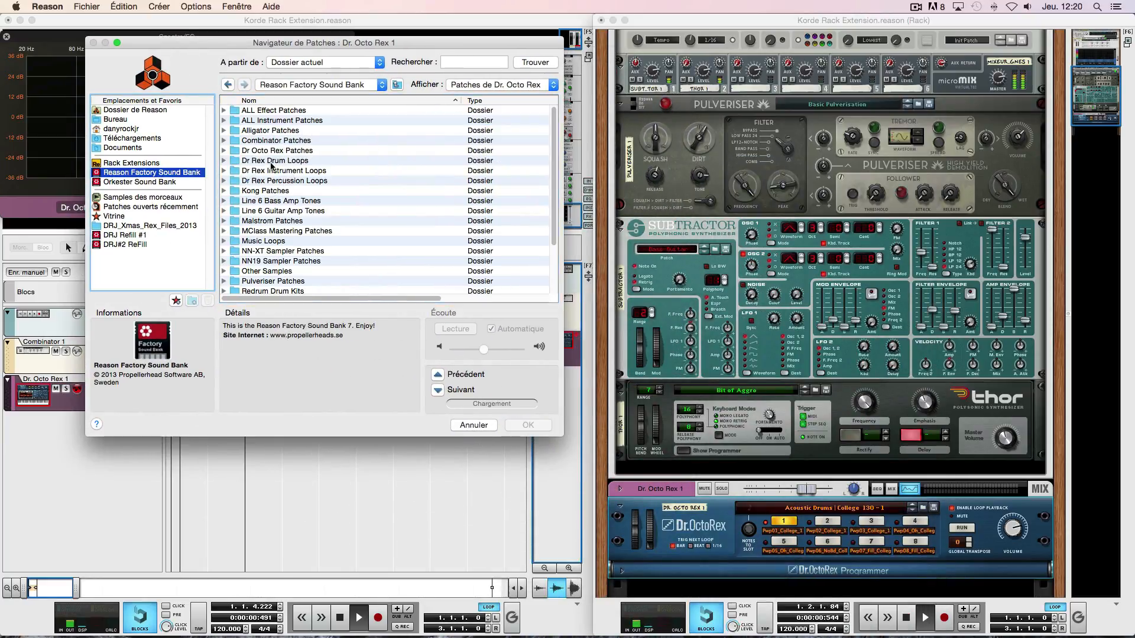
pyautogui.doubleClick(260, 161)
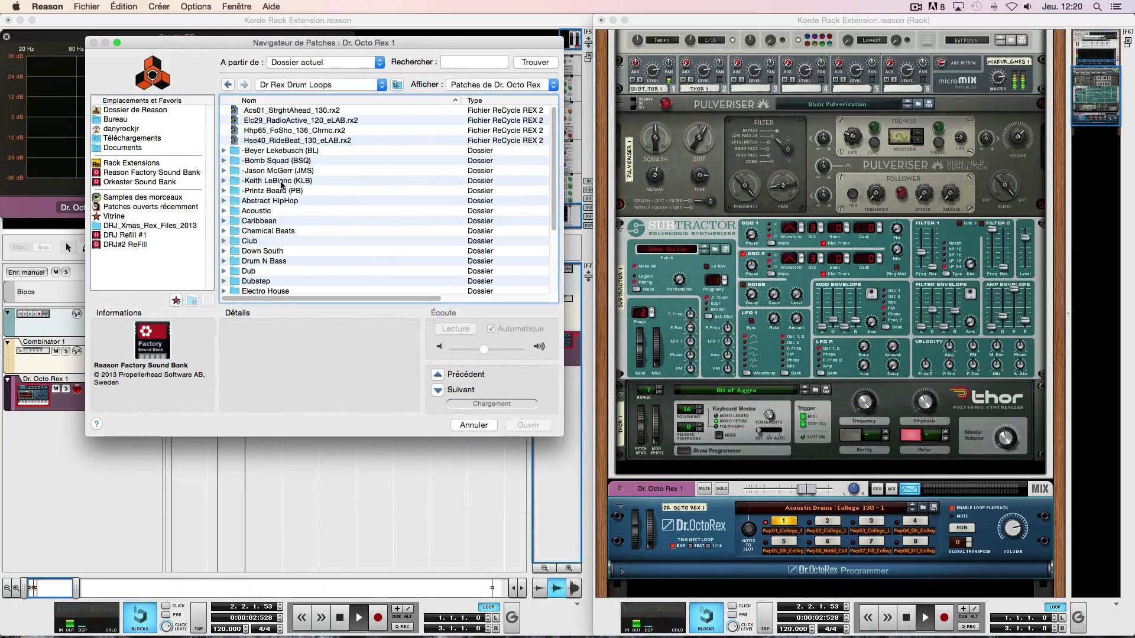
pyautogui.scroll(-5, 287, 232)
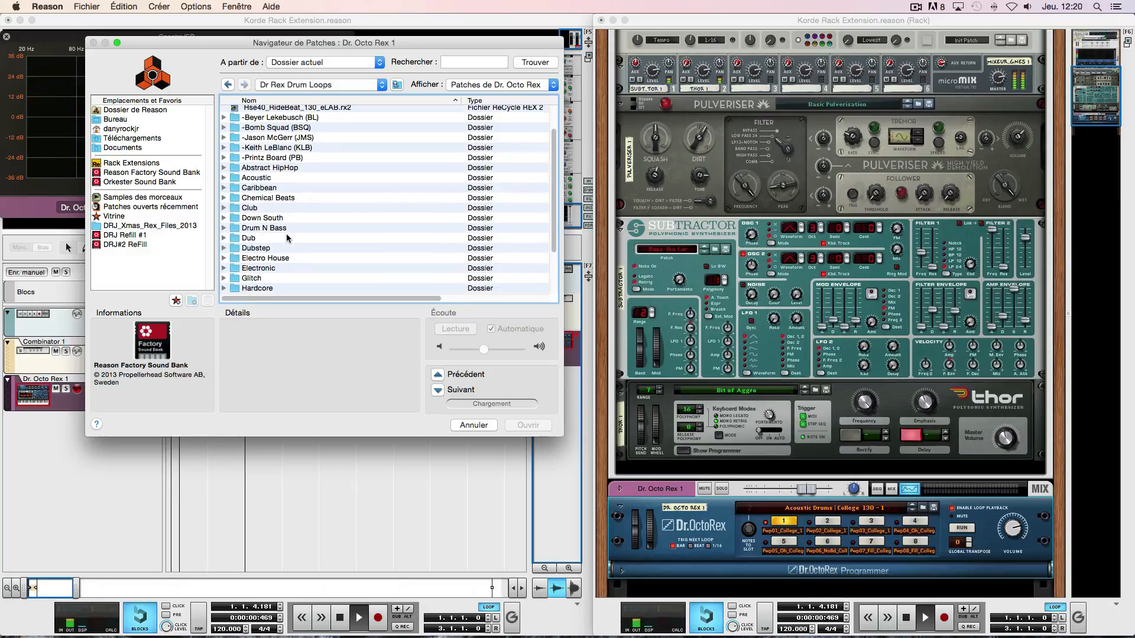
pyautogui.doubleClick(283, 243)
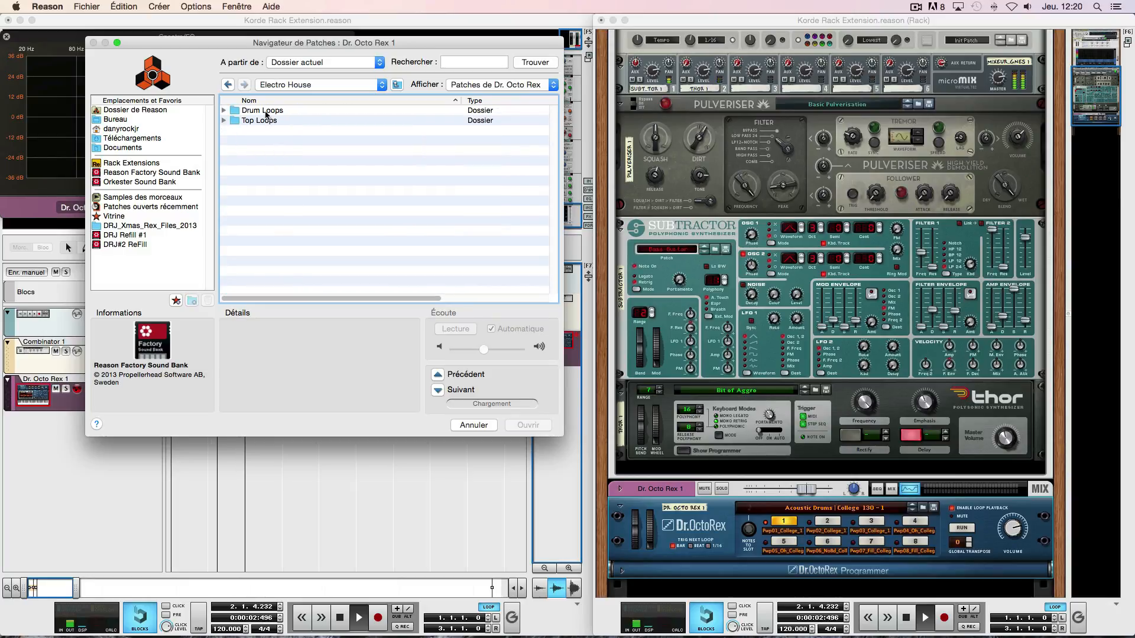
pyautogui.doubleClick(263, 110)
pyautogui.doubleClick(282, 132)
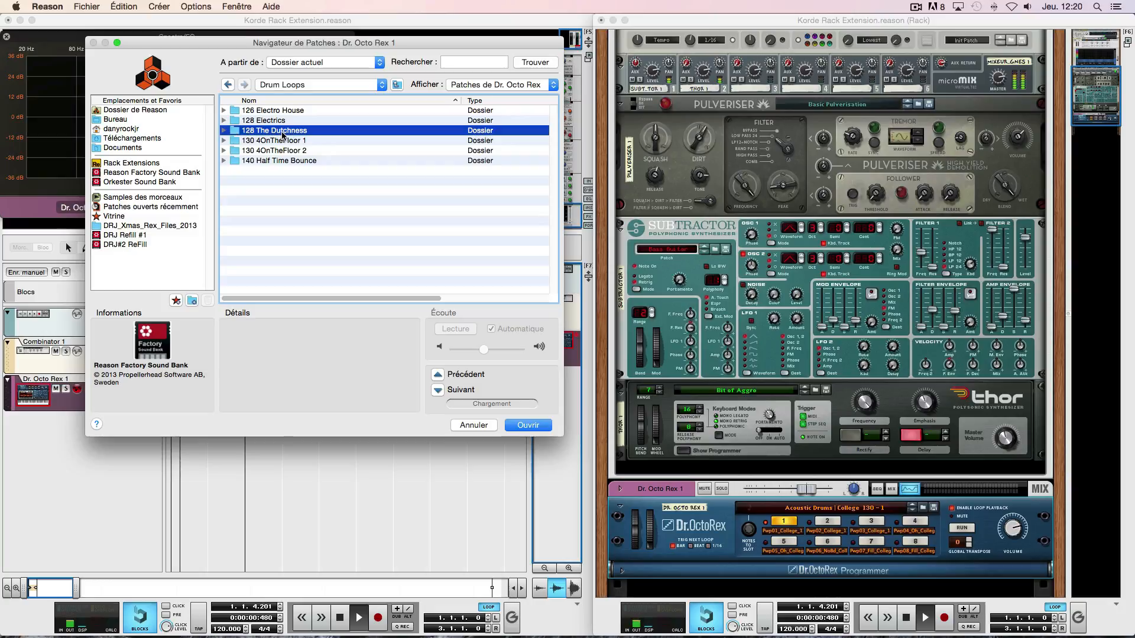
pyautogui.click(274, 132)
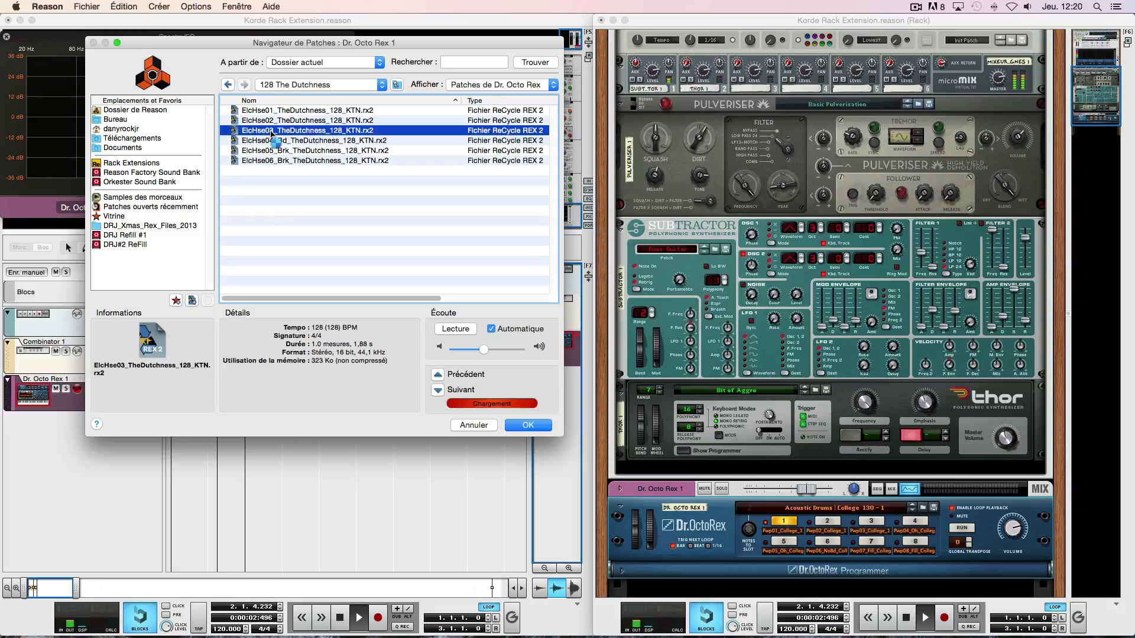
pyautogui.click(522, 425)
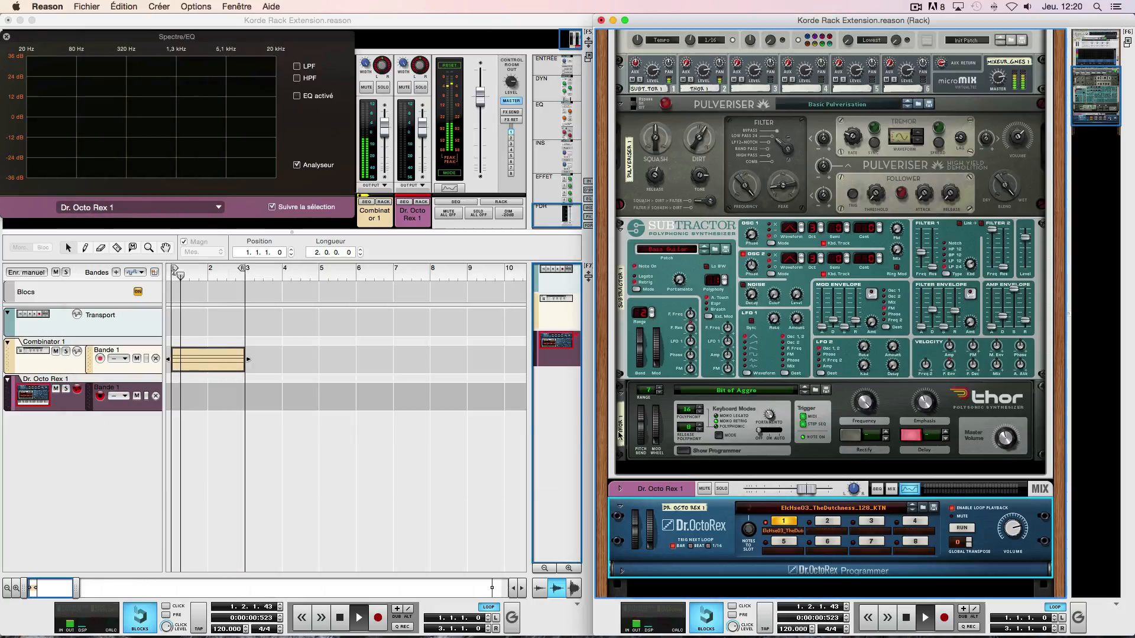
pyautogui.scroll(-4, 788, 425)
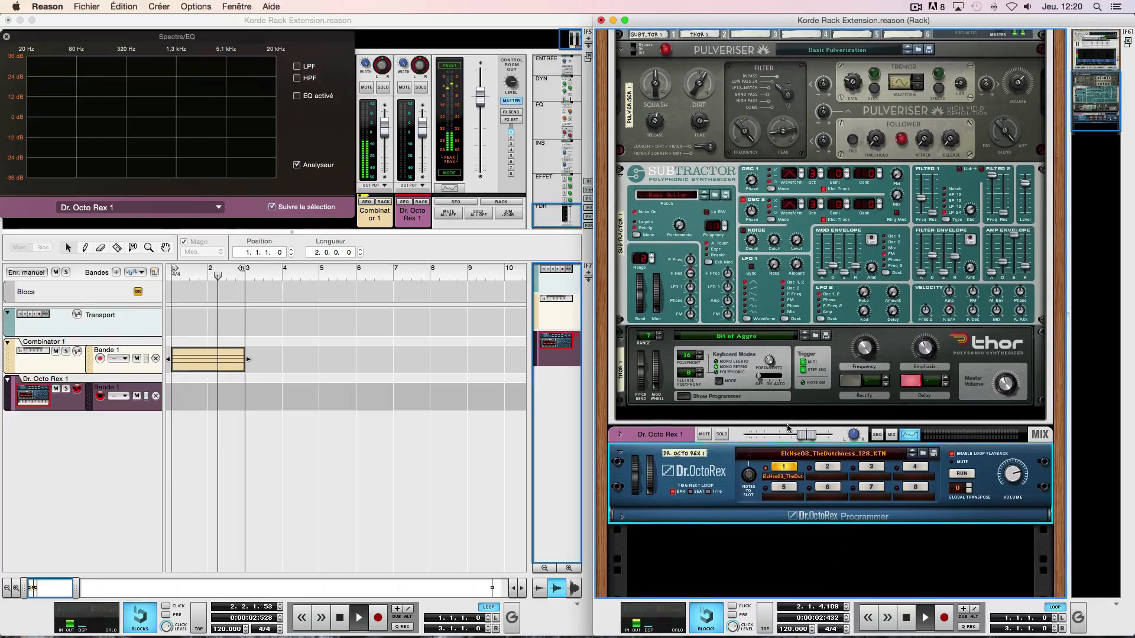
pyautogui.press('space')
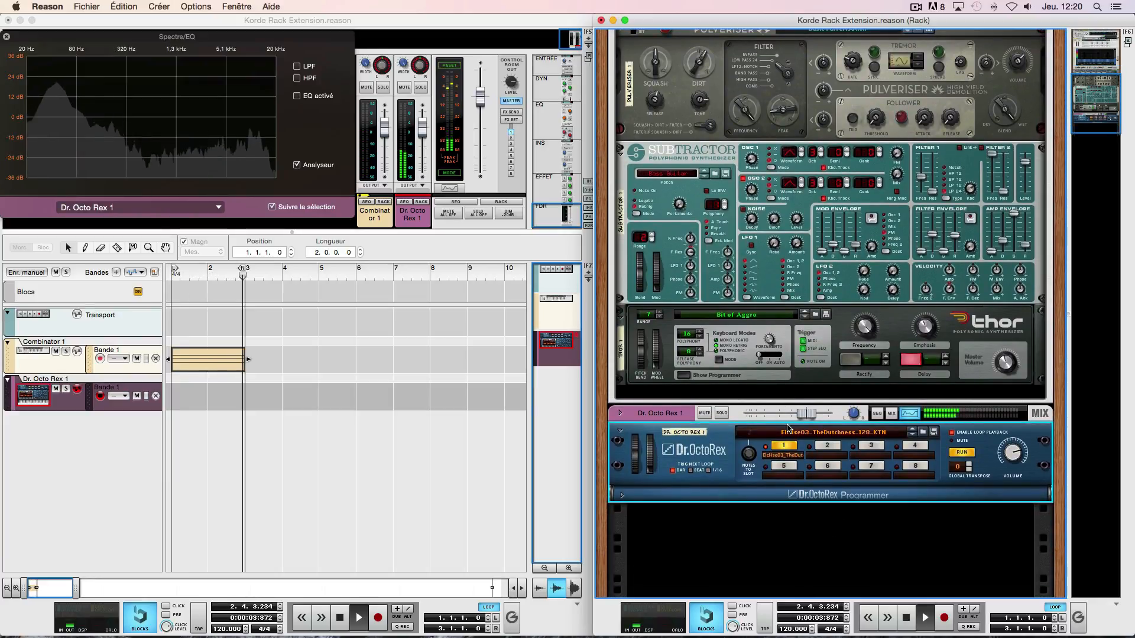
# Fold the Pulveriser and the SubTractor in the rack while the pattern and drum loop play.
pyautogui.scroll(5, 755, 371)
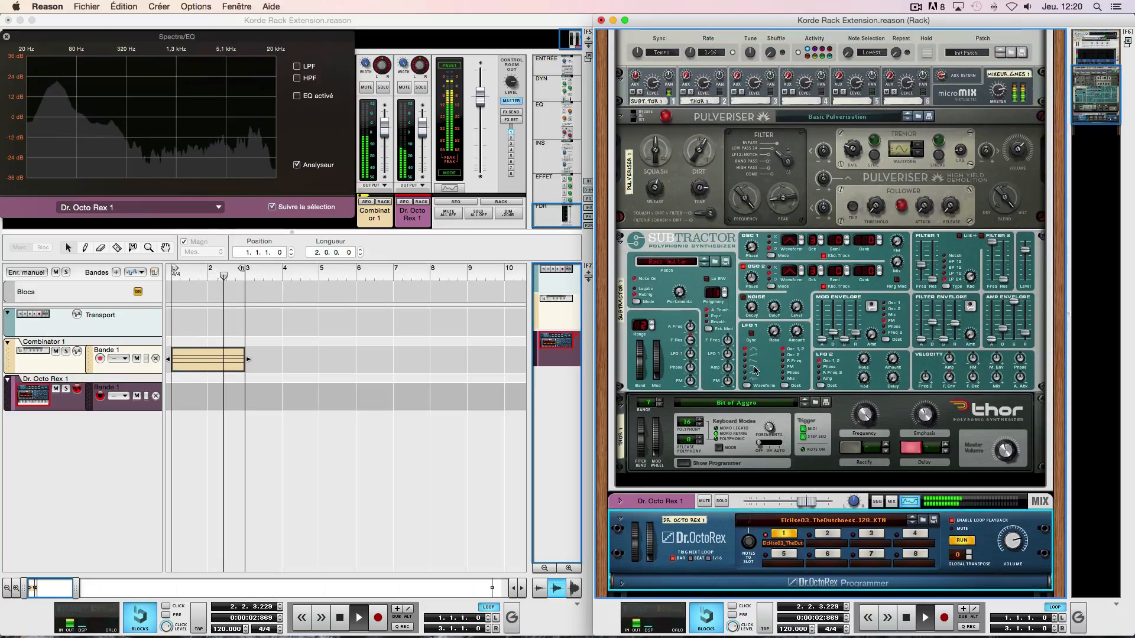
pyautogui.click(619, 116)
pyautogui.scroll(3, 682, 253)
pyautogui.scroll(3, 683, 253)
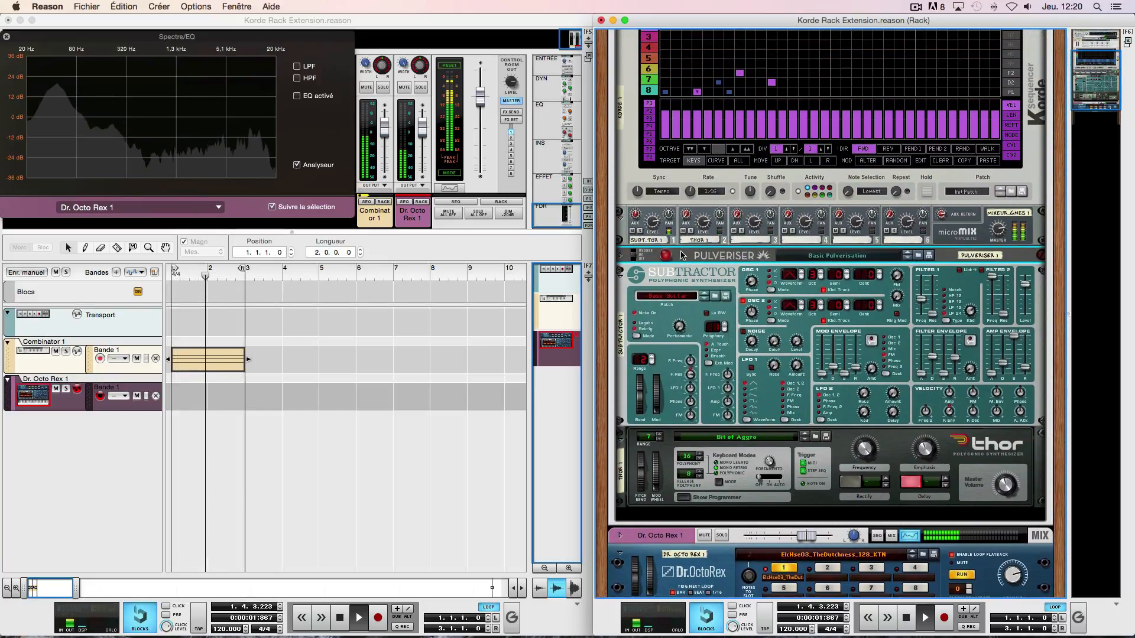
pyautogui.click(622, 280)
pyautogui.click(620, 273)
pyautogui.scroll(5, 640, 284)
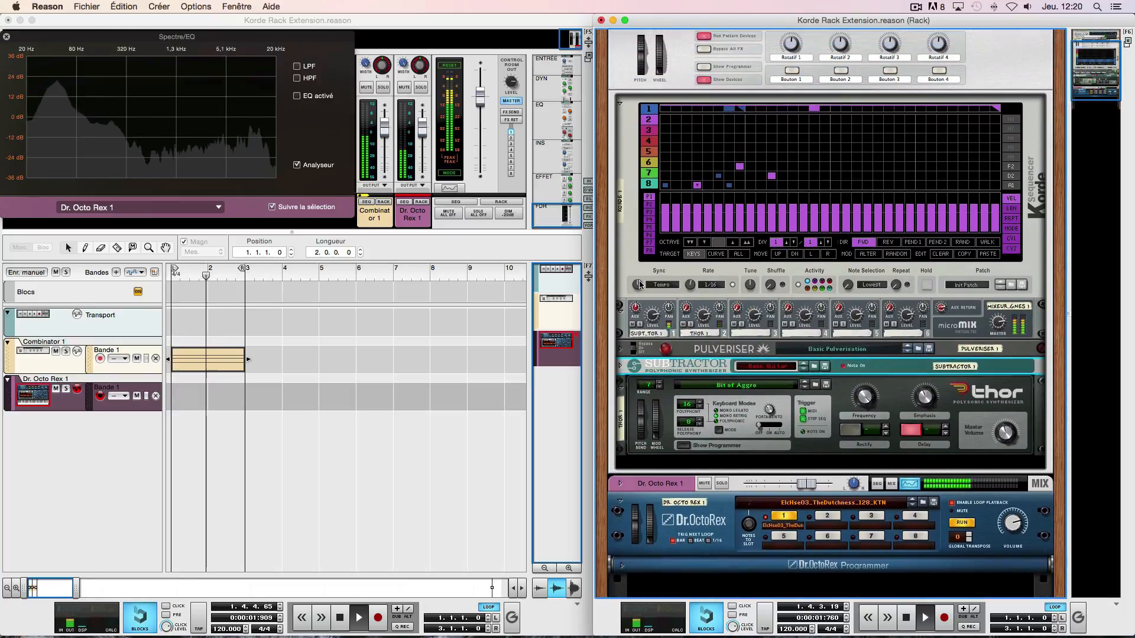
pyautogui.scroll(1, 640, 283)
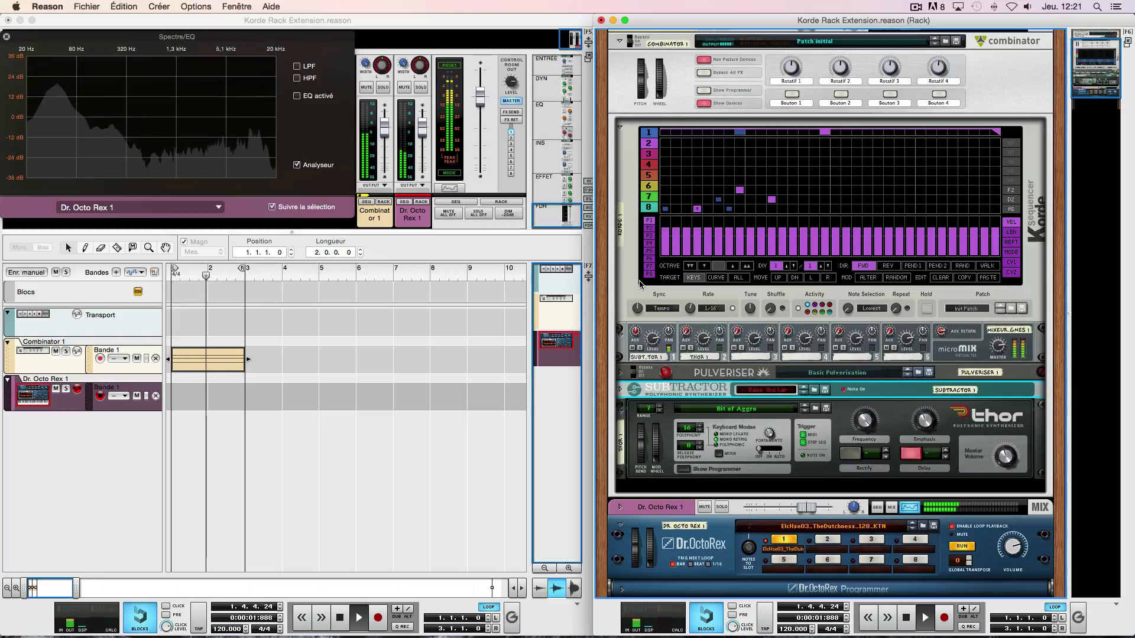
# Lower the master volume to about -69 dB.
pyautogui.click(479, 102)
pyautogui.moveTo(479, 102); pyautogui.dragTo(478, 171)
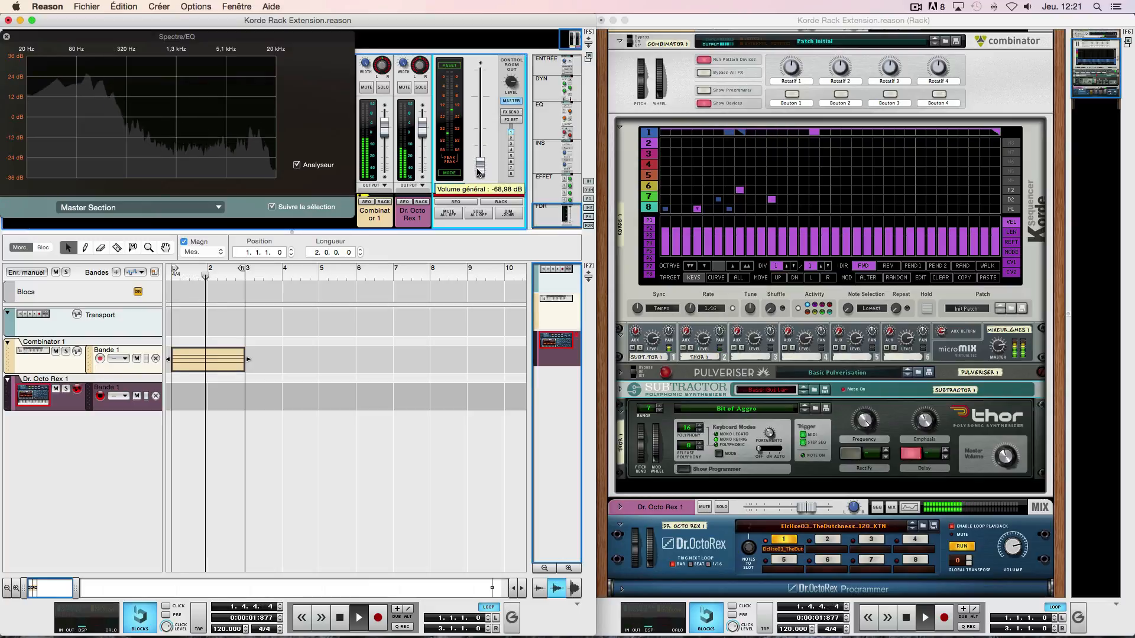